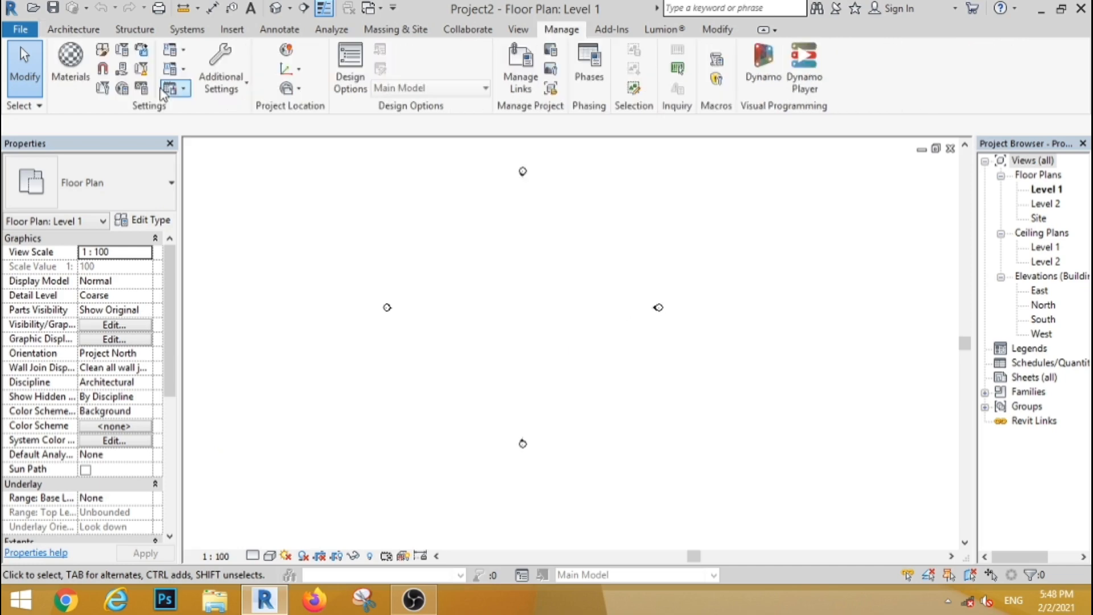
Step: Set the project's length units to feet and fractional inches
click(169, 89)
click(572, 172)
click(592, 209)
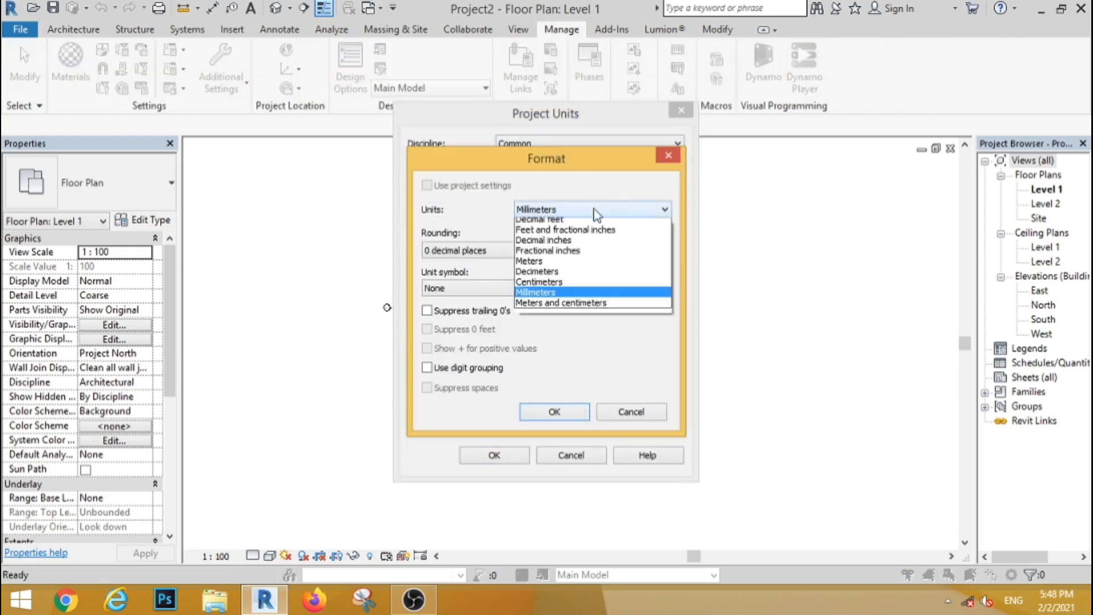
click(574, 231)
click(554, 408)
click(496, 455)
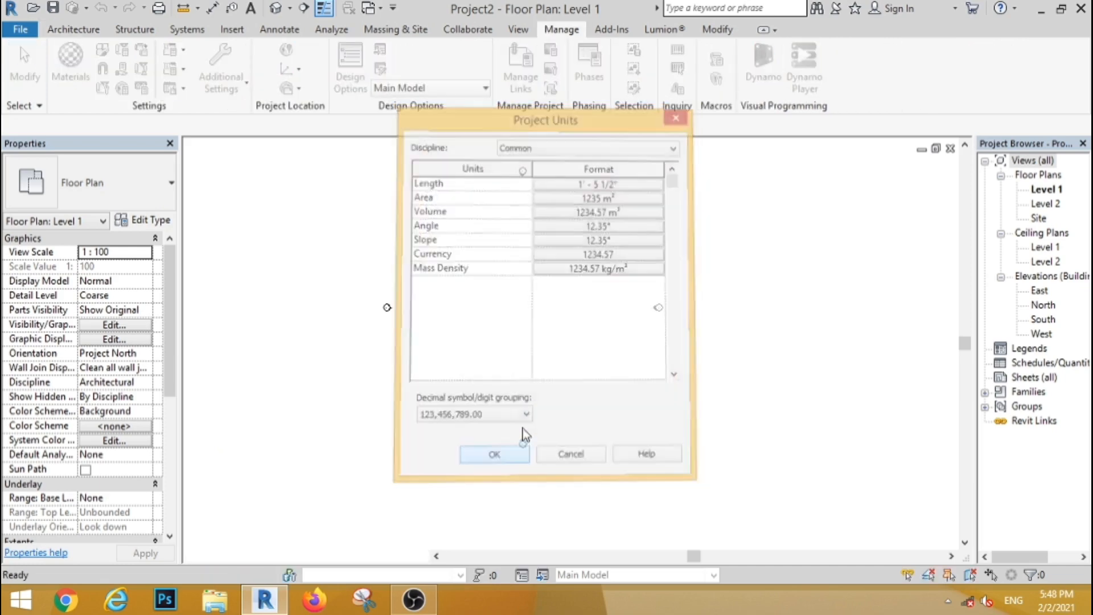
Step: Open the South elevation and set the Level 2 elevation to 10'
double_click(1042, 320)
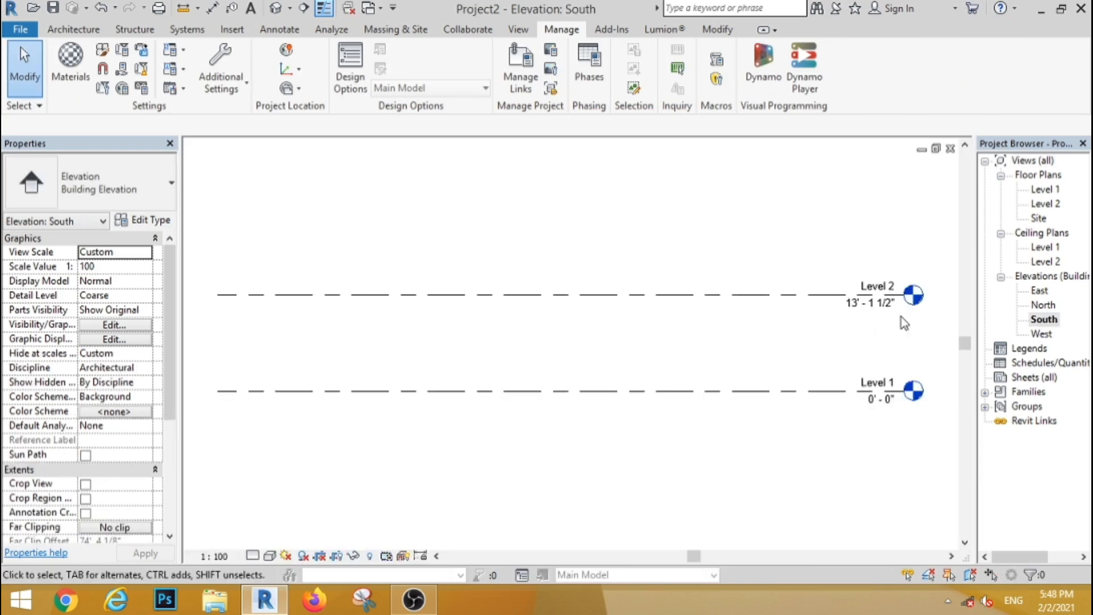
click(895, 295)
click(875, 308)
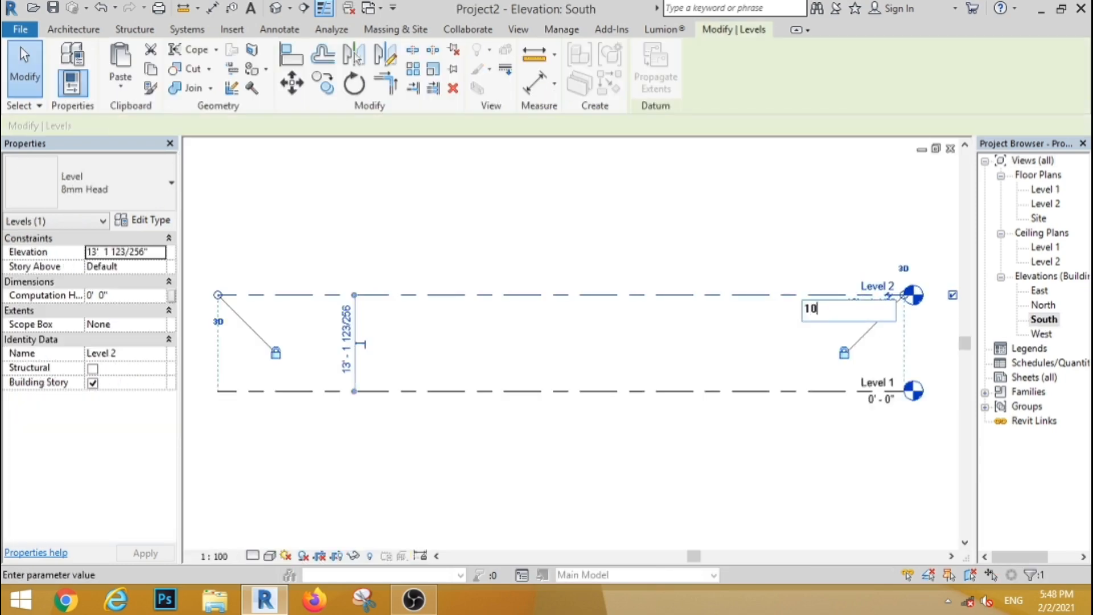
text(10)
key(Return)
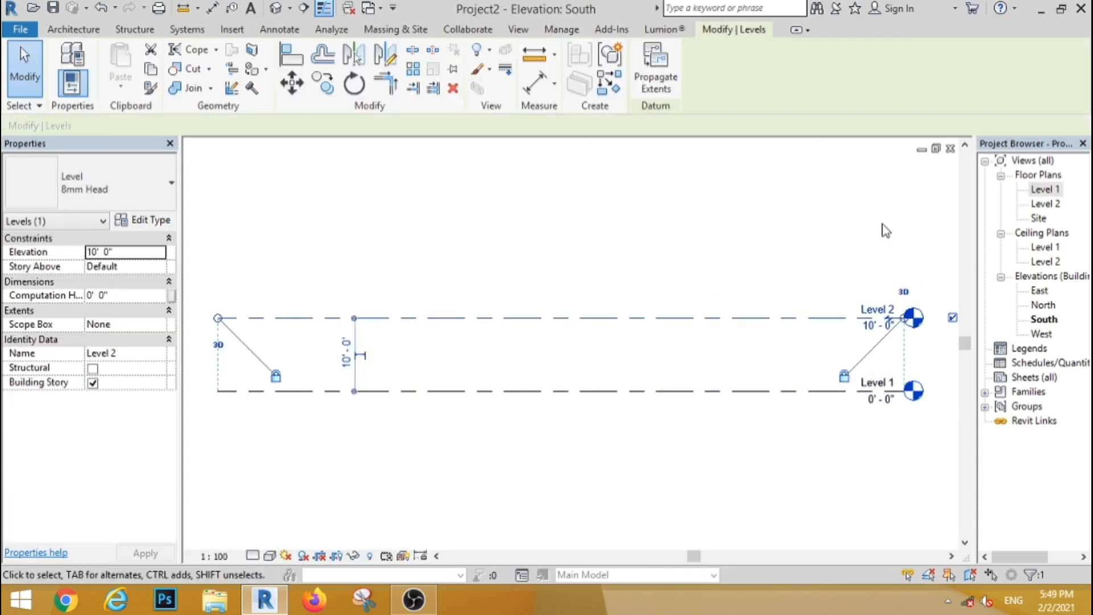
Step: On the Level 1 floor plan, draw a rectangle of Generic - 200mm walls up to Level 2, about 30' 6" by 45'
double_click(1042, 191)
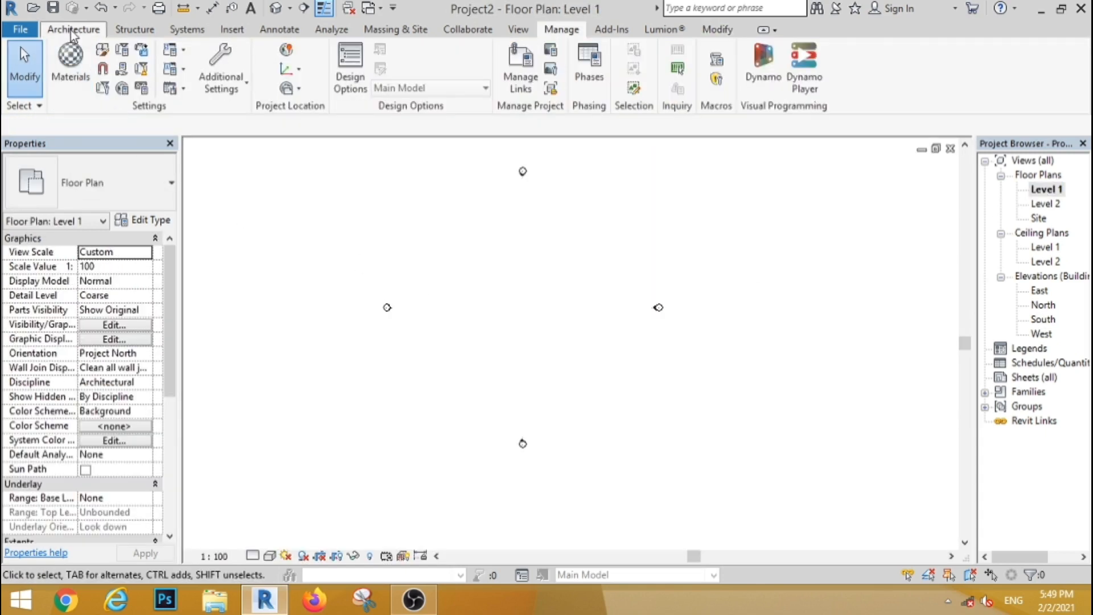
click(74, 29)
click(68, 63)
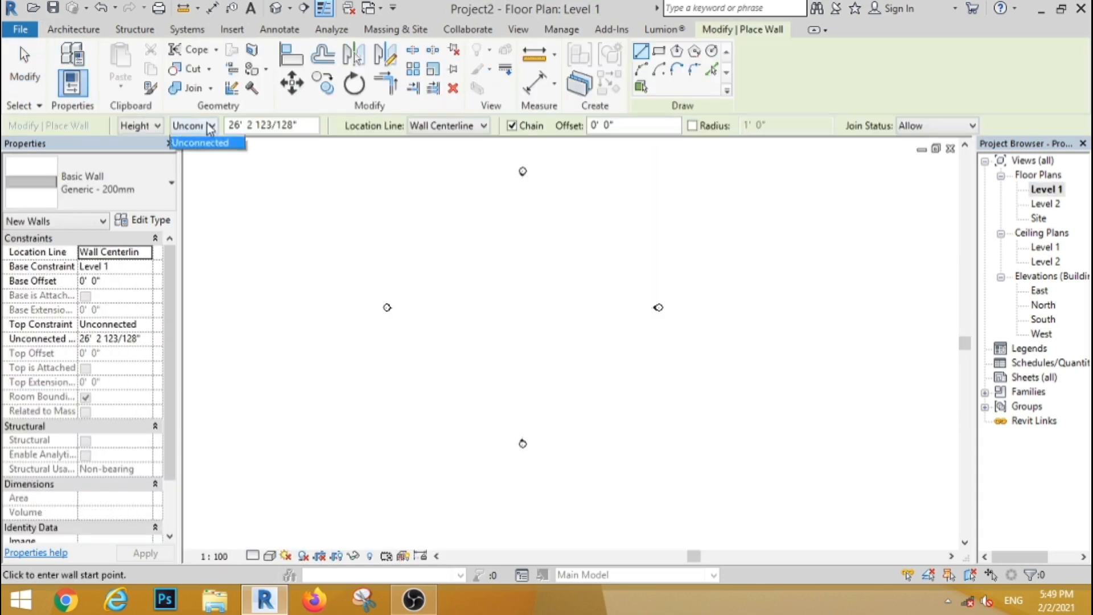
click(199, 165)
click(659, 53)
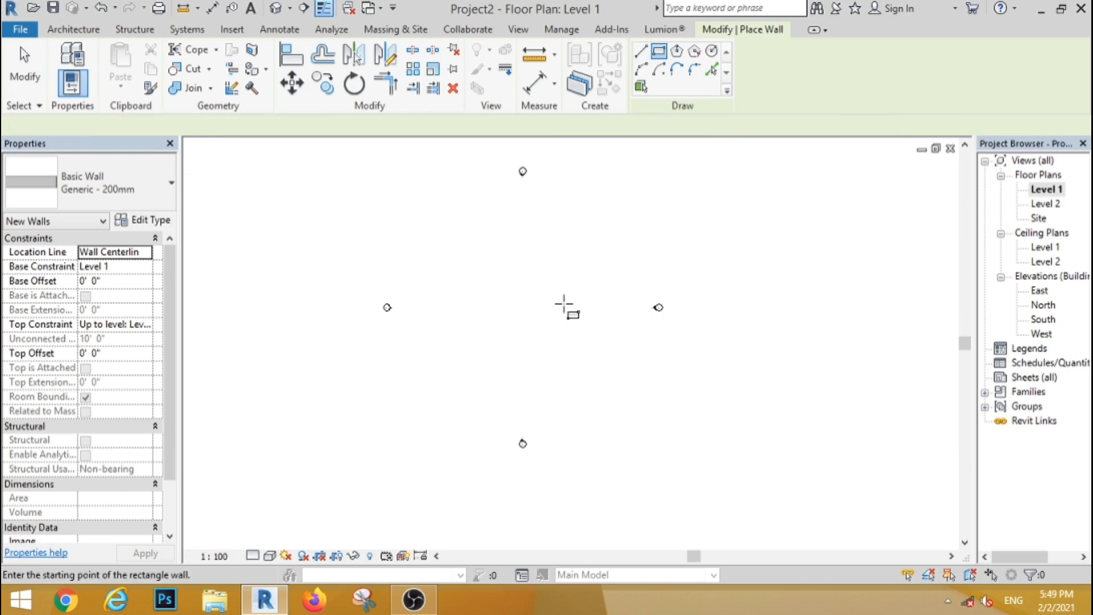
scroll(565, 304, up, 3)
click(390, 209)
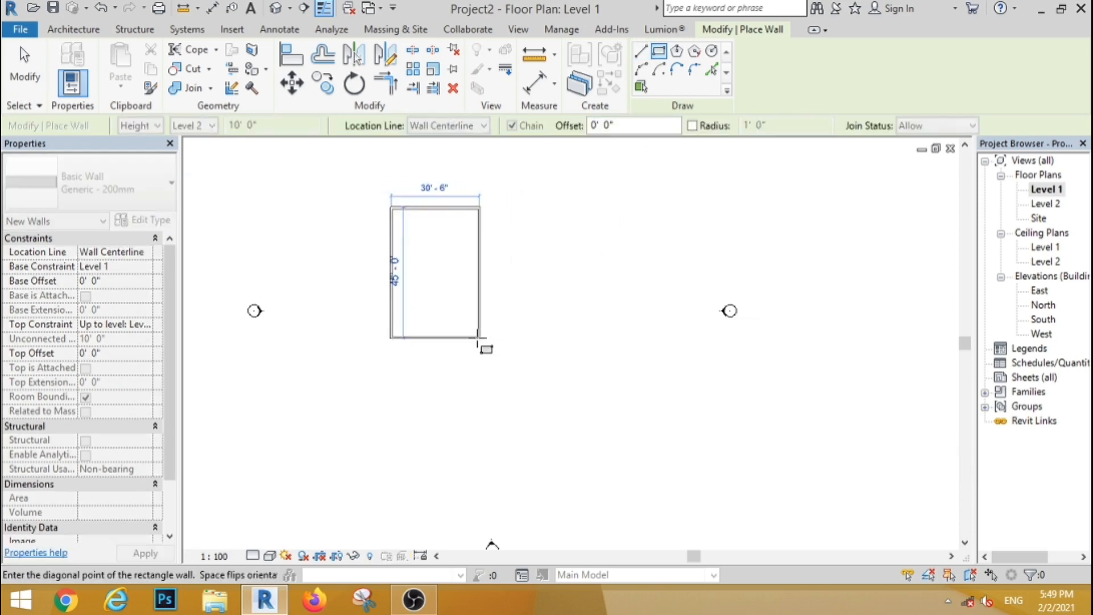
click(482, 354)
key(Escape)
key(Escape)
Step: Resize the wall rectangle to 21' clear width and 31' clear length
scroll(486, 281, up, 3)
click(474, 279)
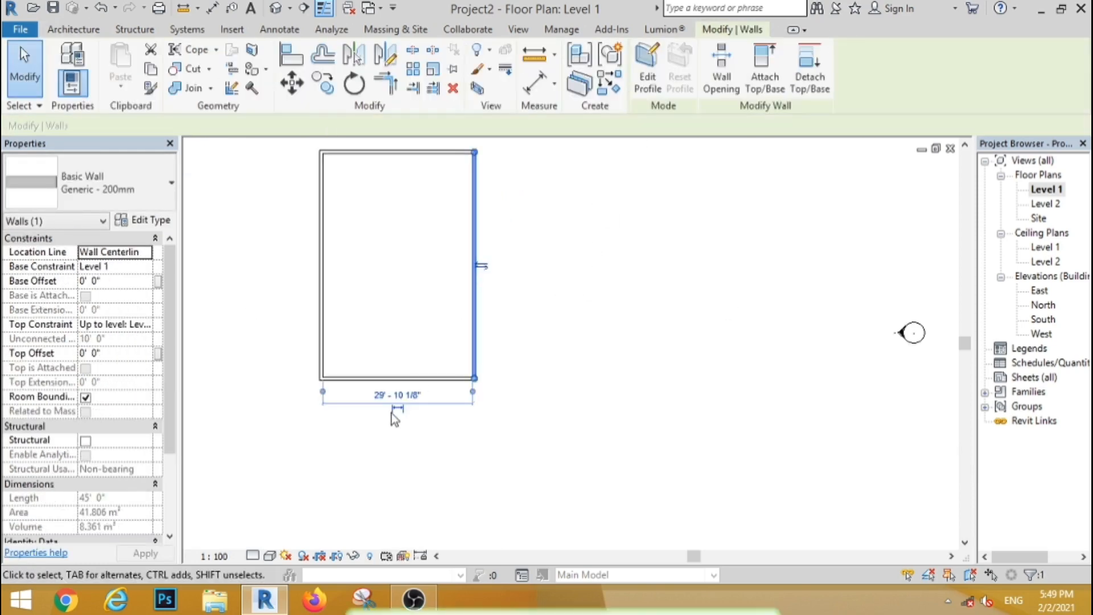
click(396, 394)
text(21)
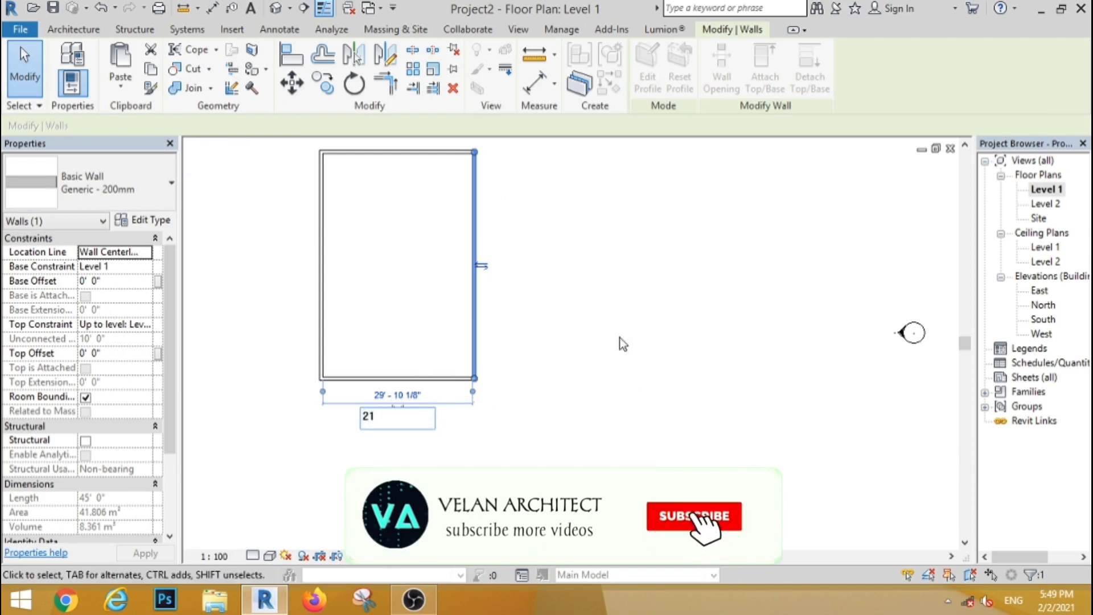
key(Return)
click(396, 152)
click(448, 263)
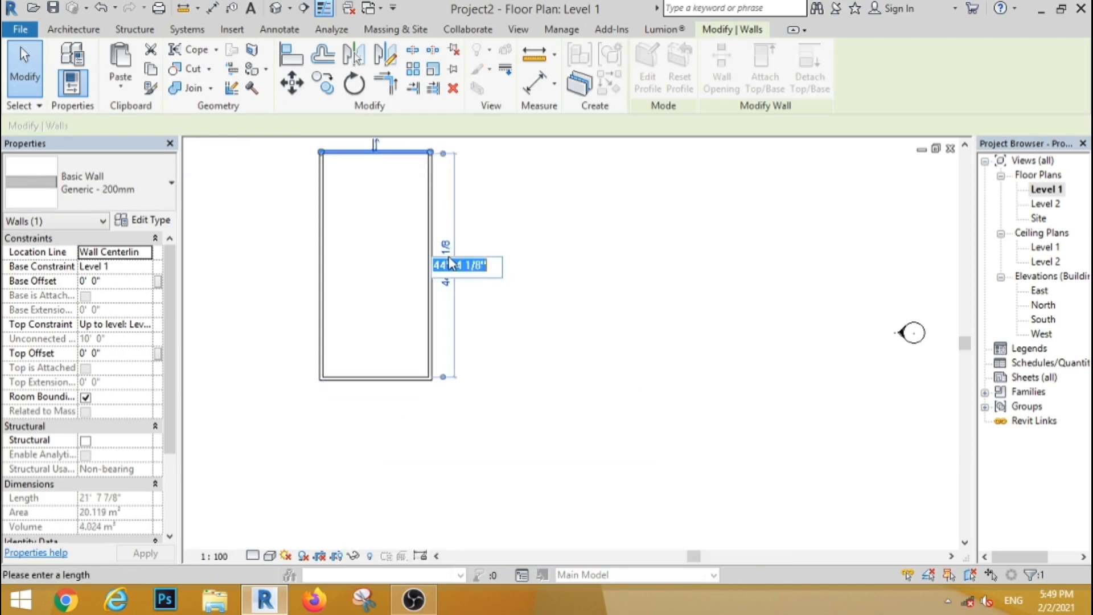
text(31)
key(Return)
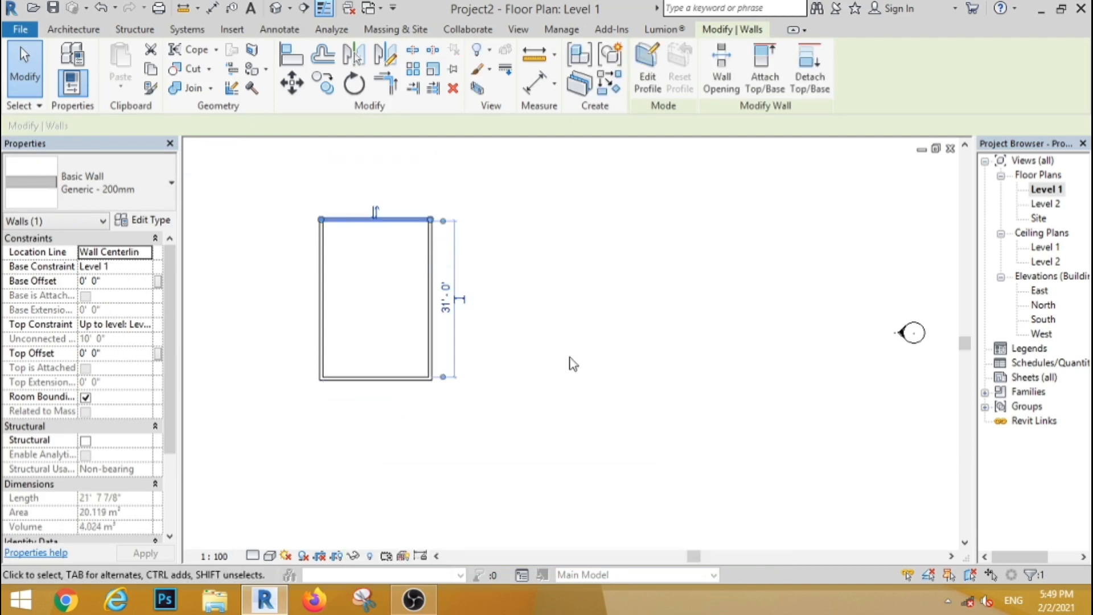
Step: Draw a second rectangle of walls about 14' deep, overlapping the lower-left corner of the first rectangle
click(74, 29)
click(67, 57)
click(659, 51)
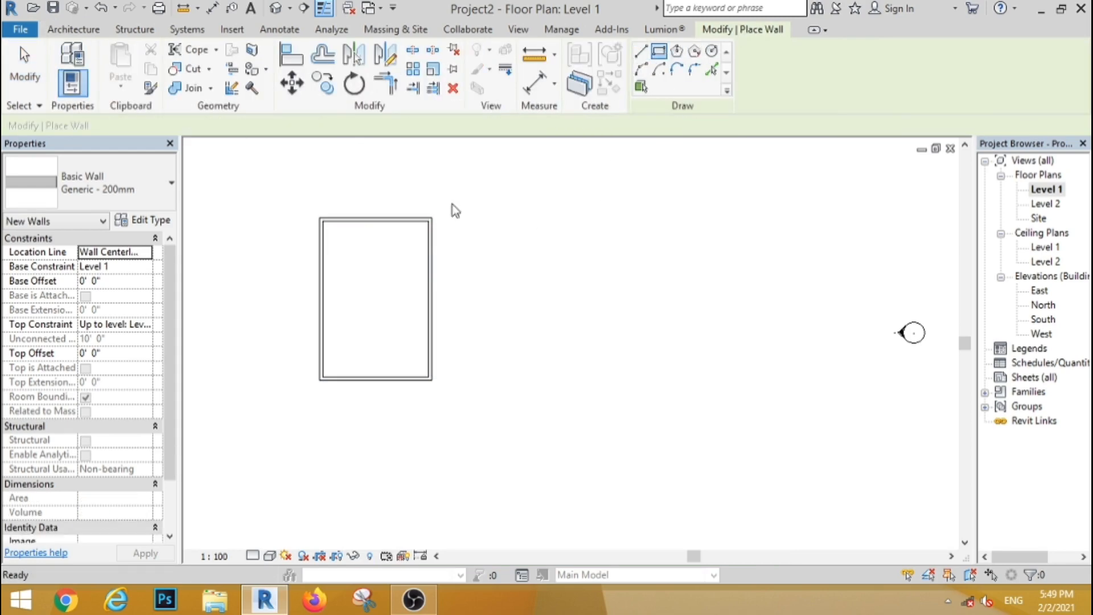
click(385, 329)
click(292, 401)
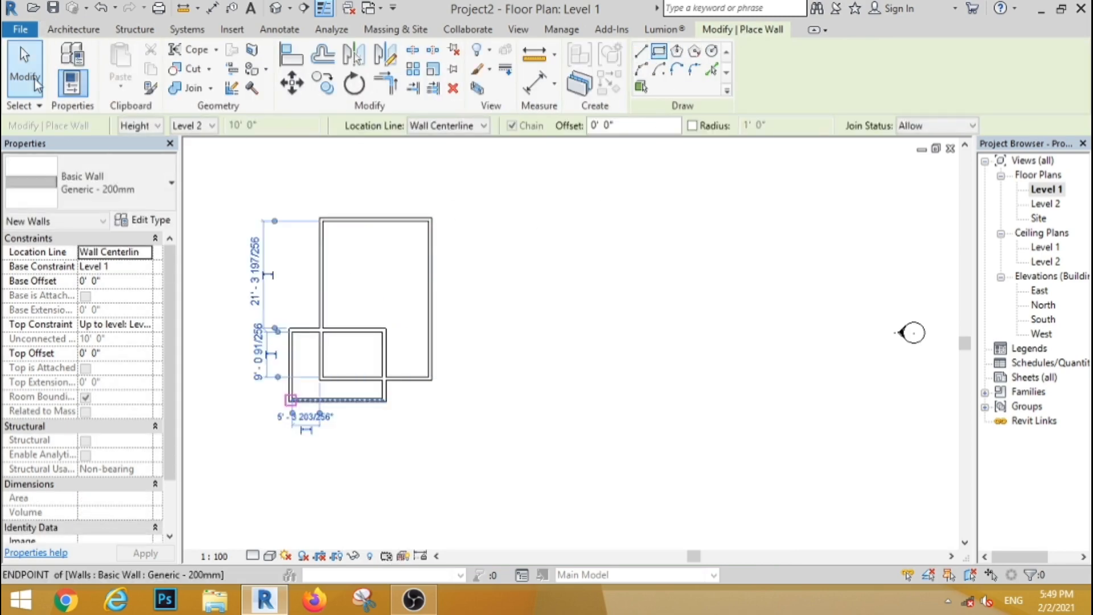
key(Escape)
key(Escape)
Step: Set the distance between the second rectangle's right wall and the main rectangle's right wall to 8'
scroll(387, 364, up, 3)
click(352, 318)
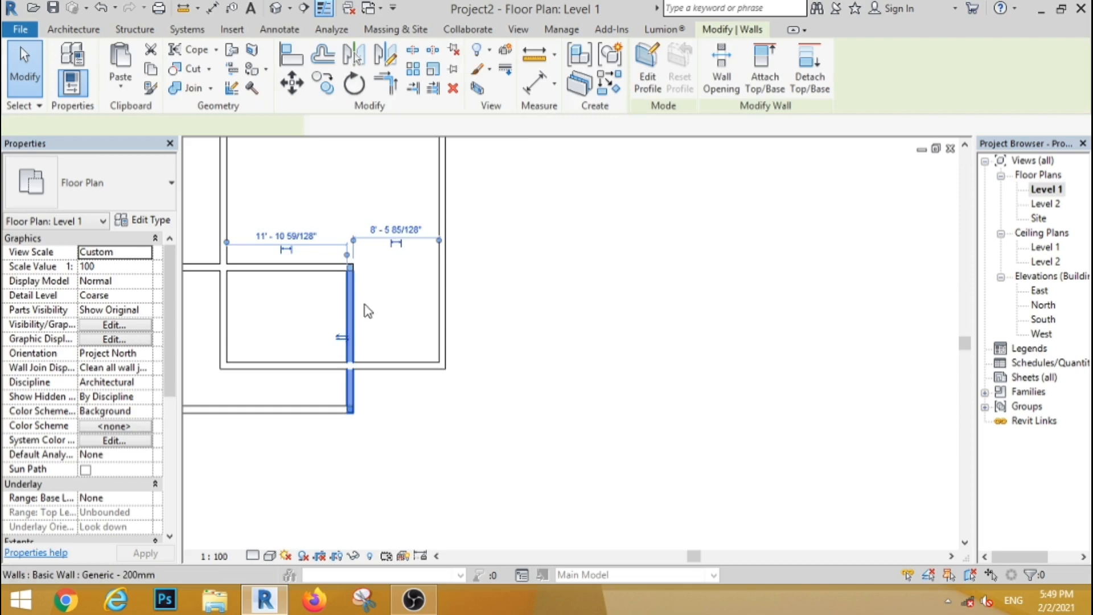
click(399, 229)
key(Return)
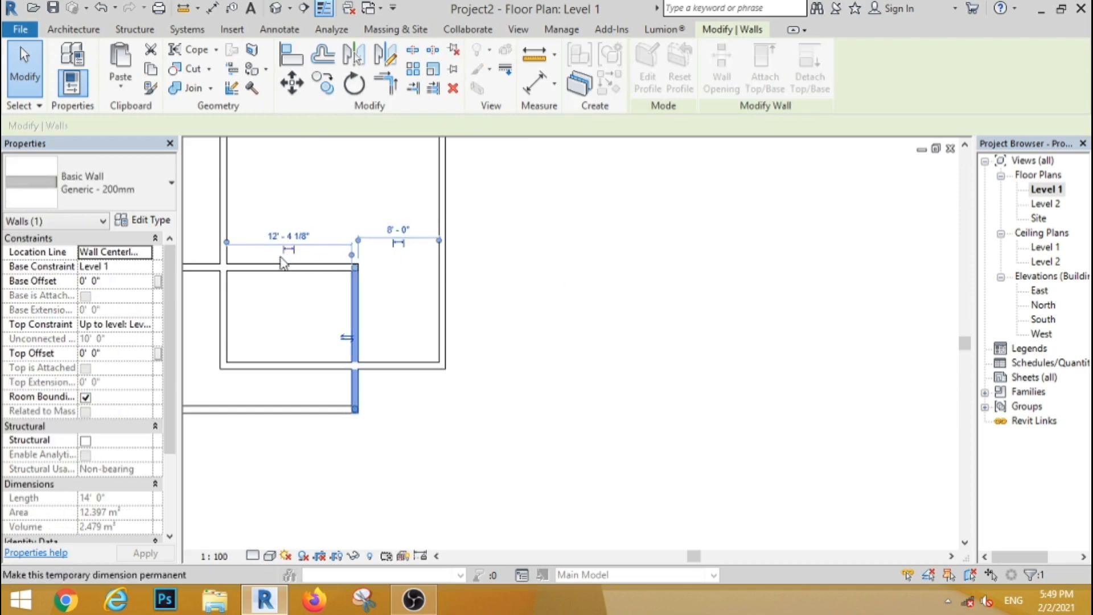
Step: Set the distance from the second rectangle's upper wall to the main rectangle's bottom wall to 8'
click(344, 267)
scroll(344, 283, down, 2)
scroll(294, 308, up, 1)
click(308, 300)
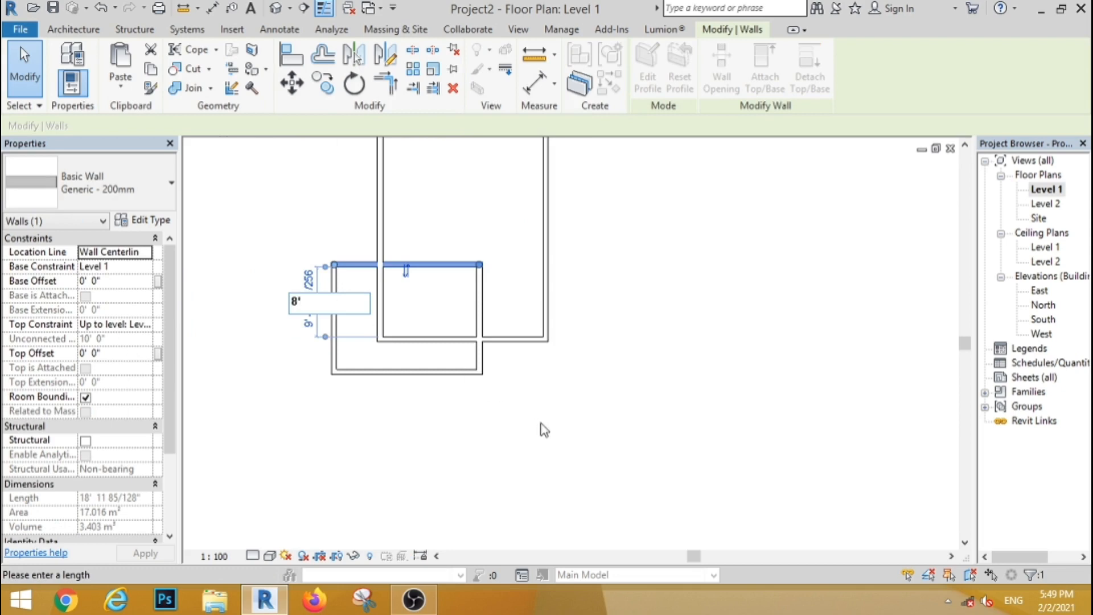
text(8')
key(Return)
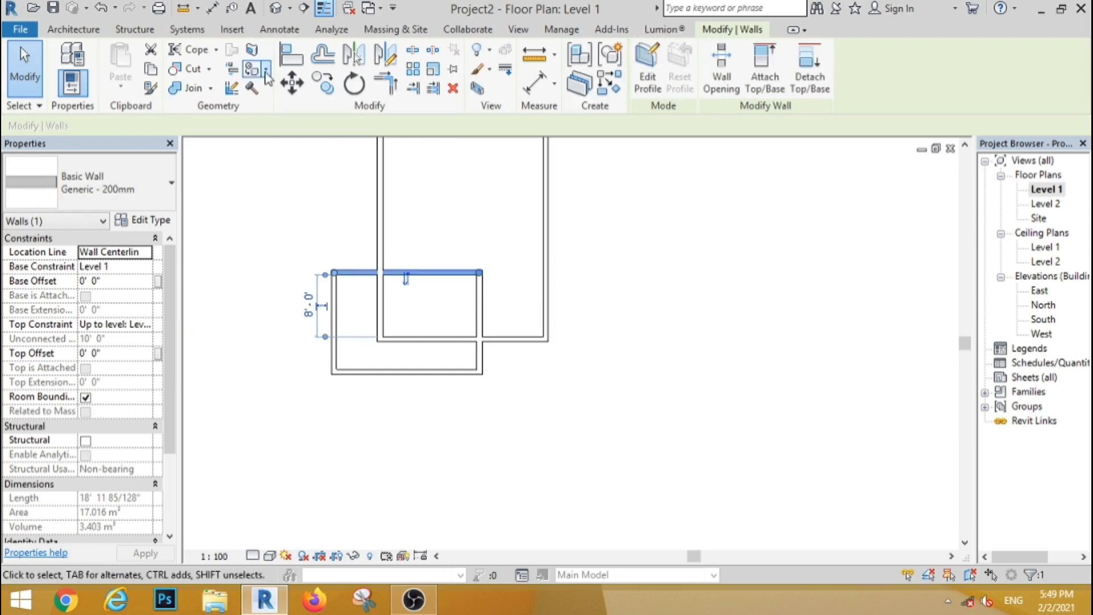
Step: Trim the overlapping walls into corners to notch the lower-left of the plan, and delete the two leftover outer walls
click(382, 83)
click(380, 207)
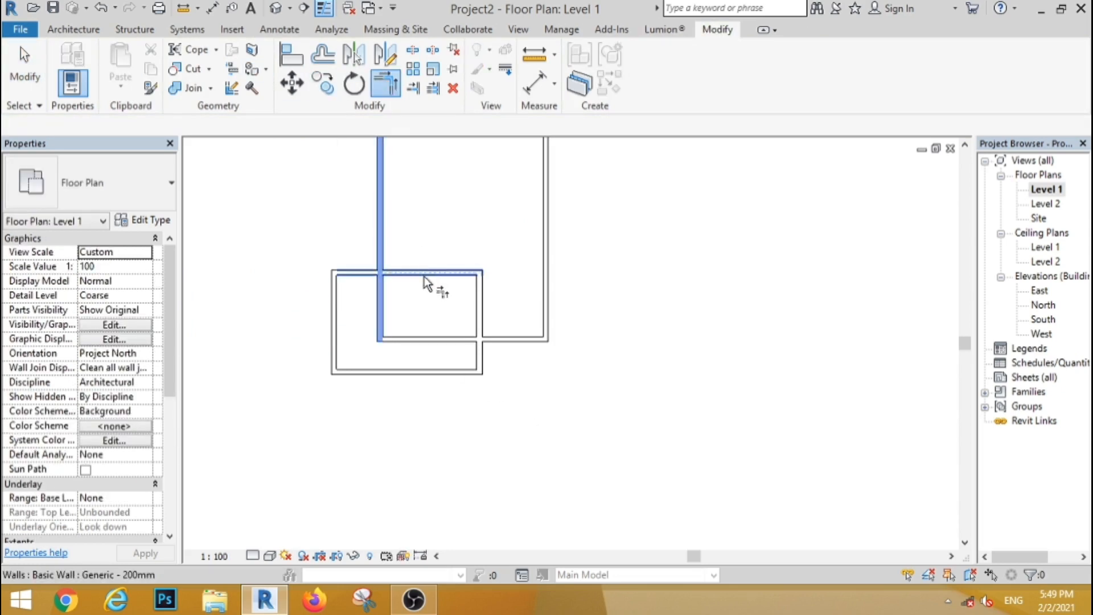
click(425, 275)
click(500, 338)
click(36, 79)
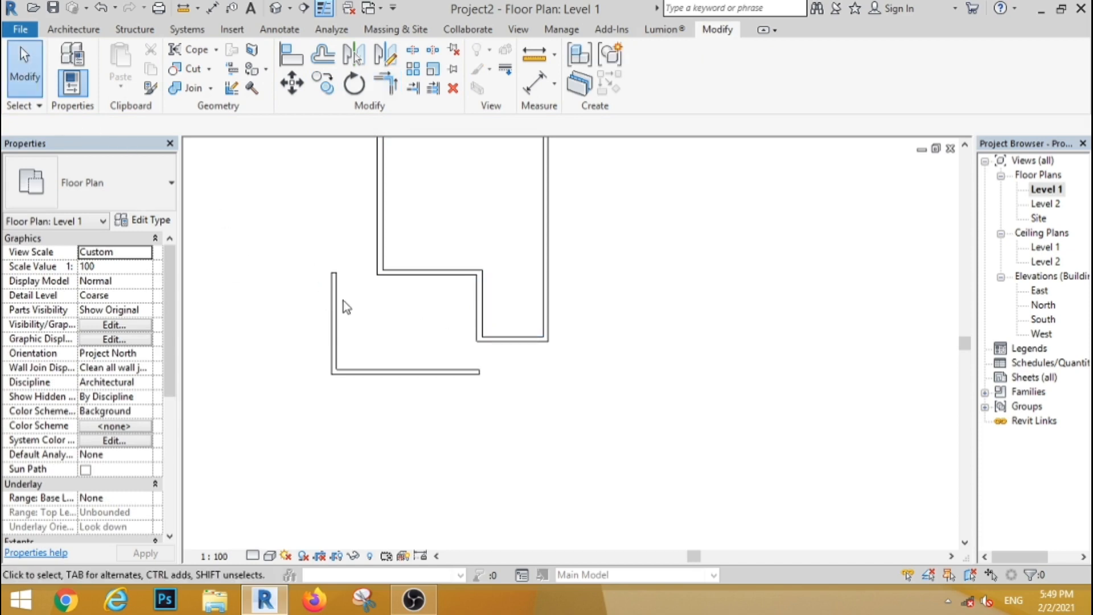
drag(353, 330, 323, 406)
click(454, 90)
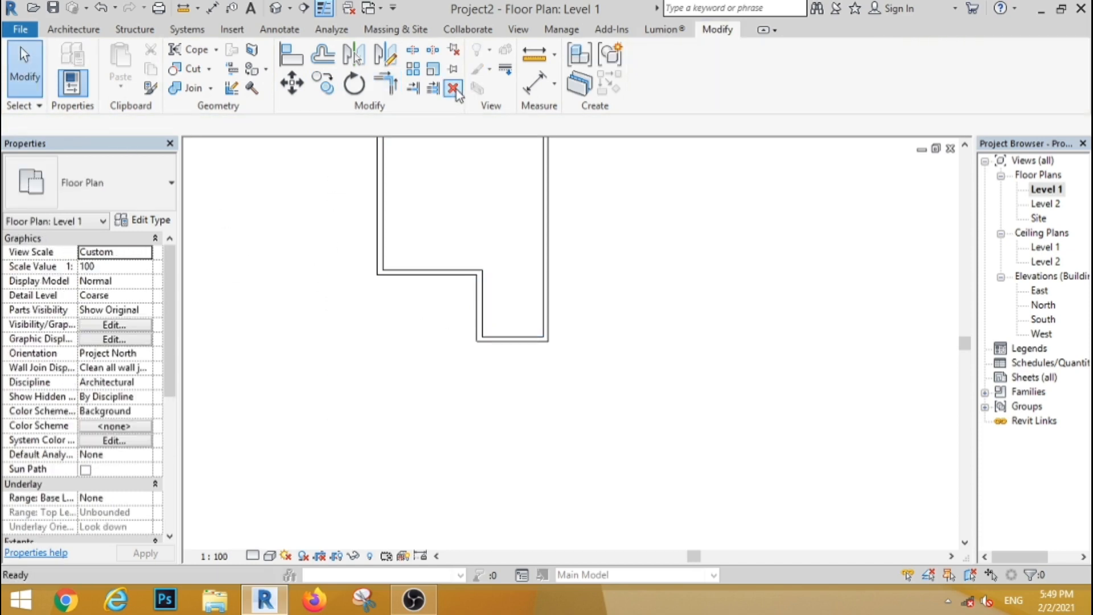
Step: Load the residential M_Door-Interior-Double-Full Glass-Wood door in 1500 x 2000mm and place it in the notch's horizontal wall, 1' from the left wall
click(63, 31)
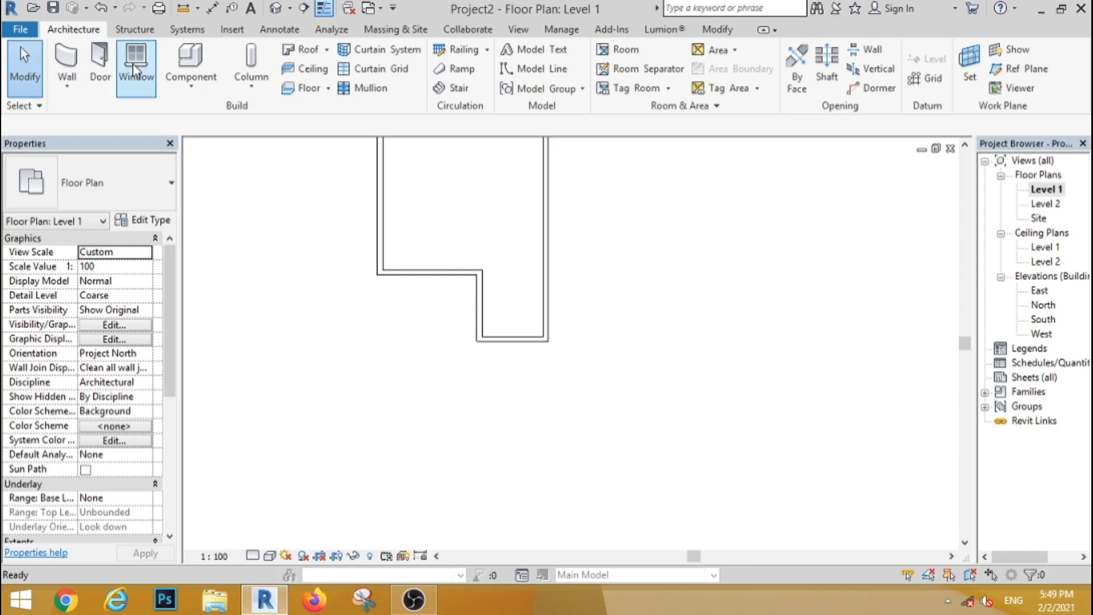
click(101, 66)
click(655, 78)
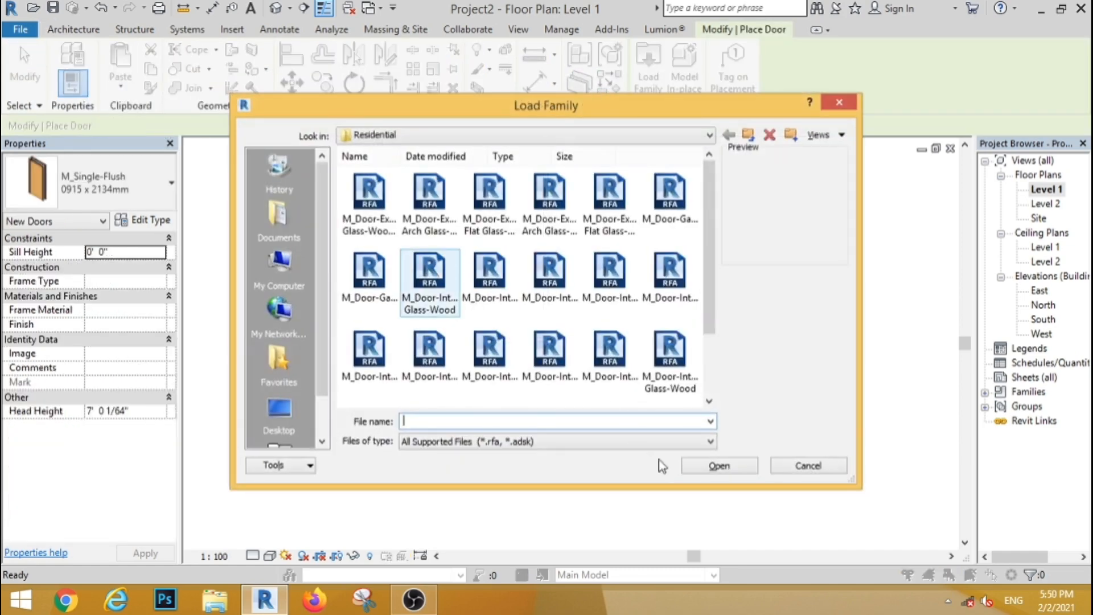
click(718, 466)
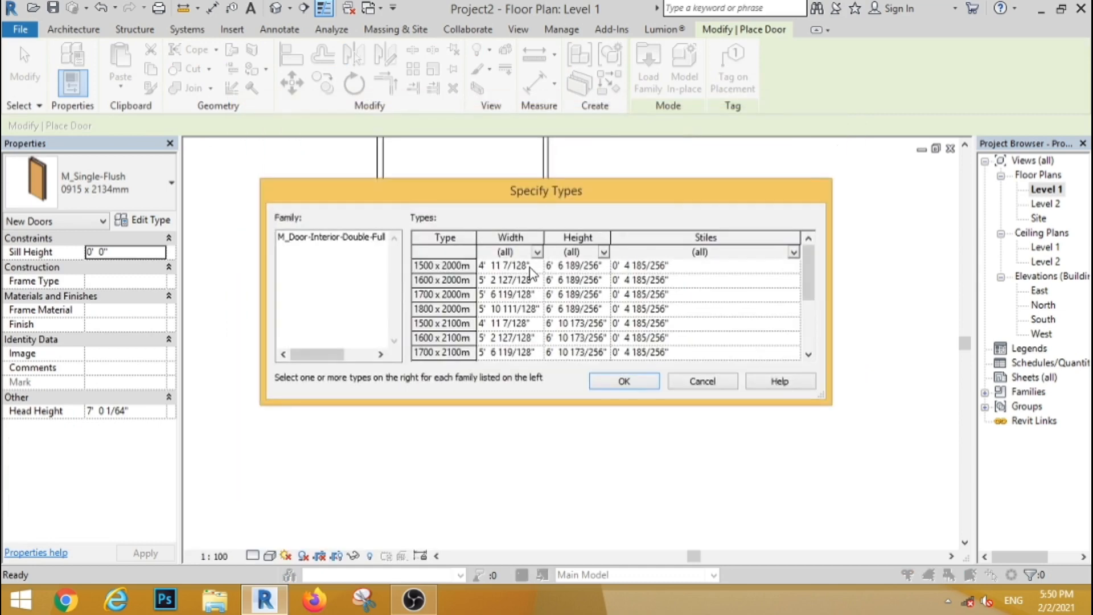
click(529, 272)
click(615, 381)
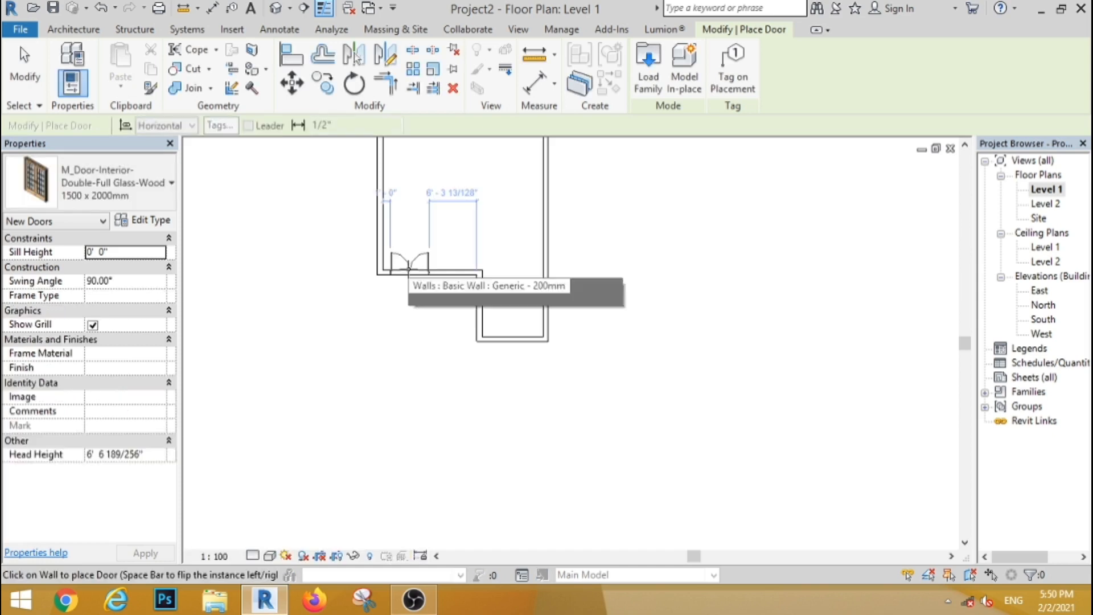
click(408, 272)
Step: Place M_Fixed 0406 x 1830mm windows in the wall beside the double door and in the lower part of the left wall
click(75, 29)
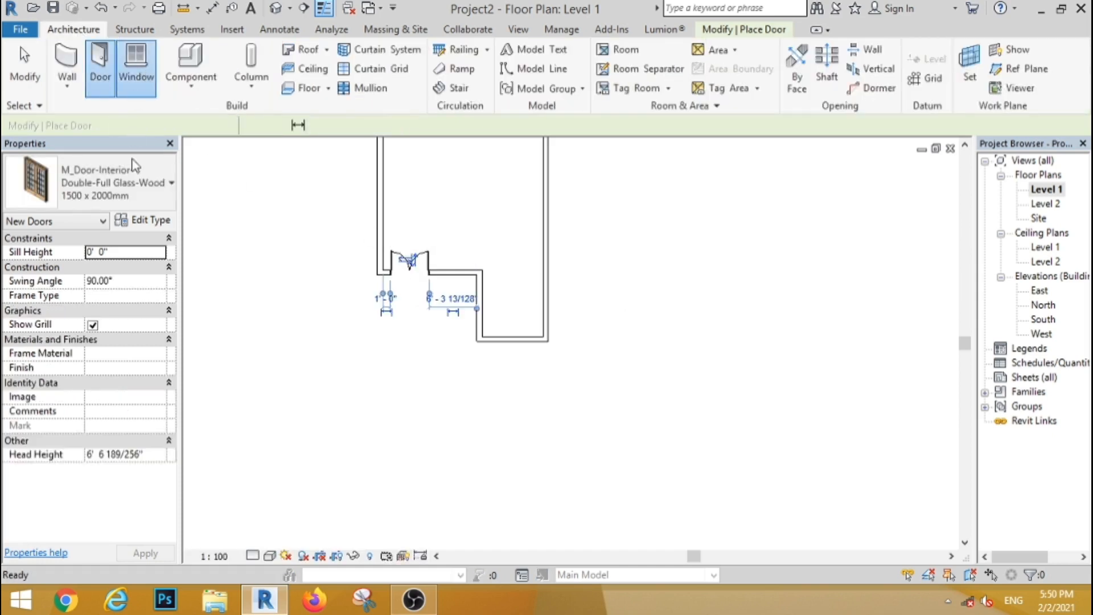
click(134, 61)
click(131, 177)
click(68, 279)
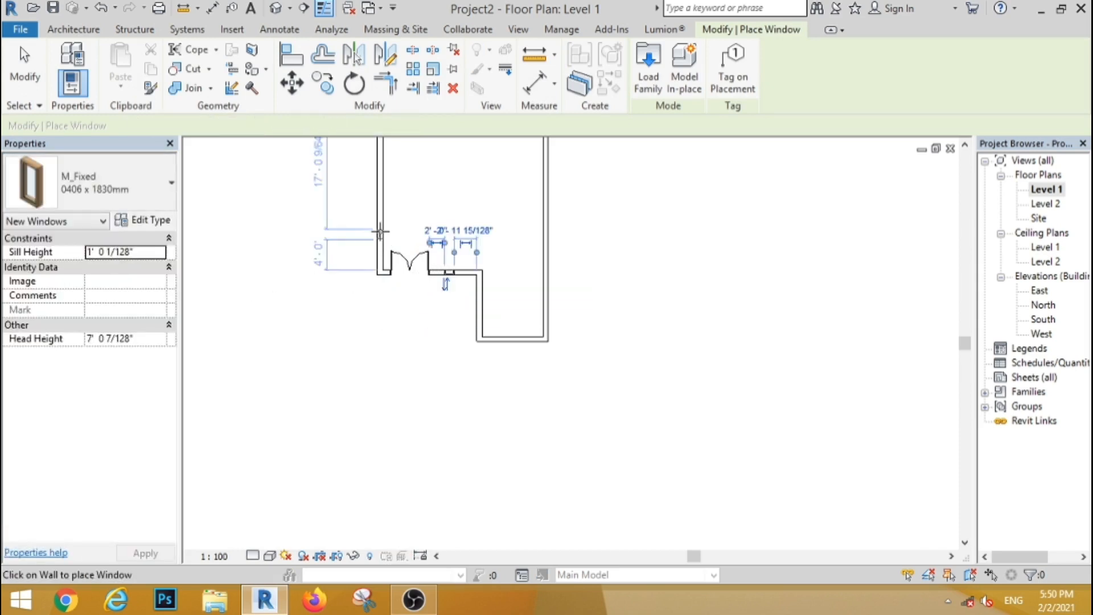
click(378, 222)
click(33, 66)
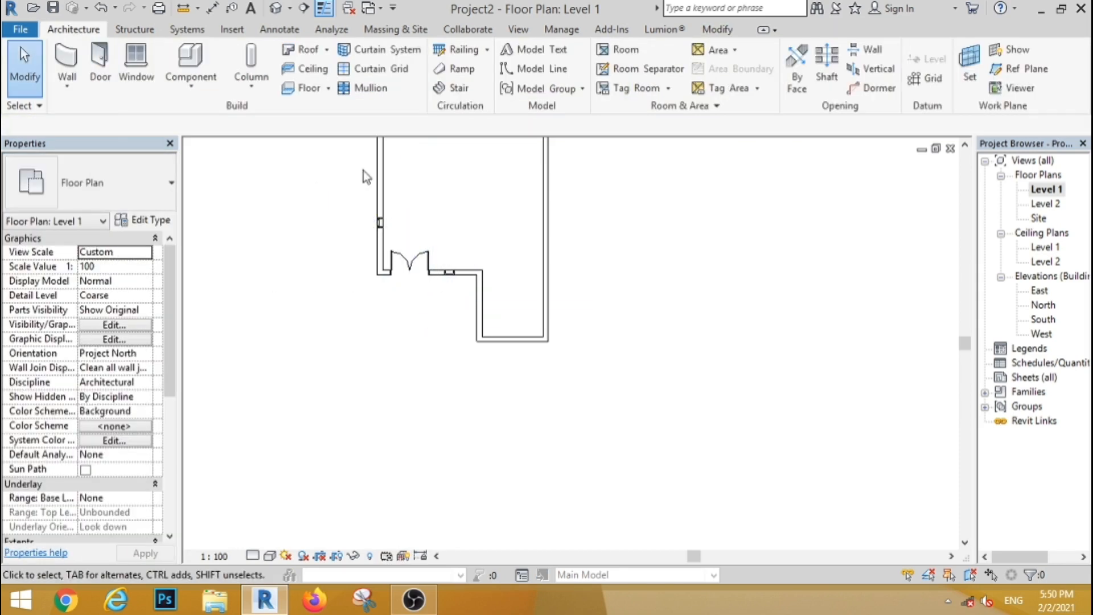
Step: Copy the left wall's window twice up the wall with multiple copies enabled, so that three windows sit edge to edge
scroll(363, 170, up, 3)
drag(294, 196, 477, 345)
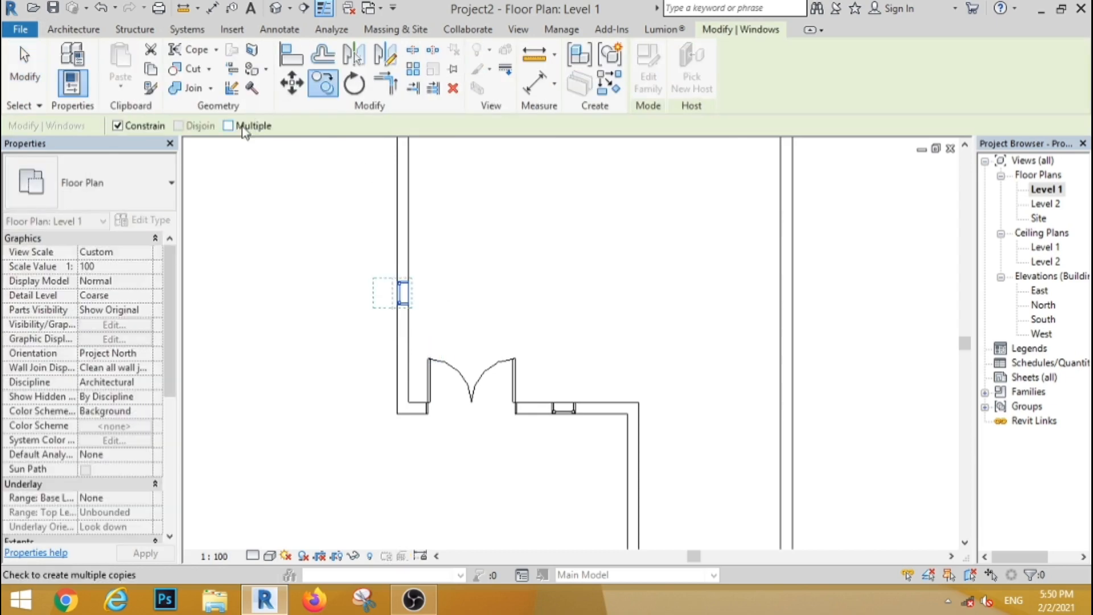
scroll(417, 305, up, 2)
click(406, 309)
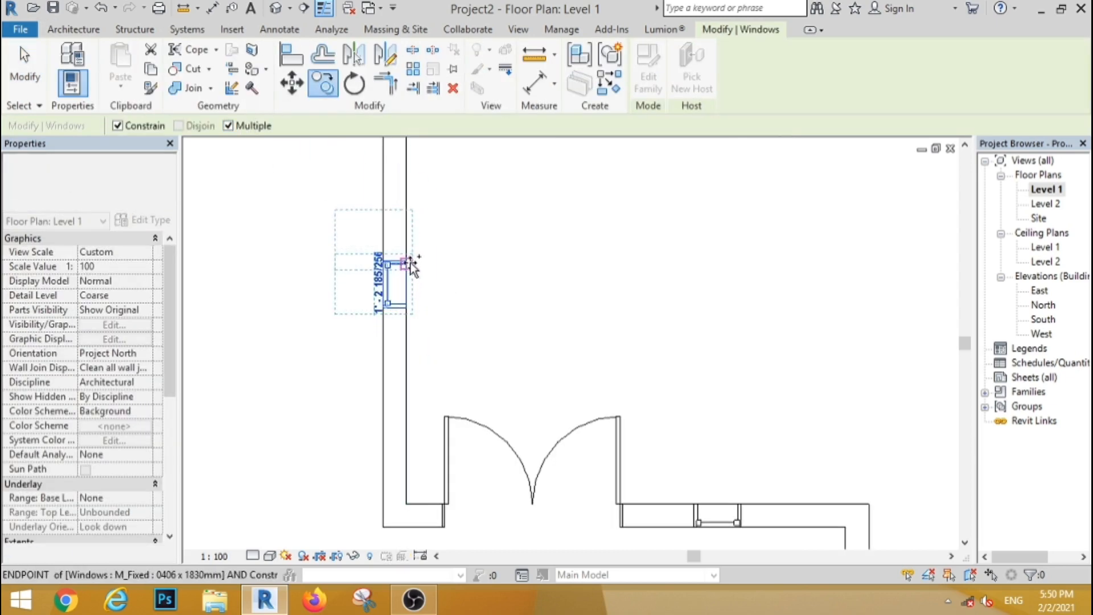
click(407, 257)
click(406, 213)
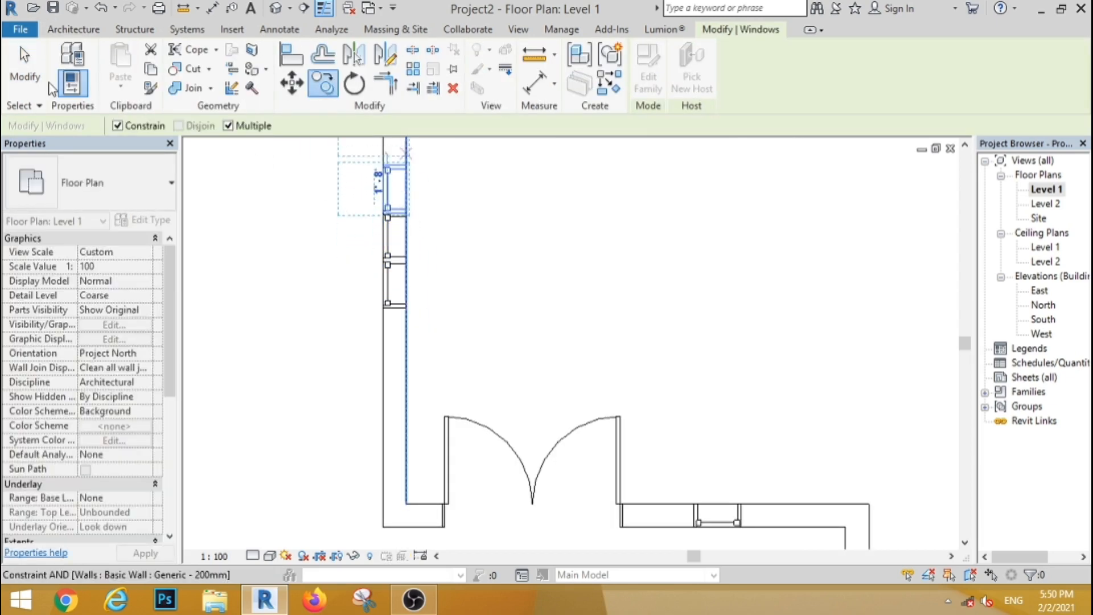
click(32, 70)
Step: Copy the group of three windows 10' up the left wall
scroll(350, 253, down, 4)
drag(305, 272, 488, 344)
click(322, 83)
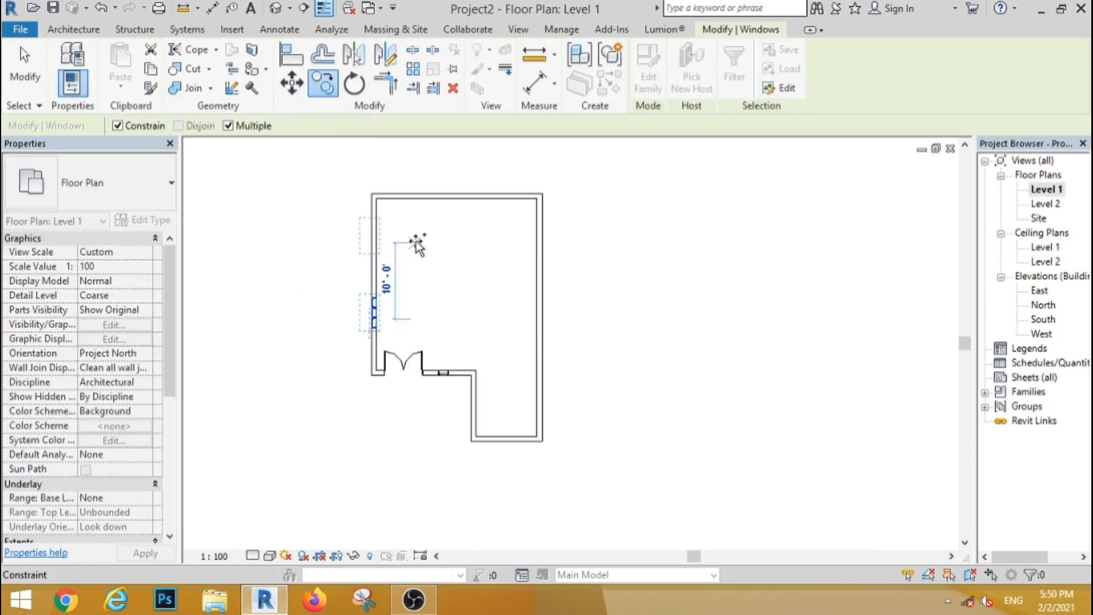
click(25, 71)
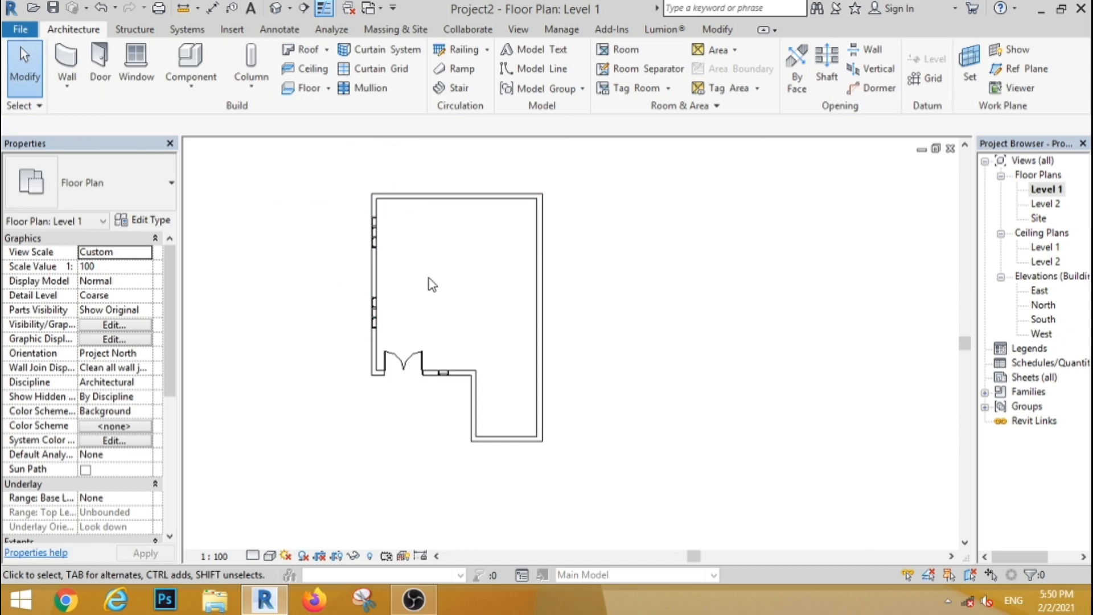
Step: Create a rectangular Standard Timber-Wood Finish floor on Level 1, about 22' by 32', spanning the building's outer extents including the notch
click(300, 88)
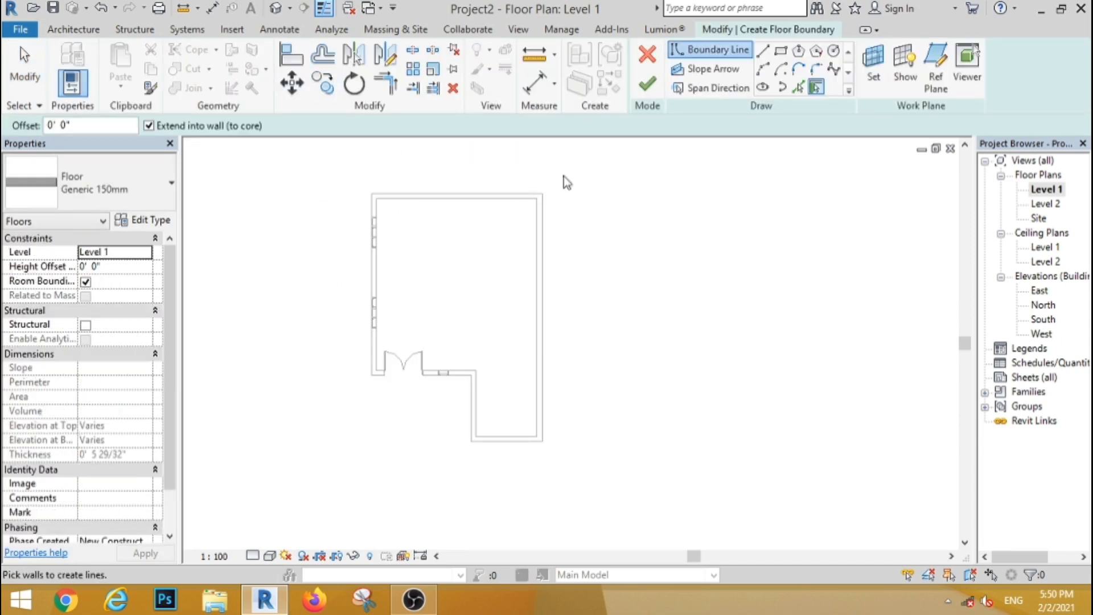
click(780, 52)
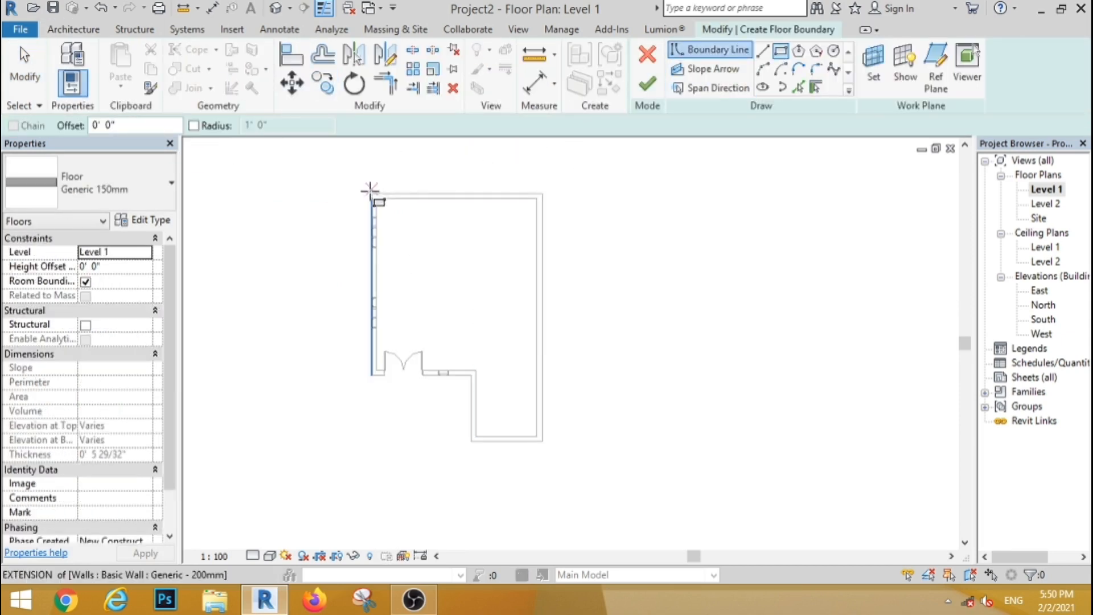
click(371, 194)
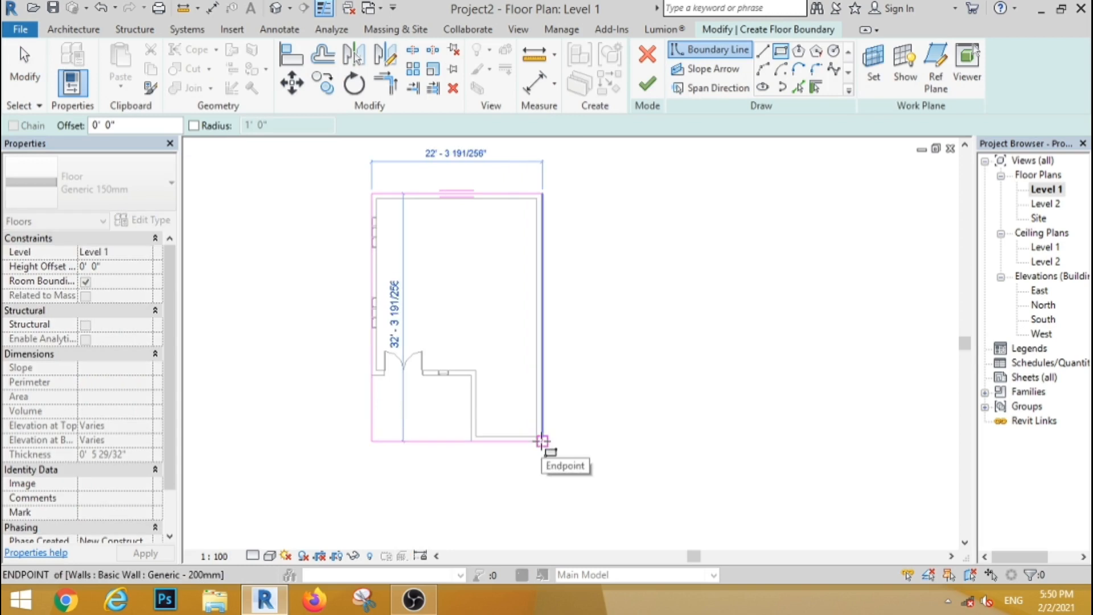
scroll(543, 441, up, 3)
click(544, 435)
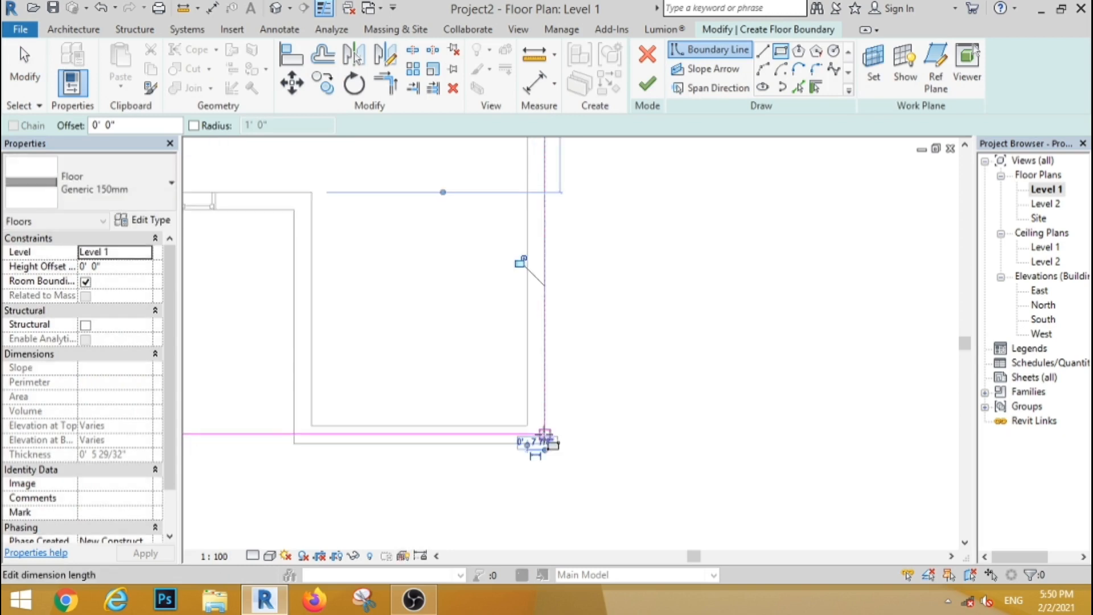
click(117, 188)
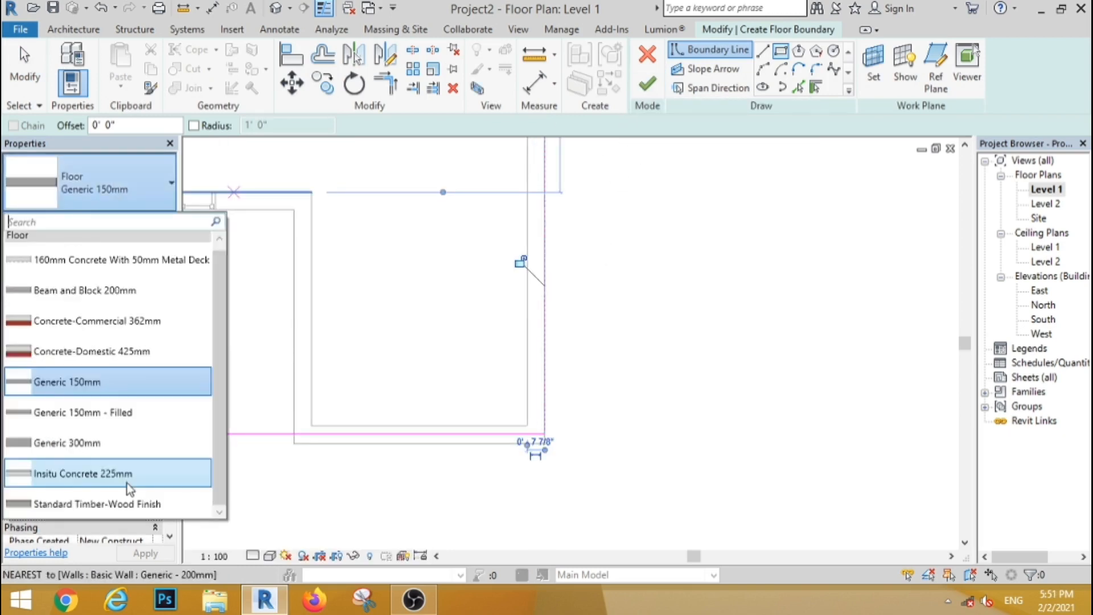
click(115, 504)
click(647, 84)
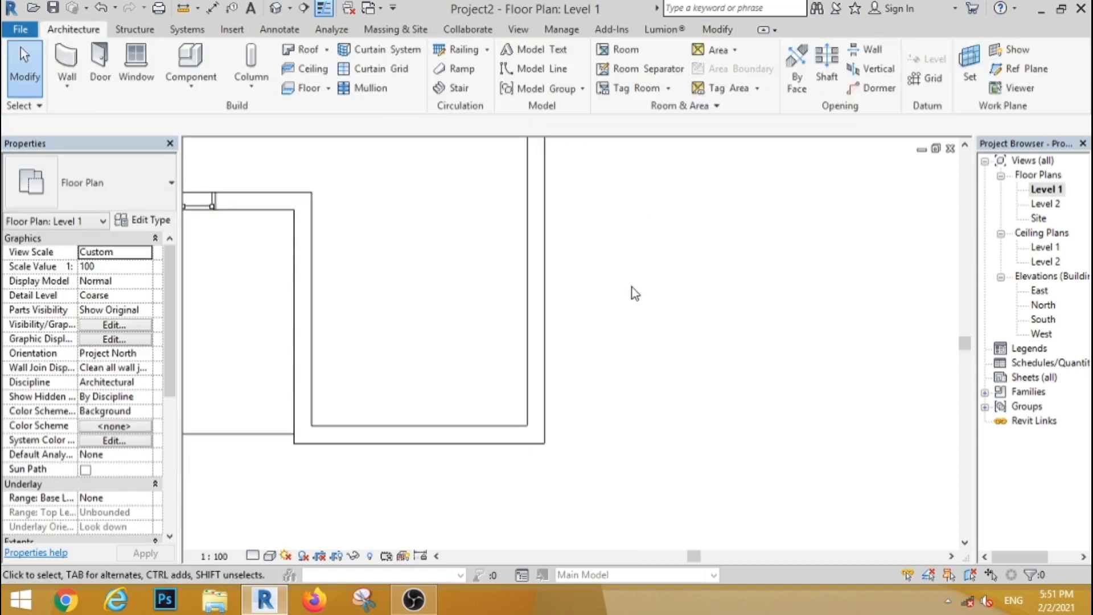
Step: Copy the timber floor and paste it aligned to Level 2
scroll(656, 287, down, 5)
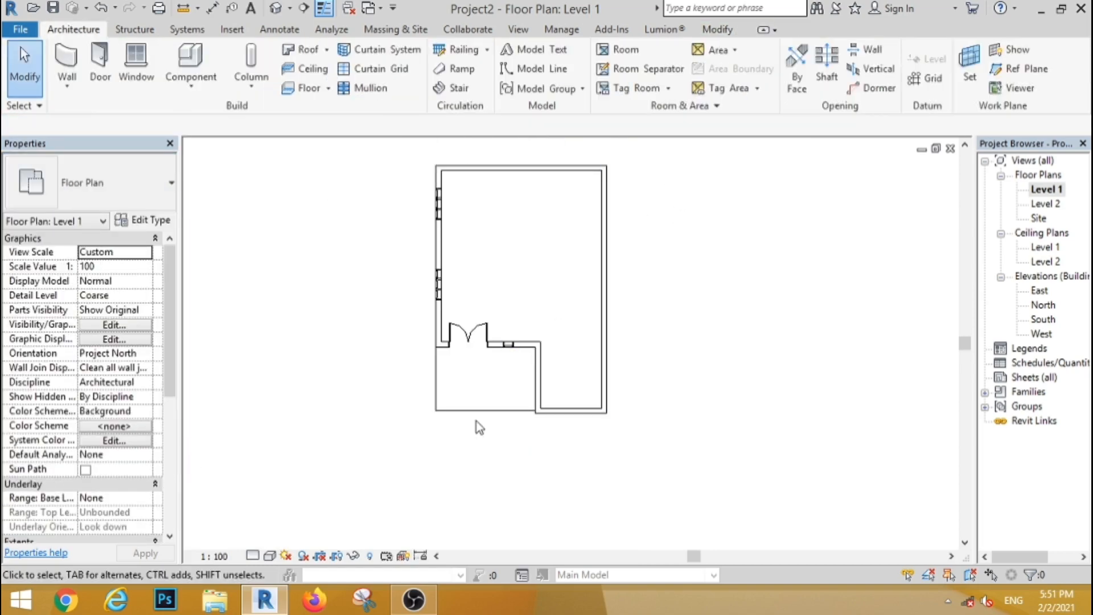
click(478, 411)
click(151, 70)
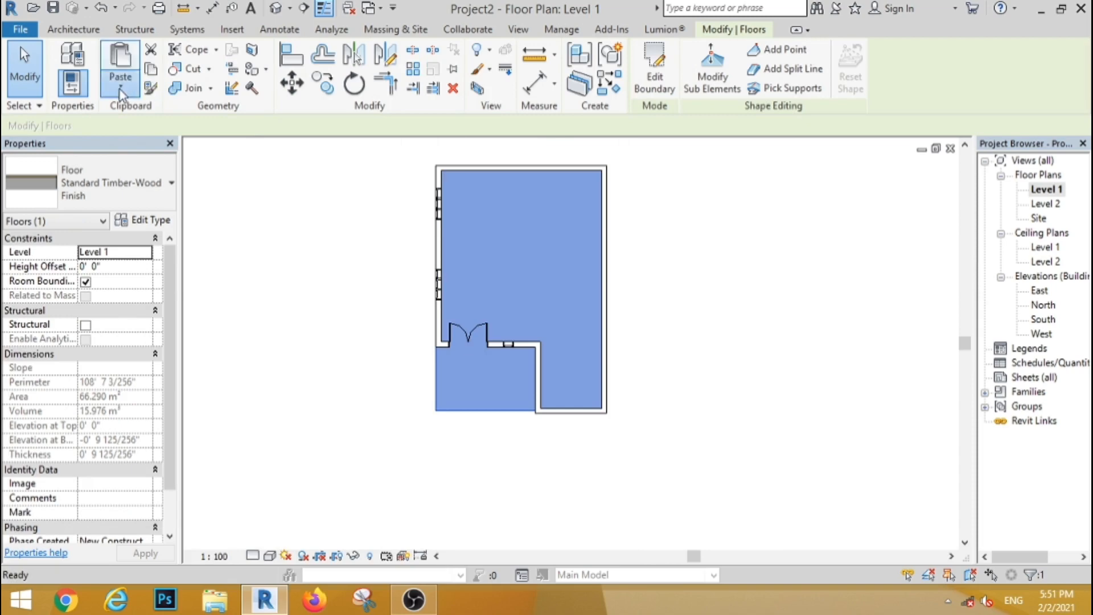
click(120, 86)
click(190, 146)
click(484, 203)
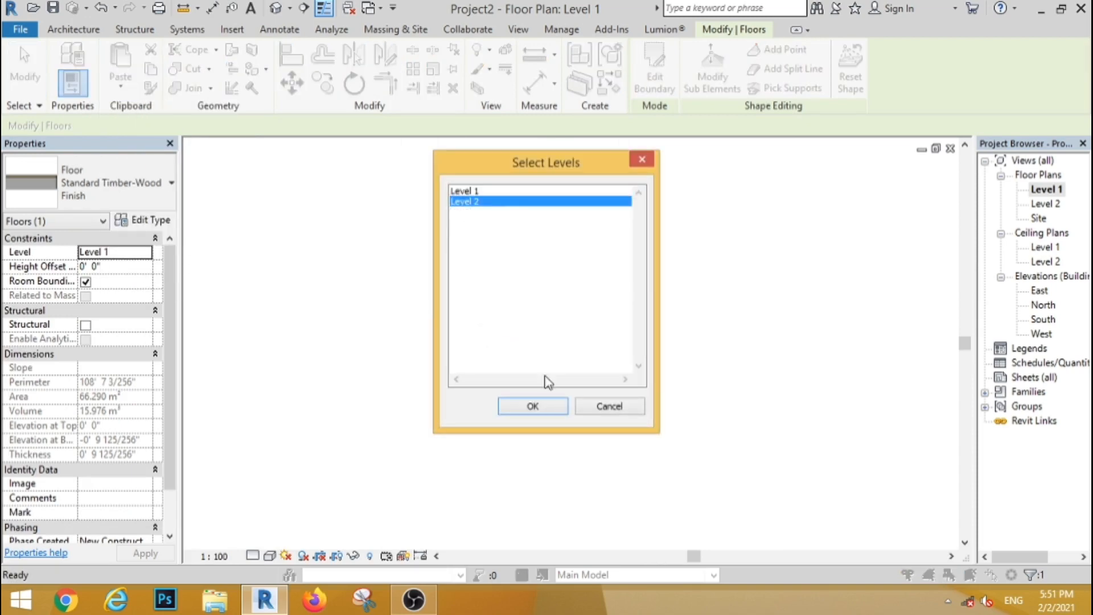
click(533, 406)
click(690, 354)
Step: Draw a Generic - 200mm wall up to Level 2 from the notch's inner corner straight across to the right wall
scroll(449, 287, up, 4)
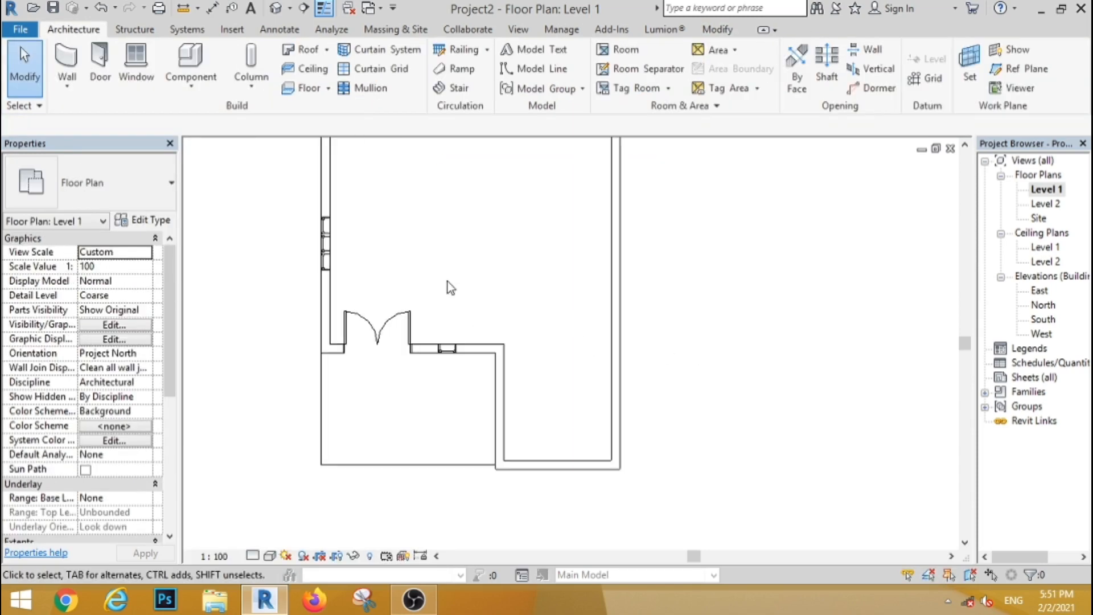
click(77, 55)
scroll(543, 353, up, 3)
click(464, 343)
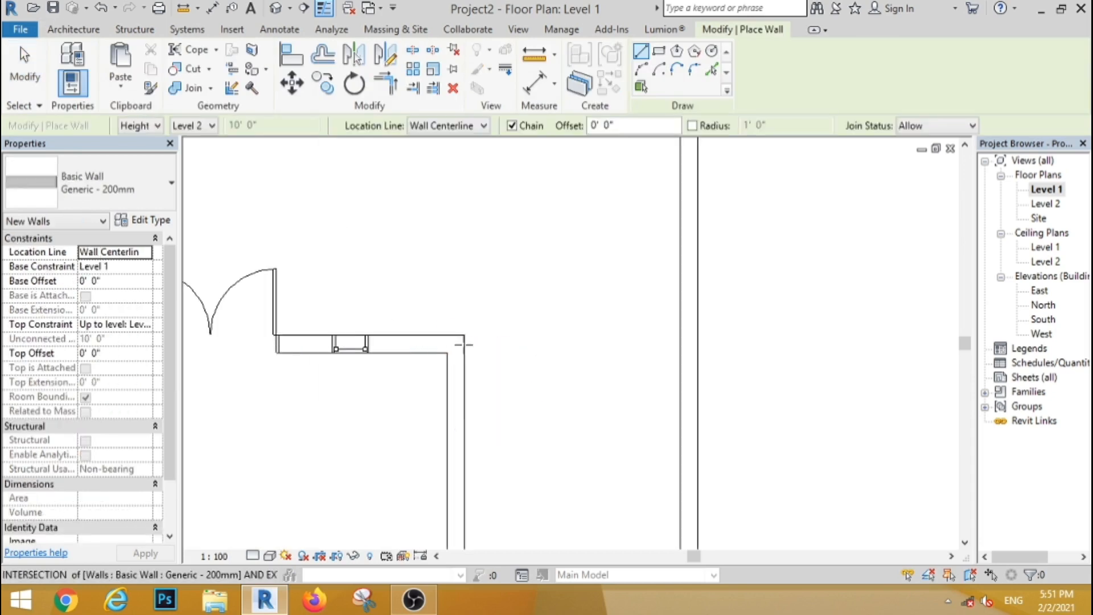
click(689, 343)
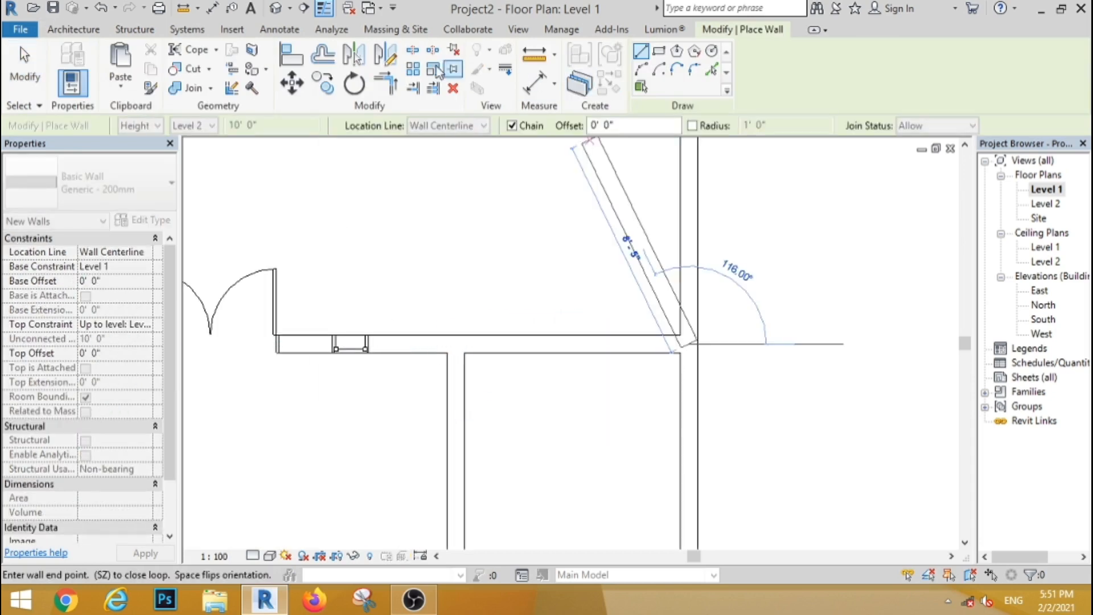
Step: Split the horizontal wall at the notch corner and the right wall at the junction to separate the small room's walls
click(414, 52)
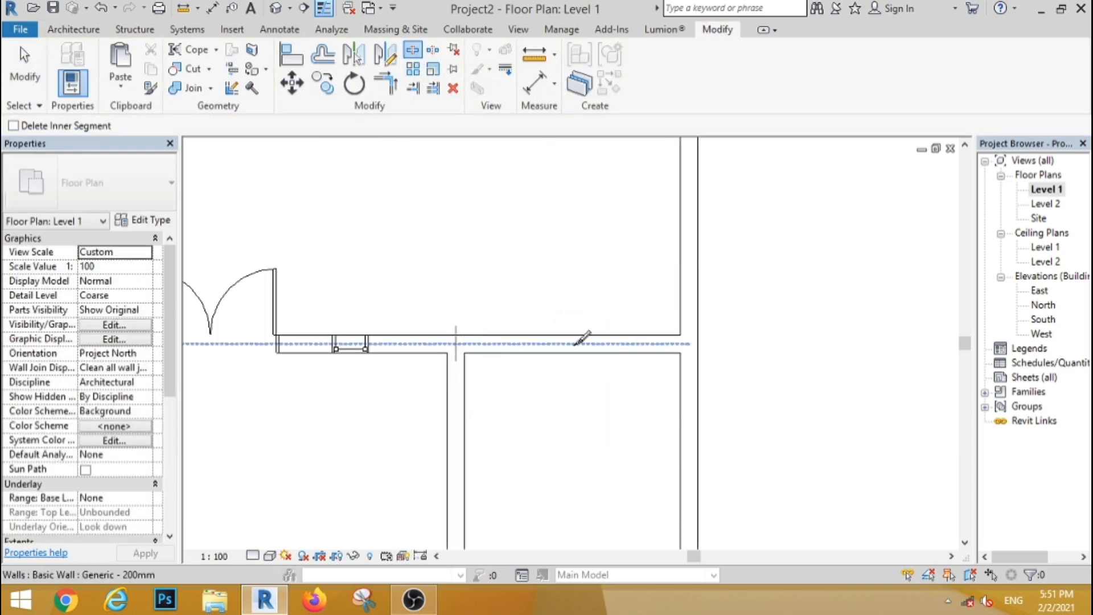
key(Escape)
key(Escape)
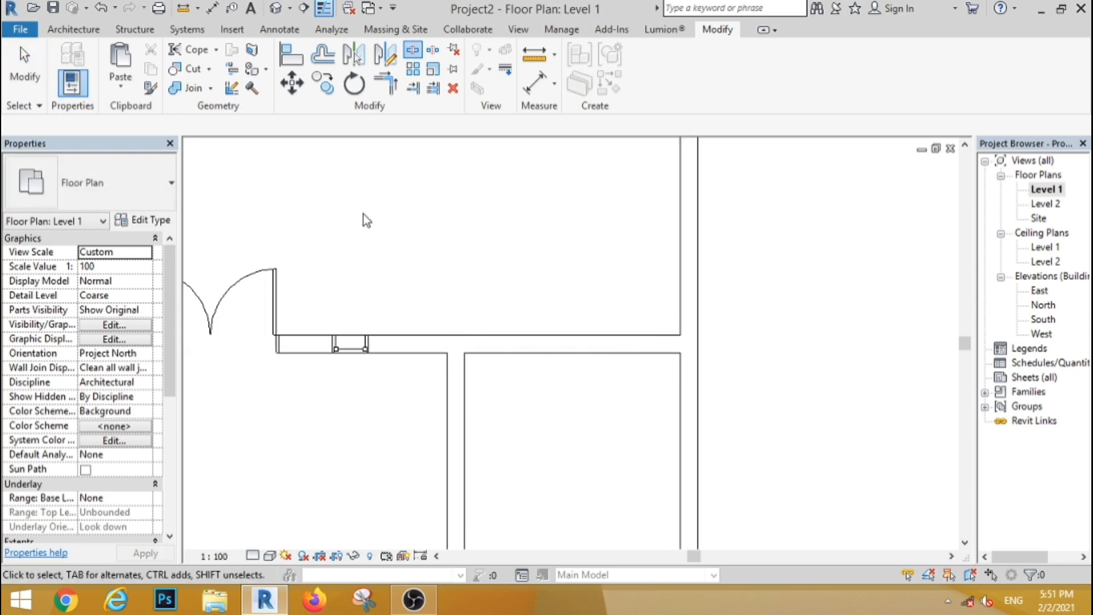
Step: Make the small lower-right room's four walls Unconnected at the top with an unconnected height of 18'
scroll(363, 214, down, 3)
drag(382, 235, 535, 405)
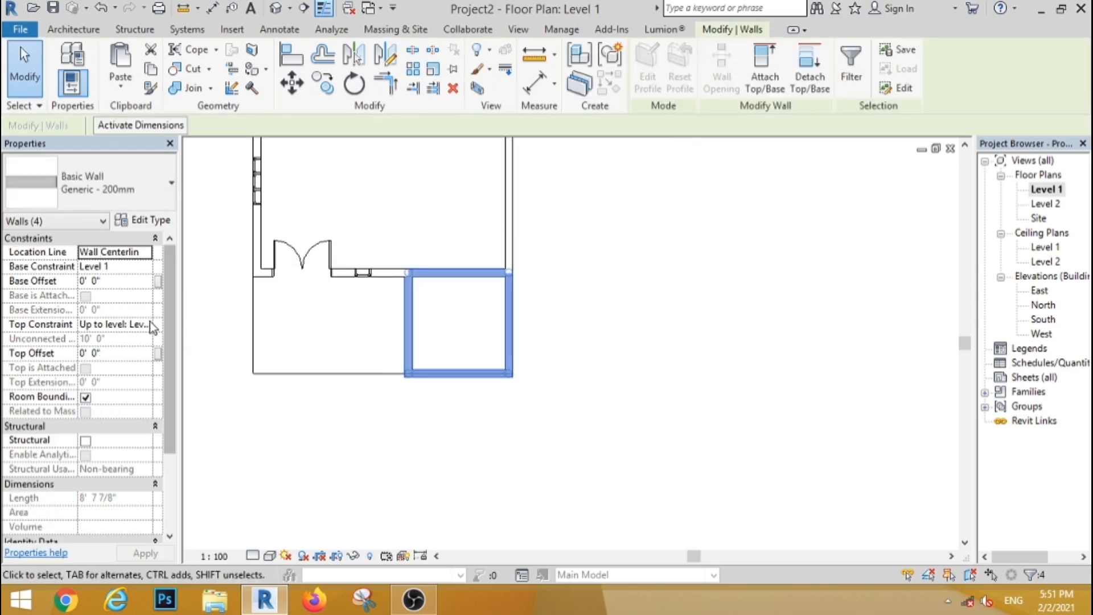
click(149, 325)
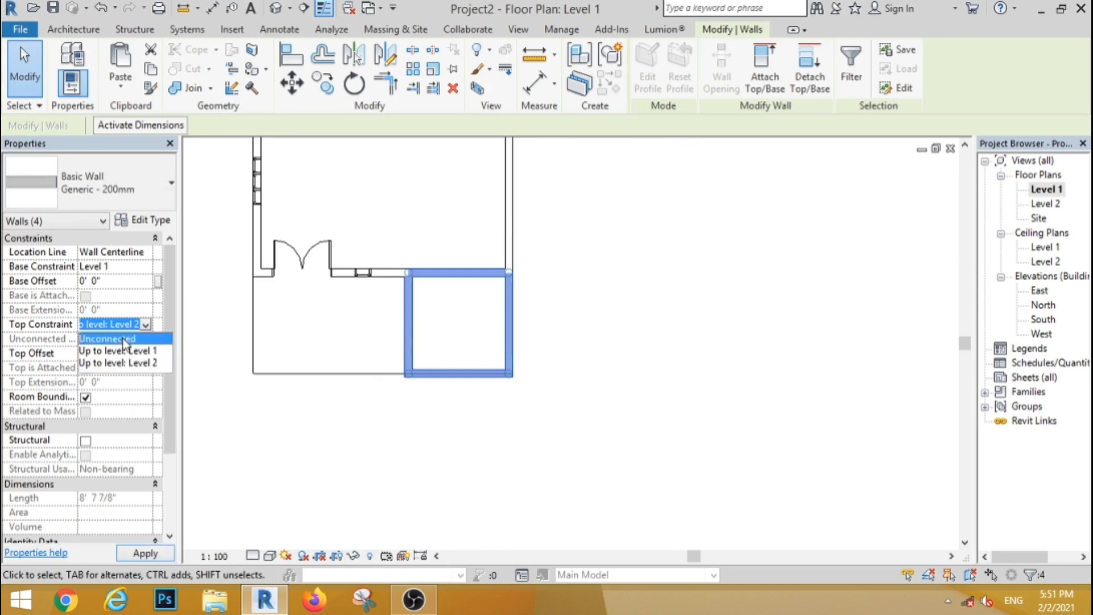
click(121, 337)
click(122, 338)
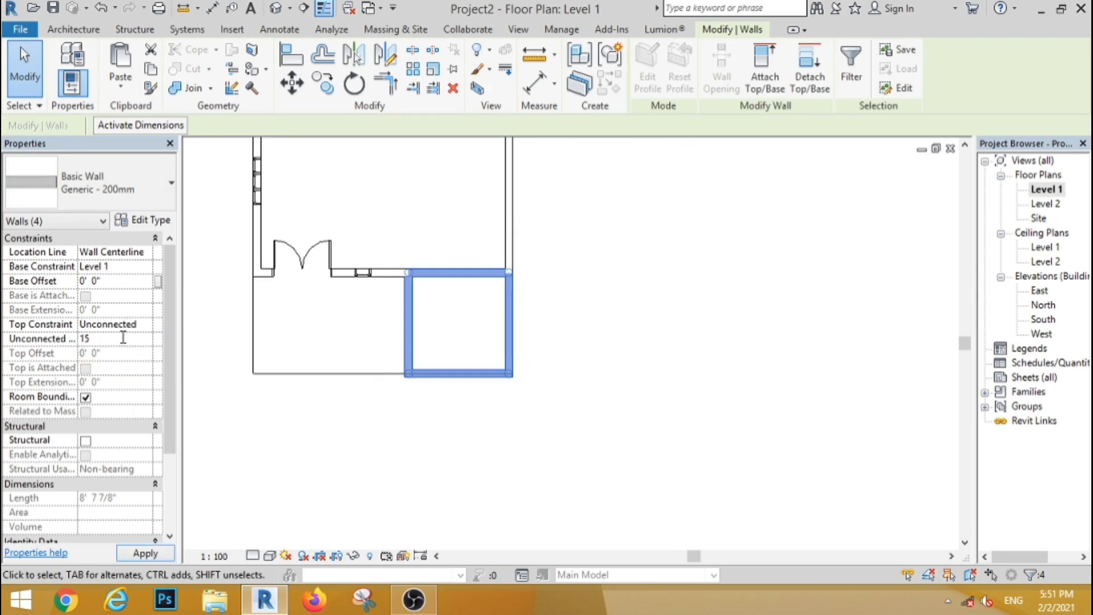
key(Return)
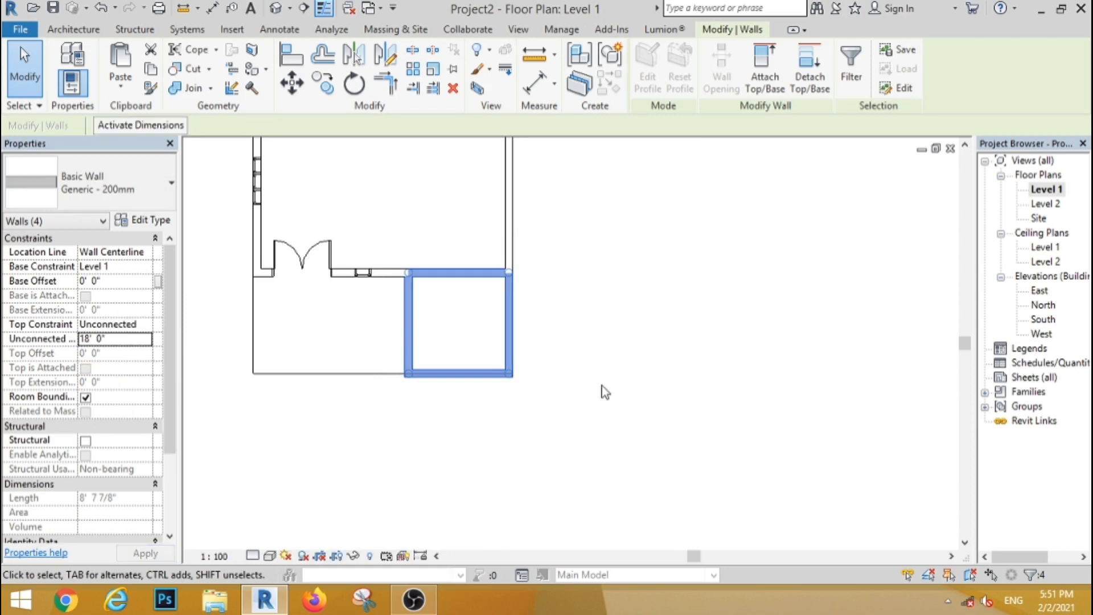
click(603, 385)
Step: In the default 3D view, delete the tall room's wall that faces the porch
click(275, 8)
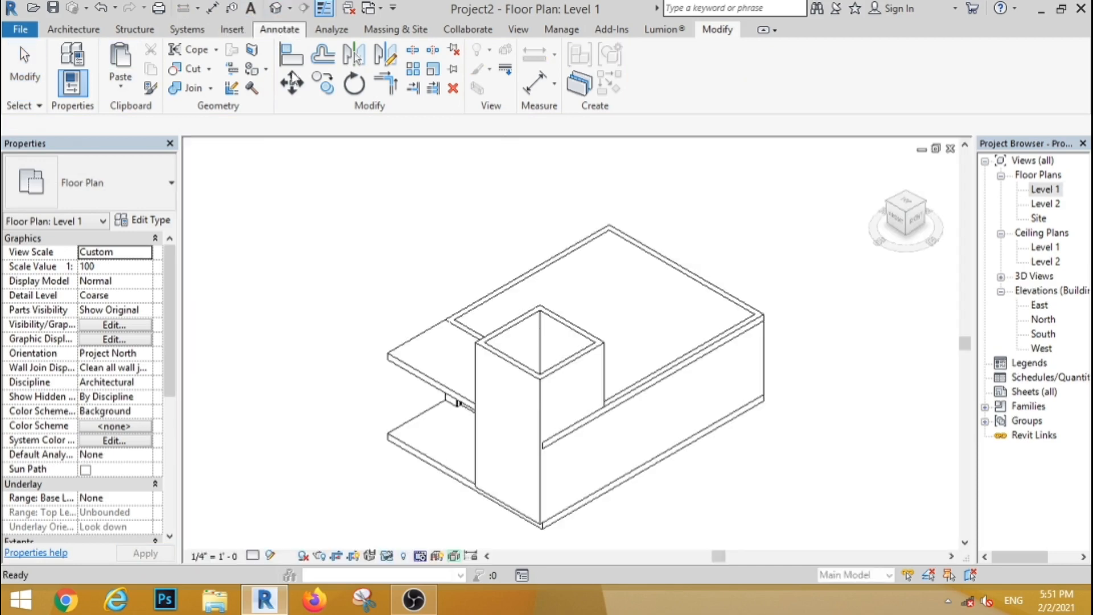
shift+middle_drag(369, 248, 655, 302)
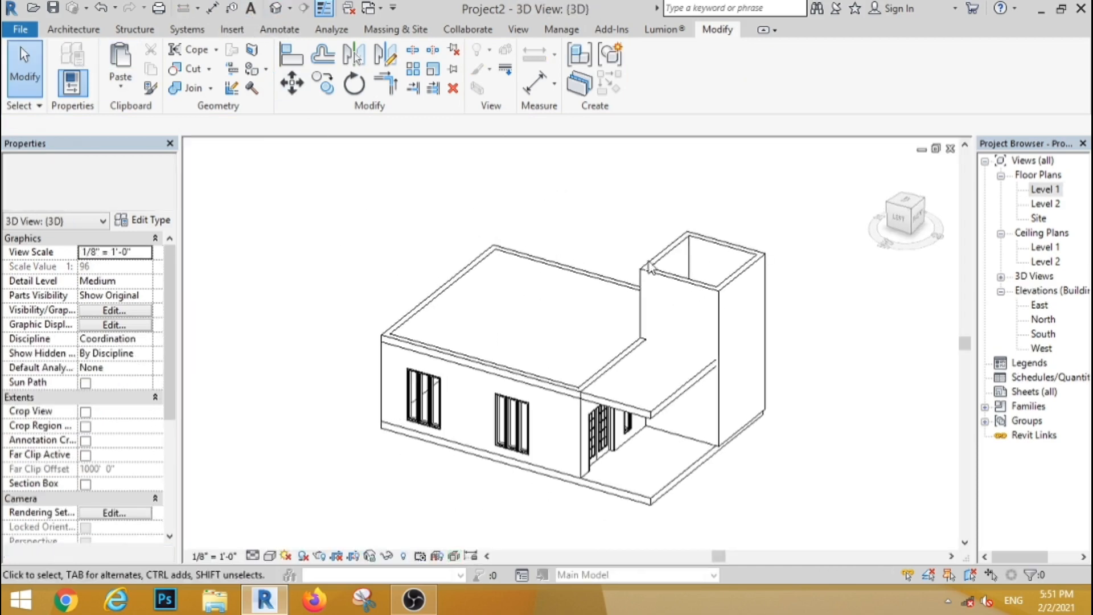
click(686, 285)
key(Delete)
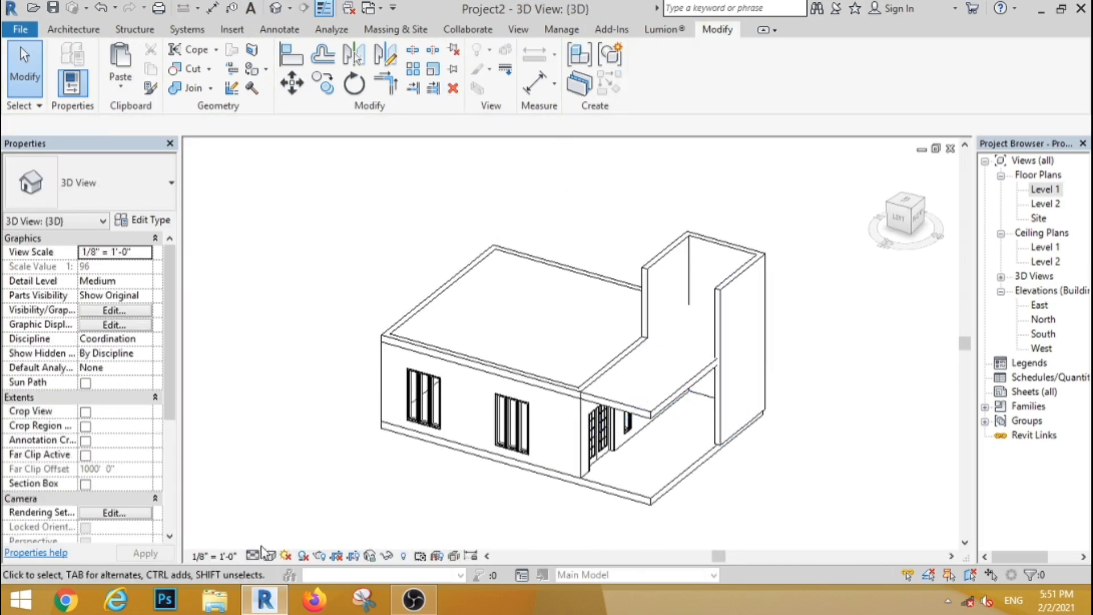
Step: Display the 3D view in the Realistic visual style
click(269, 556)
click(292, 520)
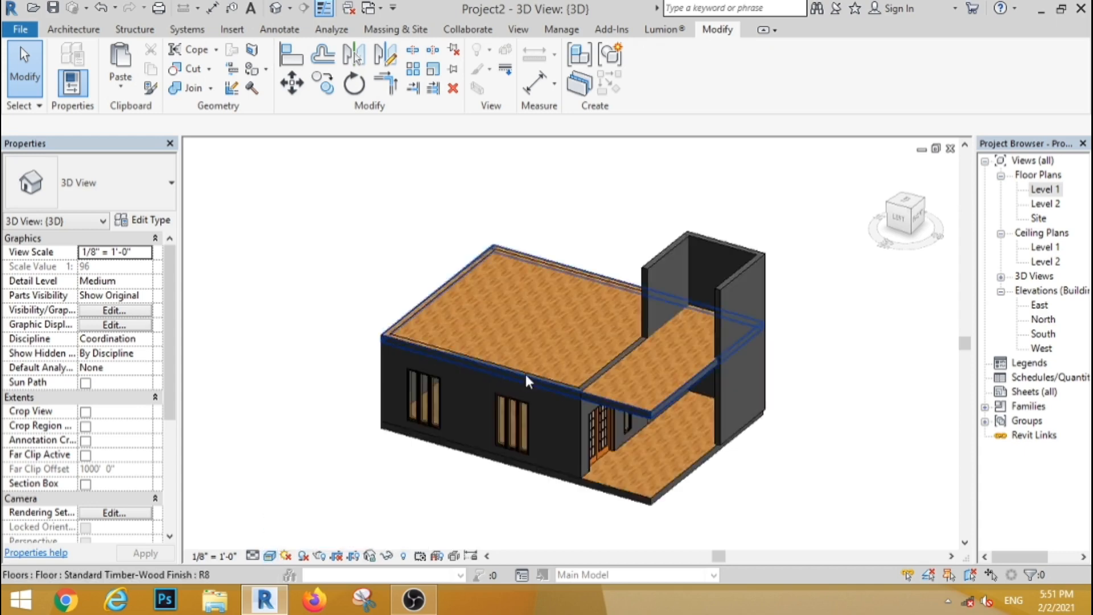
scroll(525, 371, up, 3)
scroll(525, 371, down, 2)
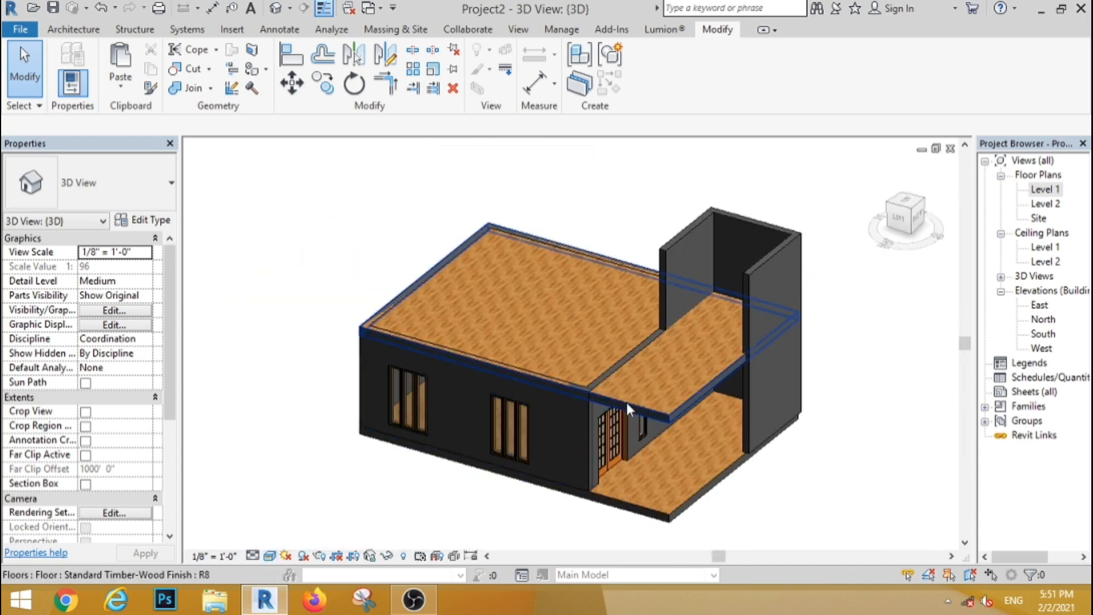
Step: Edit the upper floor's boundary in the Level 2 plan, moving its left edge outward, and accept attaching the walls to its underside
click(626, 401)
click(656, 85)
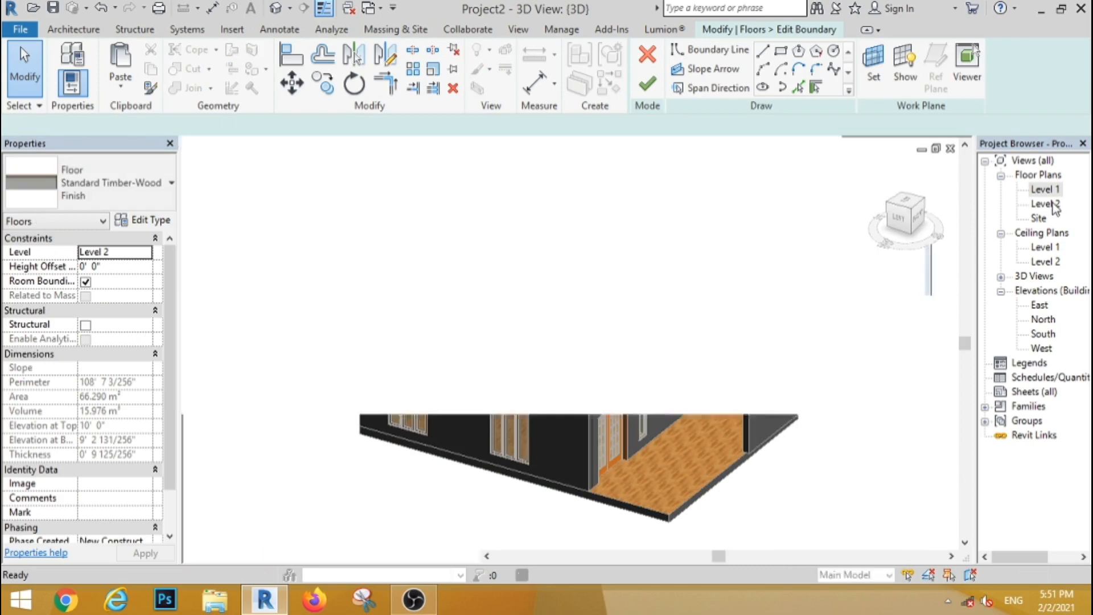
scroll(524, 318, up, 5)
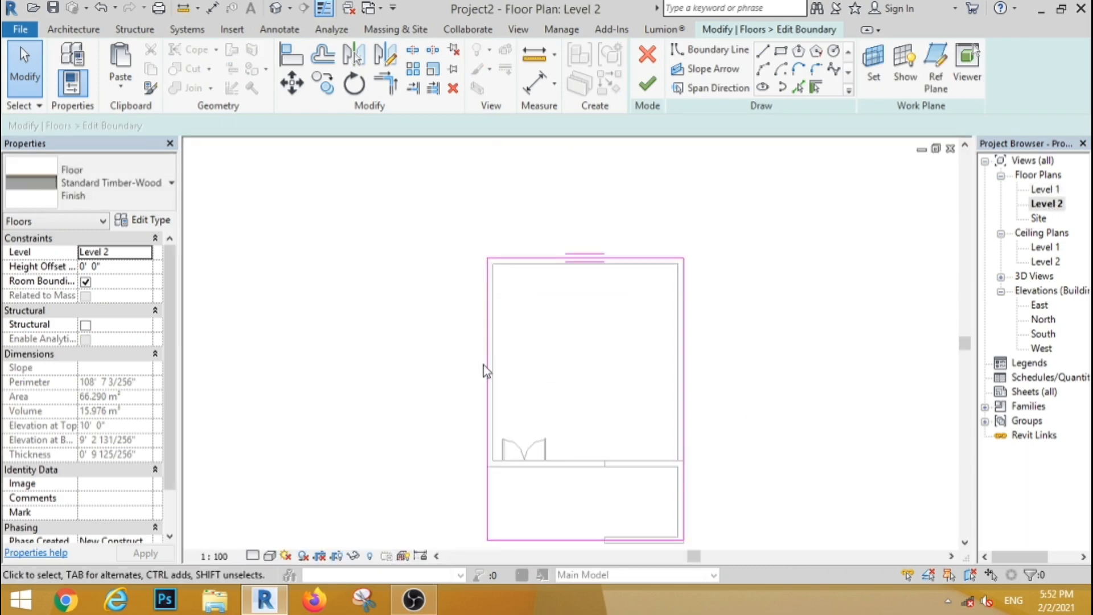
drag(485, 370, 467, 372)
click(580, 203)
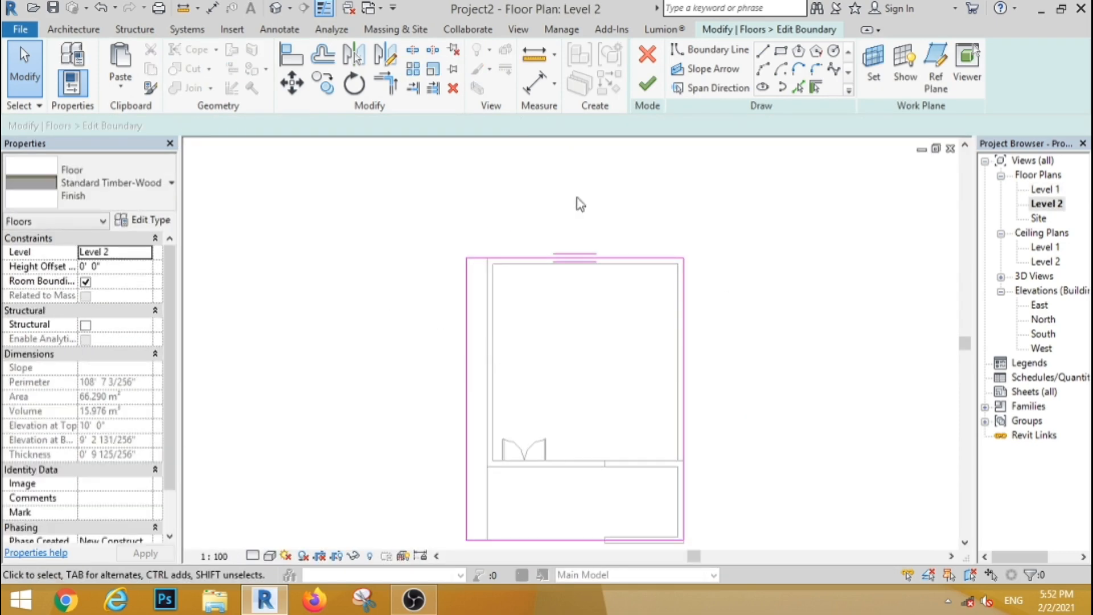
click(649, 85)
click(591, 308)
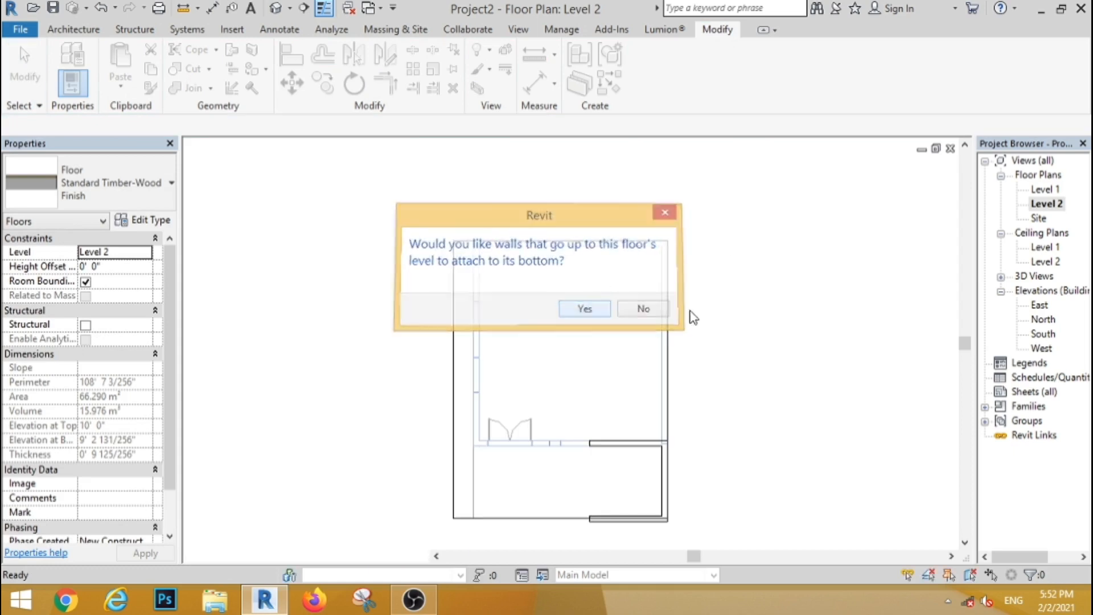
Step: Draw a rectangle of Generic - 200mm walls along the upper floor's edges, 5' high with a -2' base offset from Level 2
click(73, 29)
click(67, 57)
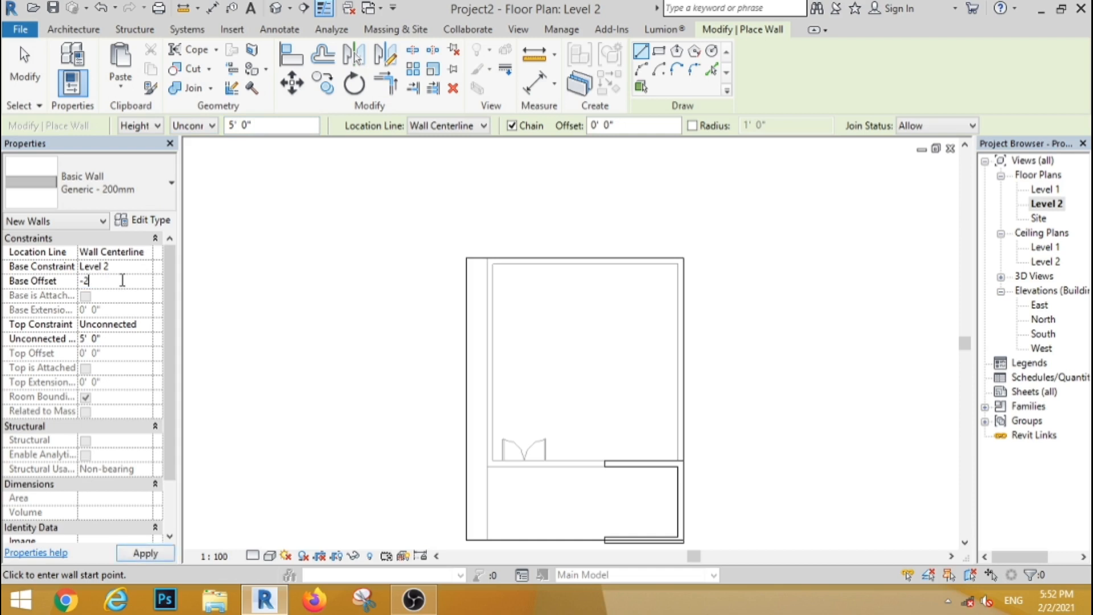
key(Return)
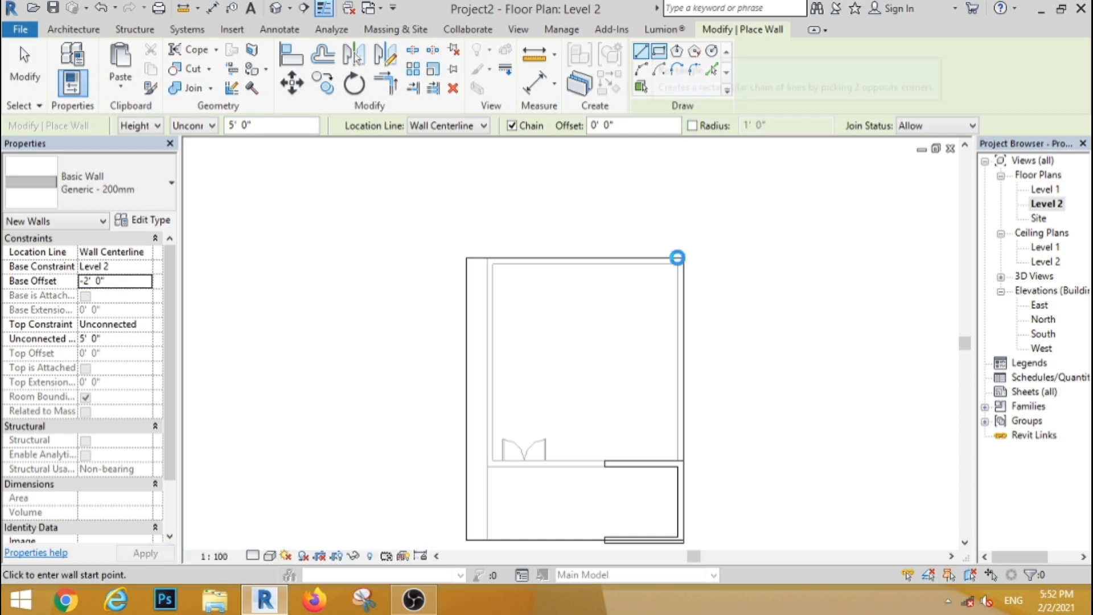
scroll(683, 262, up, 3)
click(680, 253)
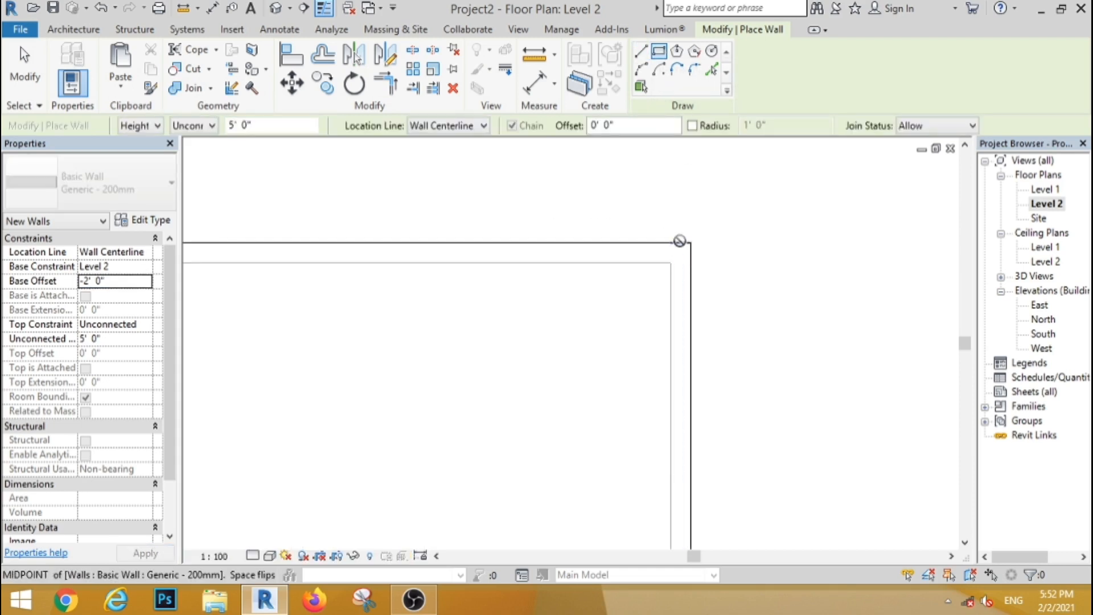
scroll(680, 253, down, 4)
scroll(495, 490, up, 4)
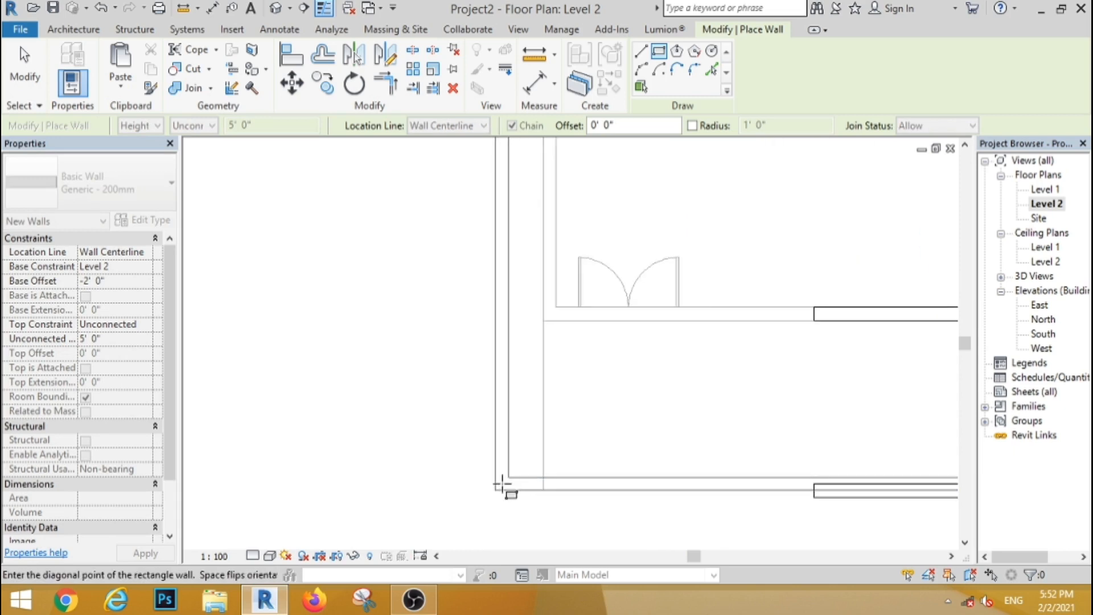
click(501, 485)
click(25, 74)
Step: Shorten the lower parapet wall so its right end stops at the start of the tall room's bottom wall
scroll(328, 211, down, 3)
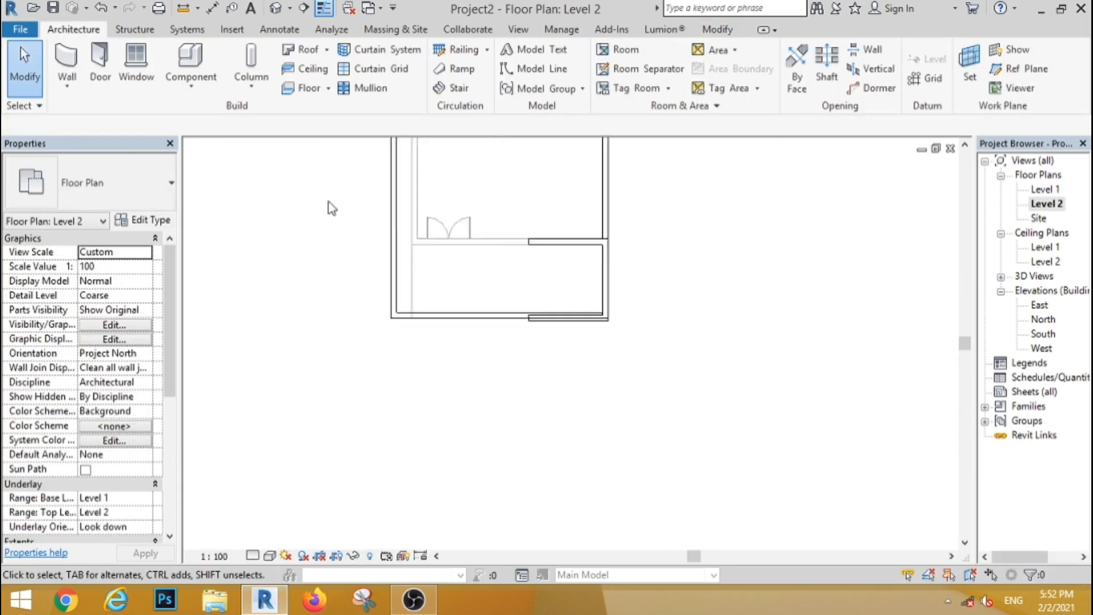
click(450, 315)
scroll(447, 286, up, 5)
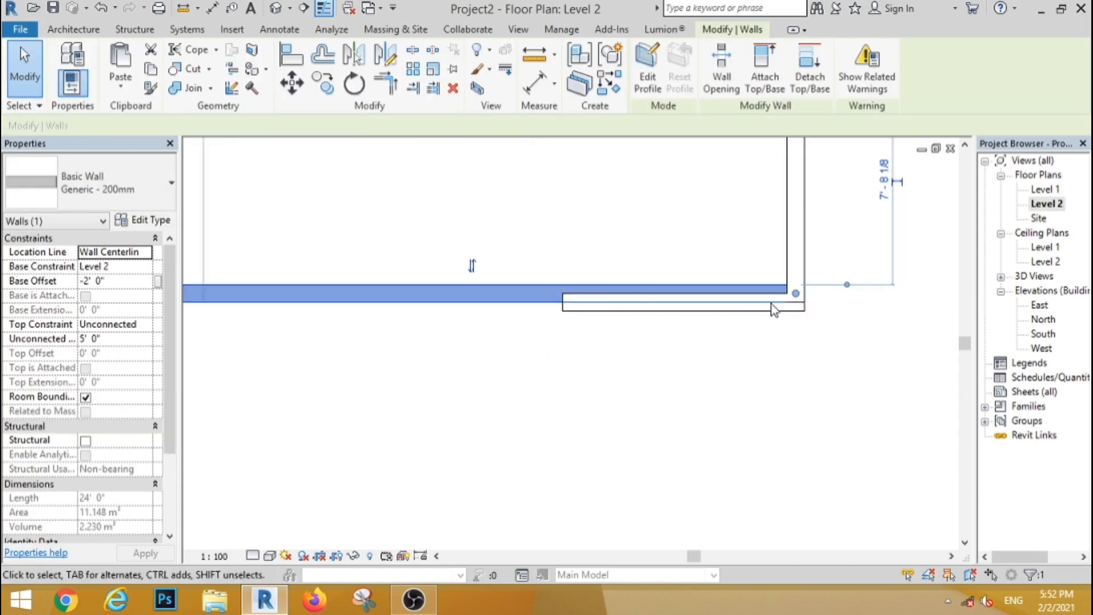
drag(795, 294, 563, 296)
click(586, 244)
scroll(586, 244, down, 4)
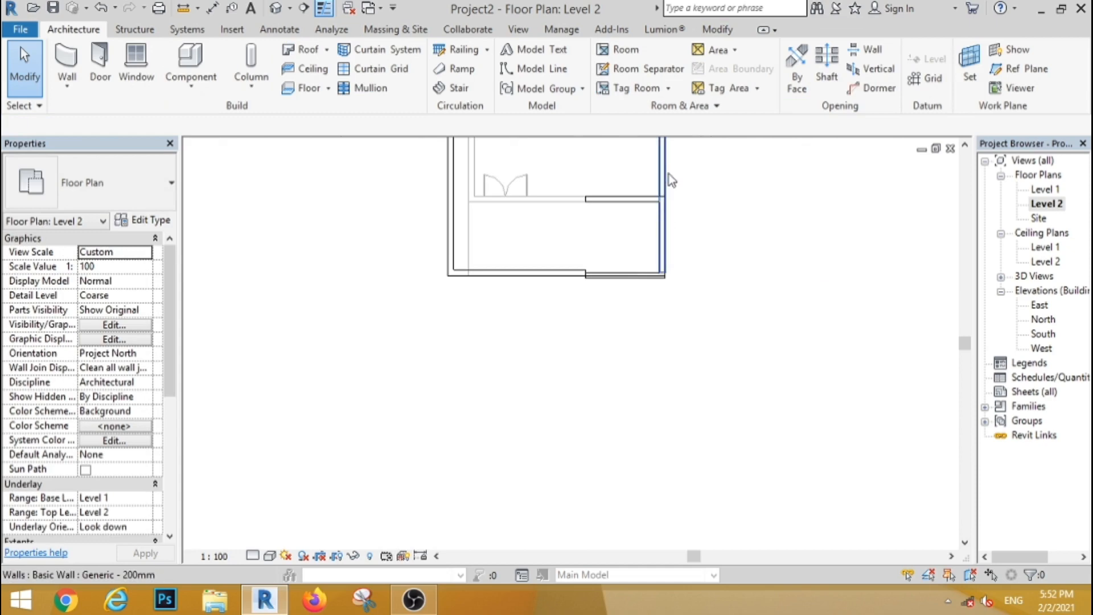
Step: Shorten the right parapet wall so its lower end stops at the tall room's upper wall
click(664, 240)
drag(661, 277, 662, 194)
click(653, 248)
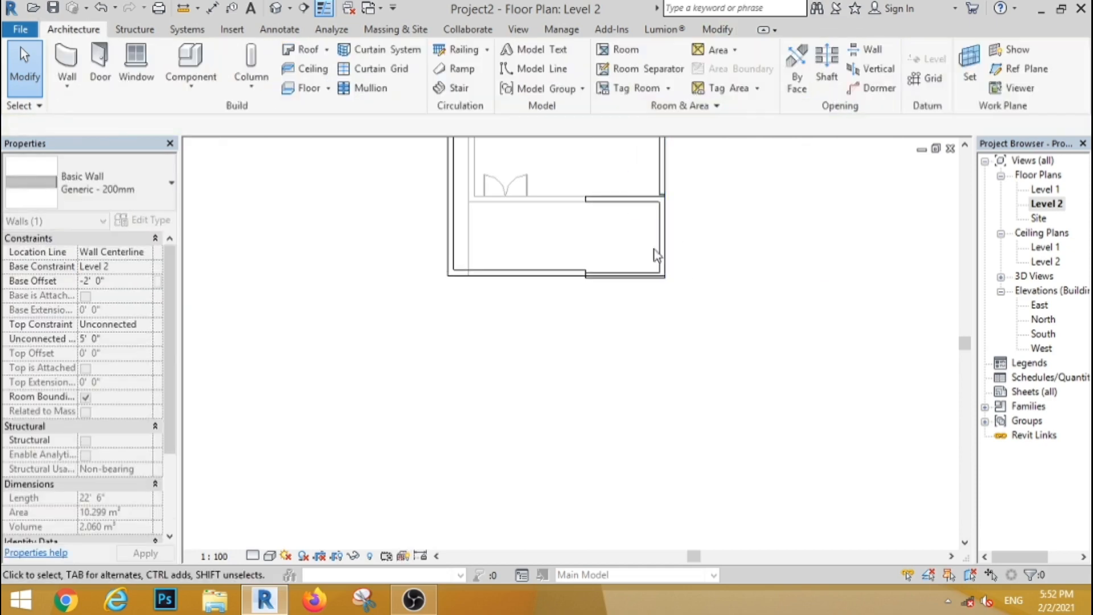
Step: Align the lower parapet wall's outer face with the outer face of the tall room's bottom wall, and check it in 3D
click(718, 29)
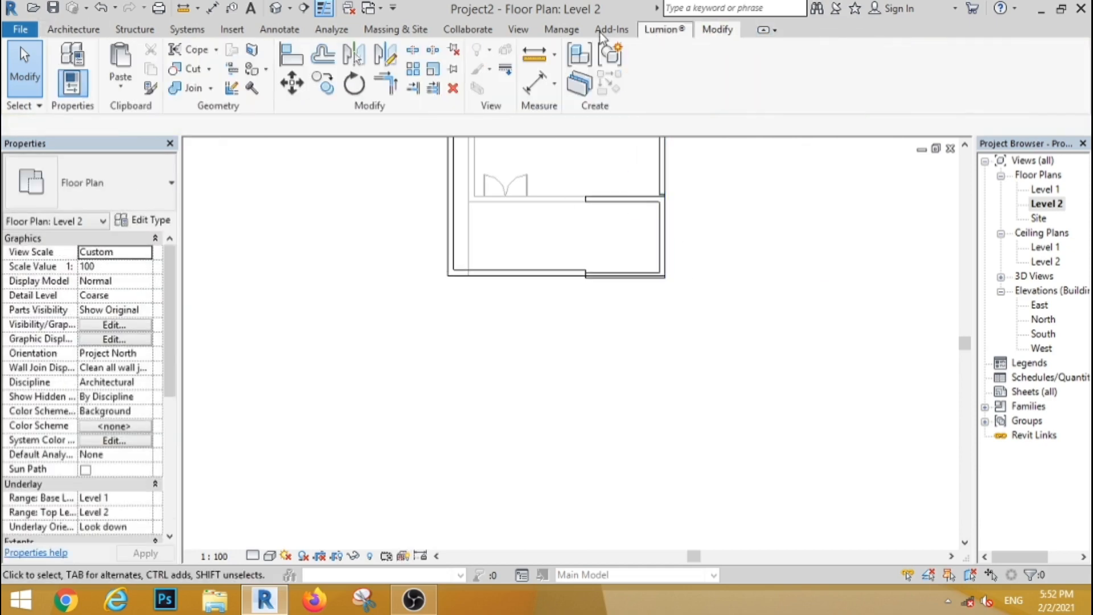
click(299, 58)
scroll(555, 293, up, 5)
click(651, 254)
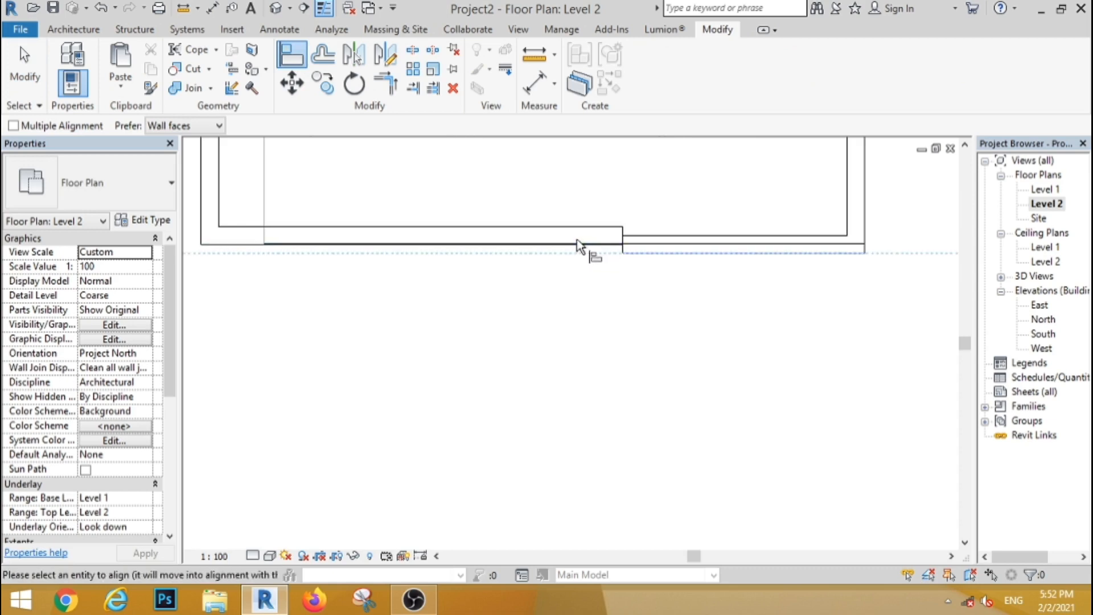
click(559, 243)
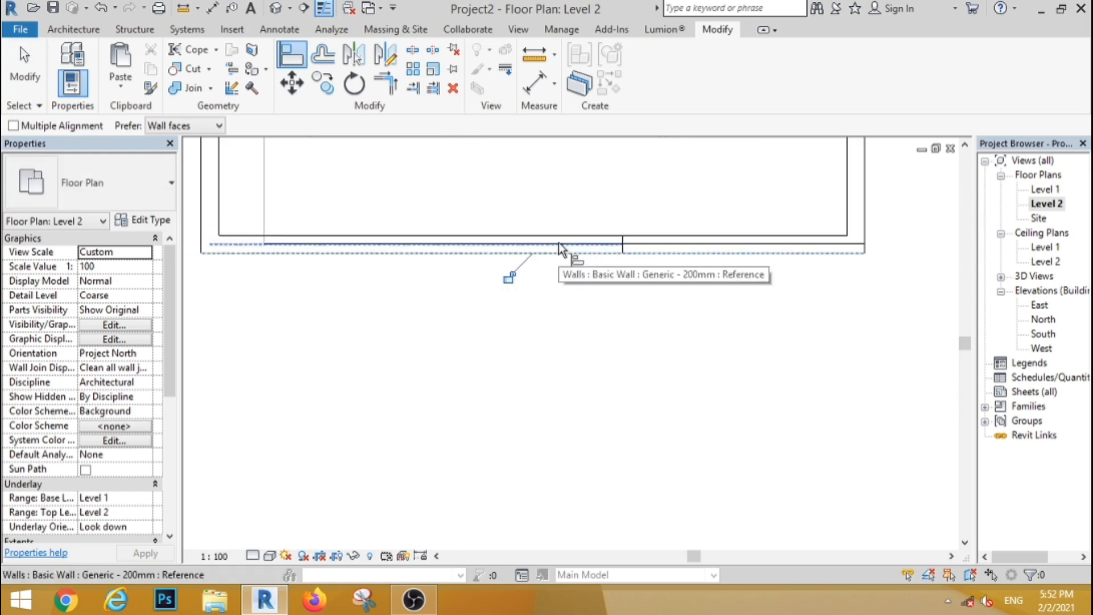
click(34, 82)
scroll(373, 347, down, 4)
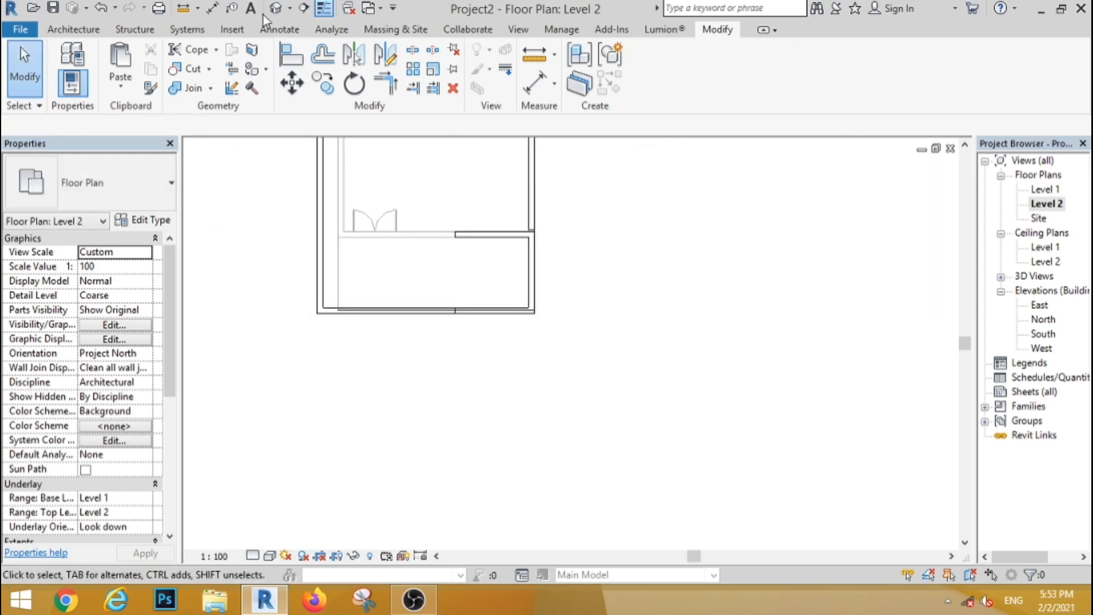
click(275, 8)
shift+middle_drag(627, 463, 525, 315)
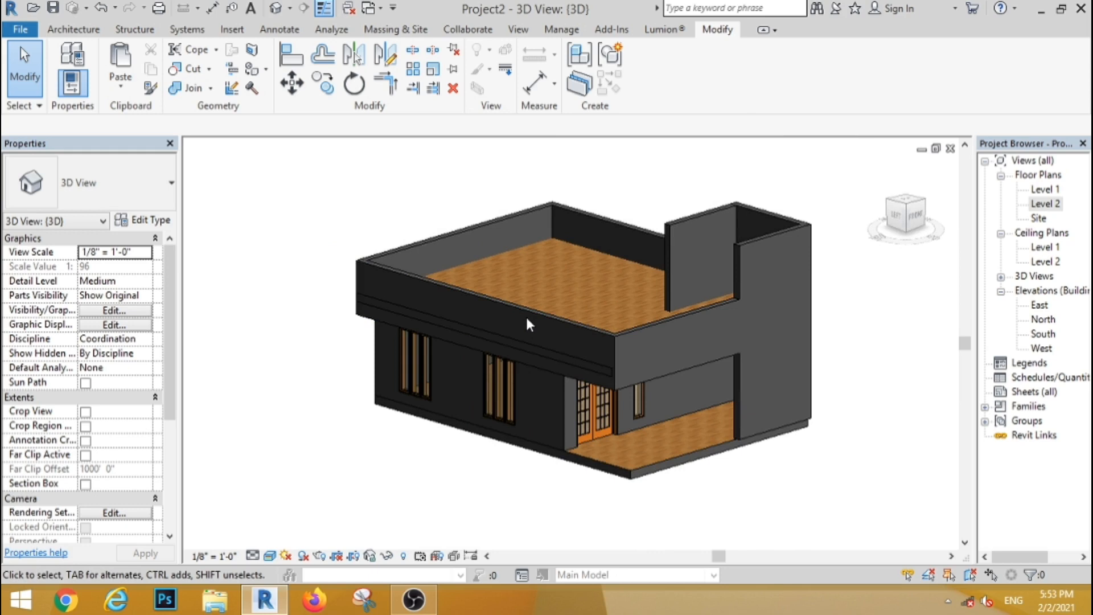
scroll(592, 370, up, 2)
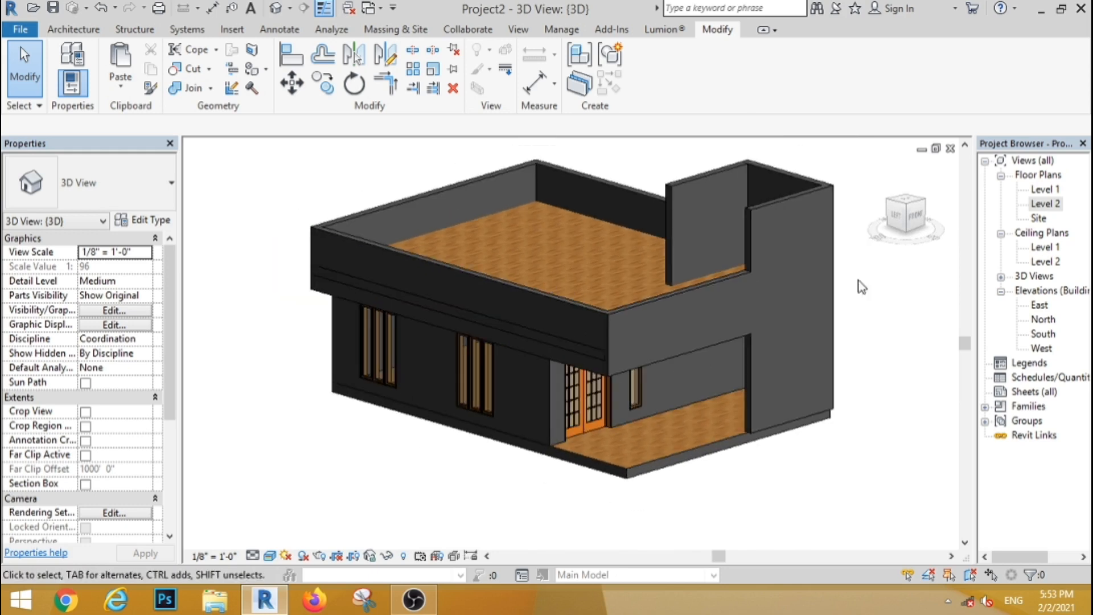
Step: Draw a 4' long Exterior Glazing curtain wall along the centre of the tall room's bottom wall in the Level 1 plan
double_click(1043, 189)
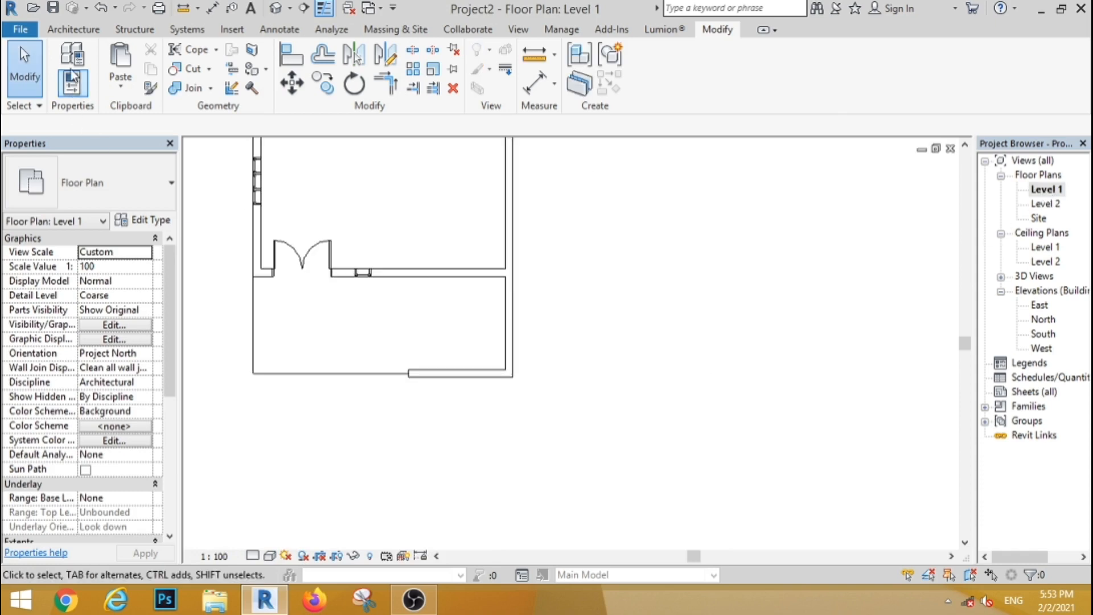
click(73, 29)
click(69, 63)
click(91, 182)
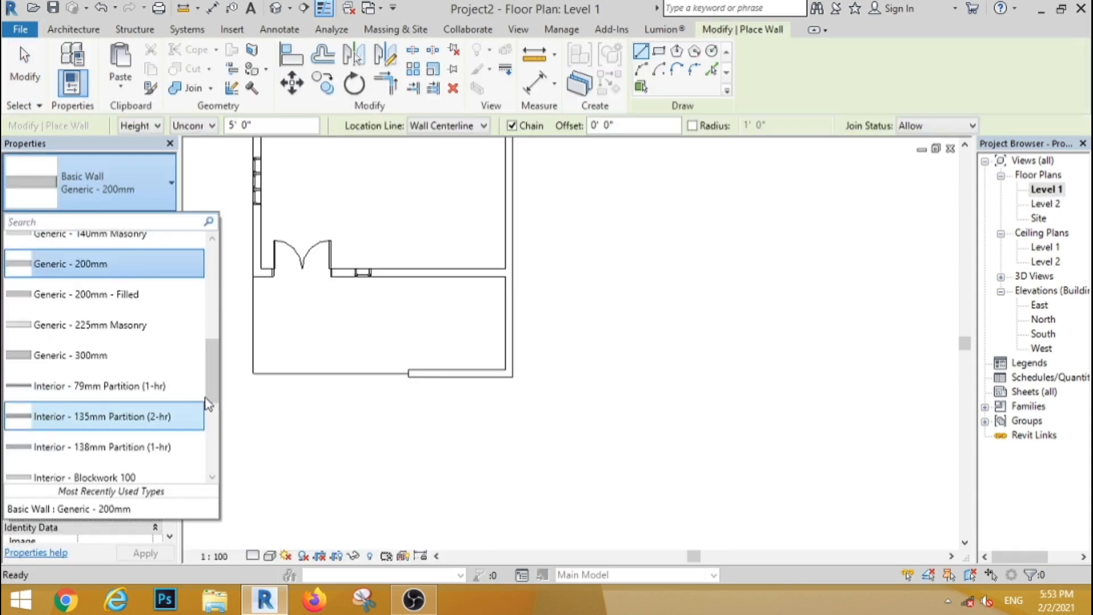
scroll(207, 405, down, 3)
click(63, 383)
scroll(450, 375, up, 2)
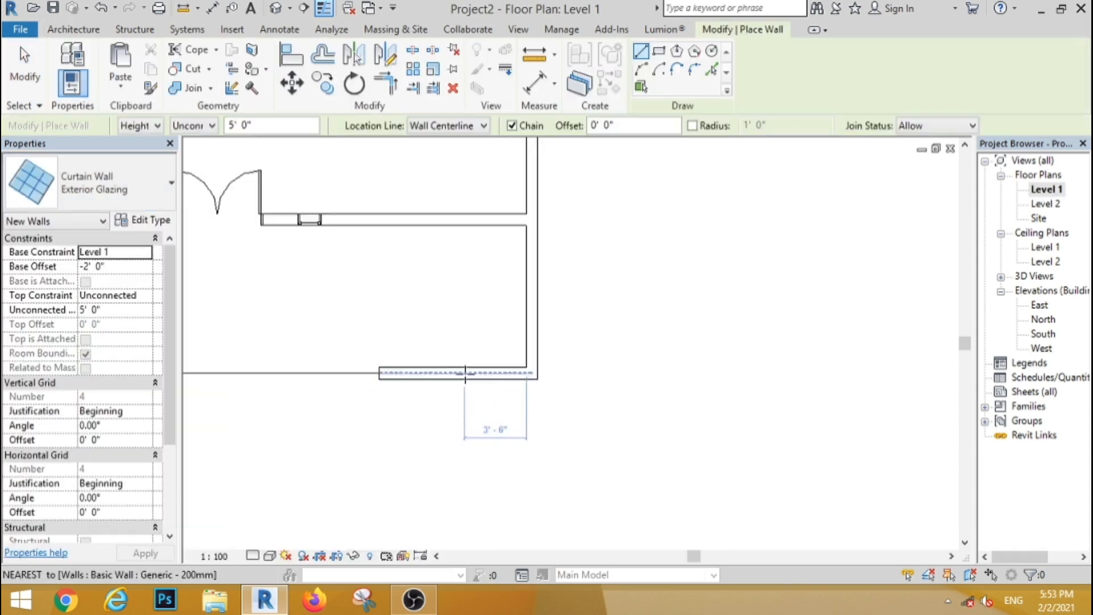
scroll(465, 375, up, 3)
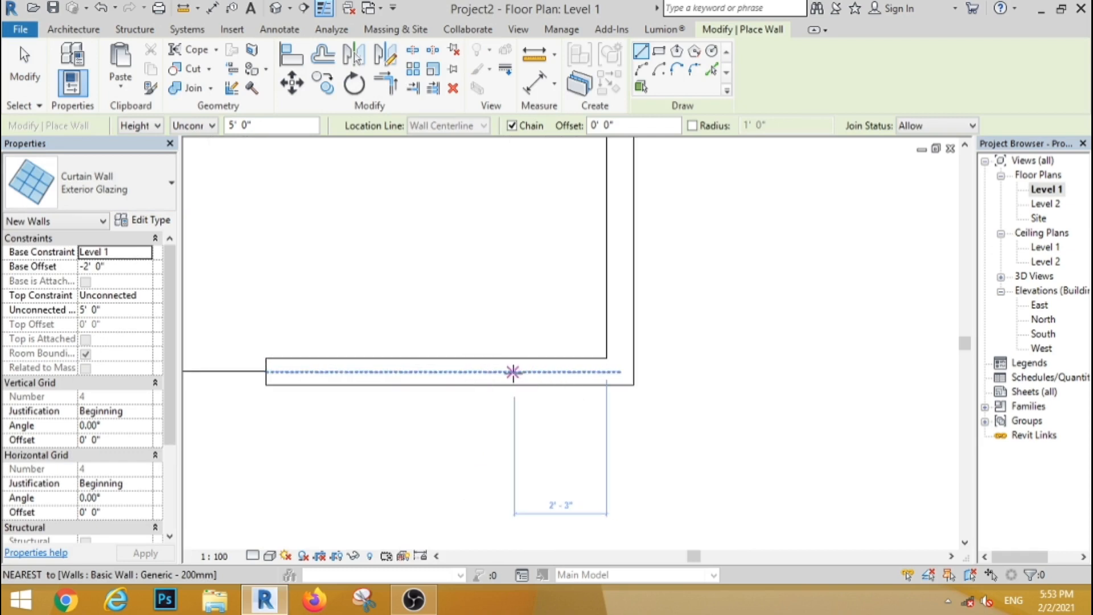
click(514, 373)
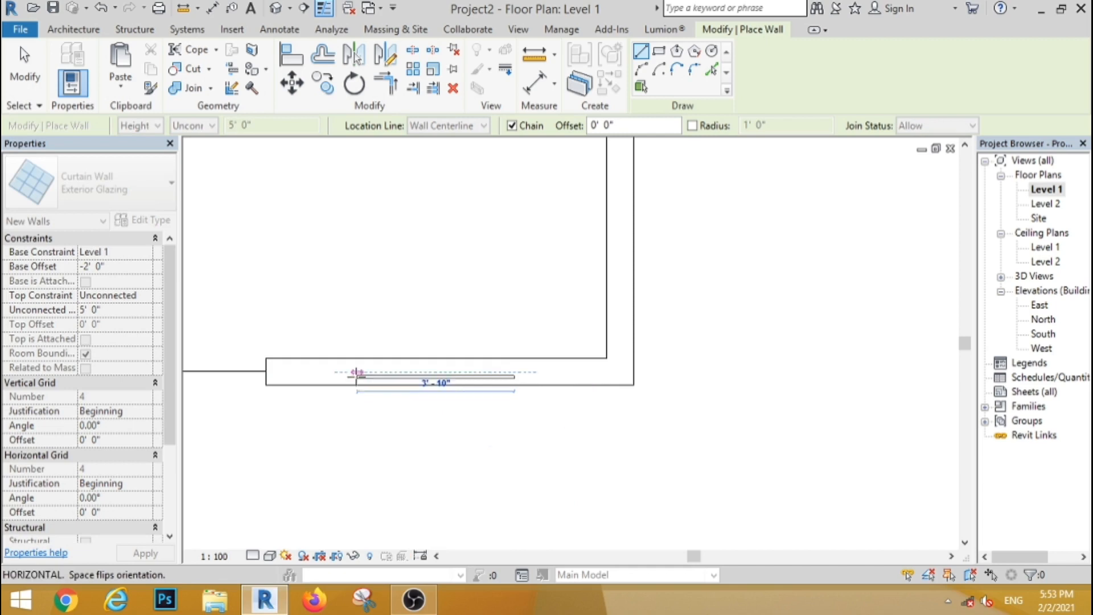
click(352, 373)
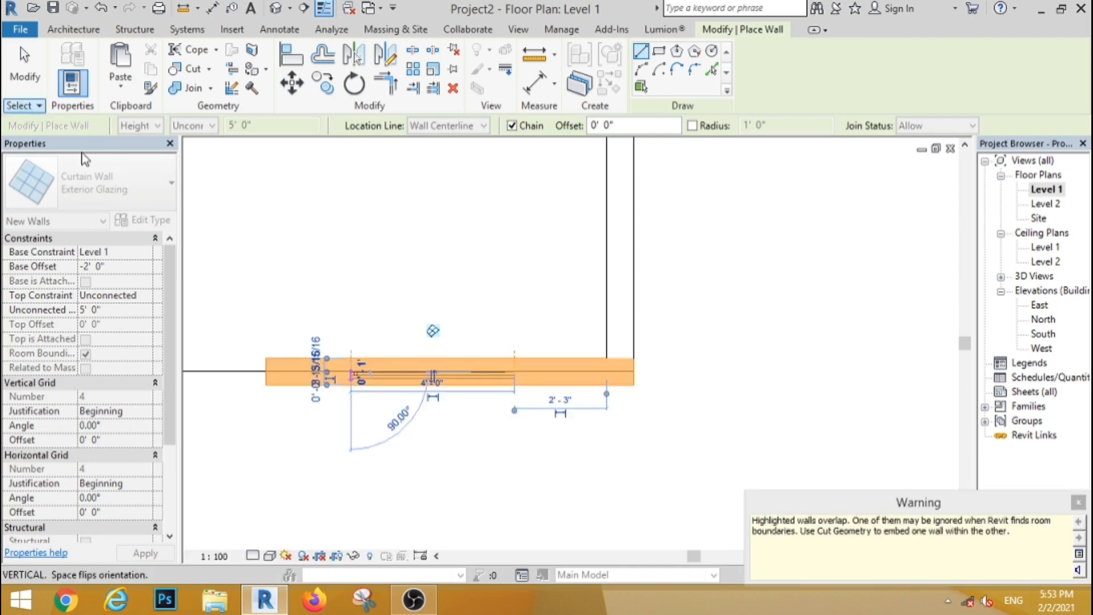
key(Escape)
key(Escape)
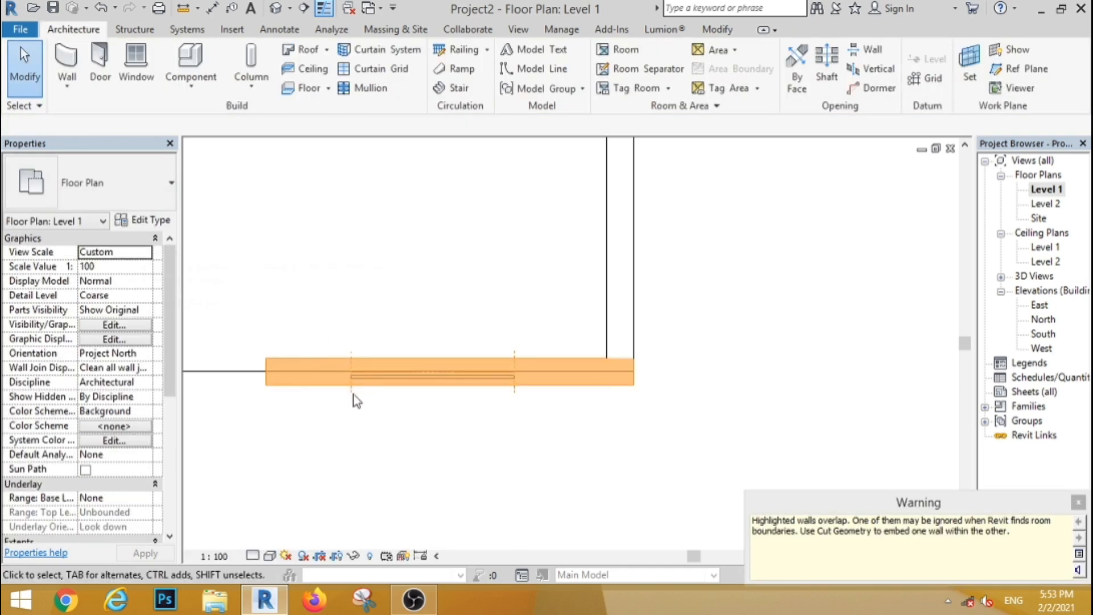
click(383, 456)
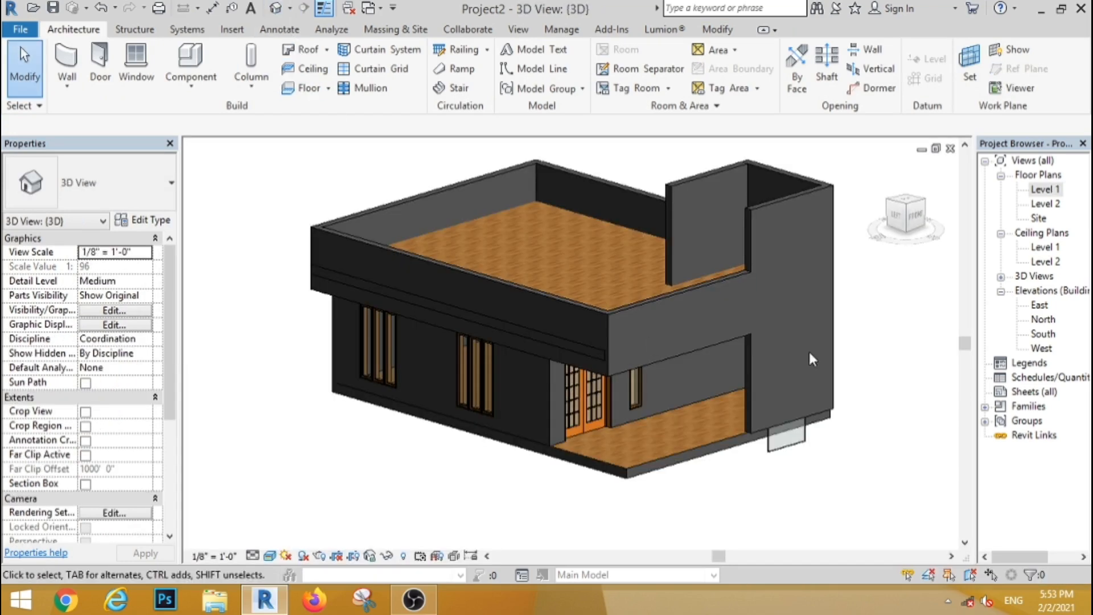
Step: In the South elevation, stretch the curtain wall's top to just below Level 2 and raise its base to about 4' above Level 1
click(784, 435)
click(916, 216)
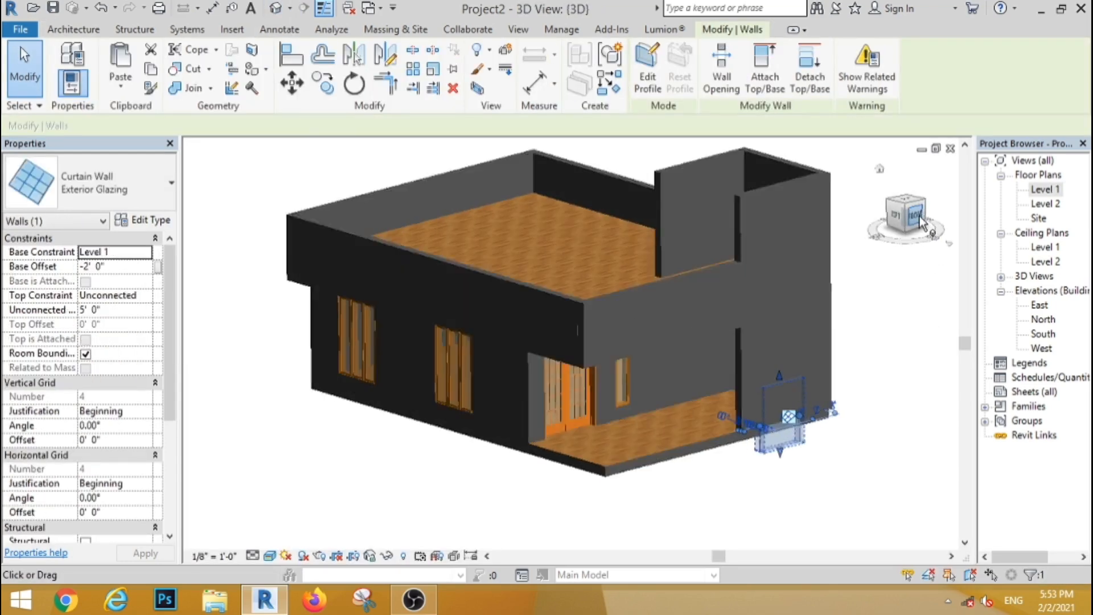
double_click(1042, 334)
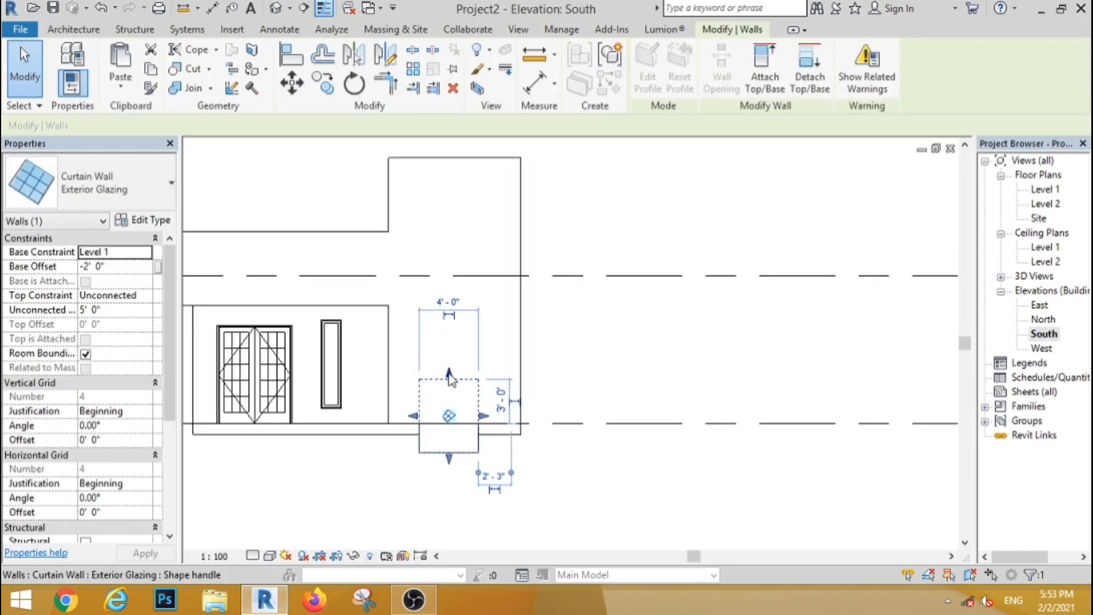
drag(448, 375, 448, 283)
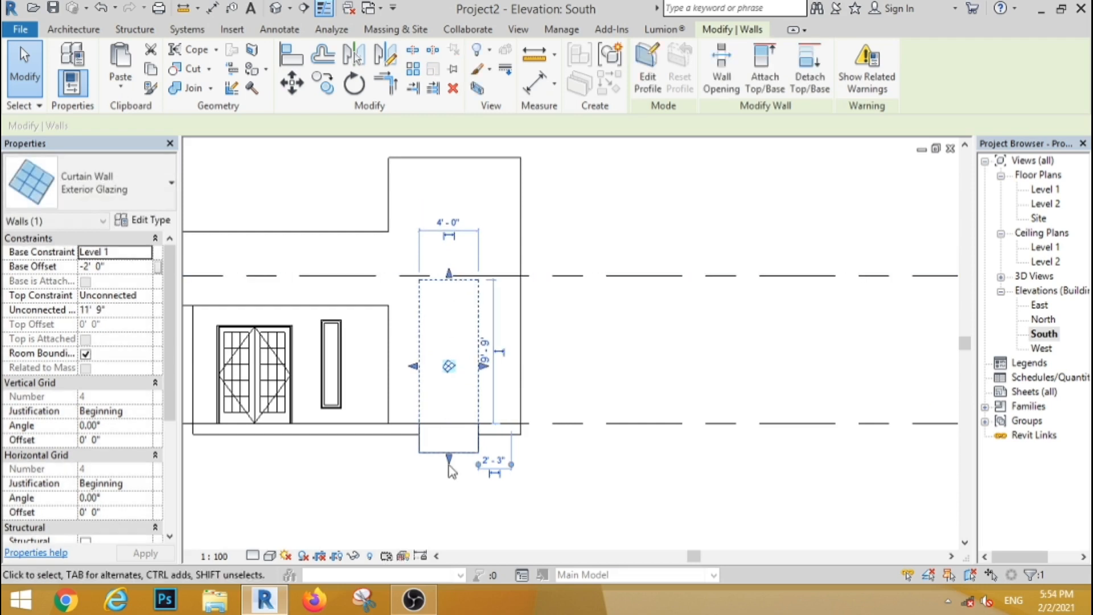
drag(449, 459, 450, 367)
click(632, 376)
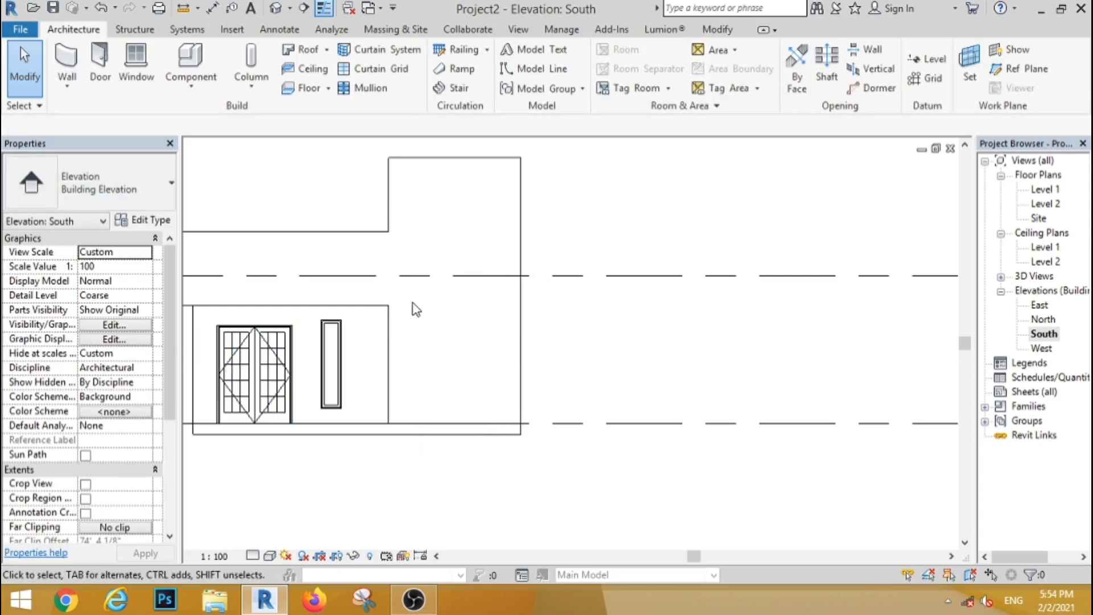
Step: Enable Automatically Embed in the Exterior Glazing curtain wall's type properties
click(427, 312)
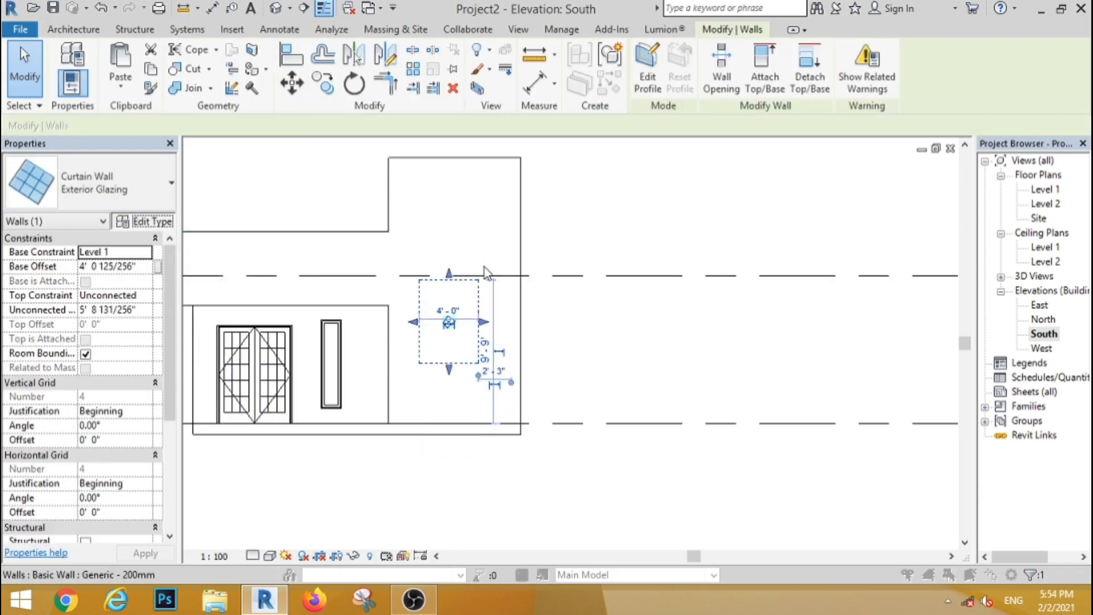
click(495, 183)
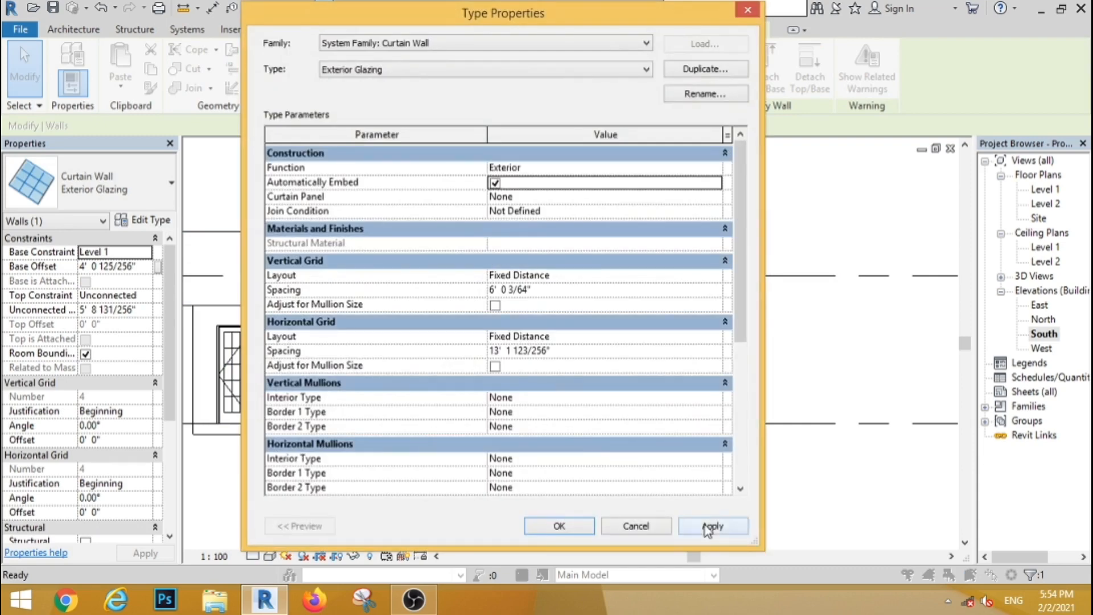
click(571, 527)
click(646, 395)
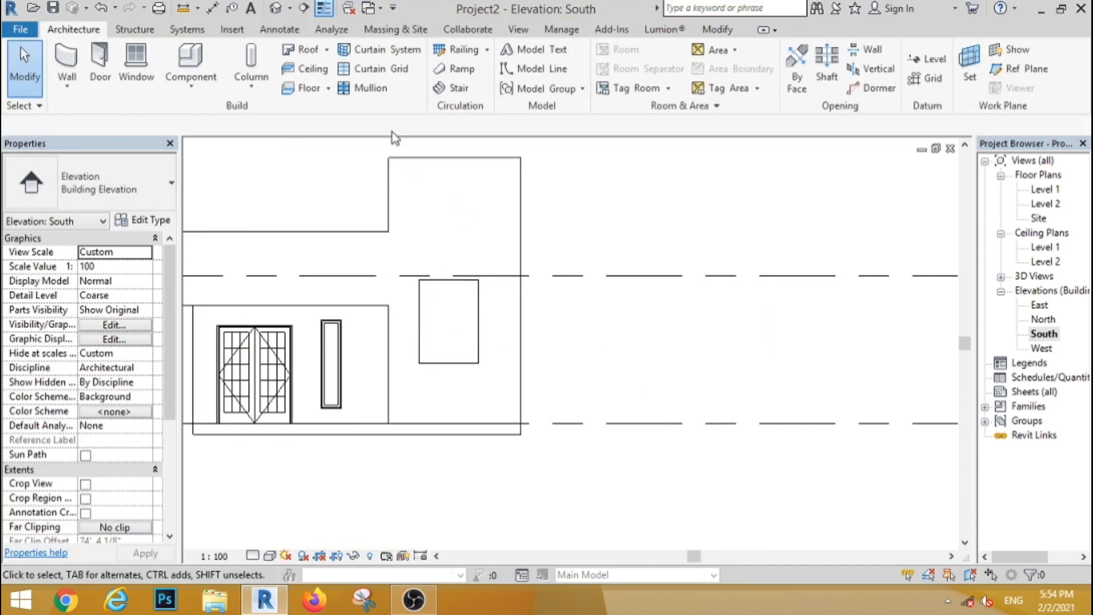
Step: Place 50 x 150mm rectangular mullions around the glazing's border using the All Grid Lines option
click(374, 95)
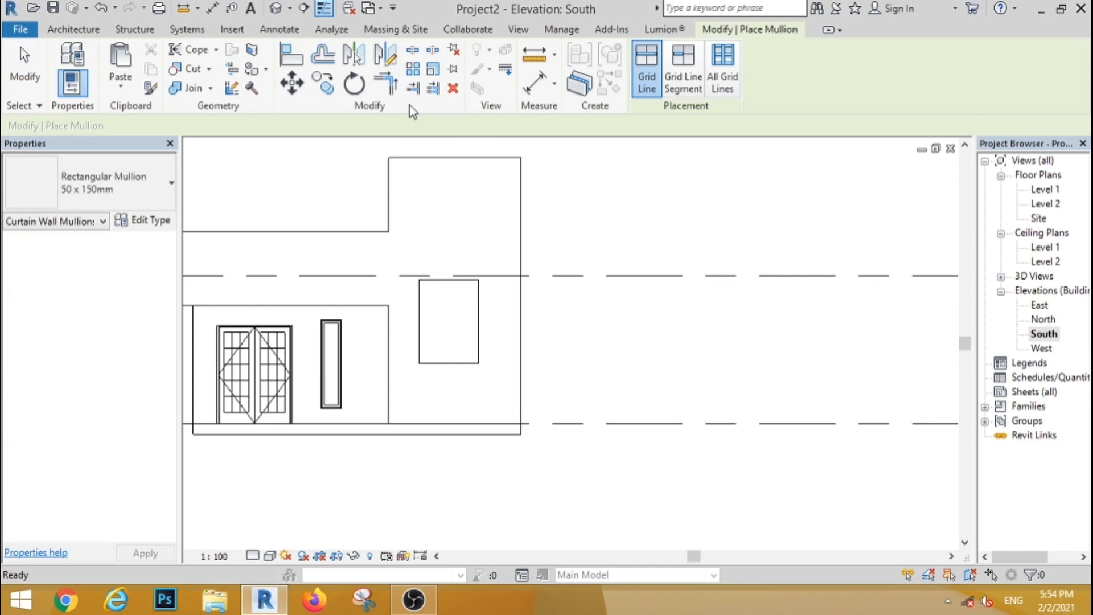
click(719, 82)
click(456, 357)
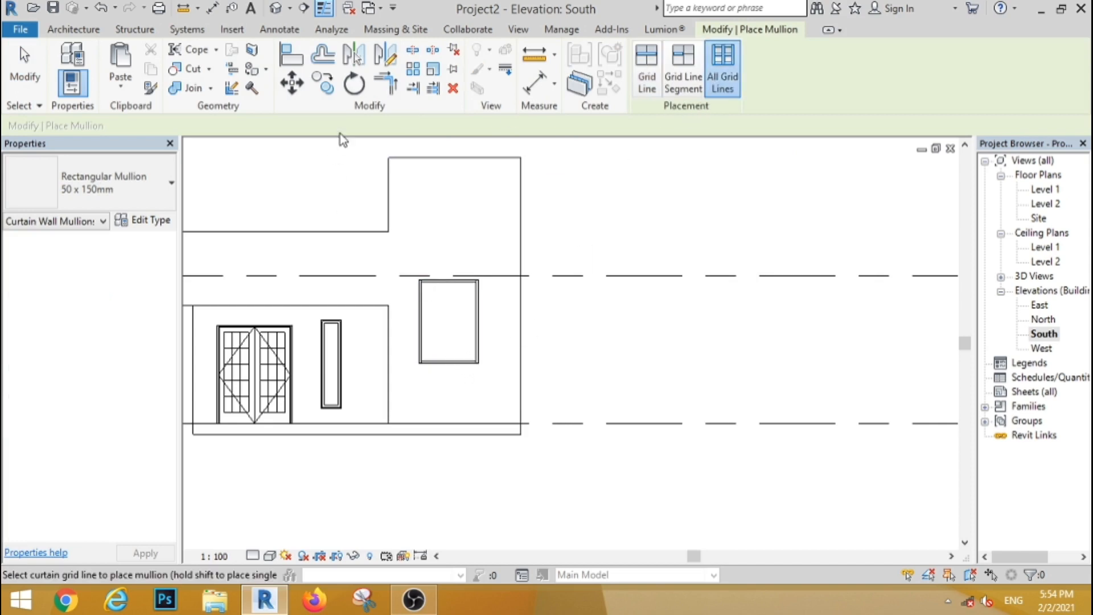
Step: Divide the glazing into four panes with a vertical and a horizontal curtain grid line at the panel midpoints
click(79, 30)
click(353, 68)
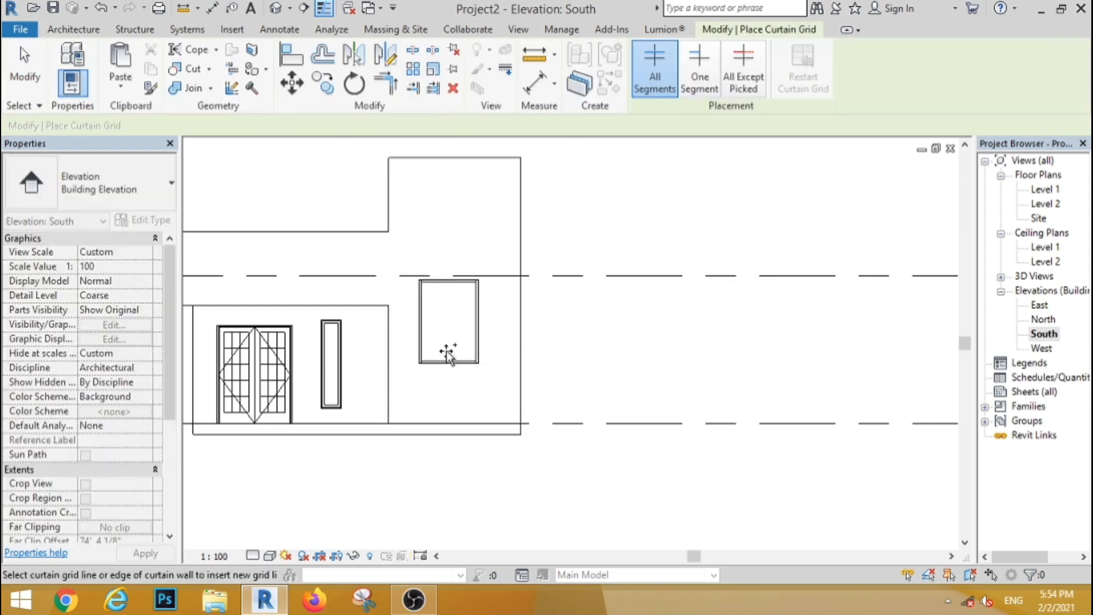
click(446, 359)
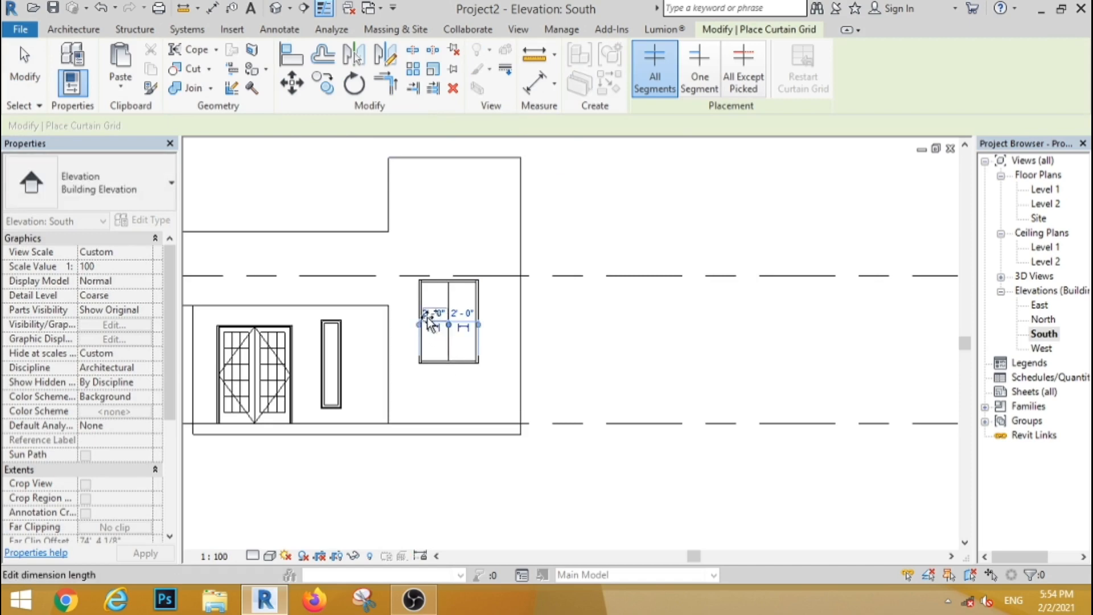
scroll(428, 322, up, 5)
click(23, 91)
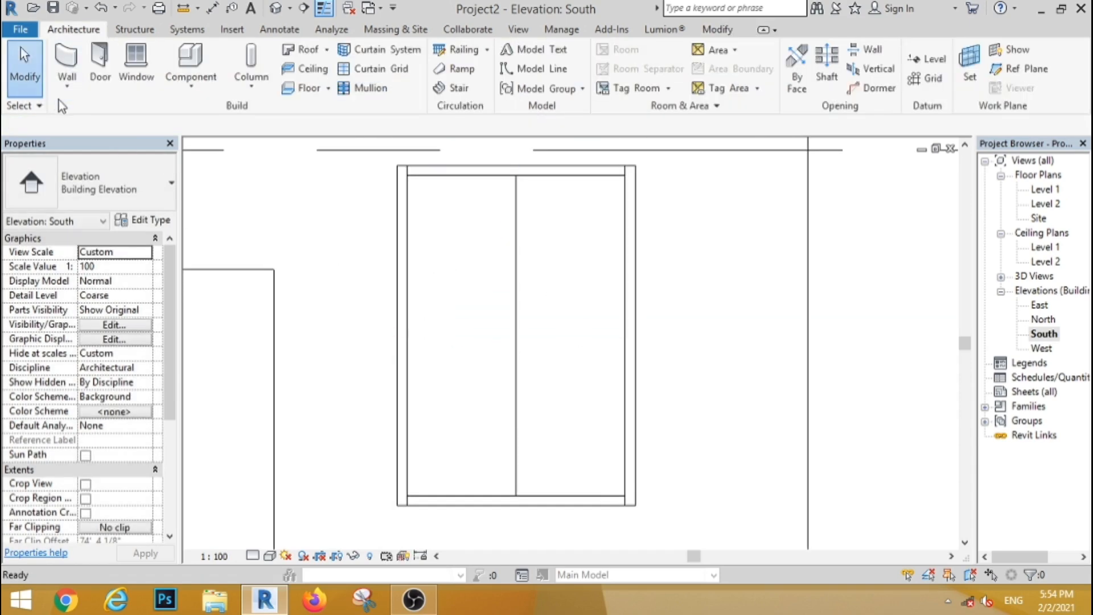
click(373, 69)
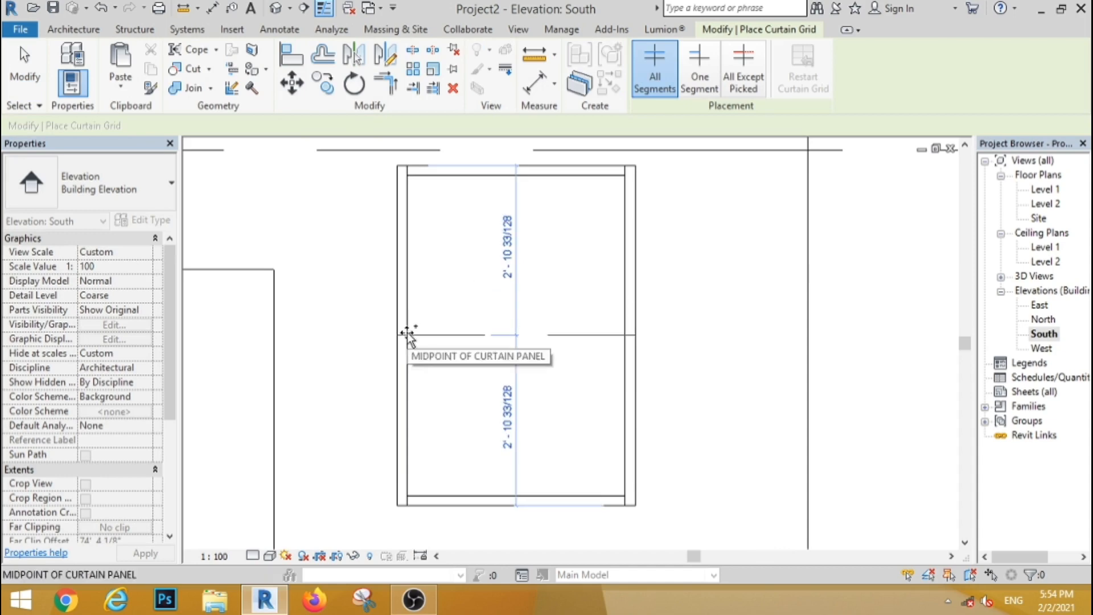
click(408, 334)
click(38, 89)
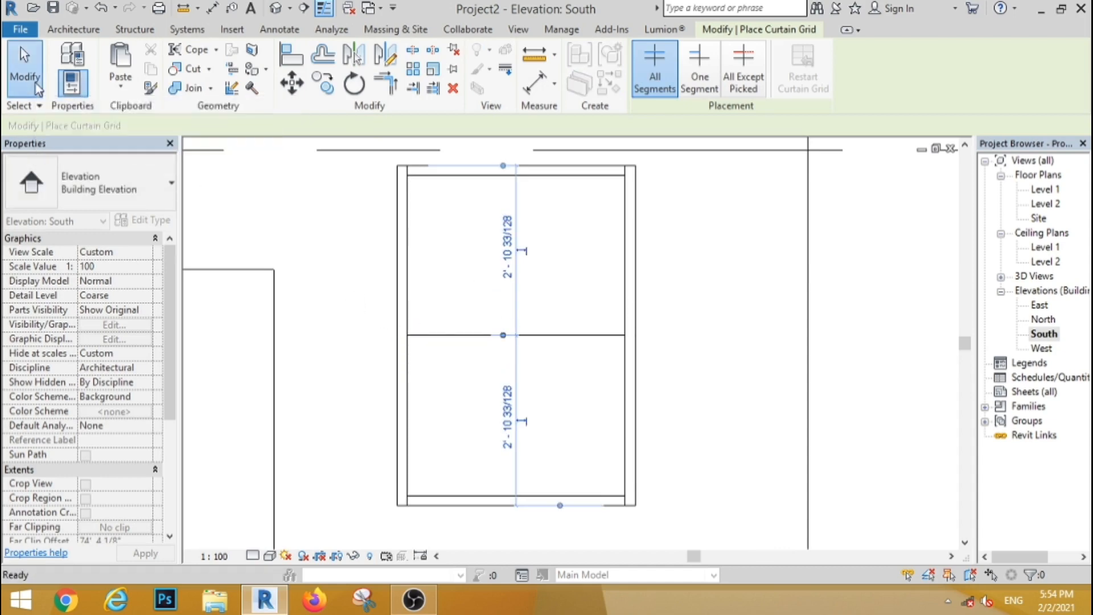
Step: Place 50 x 150mm rectangular mullions on the glazing's inner vertical and horizontal grid lines, and view the whole elevation
click(376, 89)
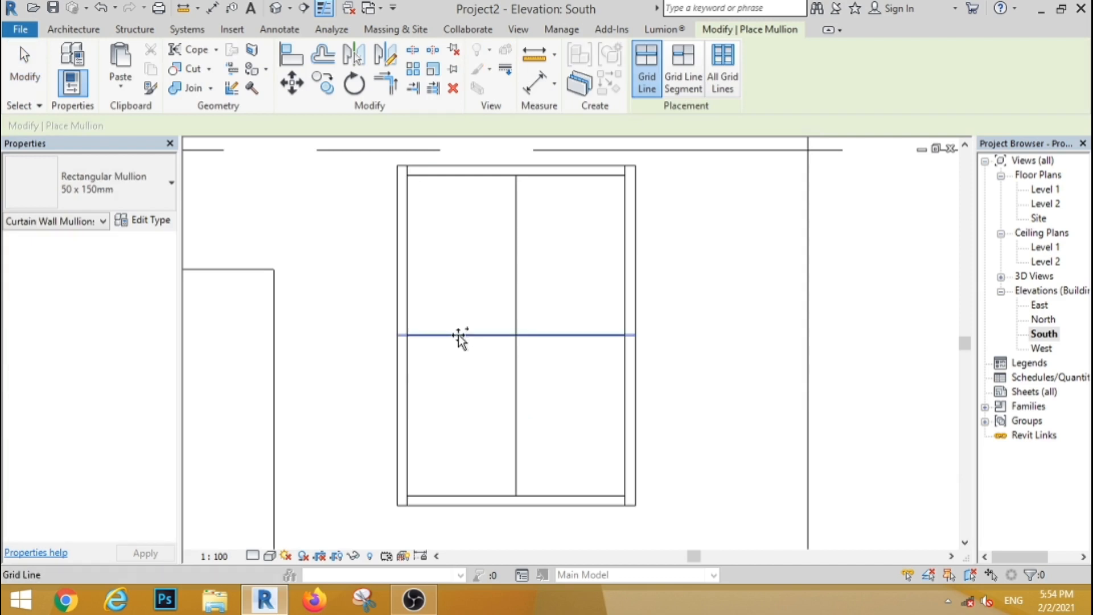
click(459, 336)
click(516, 310)
click(5, 71)
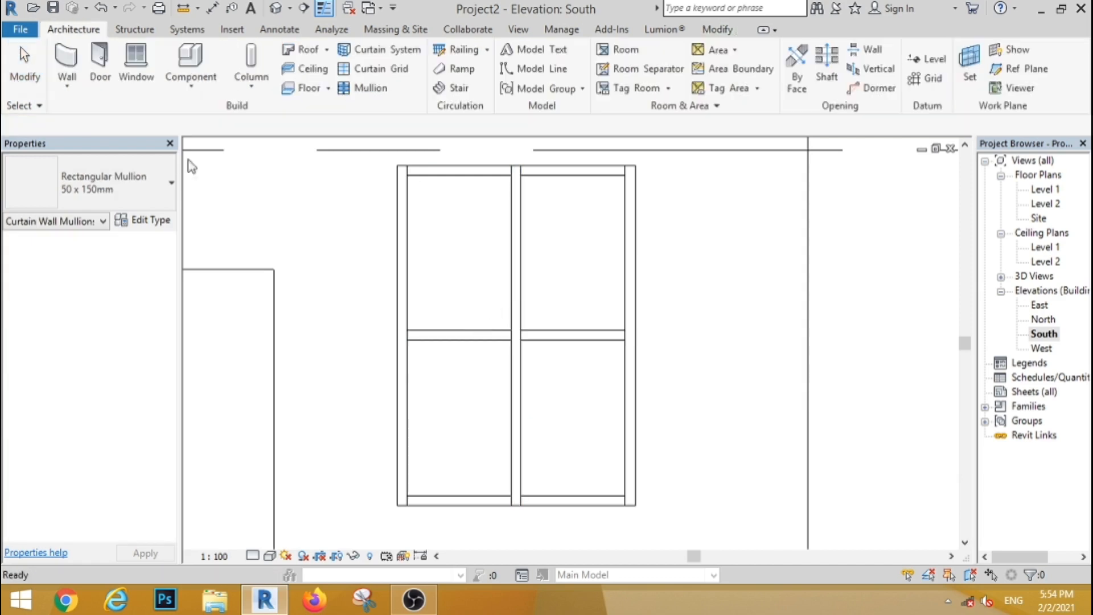
scroll(407, 305, down, 5)
key(z)
key(f)
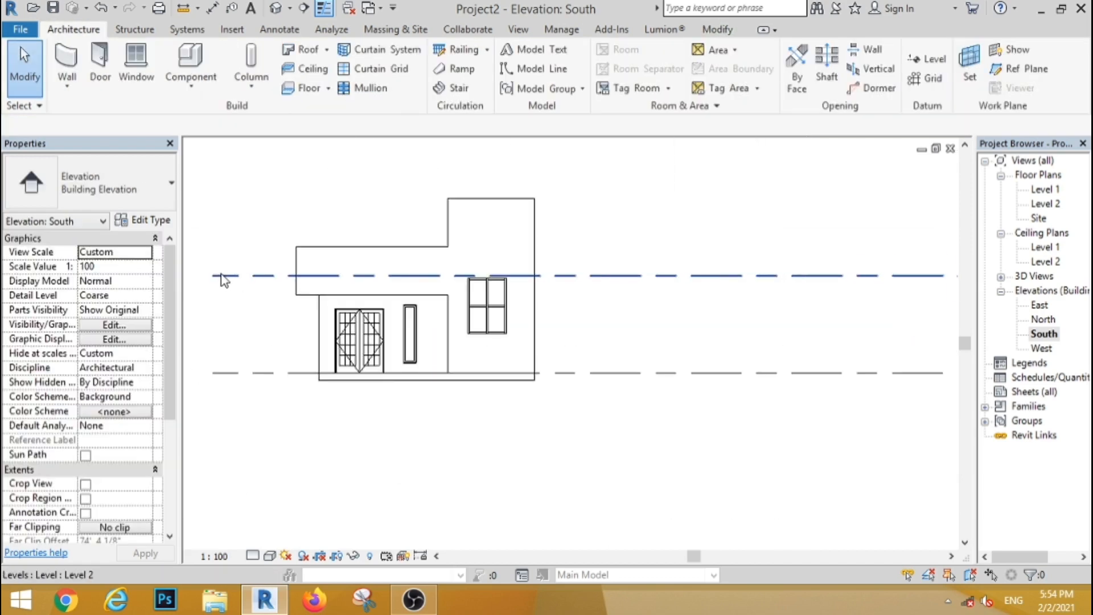
scroll(222, 279, up, 1)
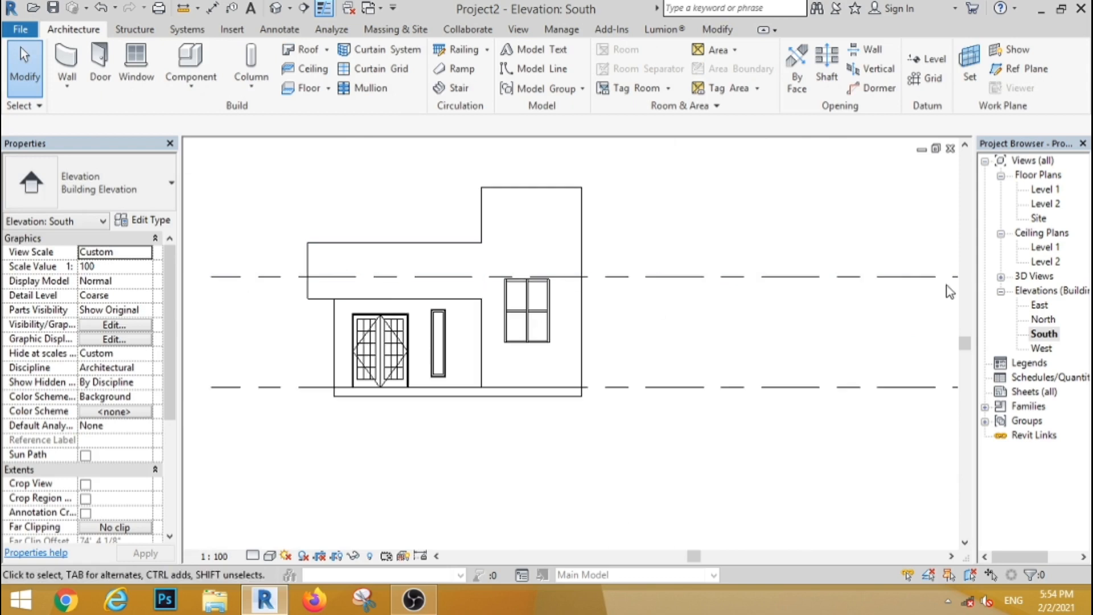
Step: Start an in-place model in the Level 1 plan with the Casework category, named Casework 1
double_click(1046, 189)
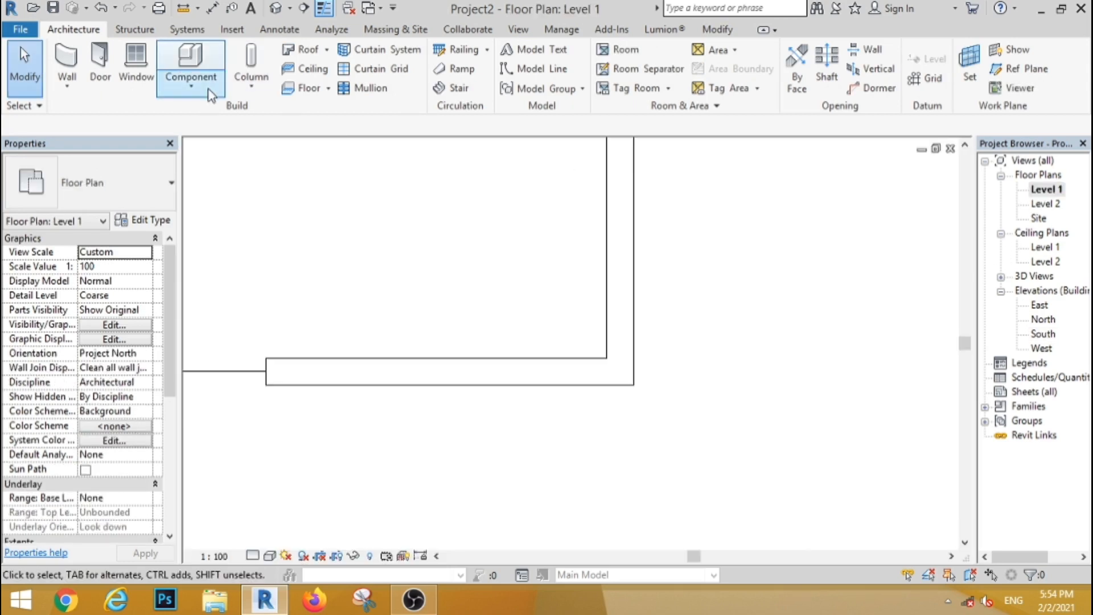
click(191, 83)
click(225, 150)
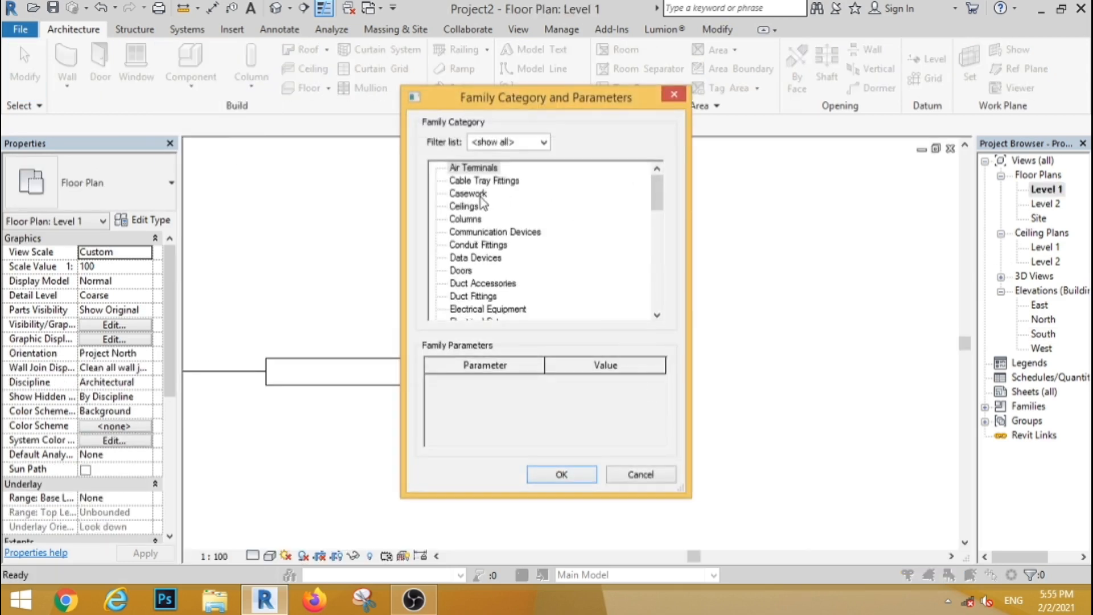
click(560, 474)
click(540, 326)
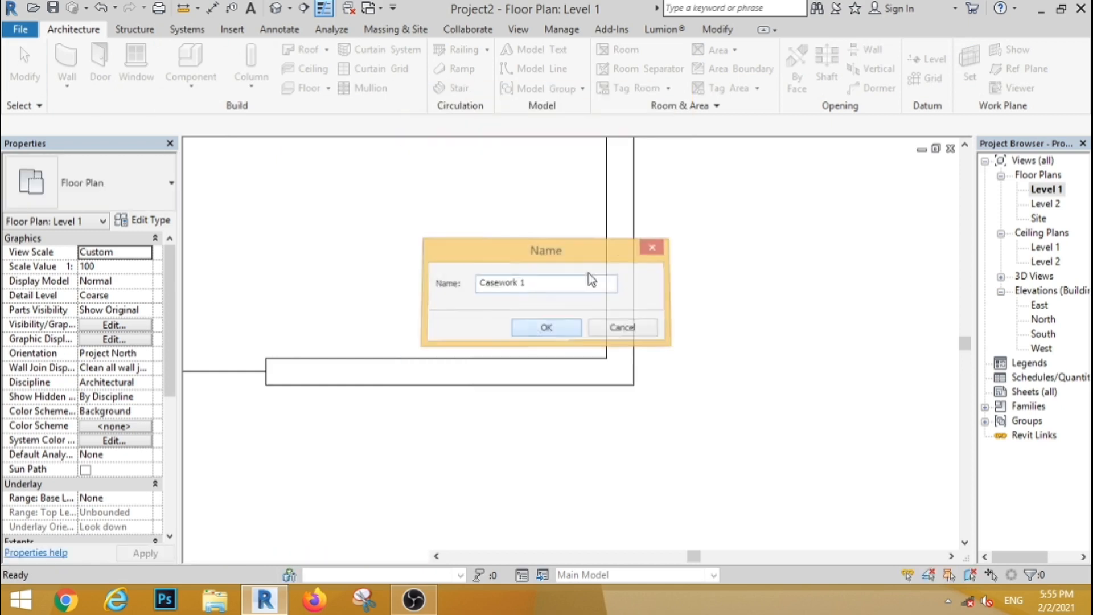
Step: Draw a horizontal reference plane along the outer face of the south wall, from its outer corner past the building's opposite end
click(879, 63)
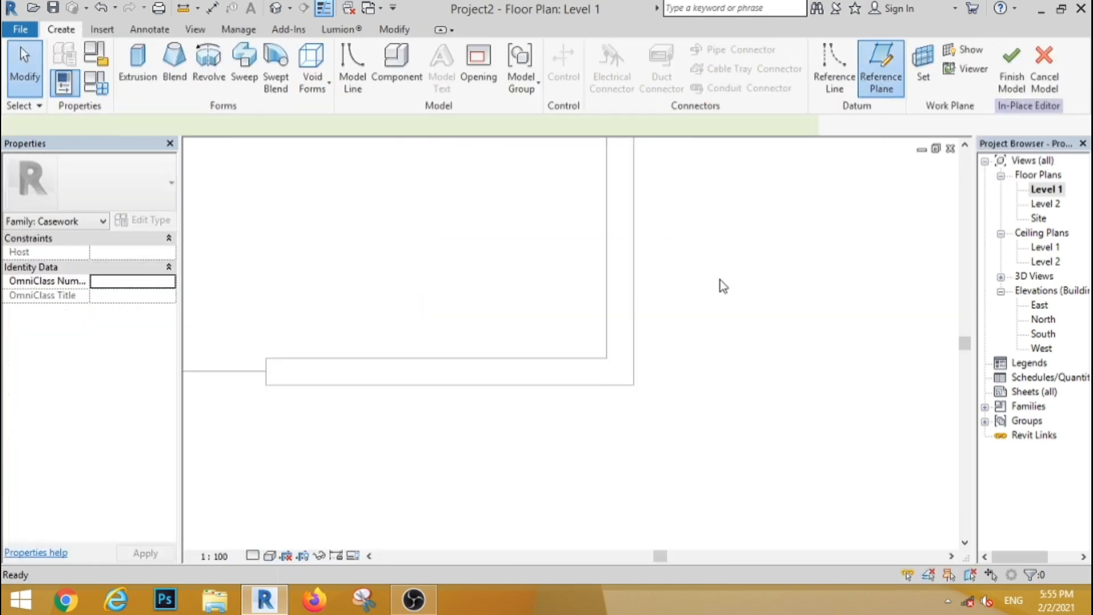
click(634, 385)
scroll(786, 383, down, 3)
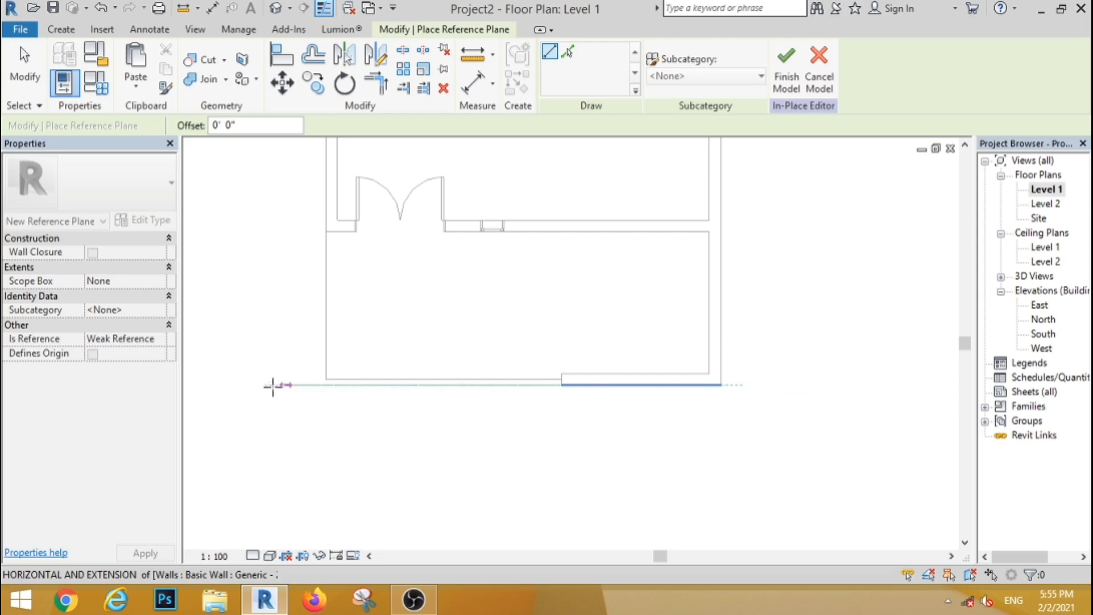
click(271, 386)
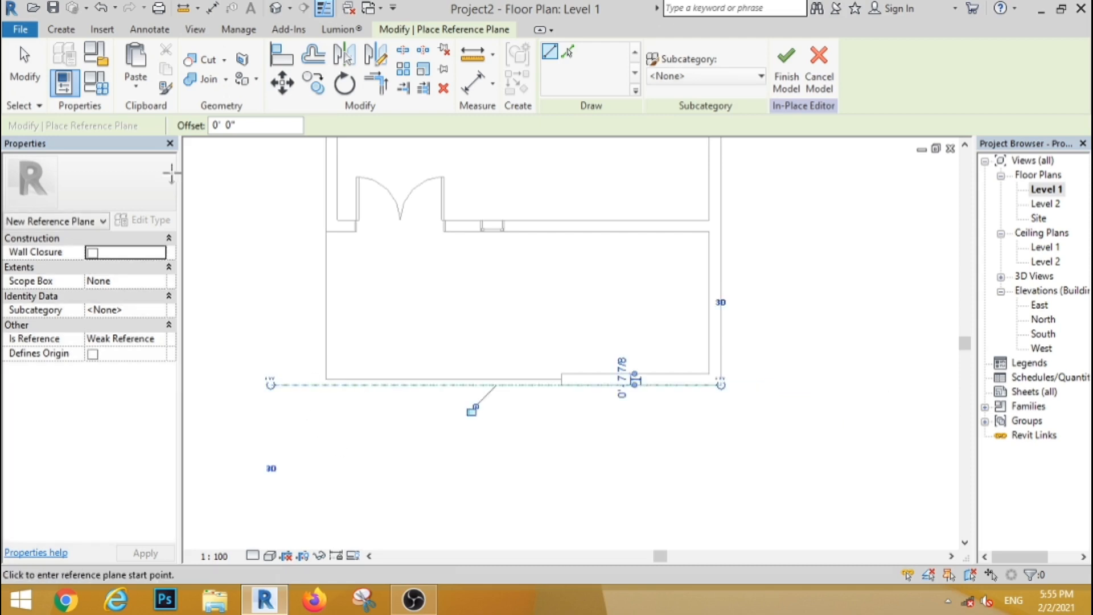
key(Escape)
key(Escape)
Step: In the South elevation, start a solid extrusion with Reference Plane : fw as its work plane
double_click(1043, 334)
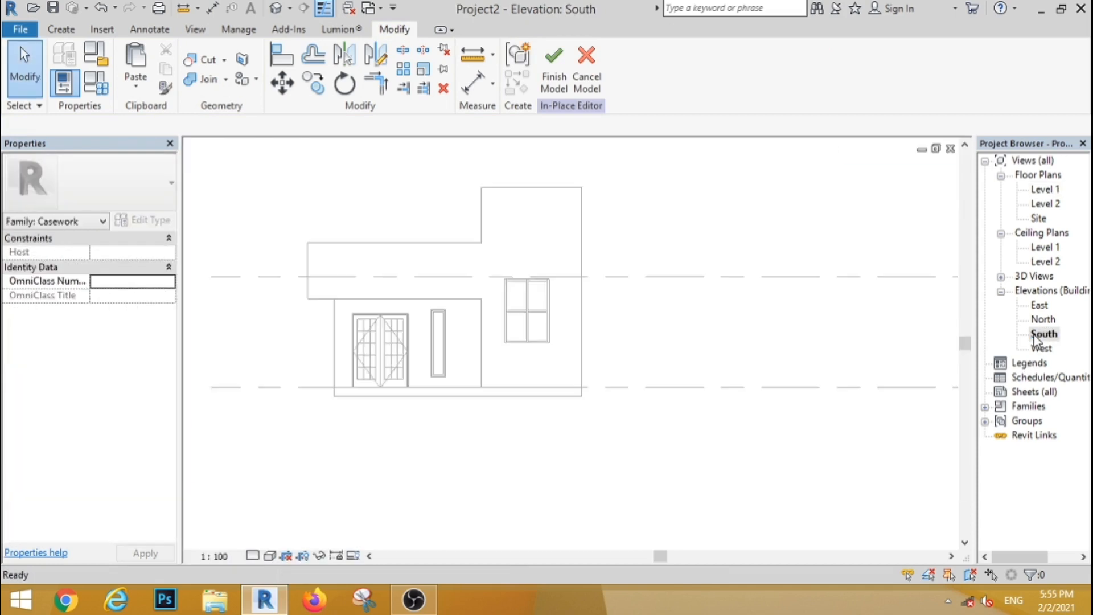
scroll(492, 278, up, 1)
click(61, 29)
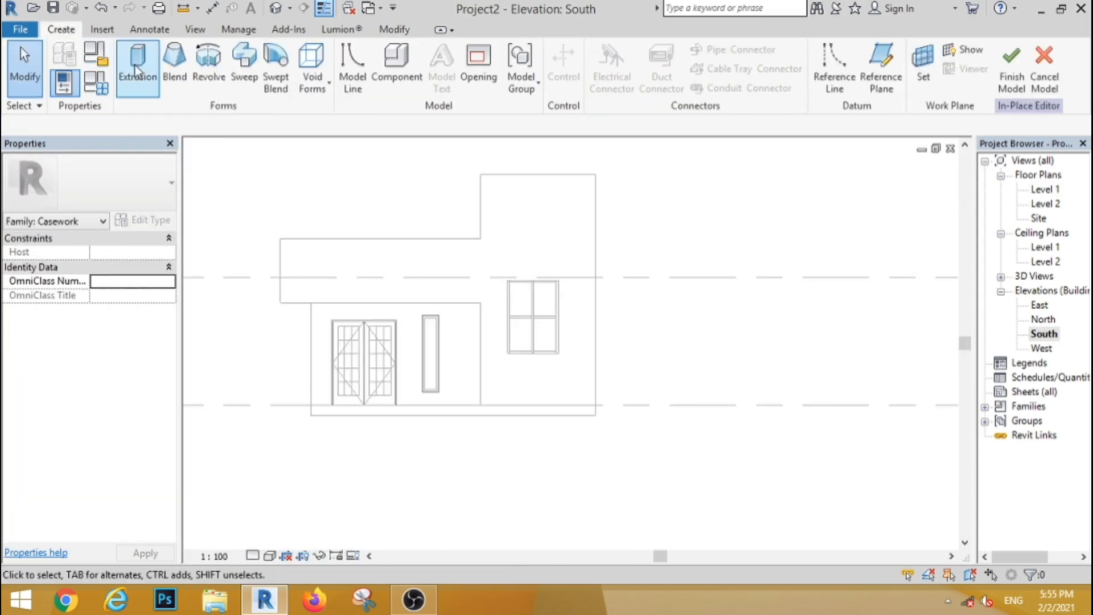
click(137, 67)
click(545, 298)
click(535, 344)
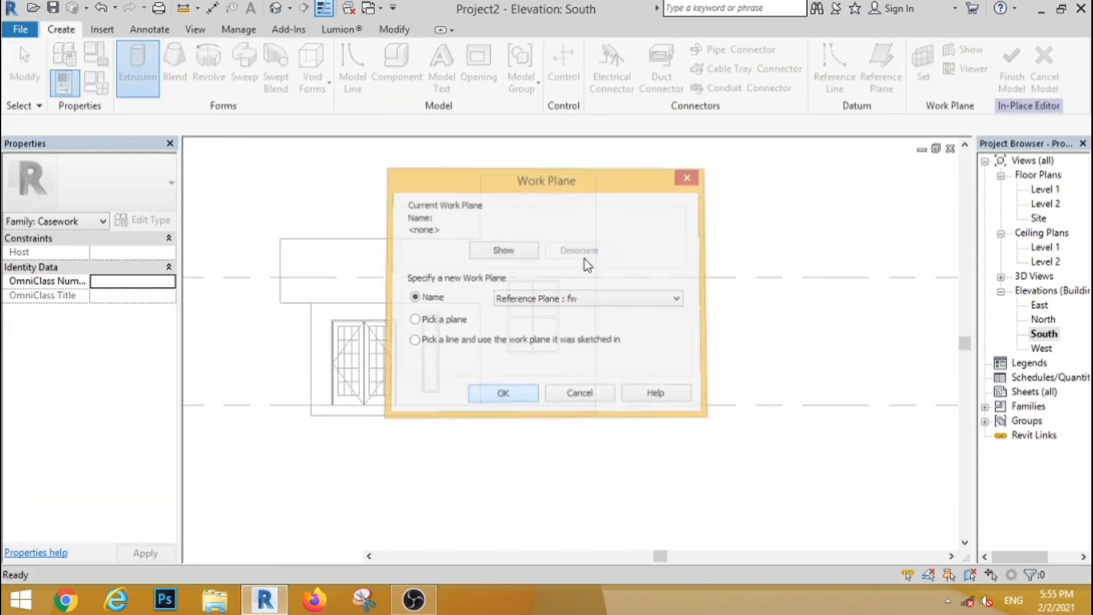
click(503, 393)
Step: Sketch a thin rectangle about 11'-5" by 0'-5" sitting on top of the tall corner volume
click(603, 51)
click(595, 174)
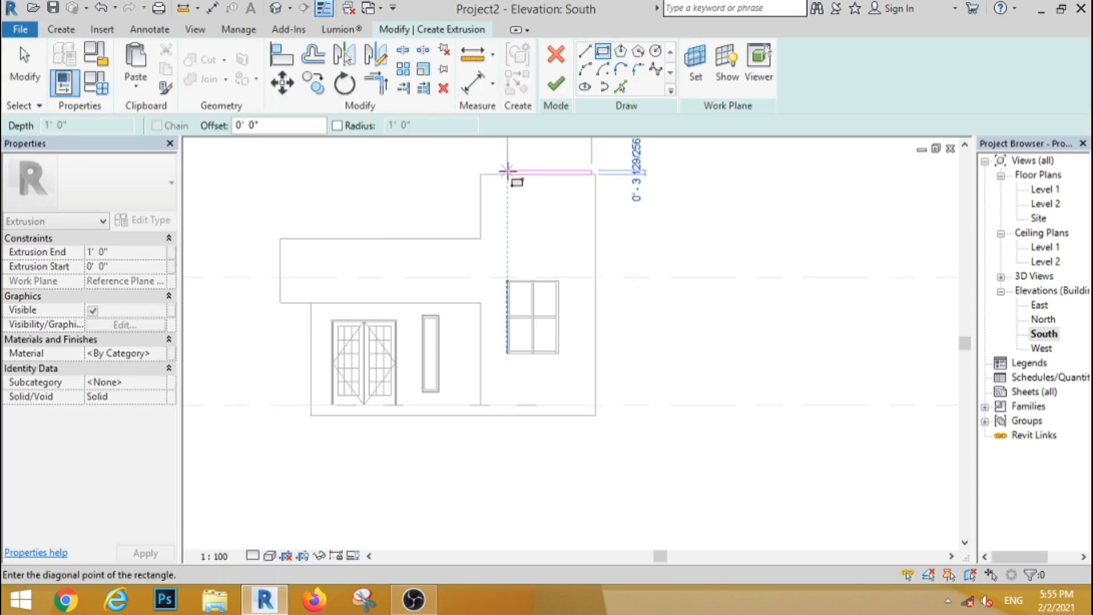
scroll(481, 171, up, 3)
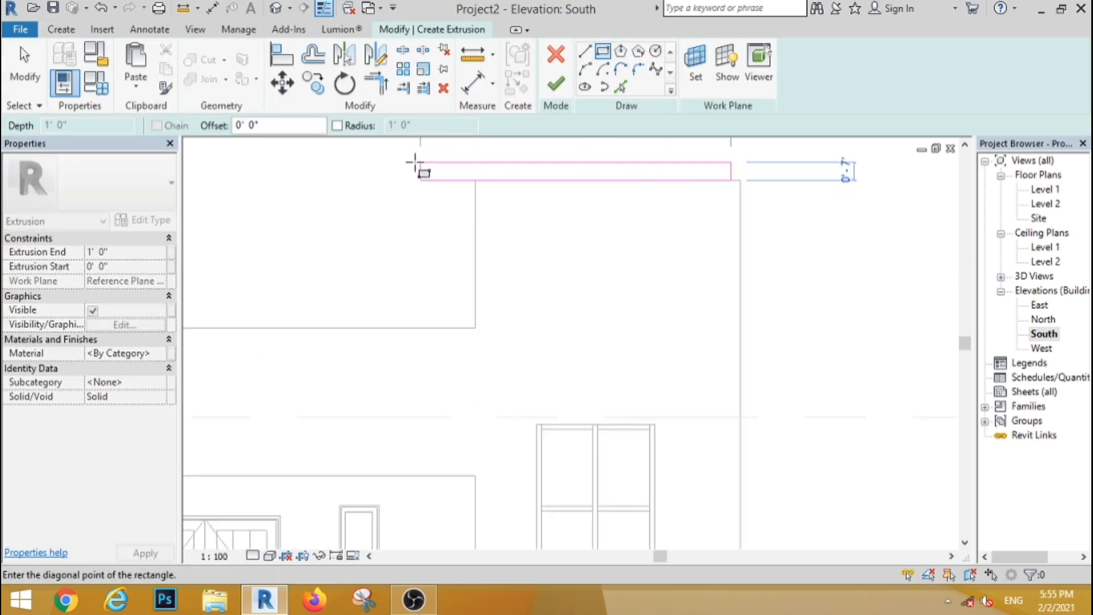
click(393, 181)
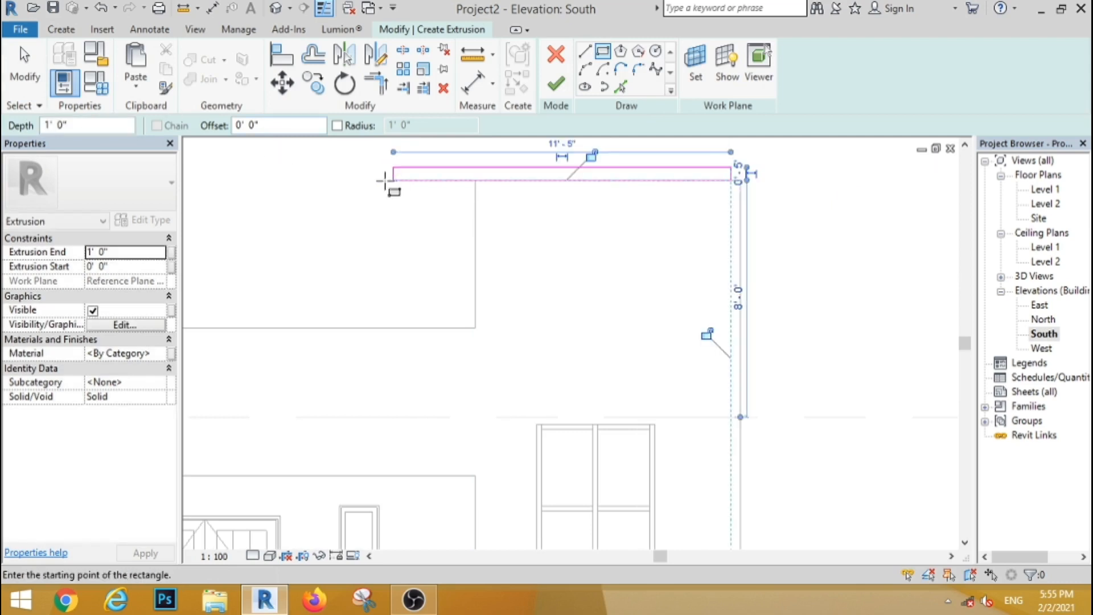
key(Escape)
Step: Adjust both ends of the cap rectangle so it overhangs the tall volume on each side, and finish the extrusion
scroll(733, 174, up, 2)
drag(688, 186, 744, 192)
click(757, 282)
scroll(757, 281, down, 3)
scroll(631, 272, up, 2)
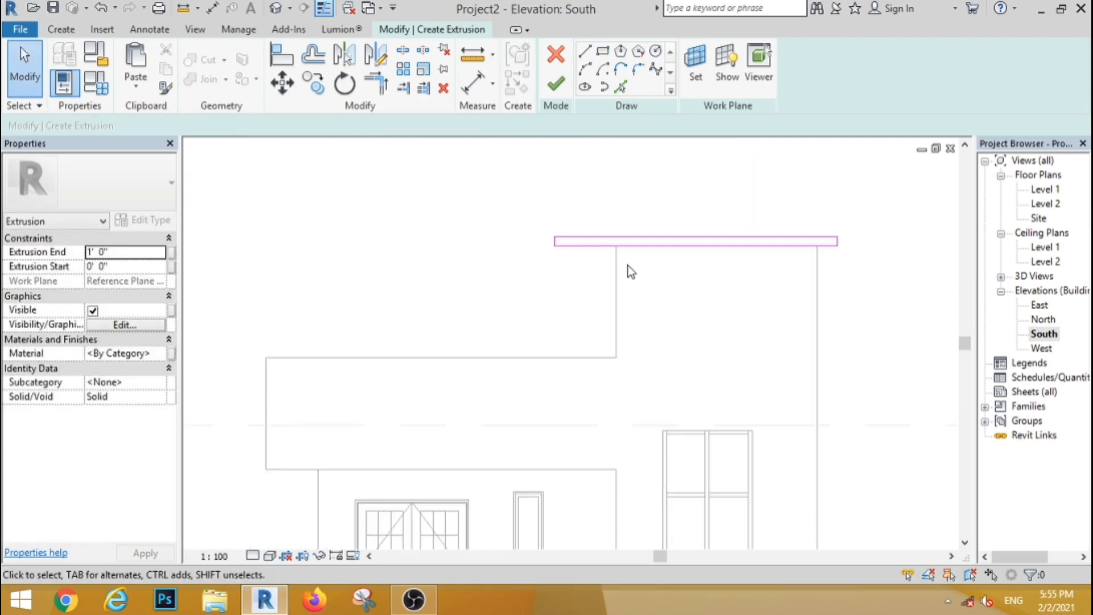
scroll(552, 242, up, 4)
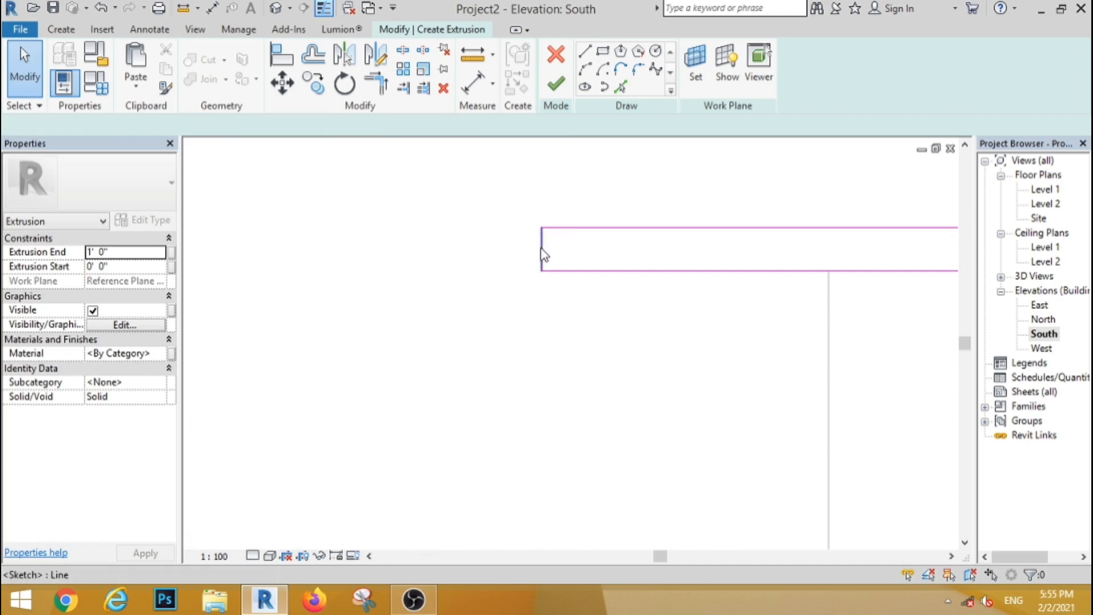
click(542, 255)
drag(551, 259, 567, 254)
key(Escape)
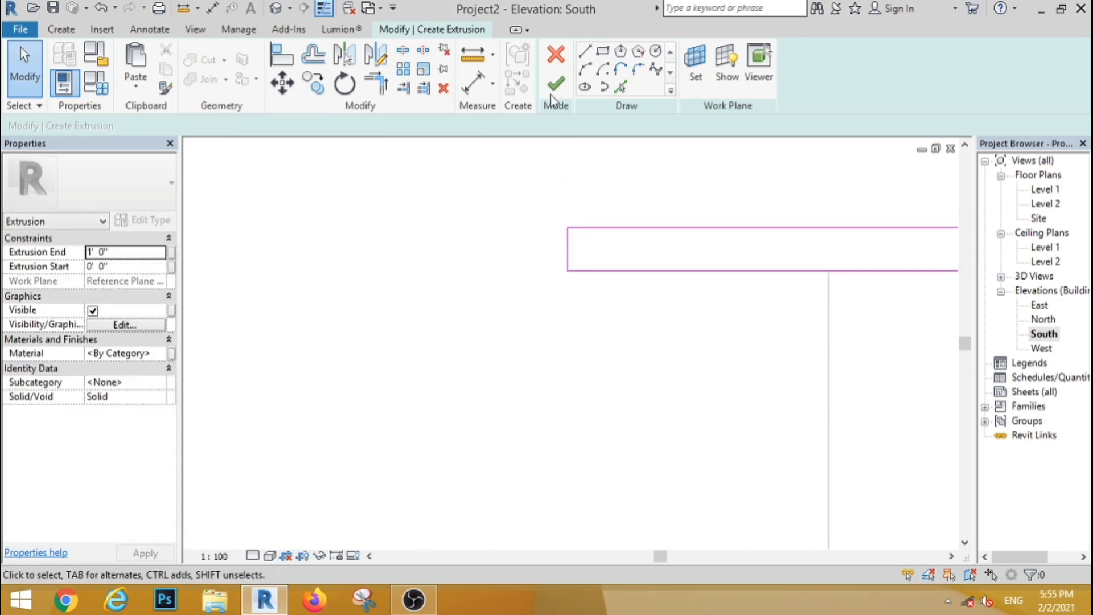
click(556, 84)
Step: Start a second solid extrusion in the in-place model on the work plane Reference Plane : fw
scroll(459, 317, down, 5)
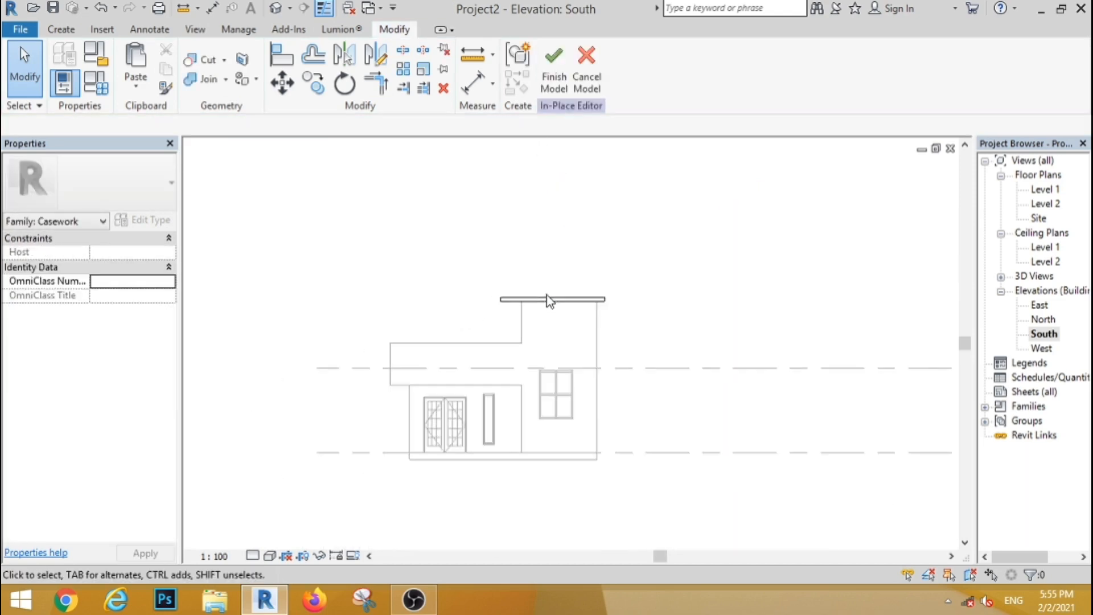
scroll(490, 329, up, 2)
click(77, 34)
click(138, 67)
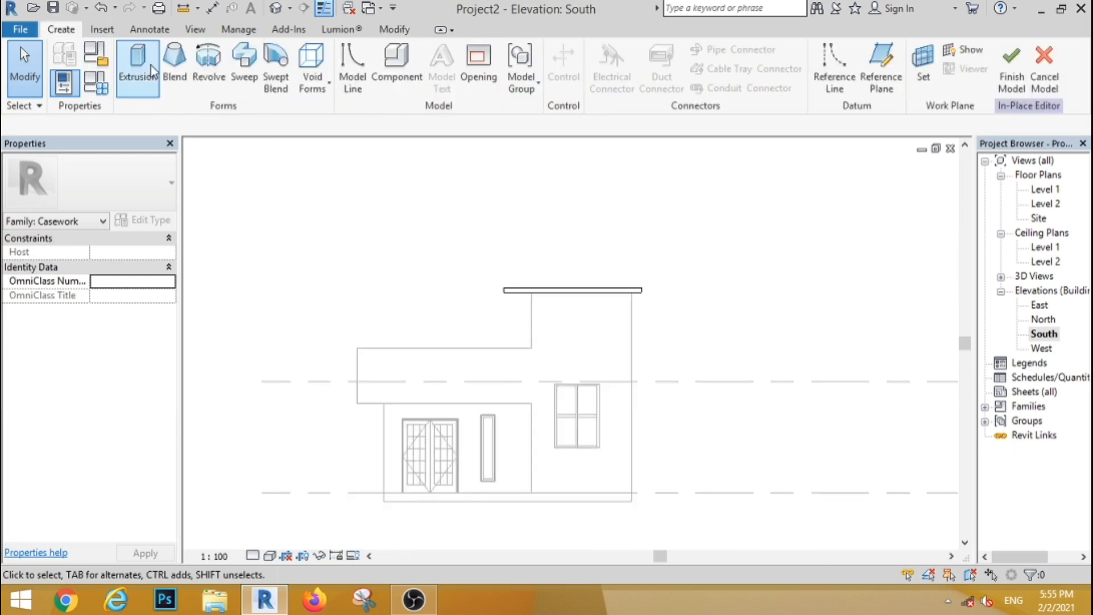
click(550, 312)
click(535, 340)
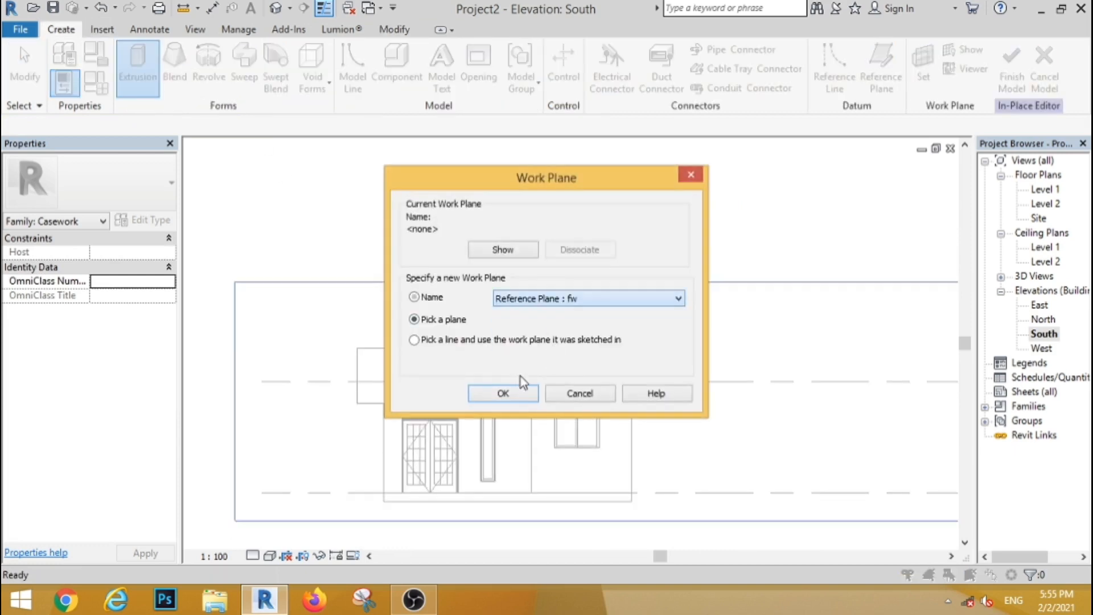
click(503, 393)
Step: Trace the tall volume's inner vertical edge and draw a sloped line, about 9'-6" long at 24°, up to its outer edge
click(621, 87)
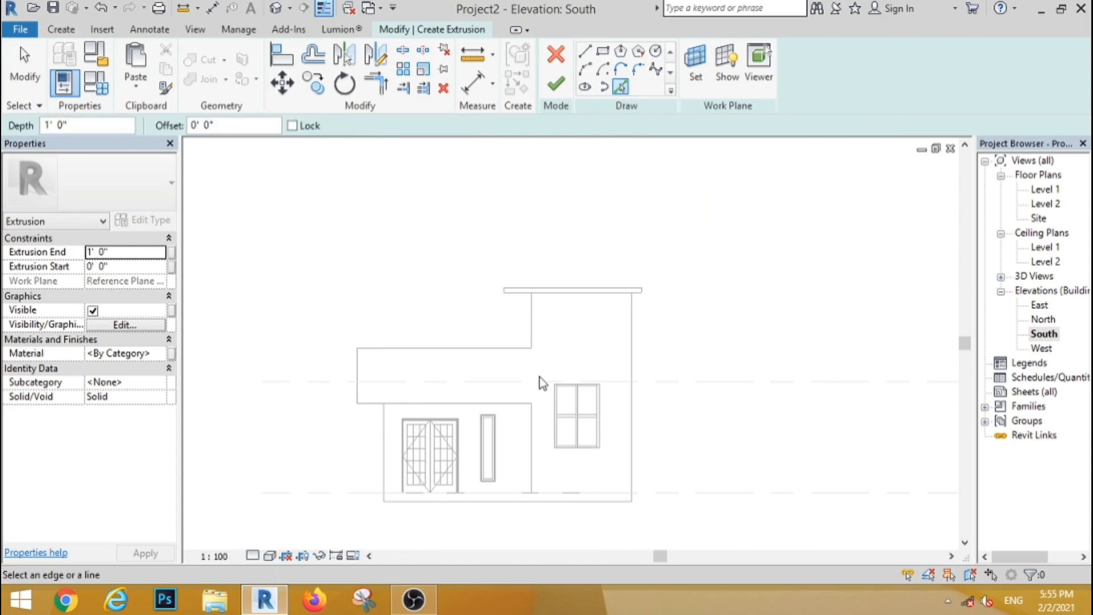
click(533, 424)
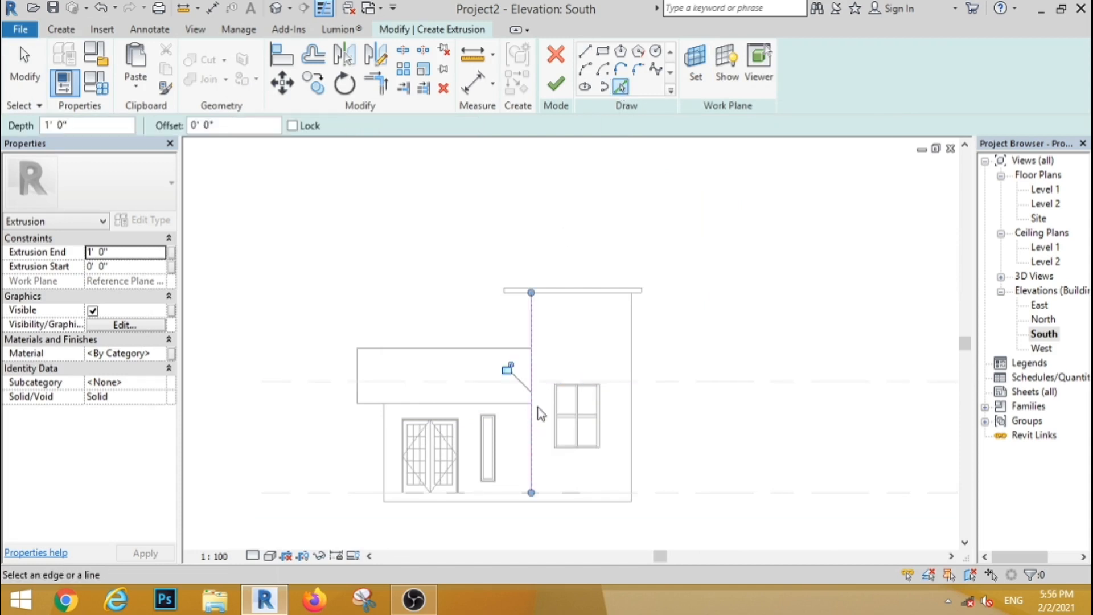
click(584, 51)
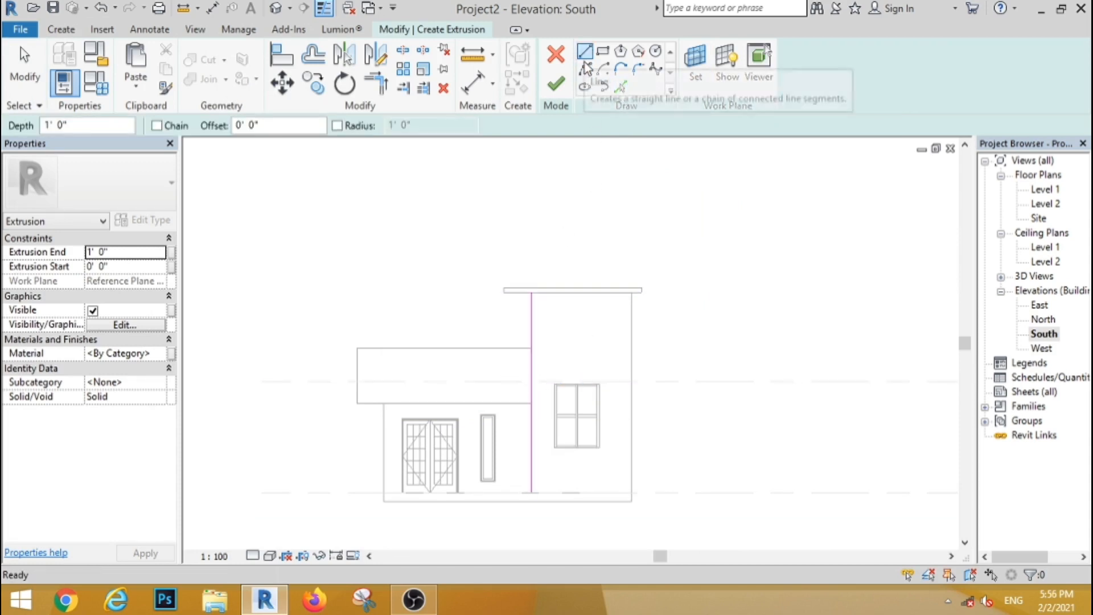
click(531, 348)
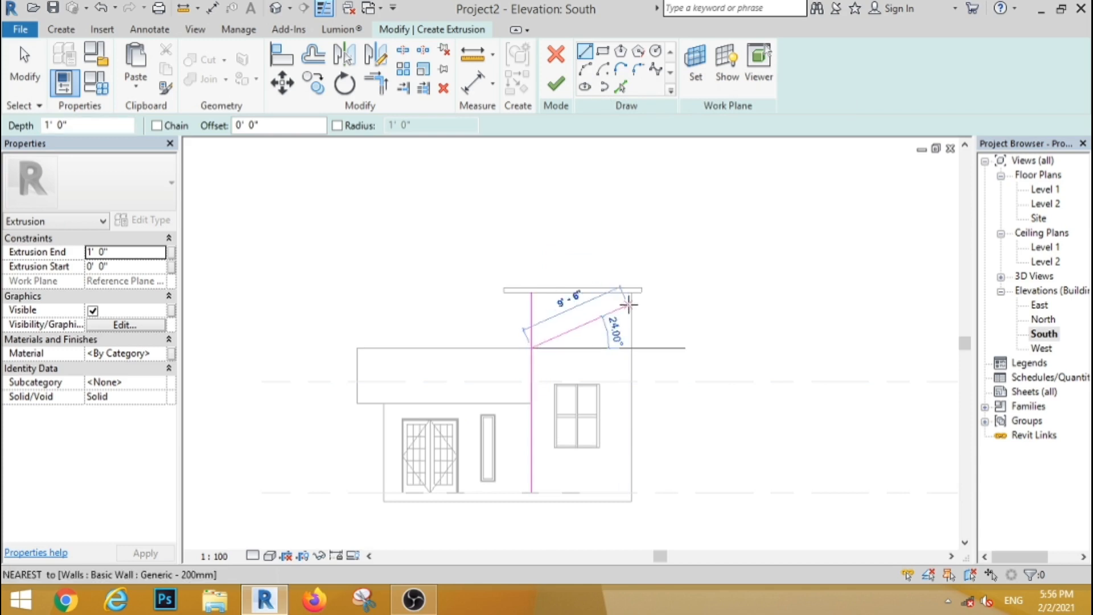
click(628, 306)
Step: Create 4" offset copies of the sloped line and the vertical line on the window side
click(620, 86)
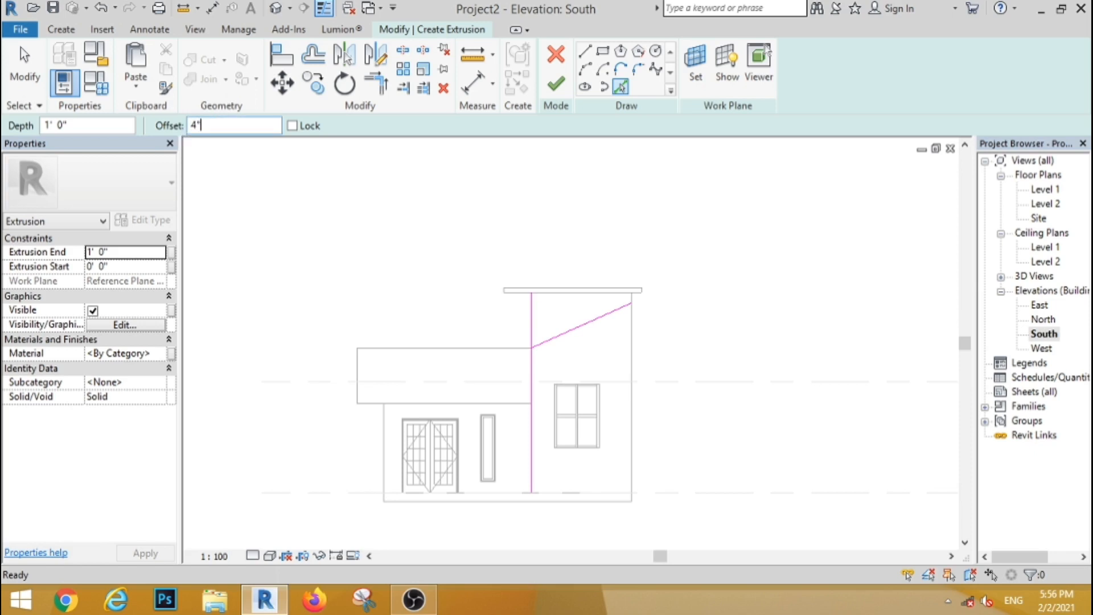
click(562, 343)
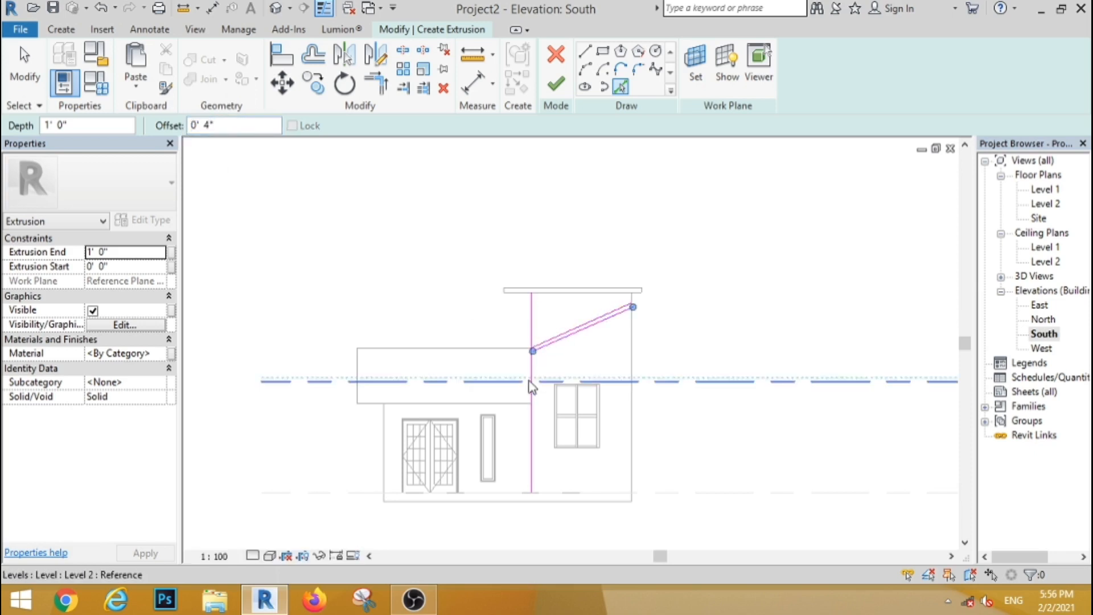
click(533, 445)
click(24, 63)
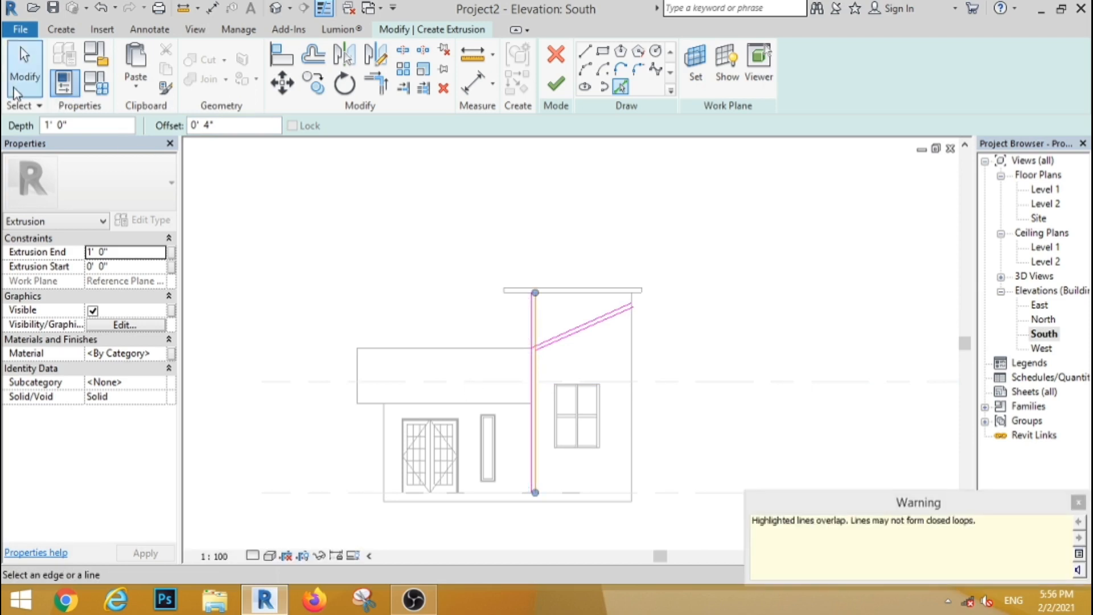
Step: Delete the overlapping full-height offset line and stretch the vertical sketch lines down to the underside of the floor
scroll(439, 307, up, 3)
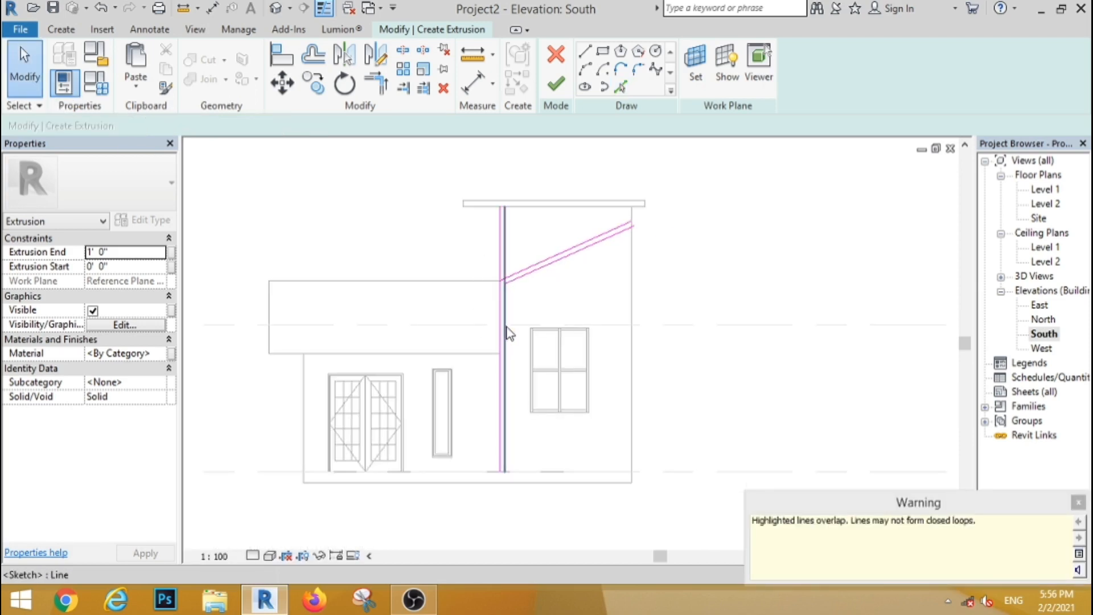
click(505, 325)
click(443, 89)
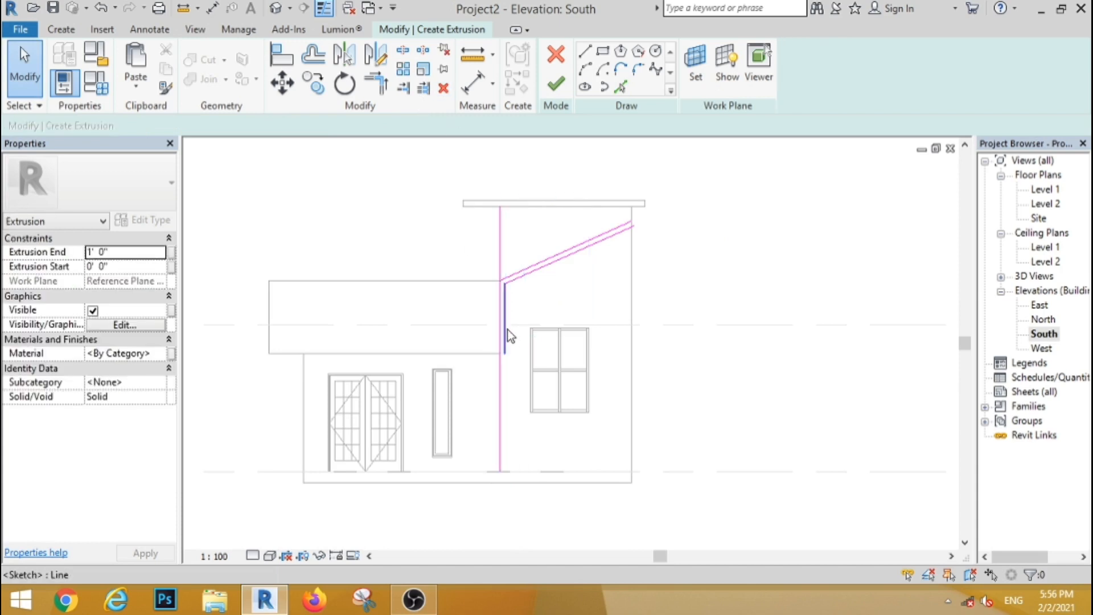
click(505, 329)
mouse_move(504, 353)
mouse_down()
mouse_move(505, 494)
mouse_move(464, 488)
mouse_move(464, 522)
mouse_move(473, 514)
mouse_up()
scroll(527, 459, up, 3)
click(474, 530)
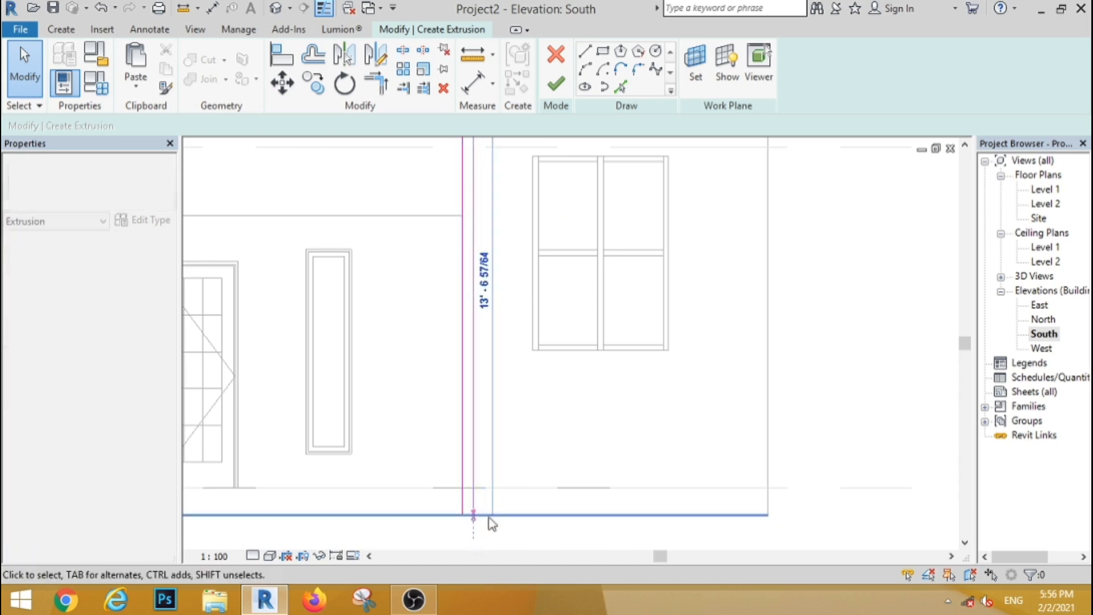
click(492, 522)
Step: Sketch a rectangle about 12'-4" by 17'-9" from the sloped line's upper end down to the floor's underside
scroll(490, 440, down, 5)
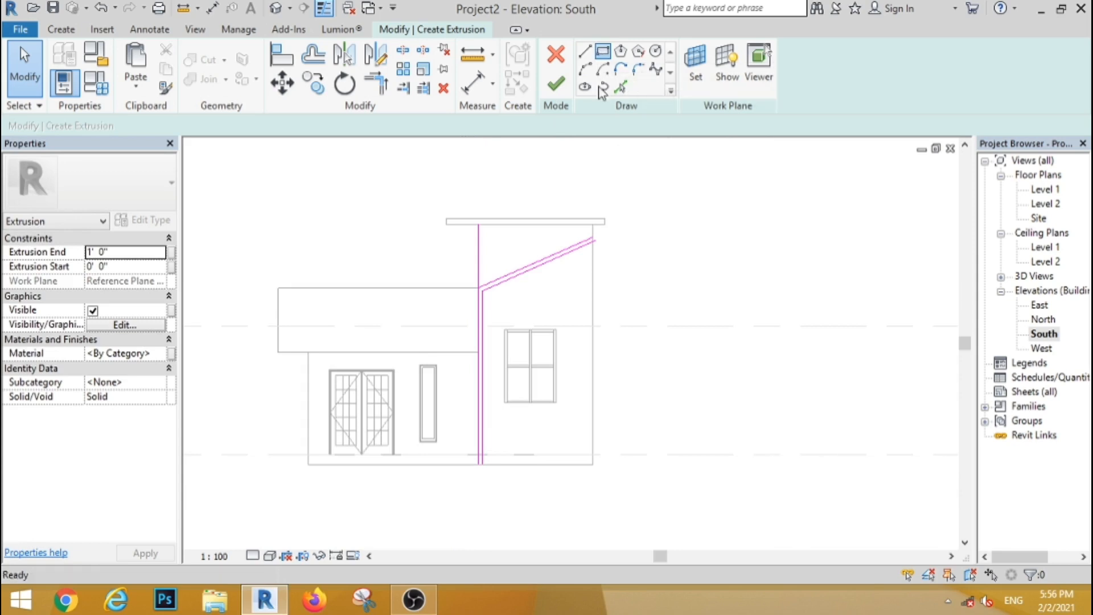
scroll(600, 230, up, 5)
click(584, 245)
scroll(585, 245, down, 4)
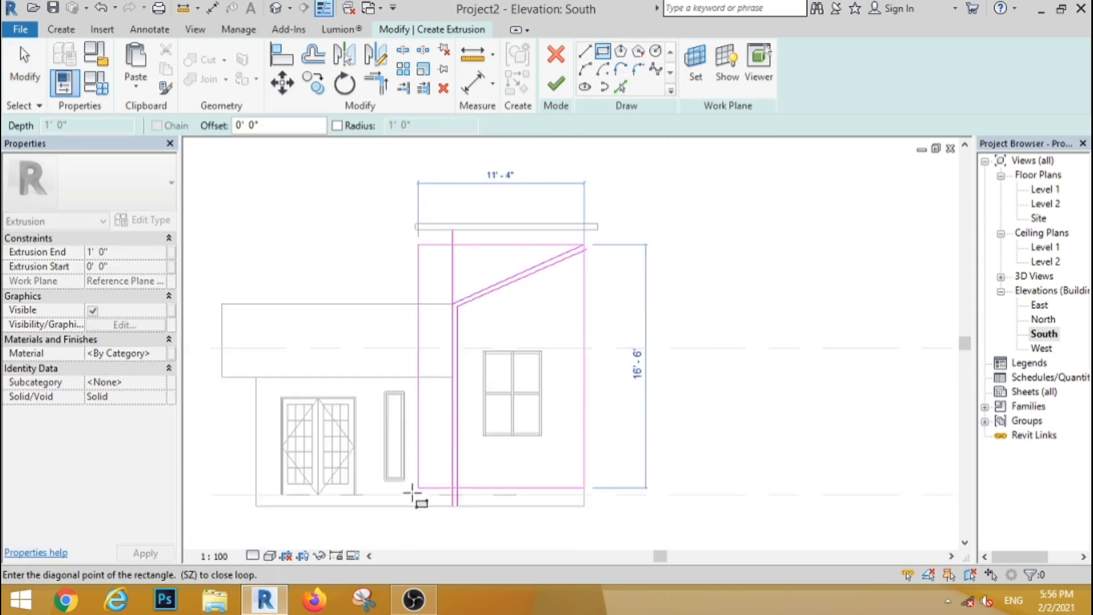
click(405, 505)
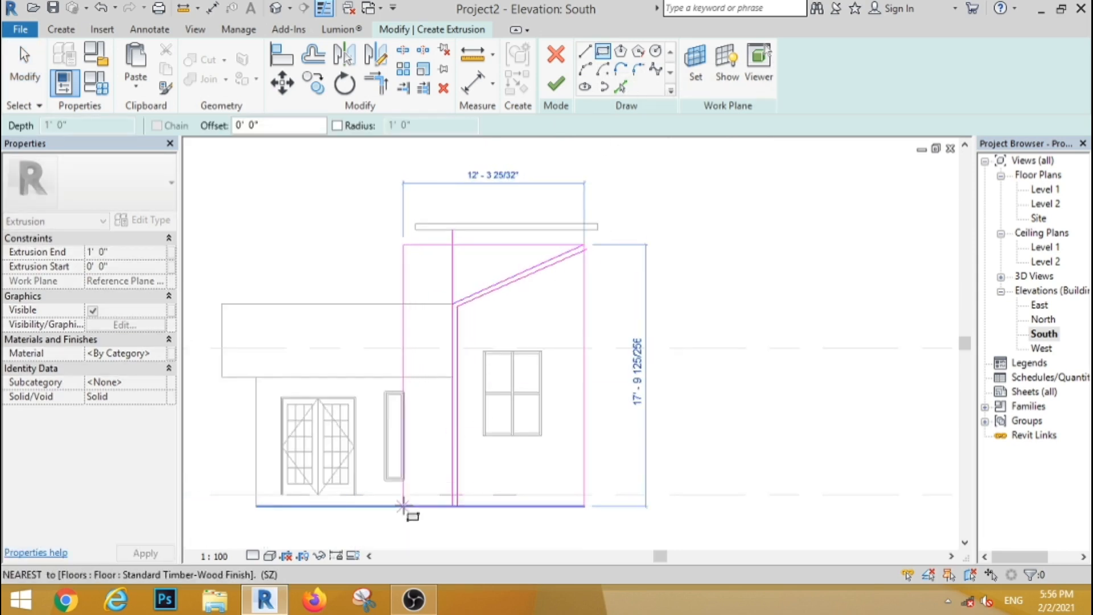
Step: Trim the rectangle's outer side against the two sloped lines to close the upper end of the band
click(376, 85)
scroll(581, 248, up, 6)
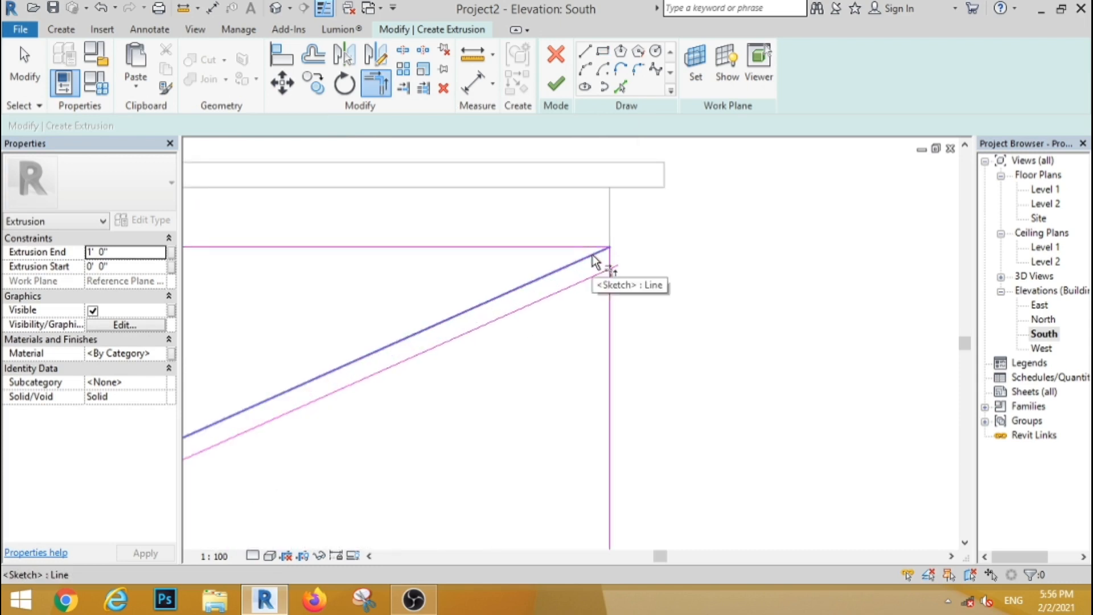
click(583, 247)
click(611, 267)
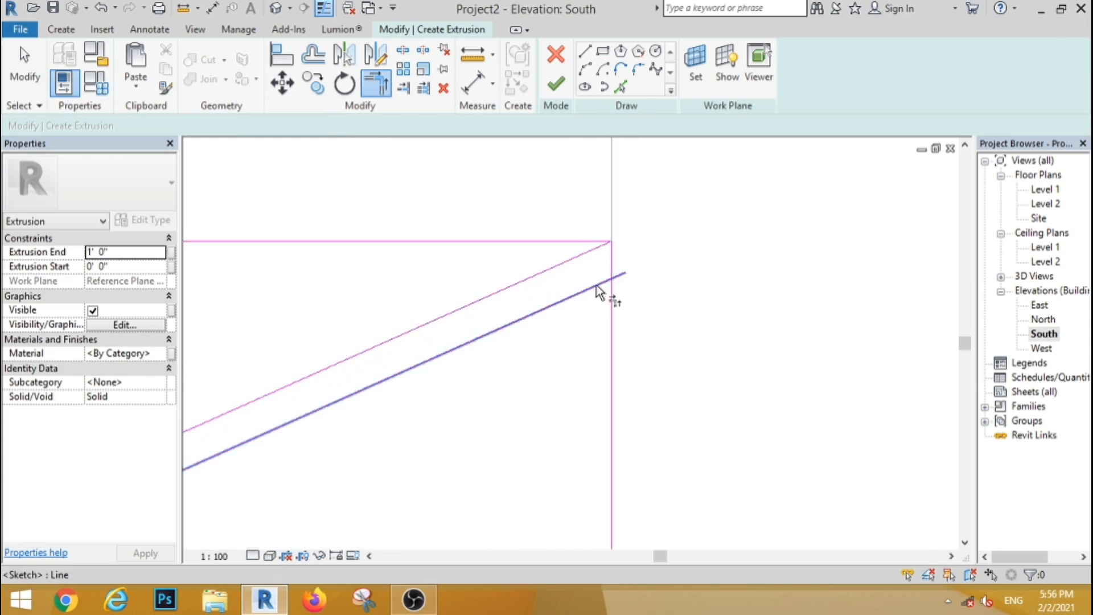
click(607, 280)
click(612, 270)
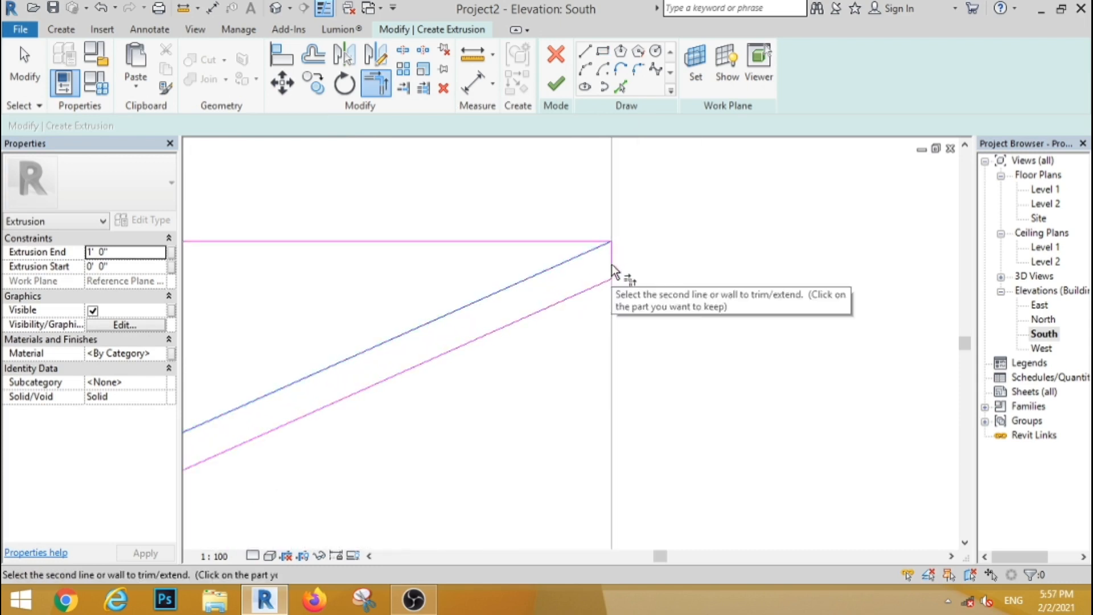
scroll(442, 449, down, 6)
Step: Trim the rectangle's bottom edge against the two vertical lines to close the band's lower end
scroll(435, 469, up, 7)
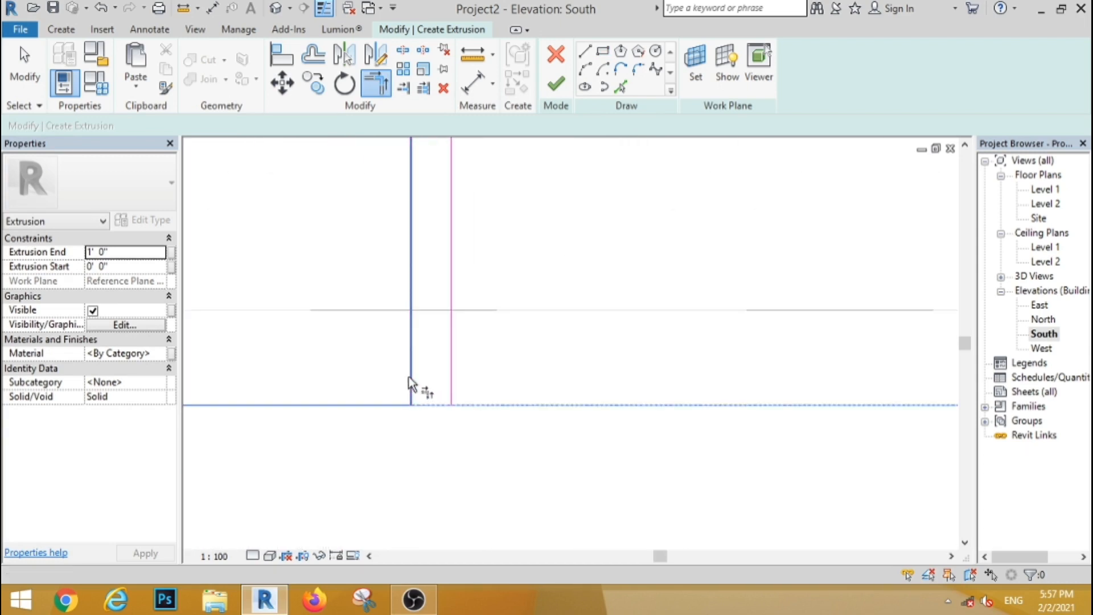
click(428, 405)
click(452, 392)
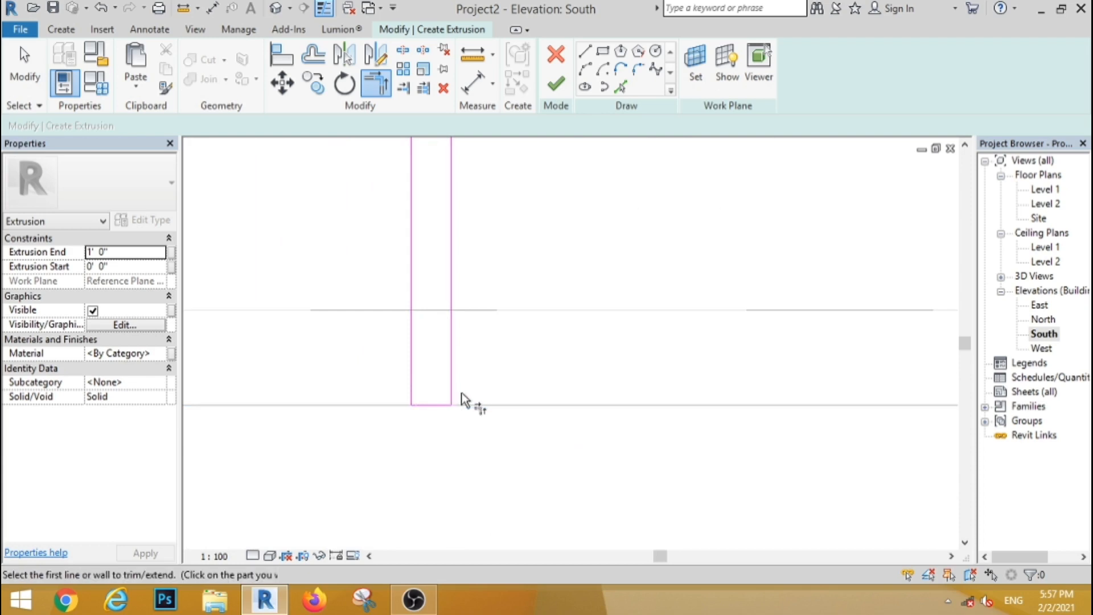
scroll(467, 401, down, 4)
Step: Delete the leftover top and side lines of the helper rectangle outside the band profile
click(26, 67)
scroll(435, 278, up, 4)
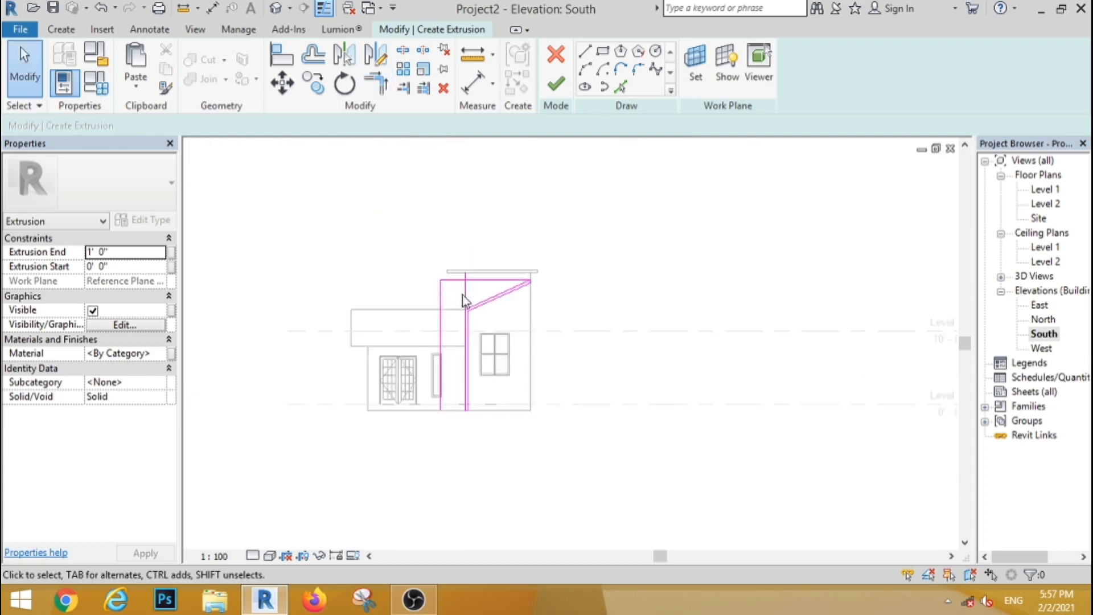
drag(471, 302, 388, 231)
click(443, 87)
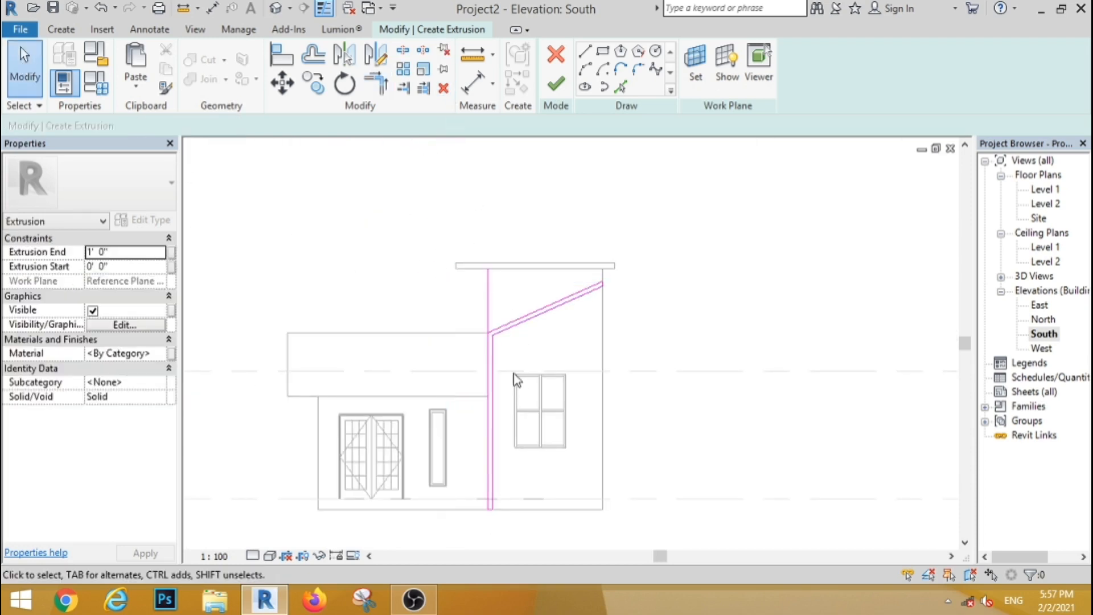
Step: Delete the band's outer vertical sketch line that runs up past the sloped lines to the roof cap
scroll(503, 302, up, 2)
drag(481, 269, 467, 260)
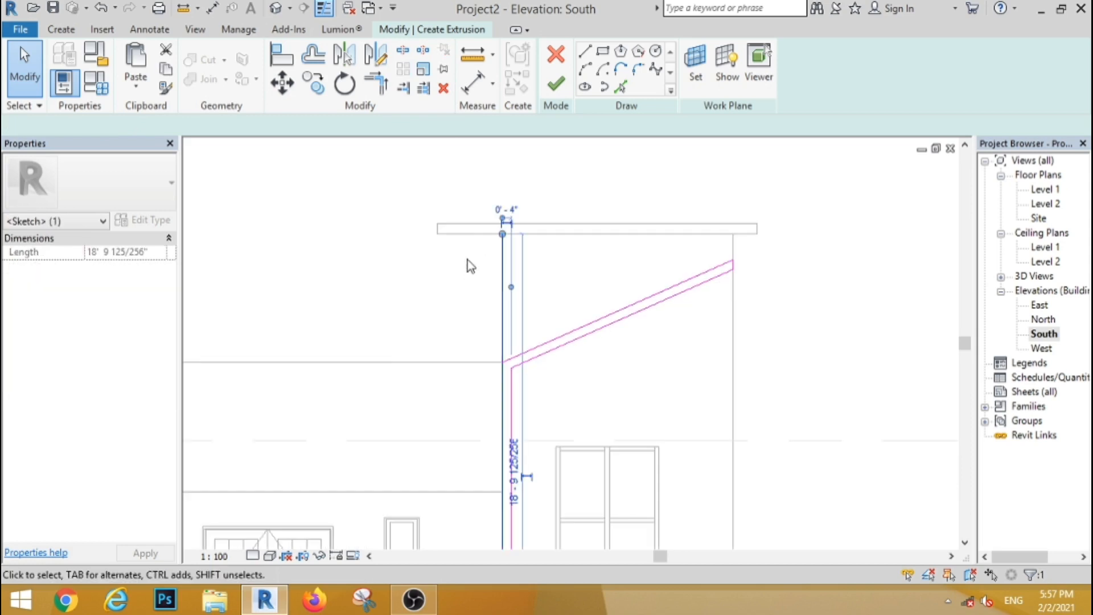
click(445, 93)
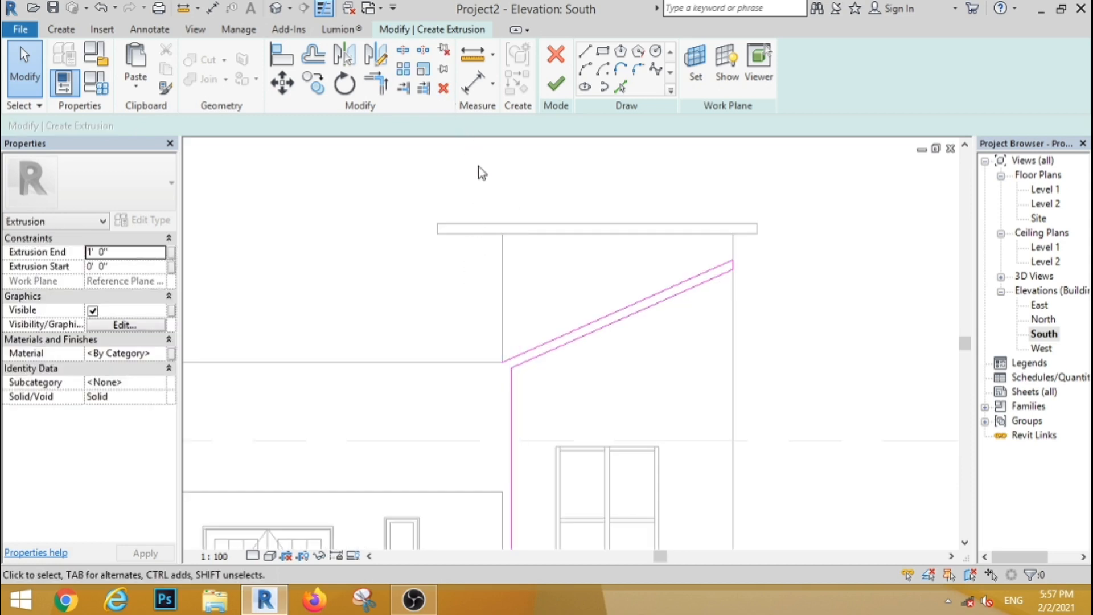
Step: Draw a vertical line from the lower end of the upper sloped line down to the band's bottom edge
click(585, 51)
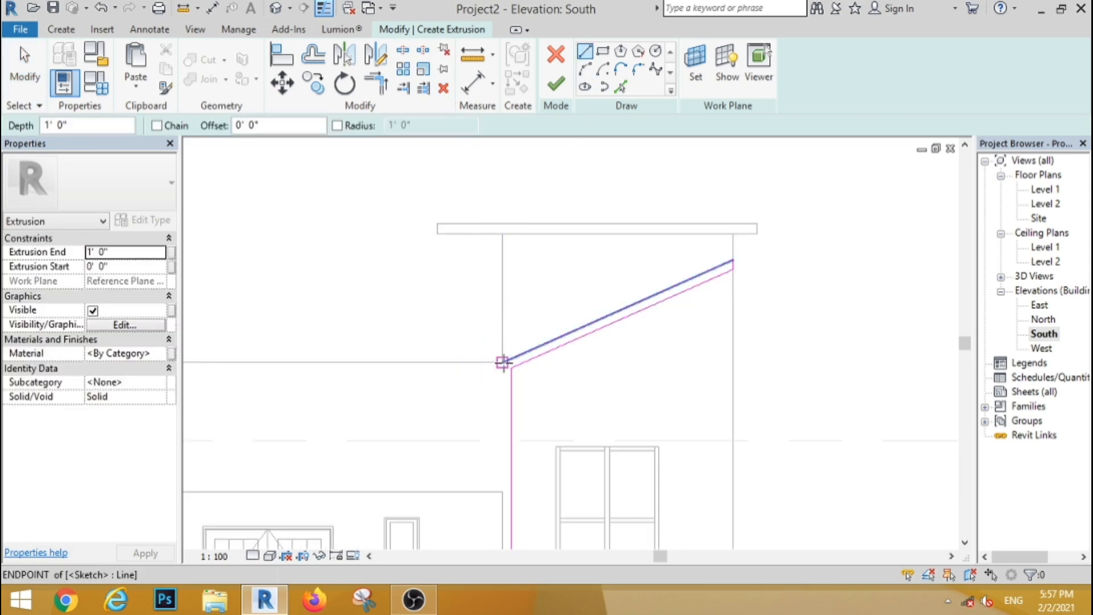
click(507, 363)
scroll(499, 313, down, 2)
scroll(495, 513, up, 5)
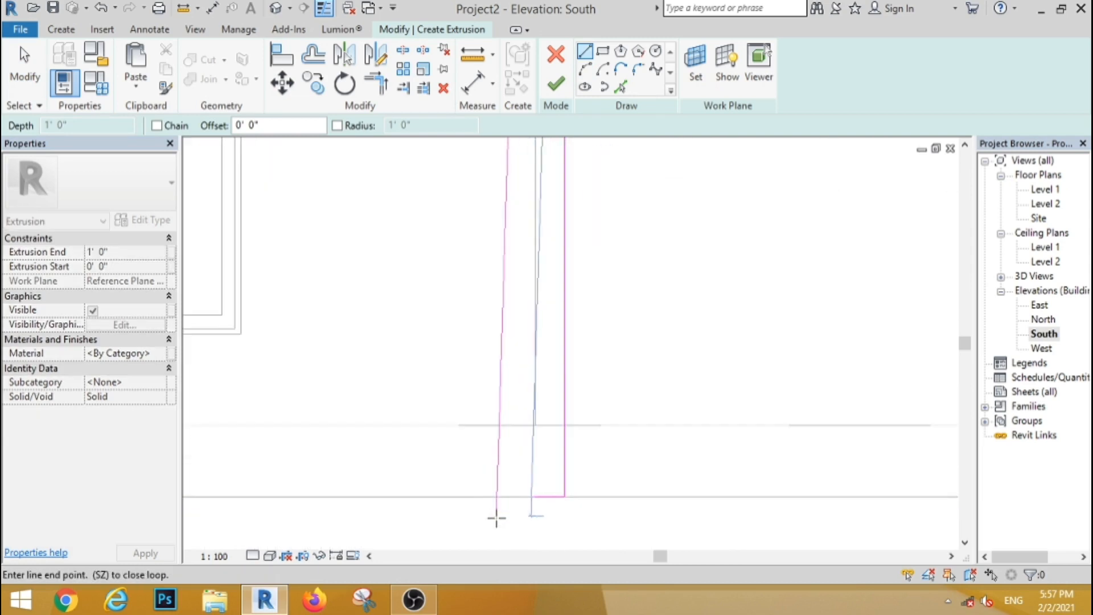
click(535, 496)
key(Escape)
key(Escape)
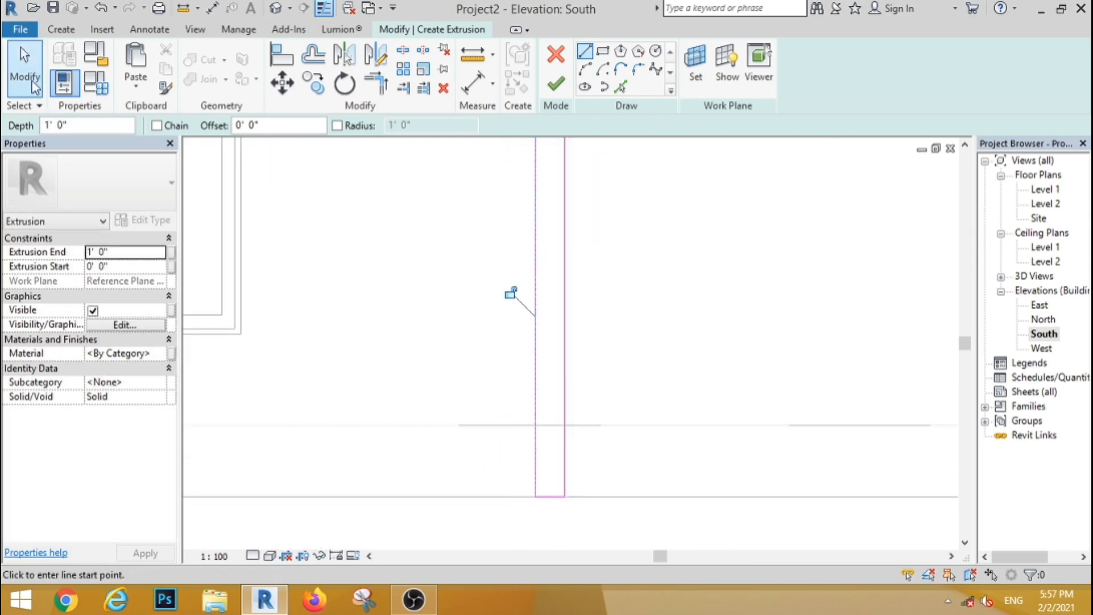
Step: Copy the band profile, with Constrain off, from the tall volume's edge to the outer end of the raised wall above the entrance
scroll(420, 385, down, 6)
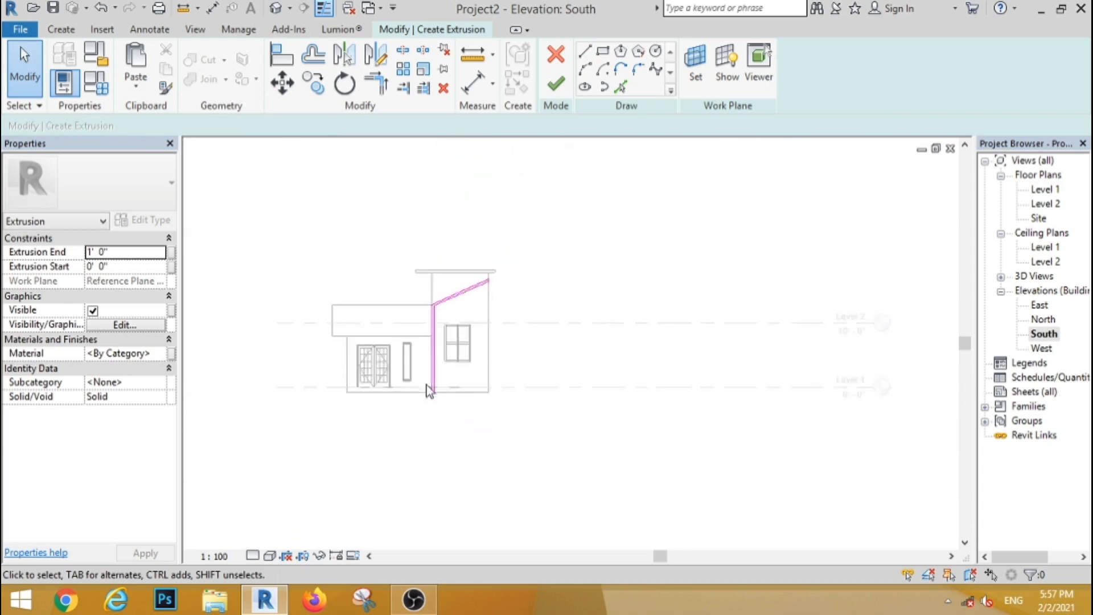
scroll(385, 327, up, 2)
drag(573, 350, 529, 310)
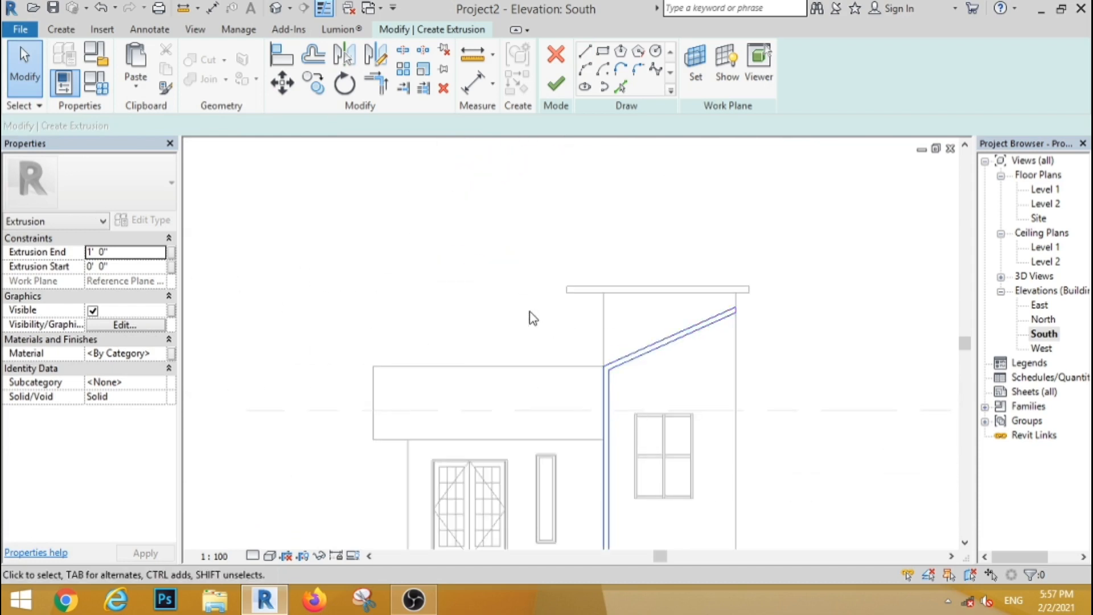
click(317, 87)
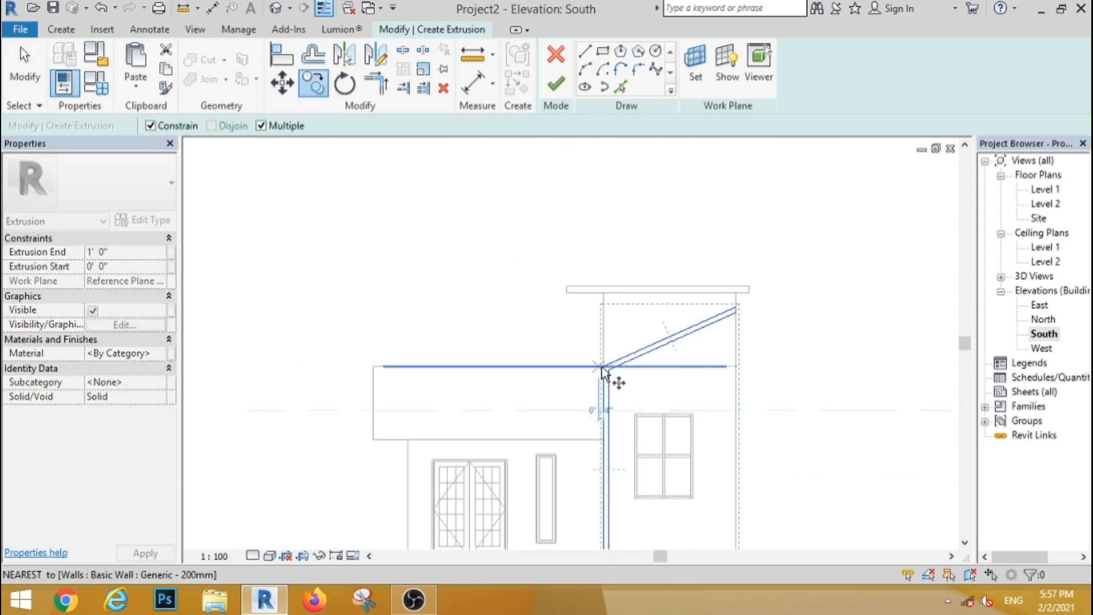
click(604, 401)
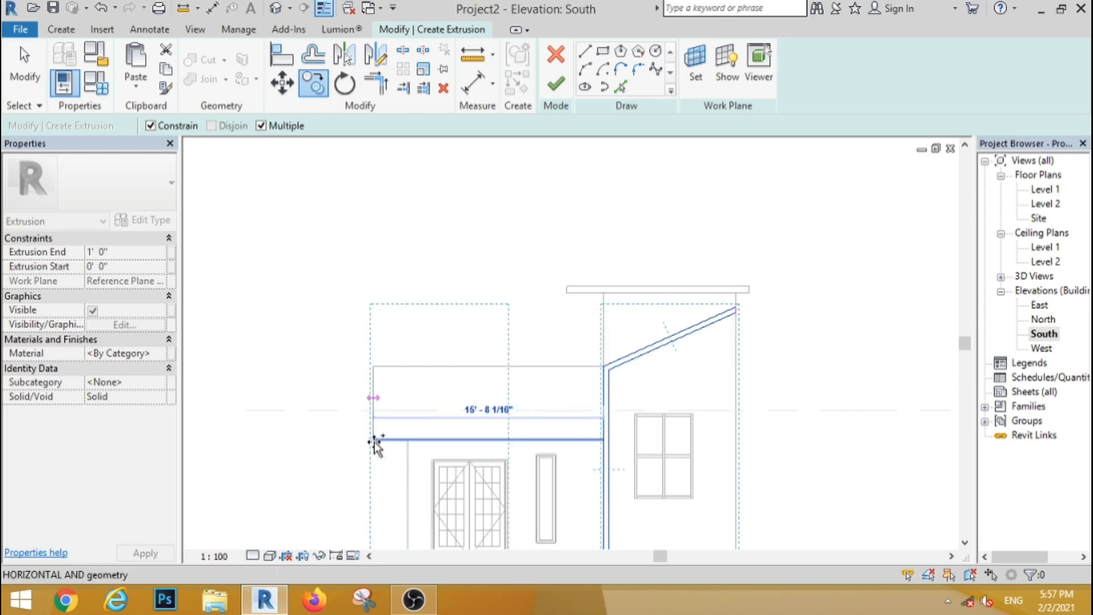
click(150, 126)
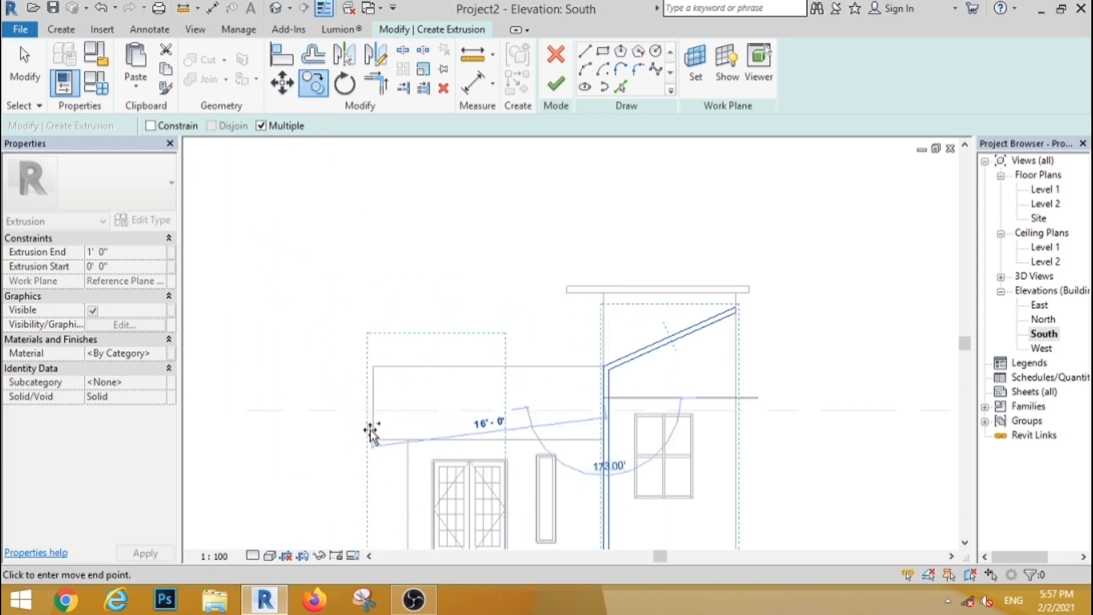
scroll(374, 438, up, 3)
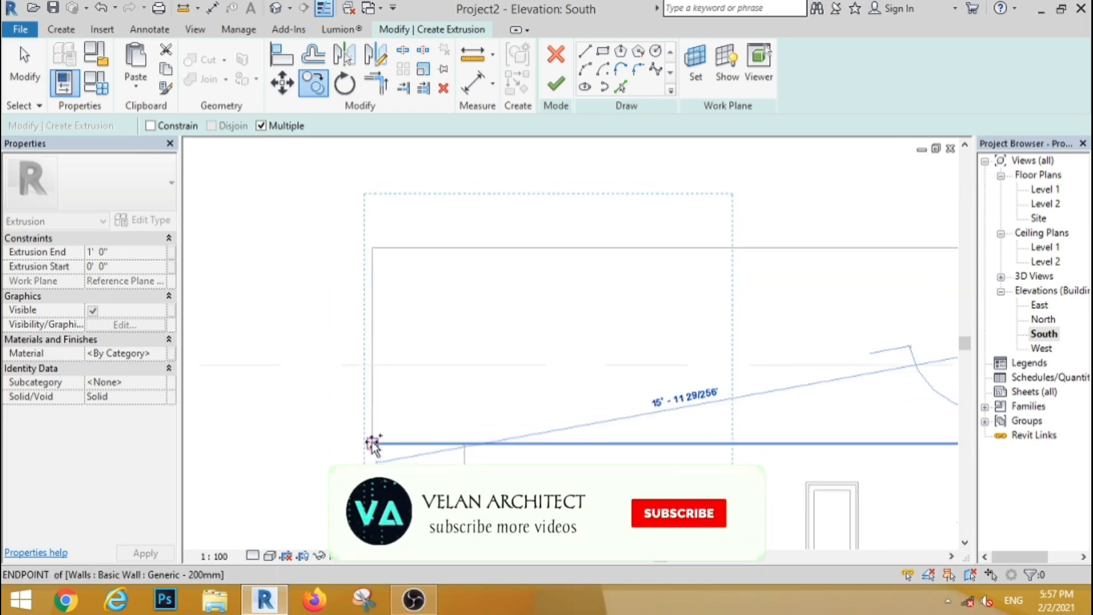
click(373, 443)
key(Escape)
key(Escape)
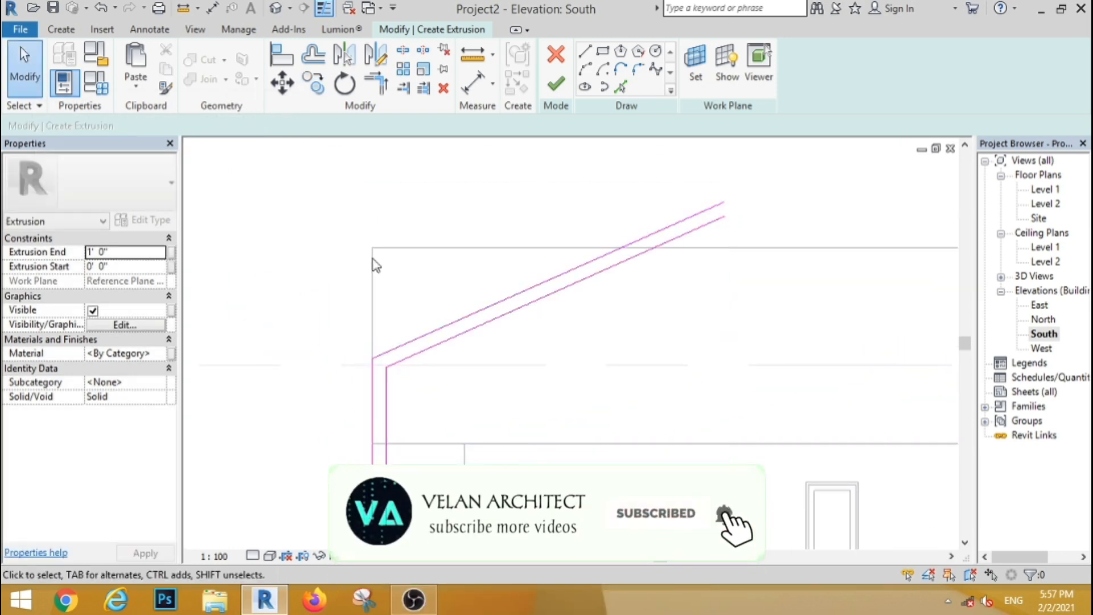
Step: Sketch a helper rectangle 5'-0" high across the copied band, between the raised wall's upper and lower edges
click(603, 53)
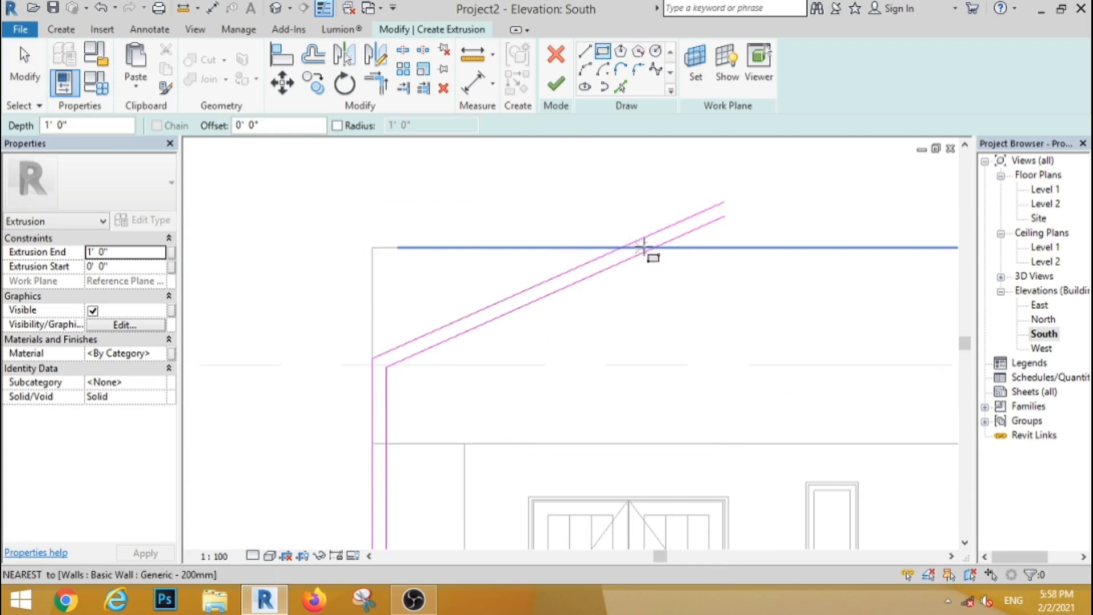
click(666, 247)
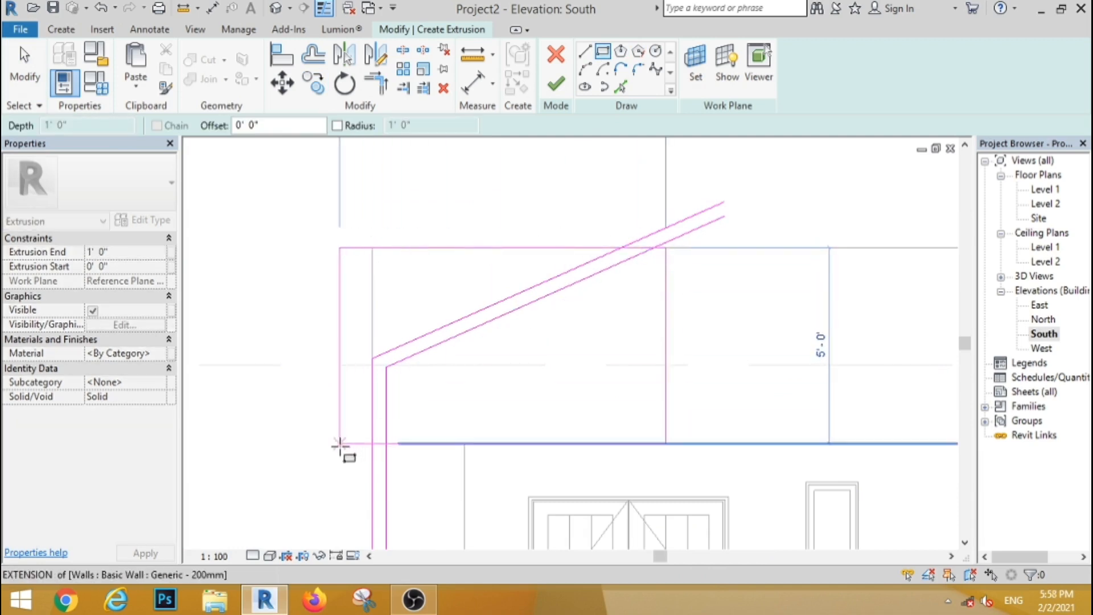
click(340, 444)
Step: Trim the helper rectangle's top edge against the copied band's two sloped lines to close the upper end
key(t)
key(r)
scroll(626, 250, up, 3)
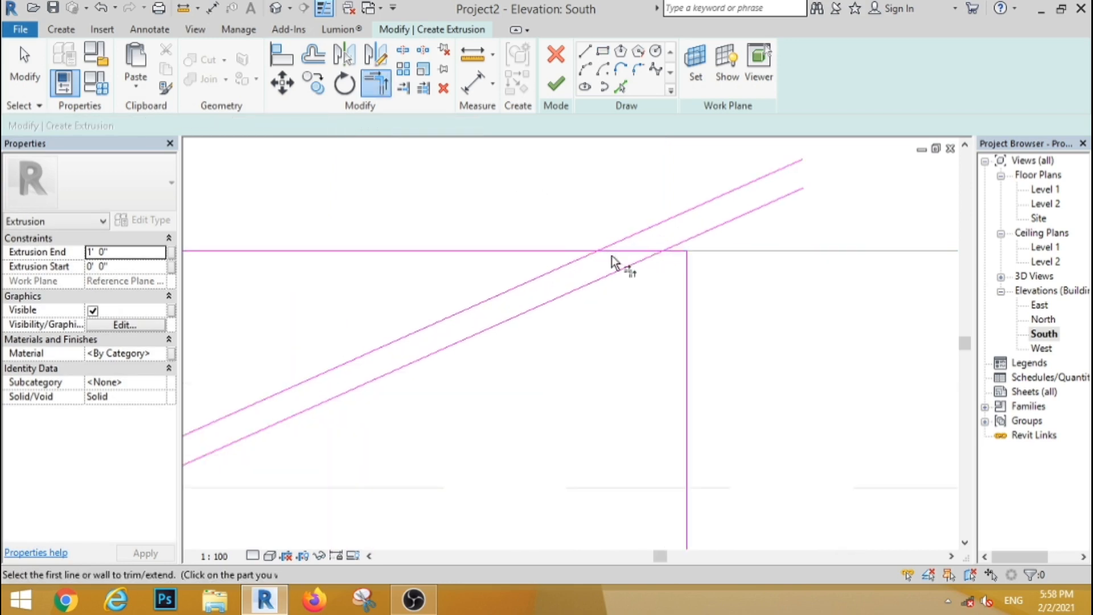
click(615, 251)
click(592, 254)
click(624, 251)
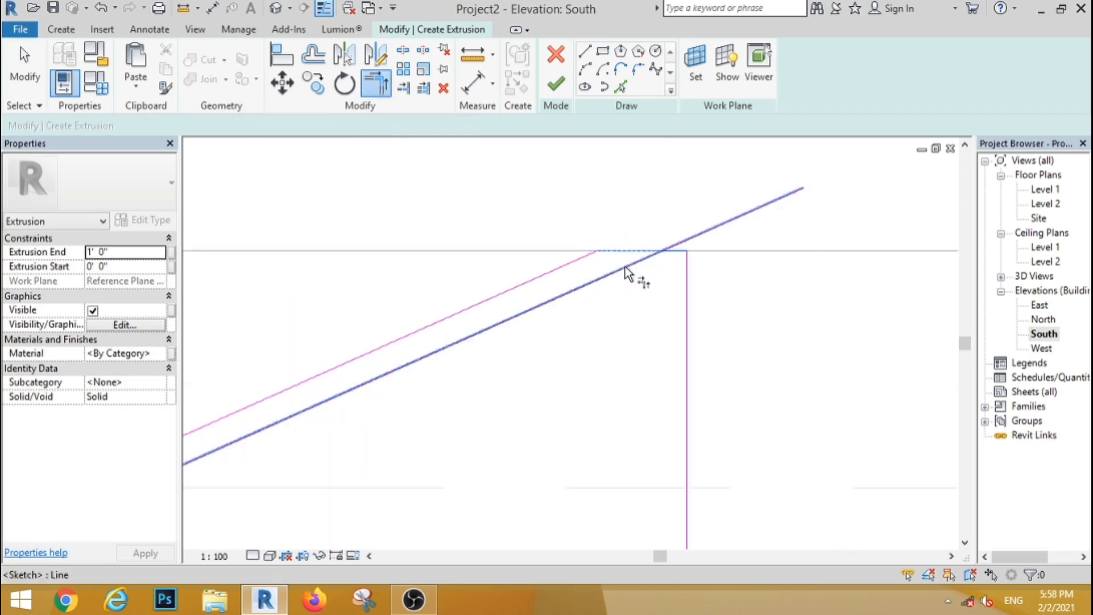
click(634, 263)
Step: Trim the helper rectangle's bottom edge against the copied band's two vertical lines to close the lower end
scroll(524, 310, down, 3)
scroll(521, 308, up, 4)
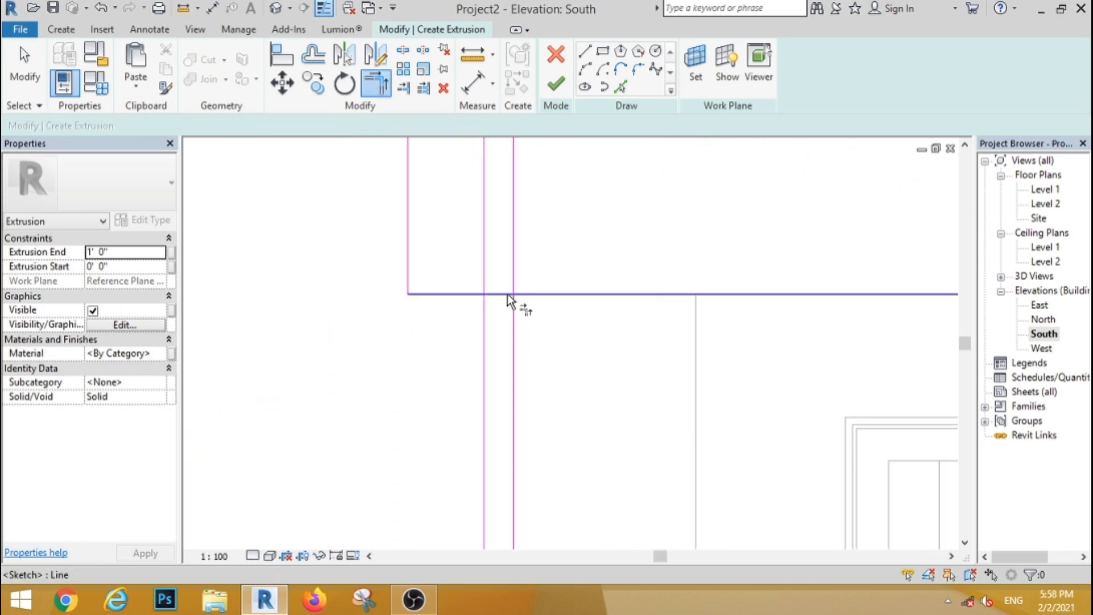
click(505, 294)
click(513, 278)
click(500, 294)
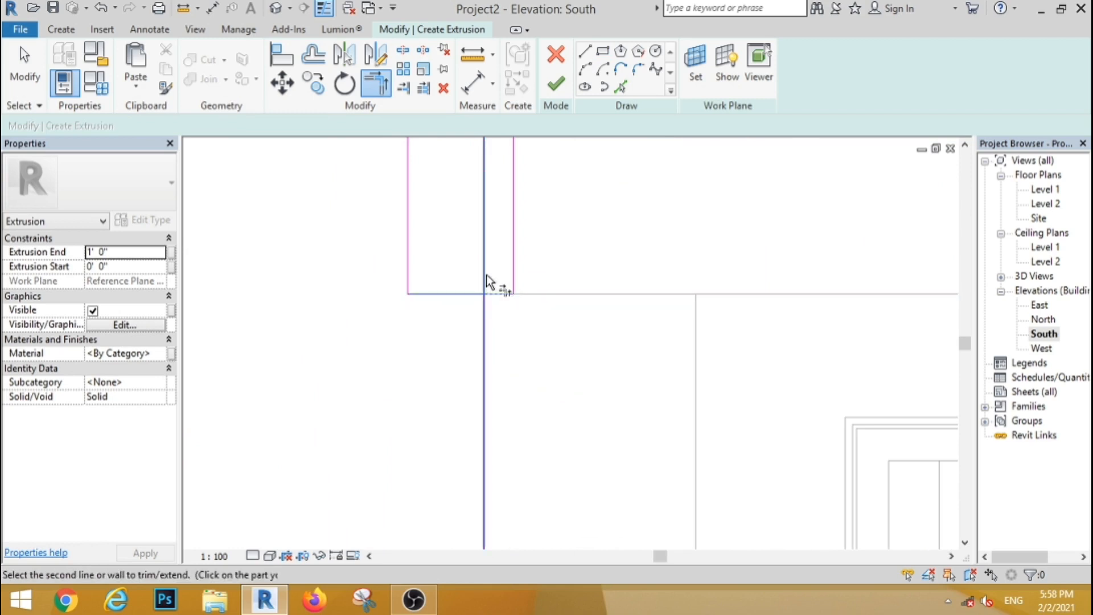
click(484, 275)
scroll(475, 289, down, 2)
Step: Delete the two leftover vertical sides of the helper rectangle beside the copied band
click(33, 85)
scroll(398, 347, down, 5)
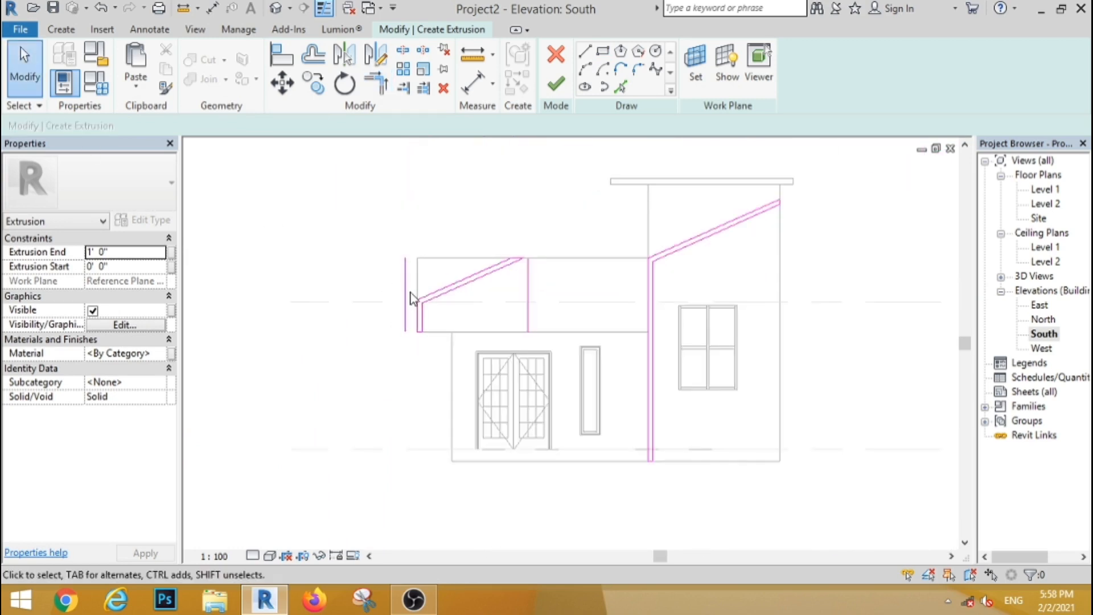
scroll(409, 293, up, 2)
click(402, 267)
click(443, 88)
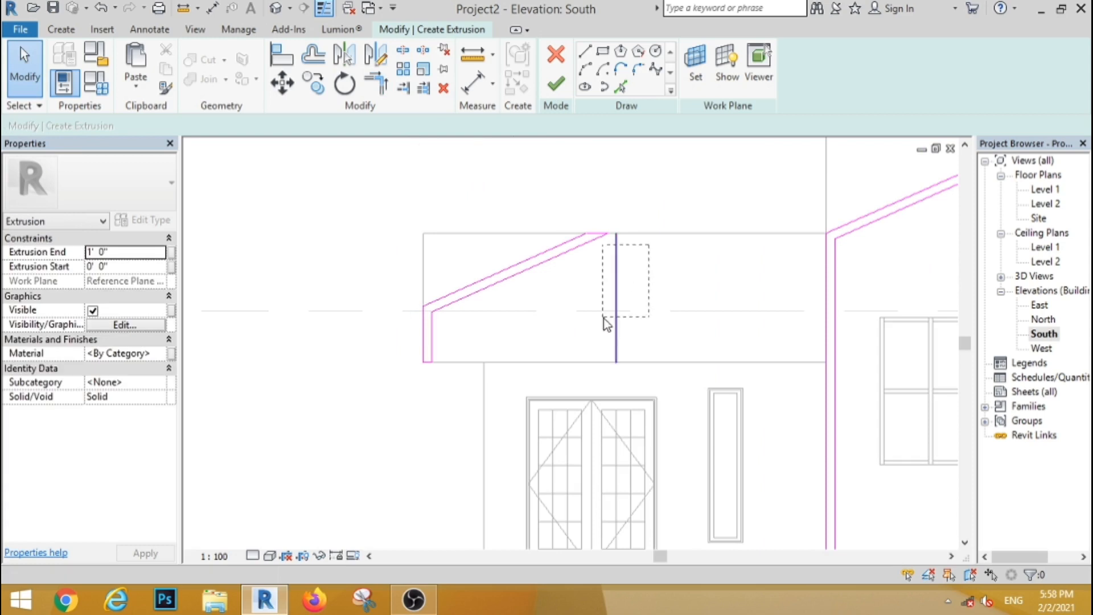
click(615, 285)
click(443, 88)
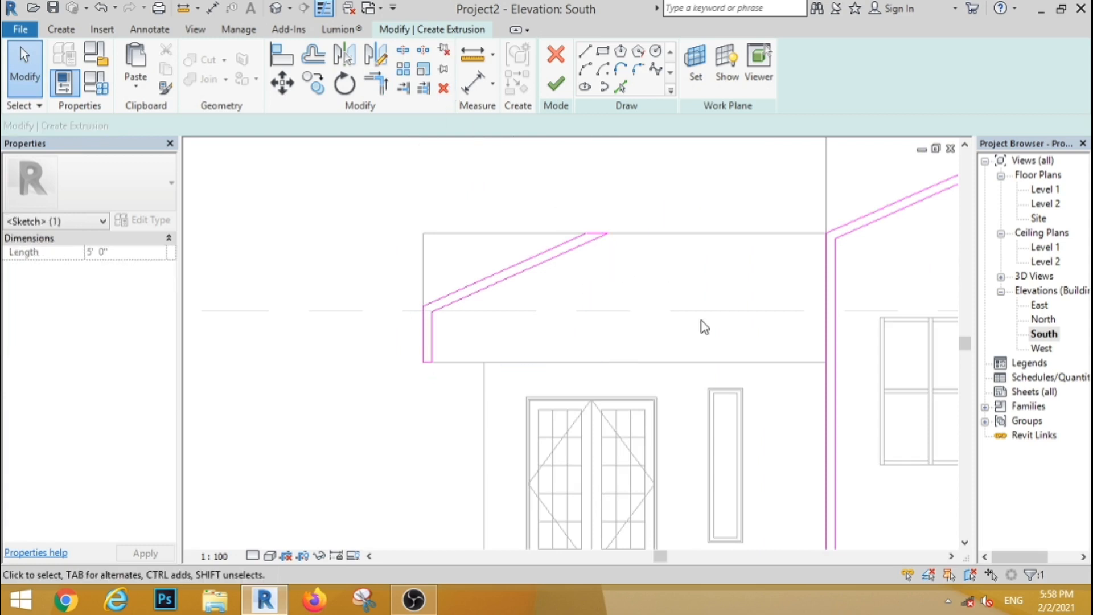
Step: Finish the sketch to extrude both band profiles 1'-0" deep
click(556, 85)
click(361, 241)
scroll(364, 243, down, 2)
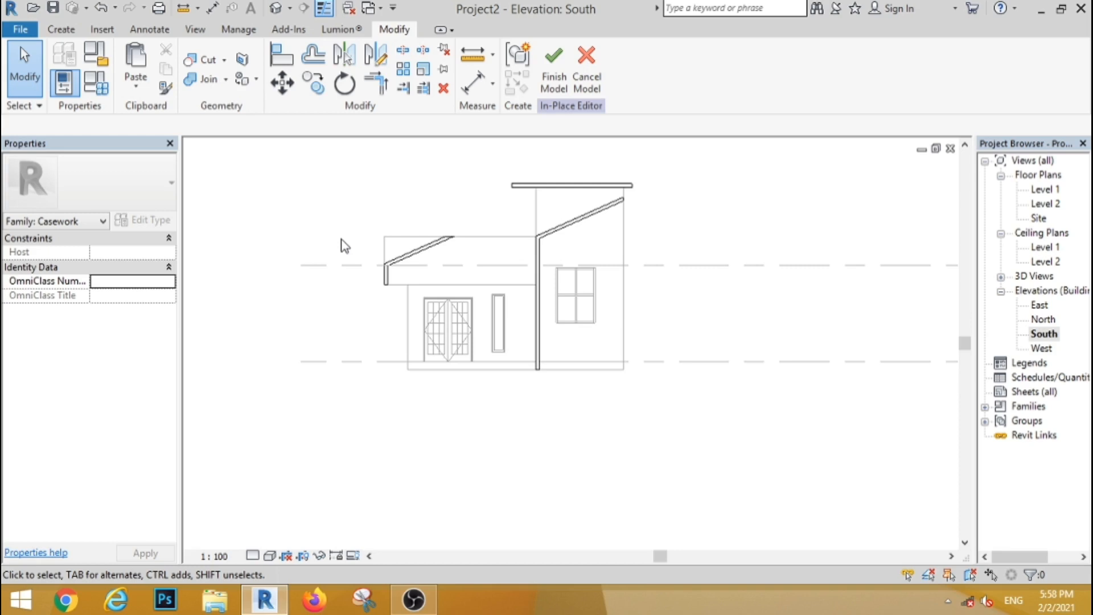
Step: Start another extrusion with the named work plane Reference Plane : fw
click(63, 32)
click(131, 66)
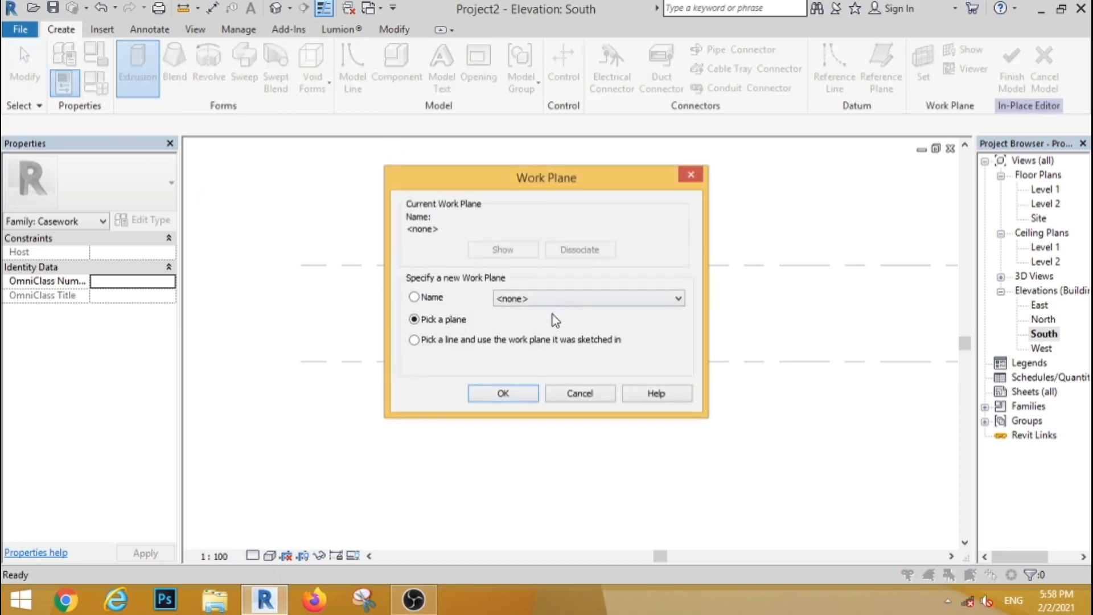
click(558, 298)
click(546, 334)
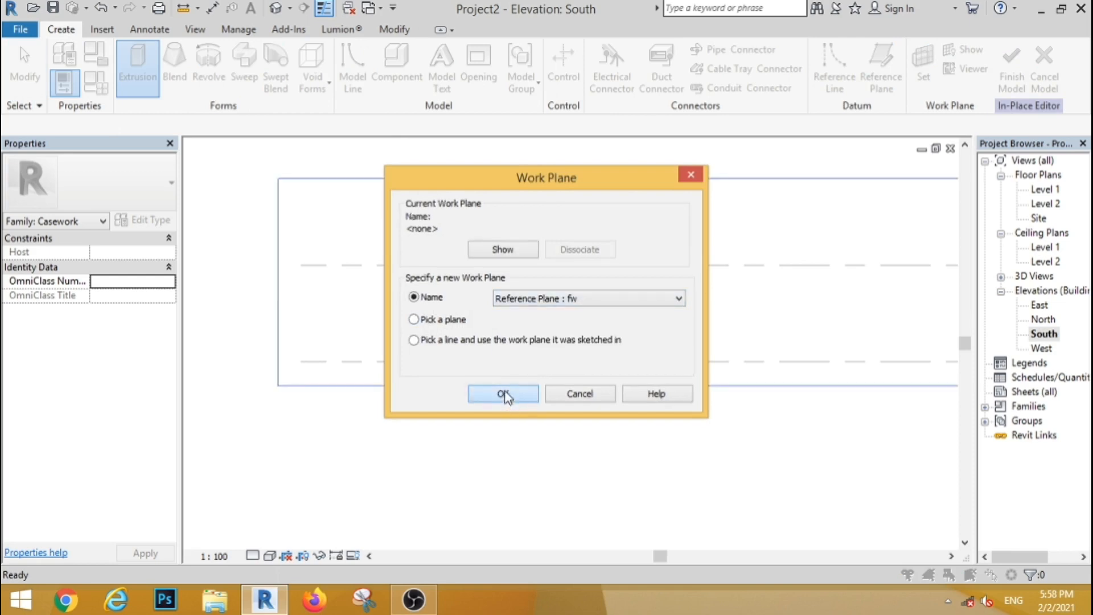
click(503, 394)
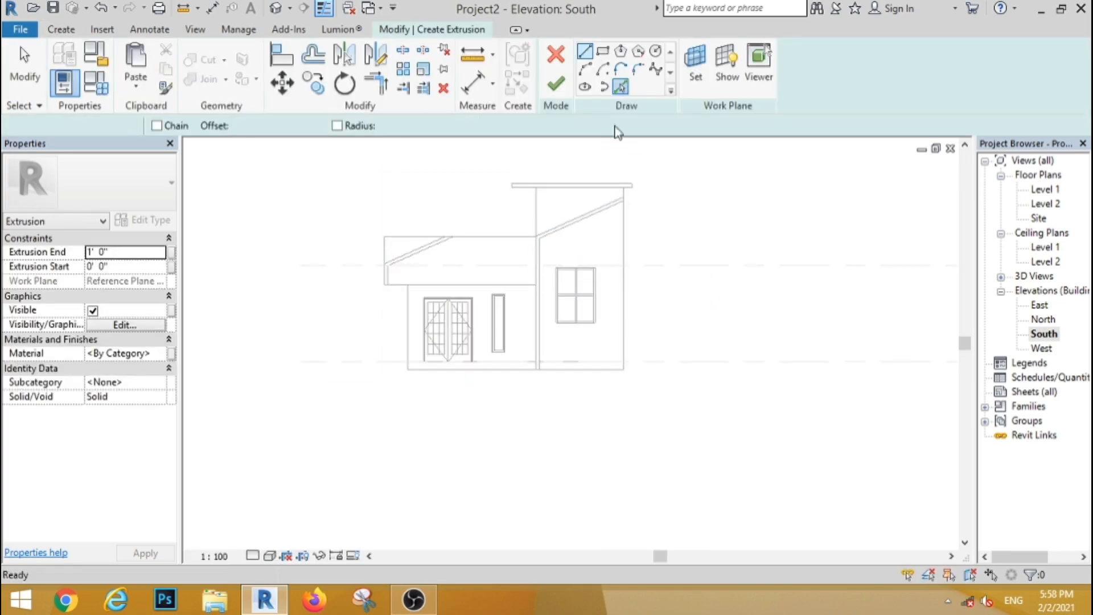
Step: Pick the band's inner edges, the tall wall's outer edge and its base as profile lines, and trim the base line at the band
click(620, 86)
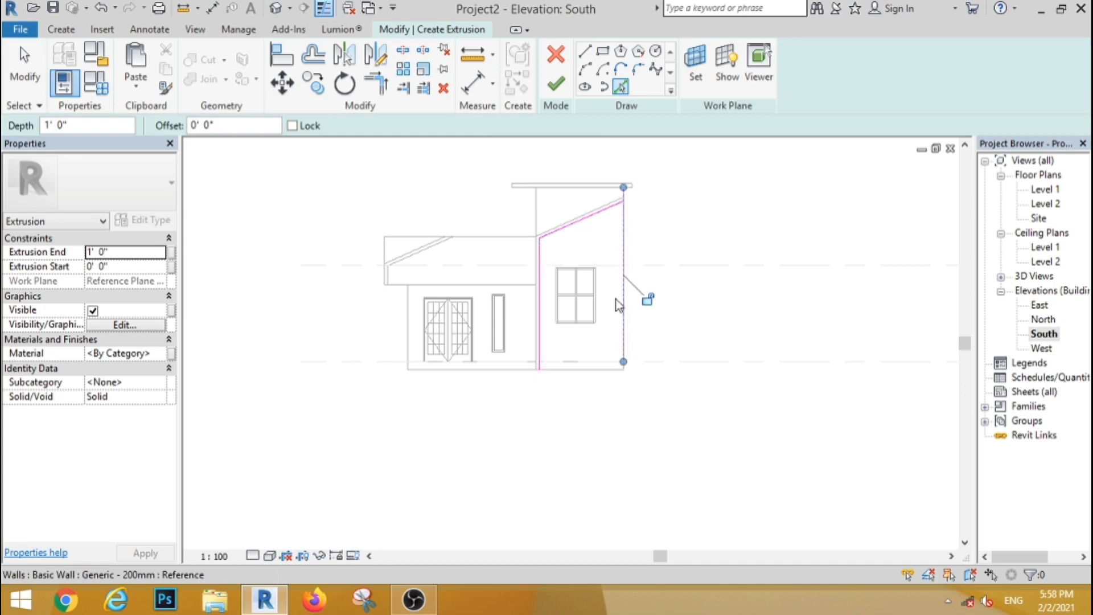
scroll(518, 293, up, 3)
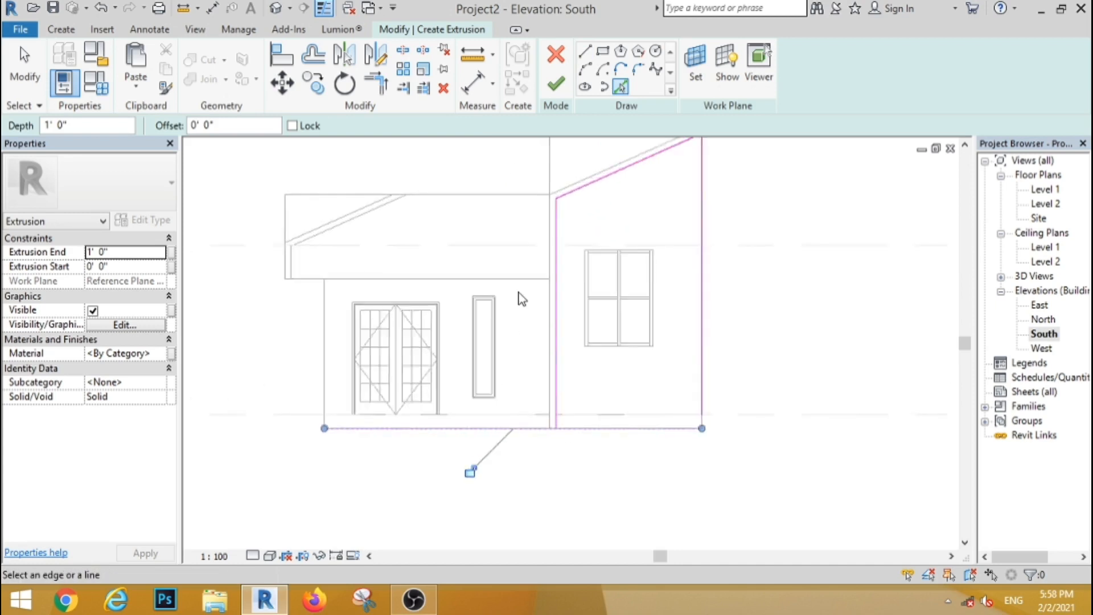
click(376, 85)
click(532, 357)
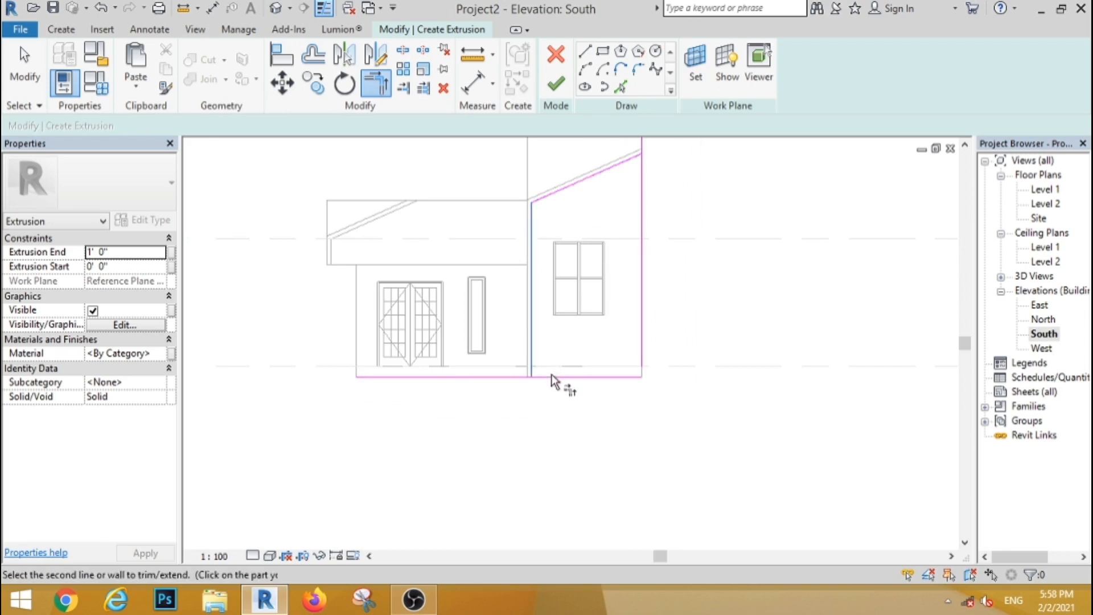
click(553, 377)
Step: Sketch a rectangle around the curtain-wall window's outer frame as an opening in the facade profile
click(605, 54)
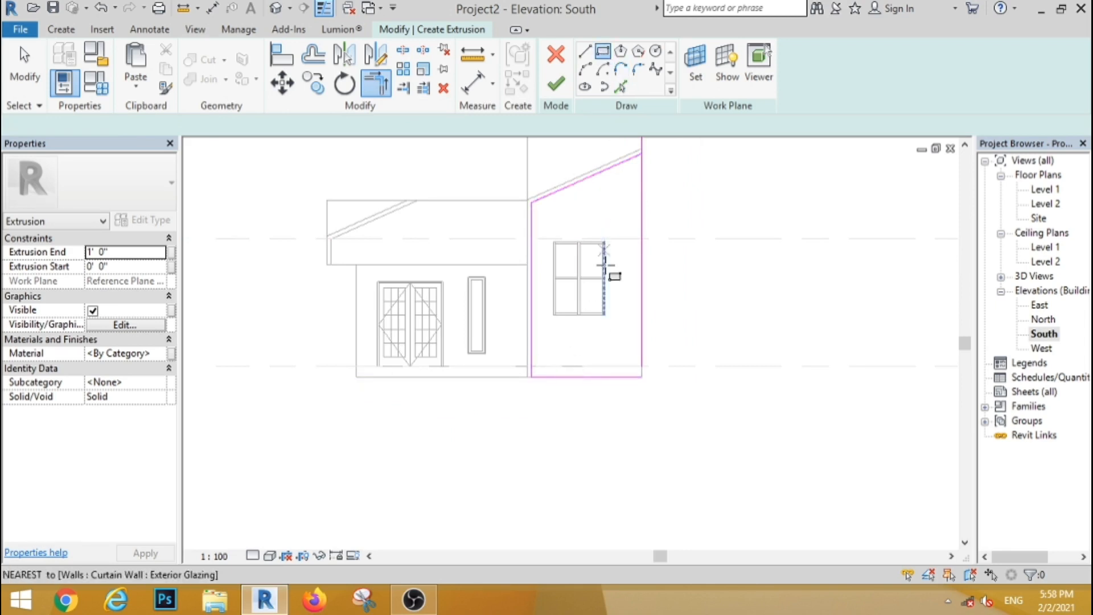
scroll(605, 263, up, 4)
click(602, 171)
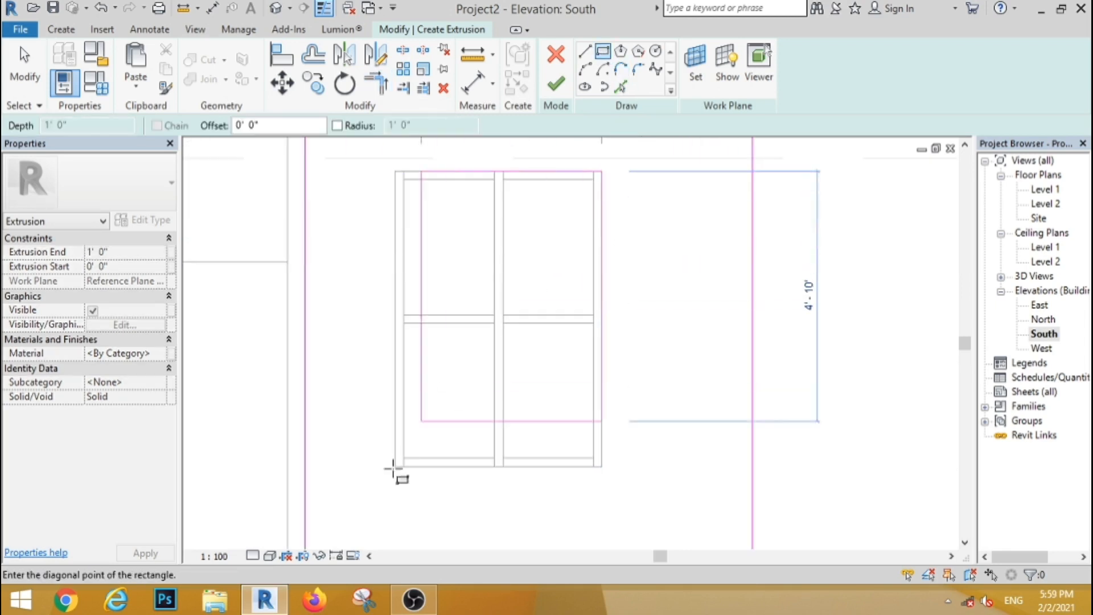
click(395, 467)
scroll(459, 359, down, 2)
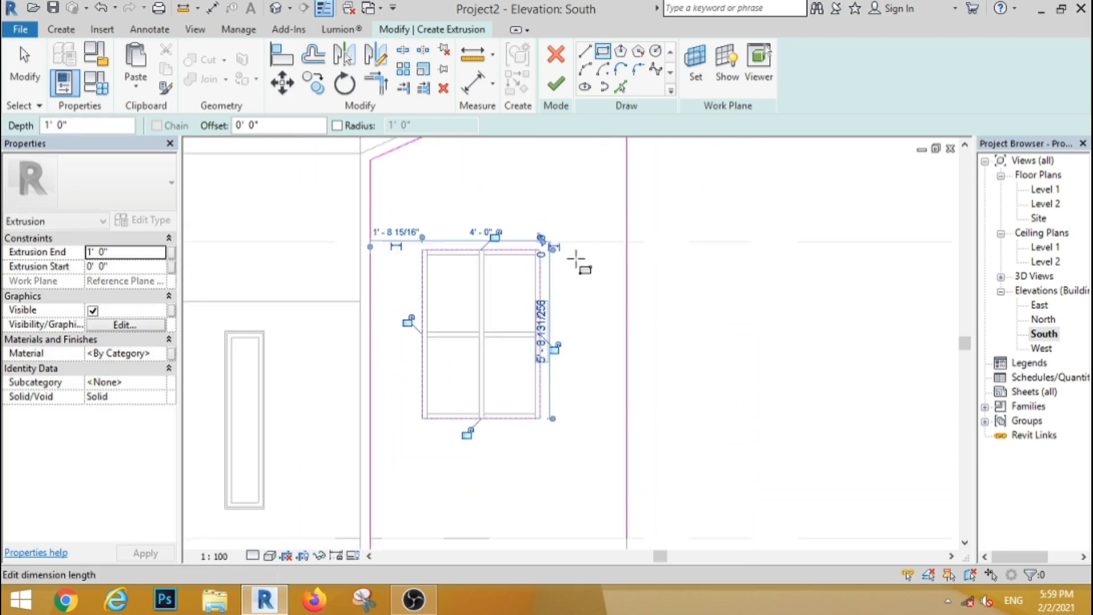
Step: Sketch a narrow vertical rectangular opening about 8'-6" high between the curtain-wall window and the wall's outer edge
click(606, 240)
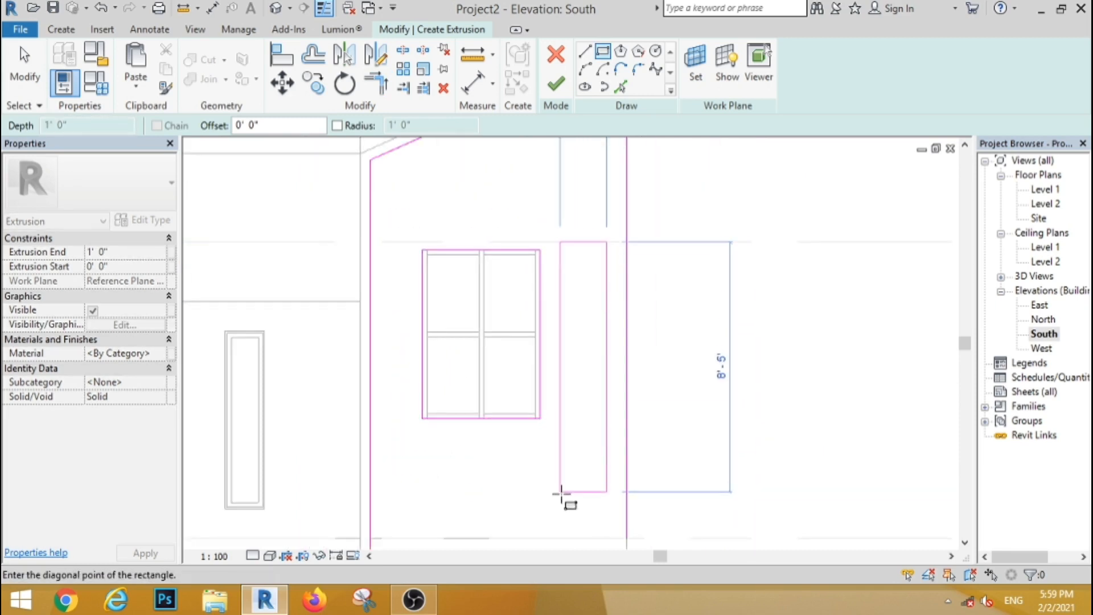
click(566, 496)
Step: Sketch a circular opening with a radius of about 1'-2" above the narrow rectangle
key(c)
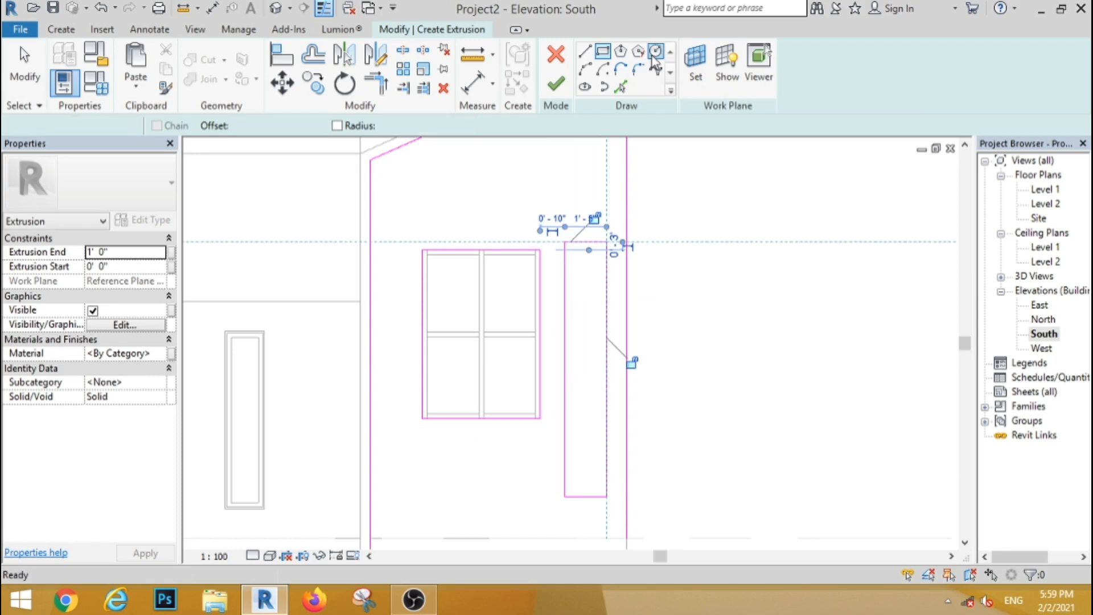
scroll(566, 224, down, 2)
scroll(566, 226, up, 2)
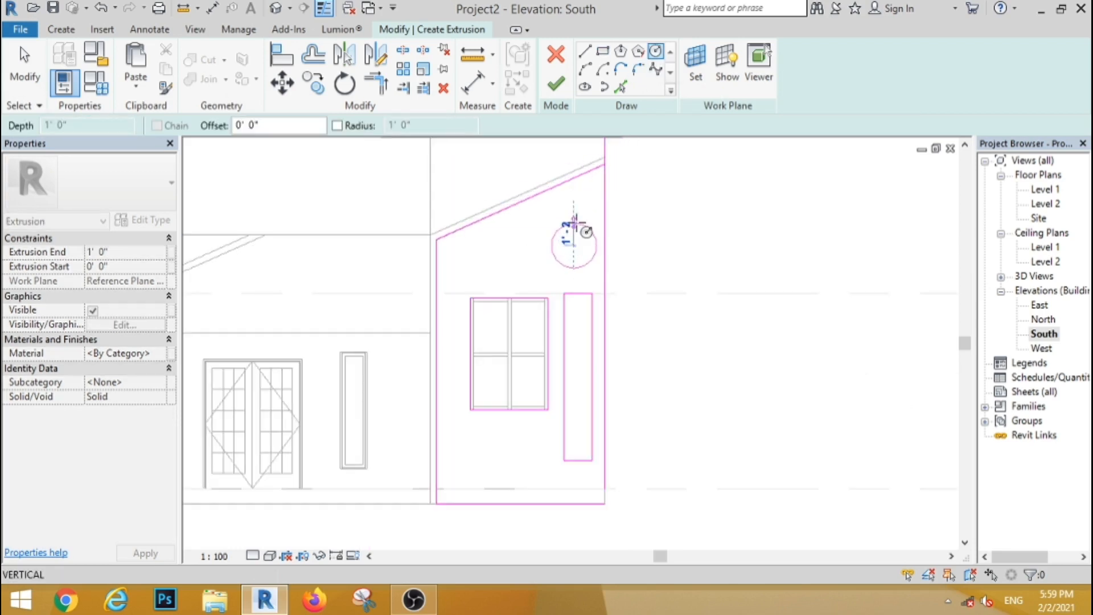
click(574, 225)
scroll(626, 215, down, 2)
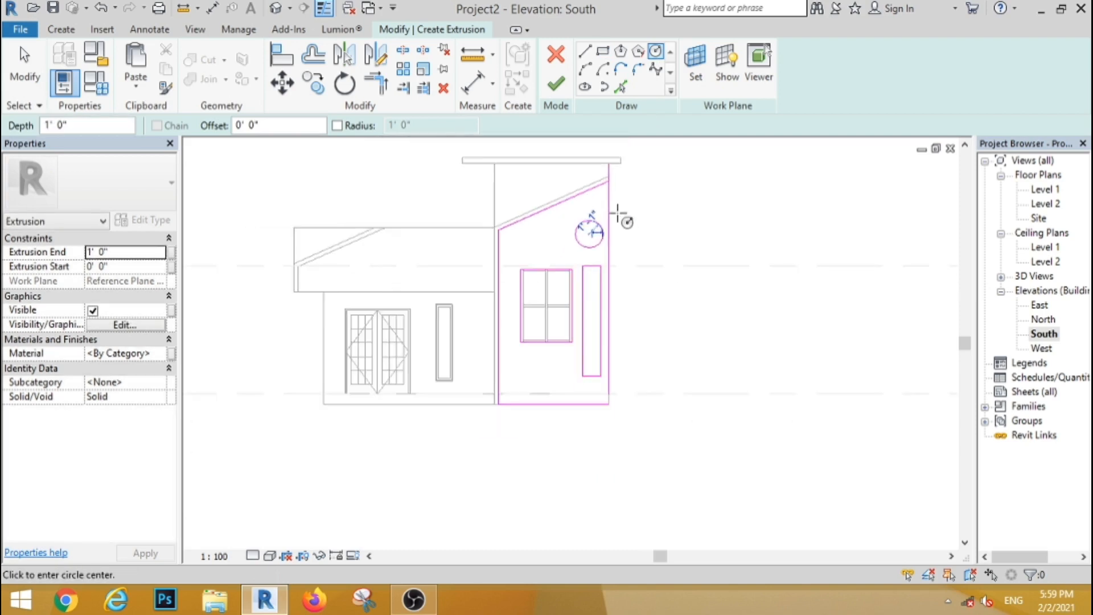
Step: Pick the lower sloped band's inner edges and the parapet wall's bottom edge as profile lines
scroll(312, 259, up, 1)
click(620, 87)
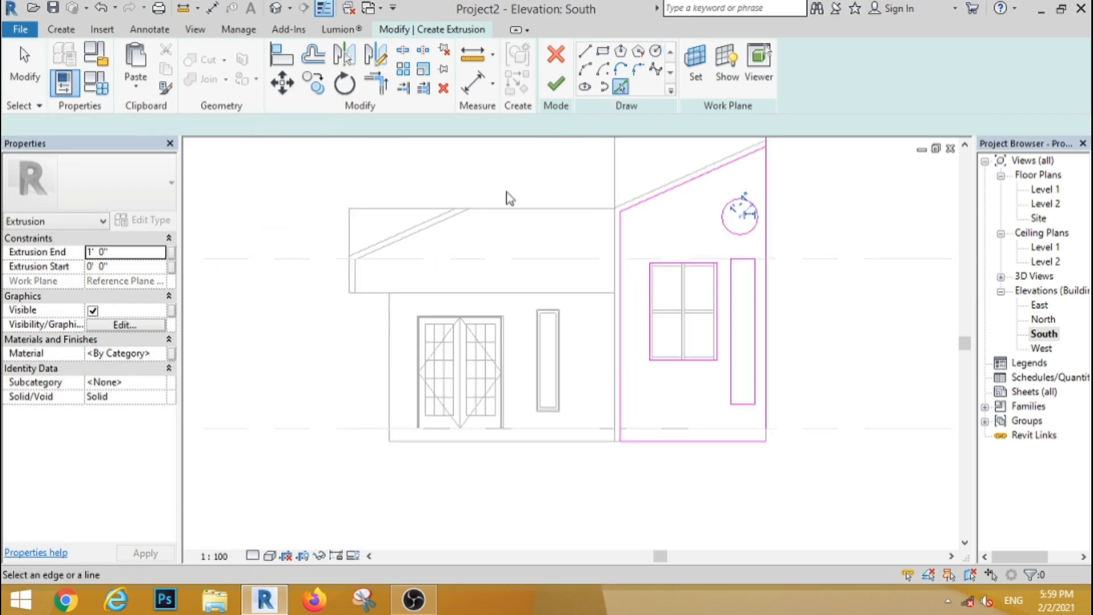
click(383, 293)
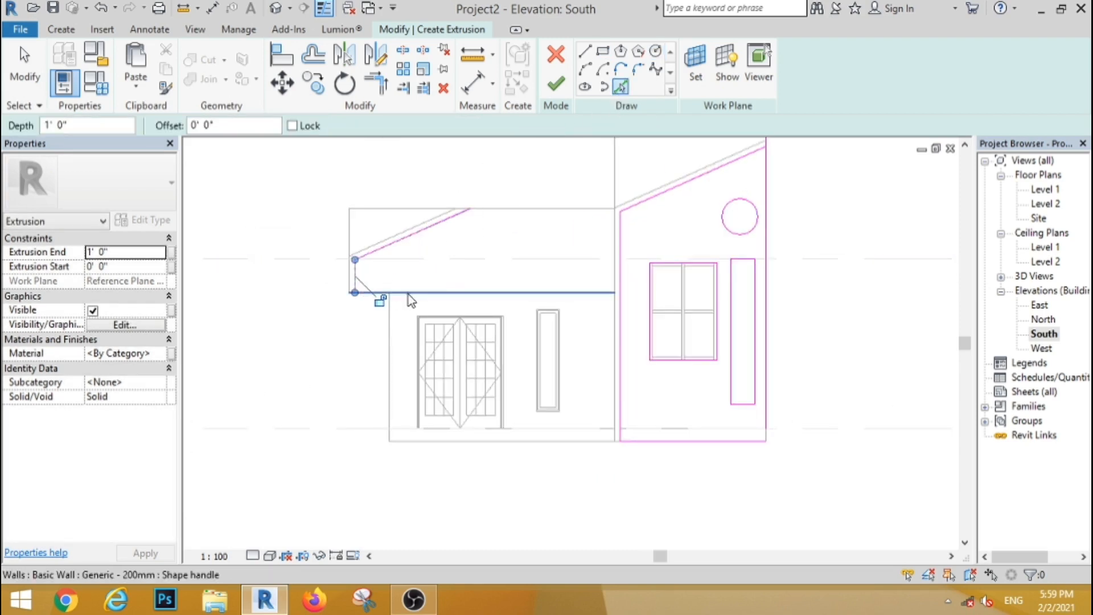
Step: Draw a vertical line down from the upper end of the lower sloped line and trim it with the bottom line into a corner
click(587, 52)
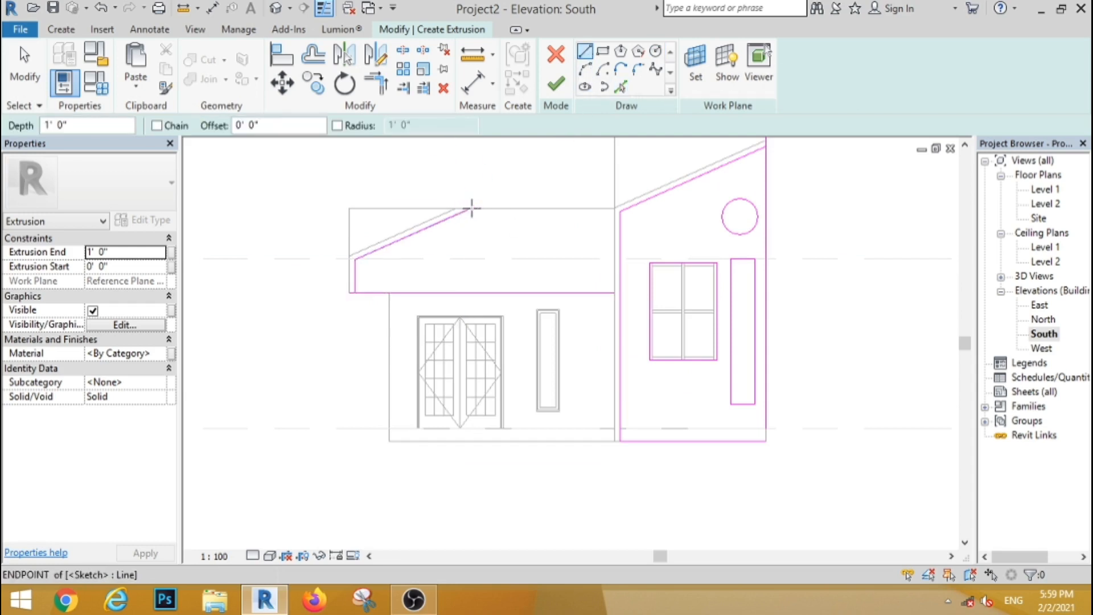
click(471, 208)
click(471, 344)
key(t)
key(r)
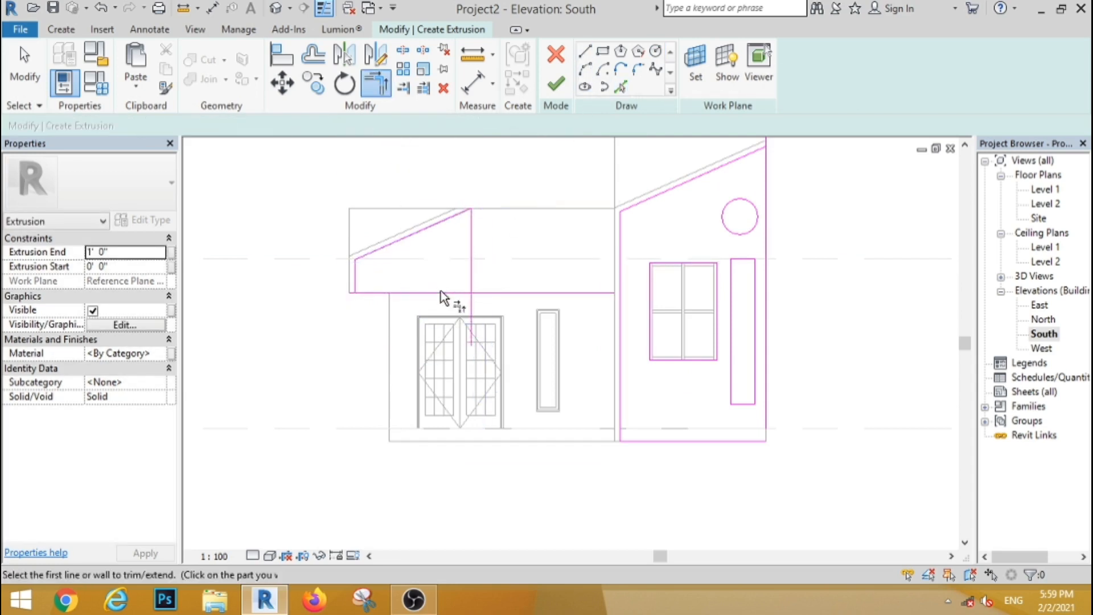
click(441, 292)
click(472, 276)
key(Escape)
key(Escape)
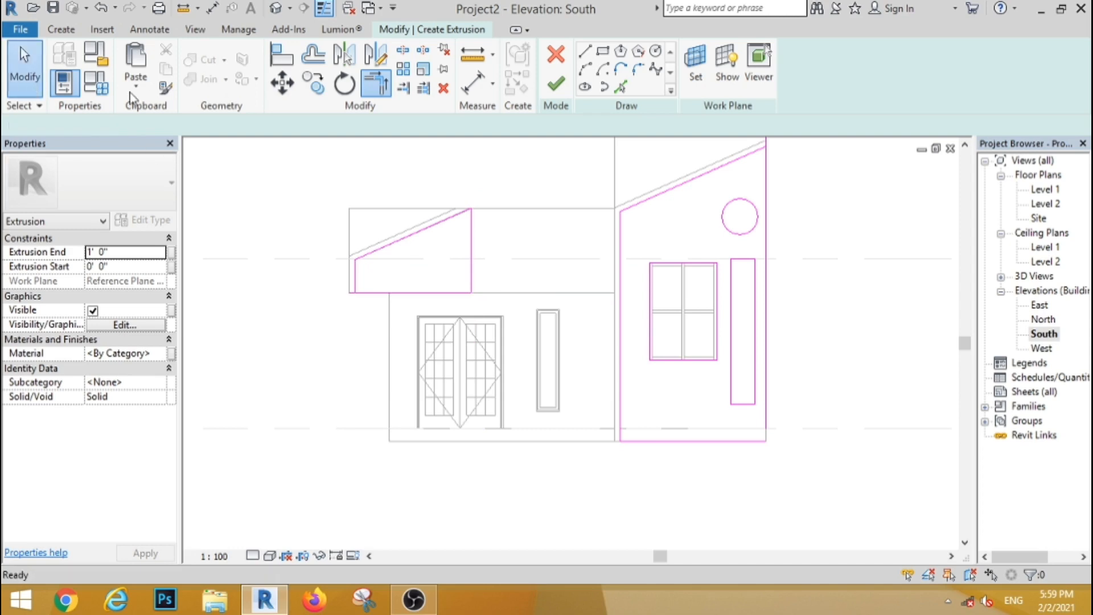
Step: Try to finish the infill panel's extrusion sketch
click(553, 91)
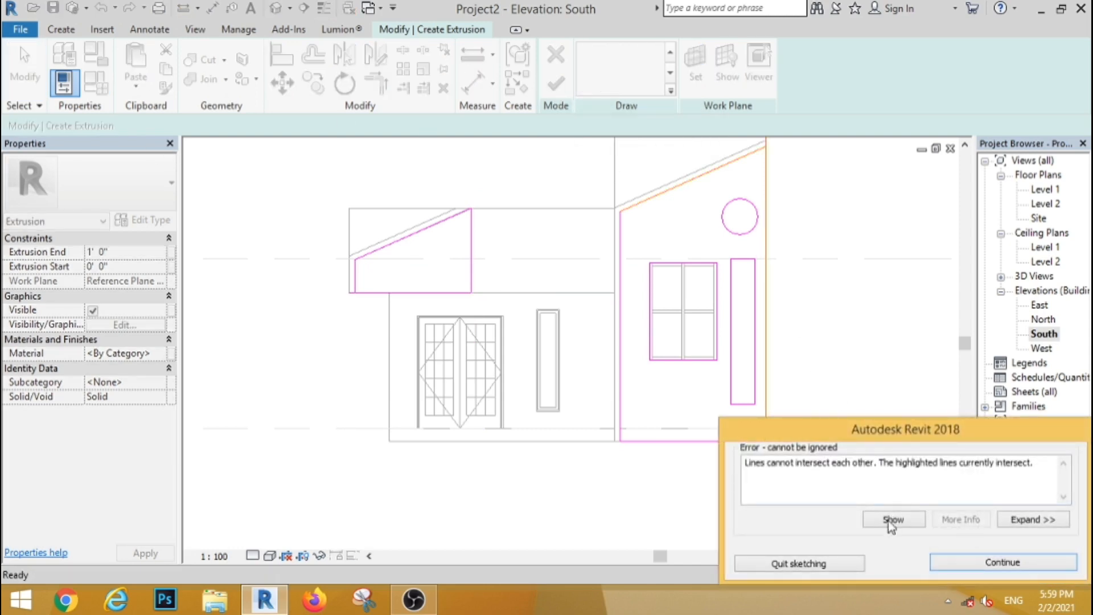
click(797, 564)
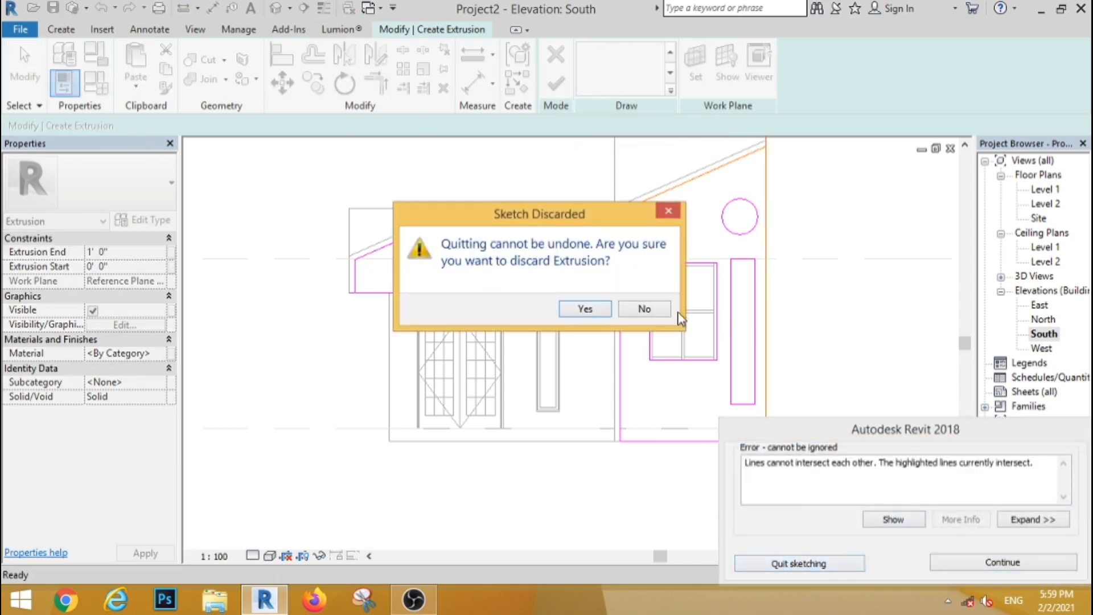
click(669, 212)
Step: Trim the tall wall's outer vertical profile line to the sloped line
scroll(790, 237, down, 2)
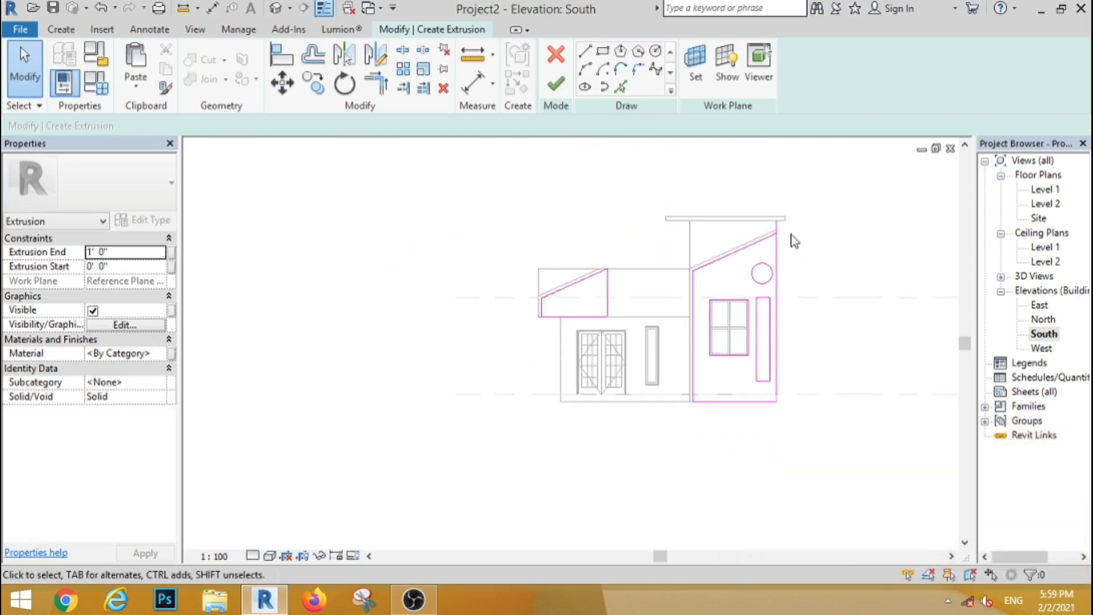
scroll(788, 271, up, 5)
key(t)
key(r)
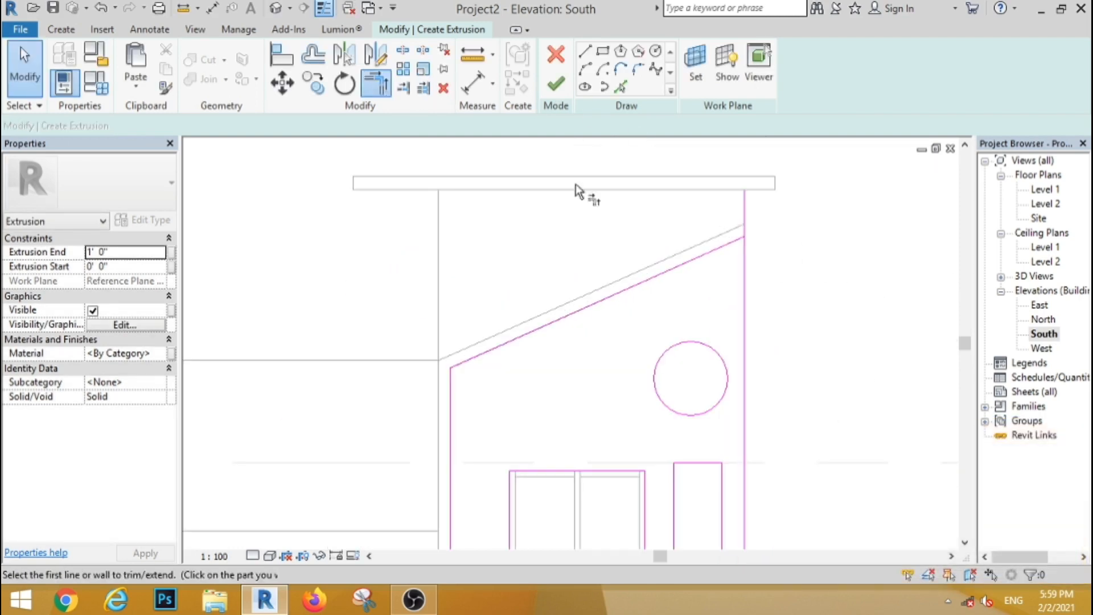
click(704, 257)
click(739, 296)
scroll(565, 195, down, 3)
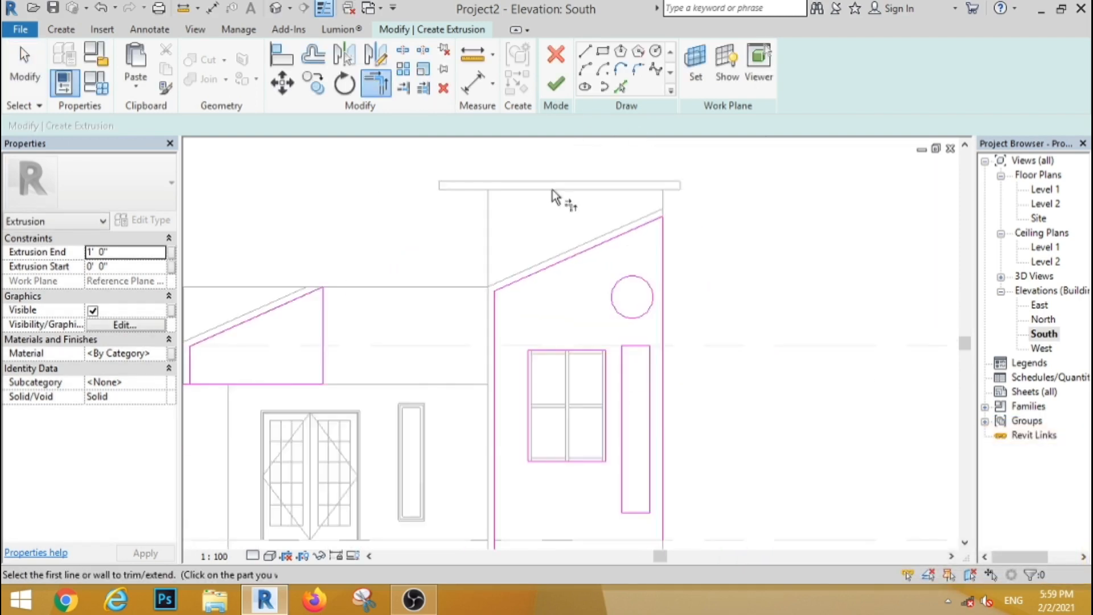
Step: Extend the tall profile's outer vertical line to meet the base line in a corner
scroll(598, 470, up, 2)
scroll(598, 469, up, 1)
click(617, 464)
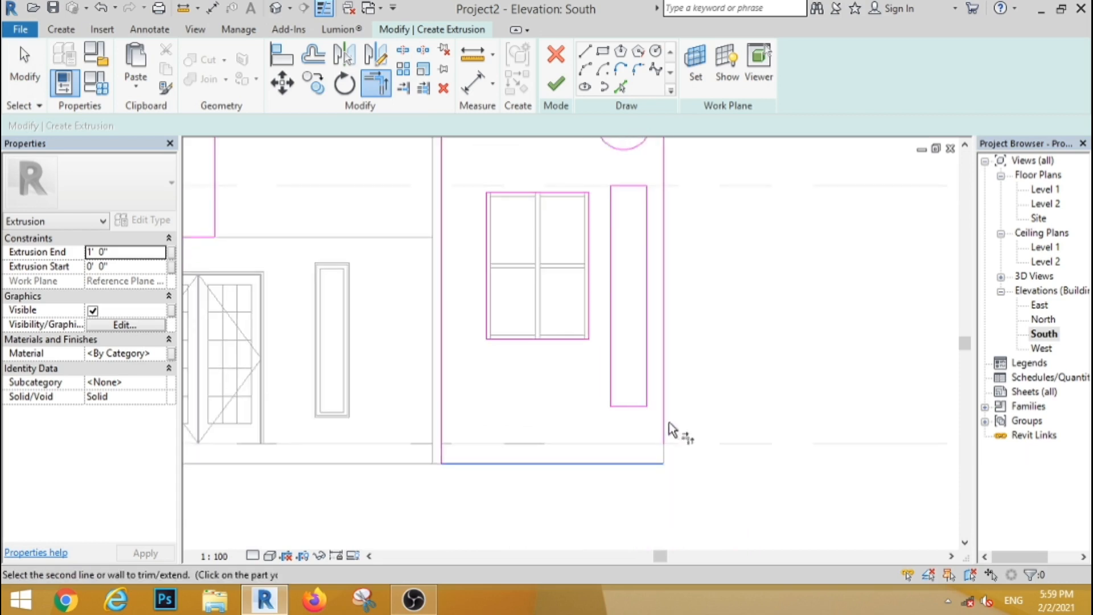
click(664, 437)
scroll(678, 443, down, 3)
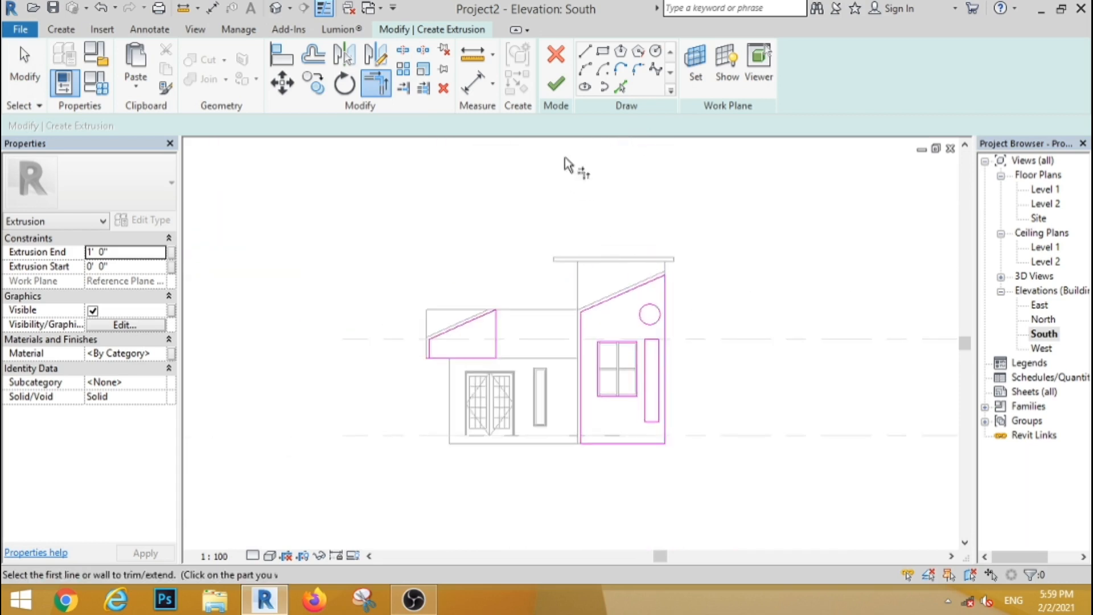
Step: Trim the lower profile's bottom line at the band's inner vertical edge and finish the infill panel extrusion
click(555, 87)
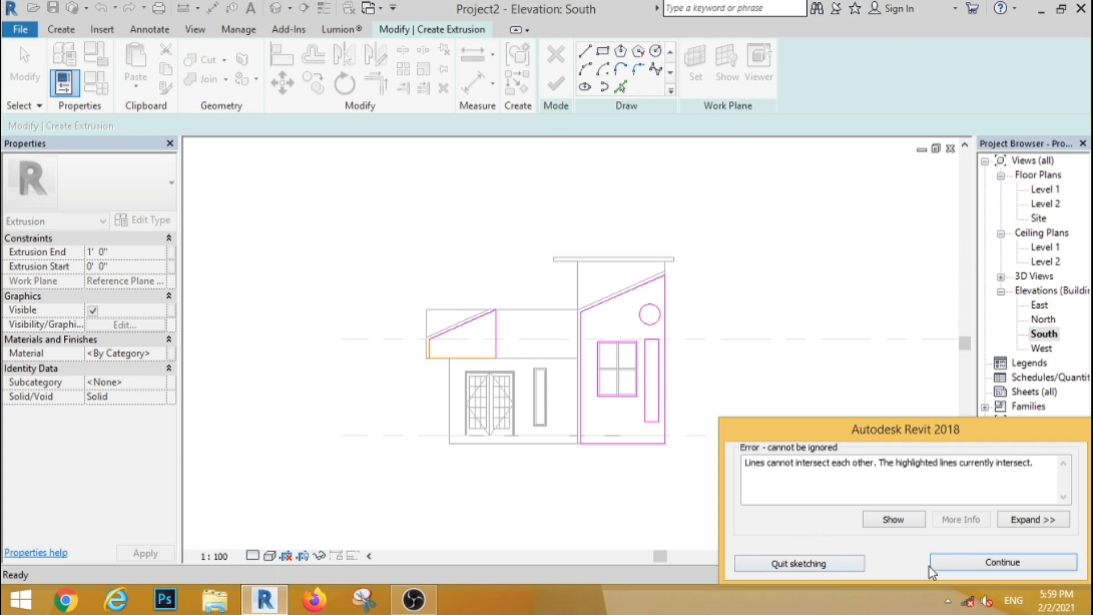
click(948, 565)
scroll(465, 394, up, 5)
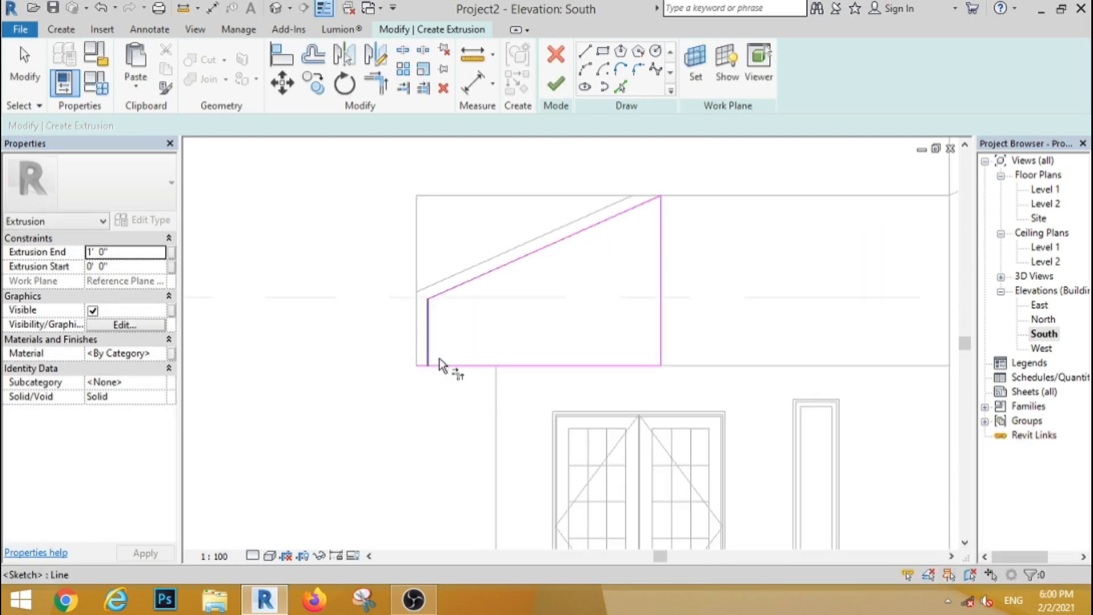
click(462, 365)
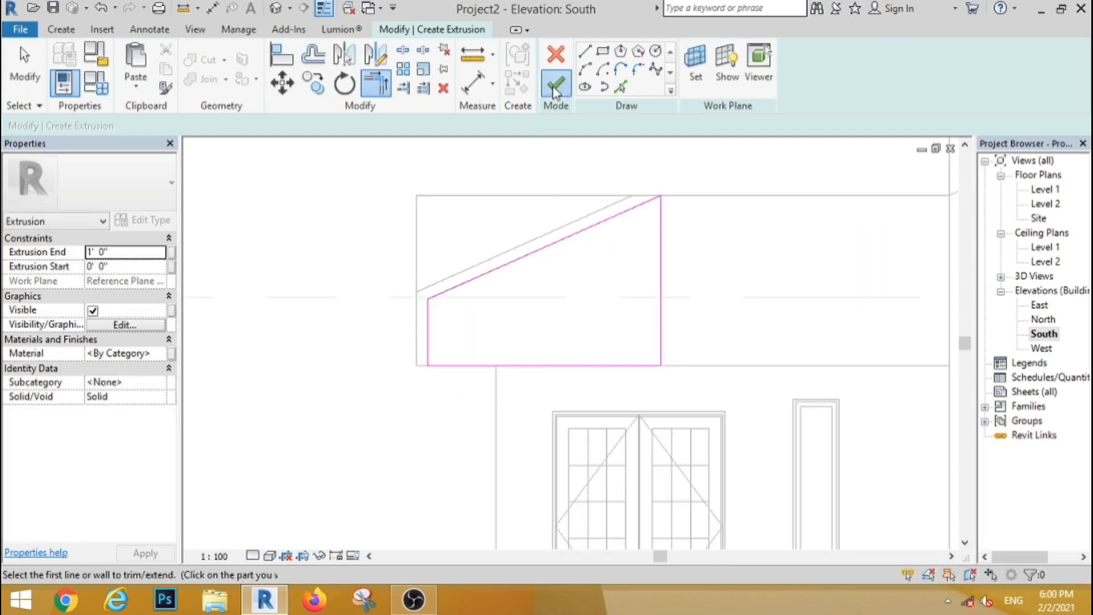
click(555, 91)
scroll(387, 258, down, 4)
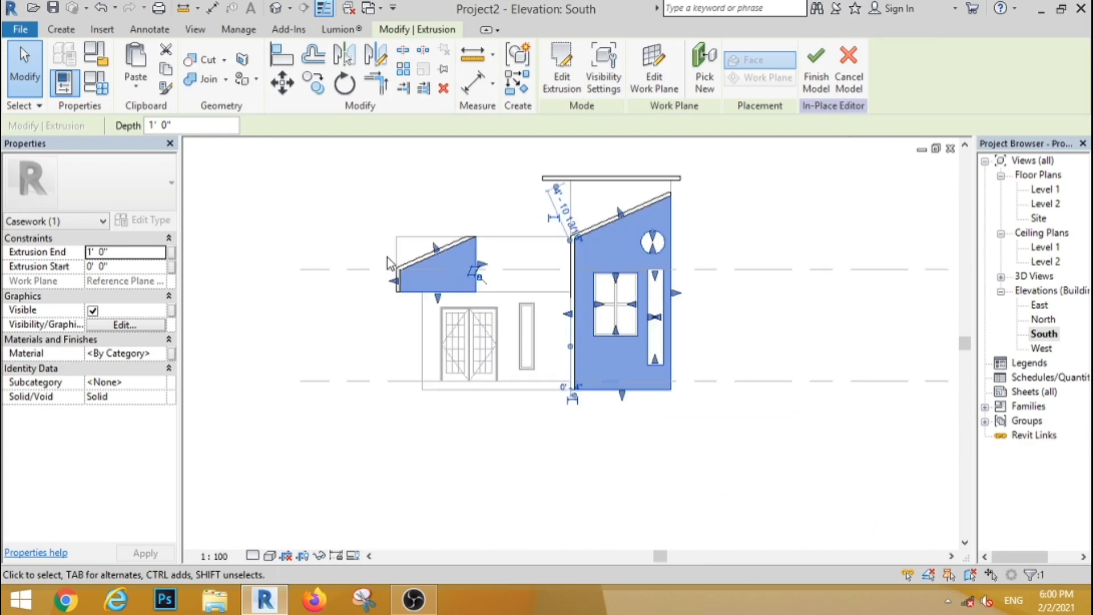
scroll(323, 293, up, 1)
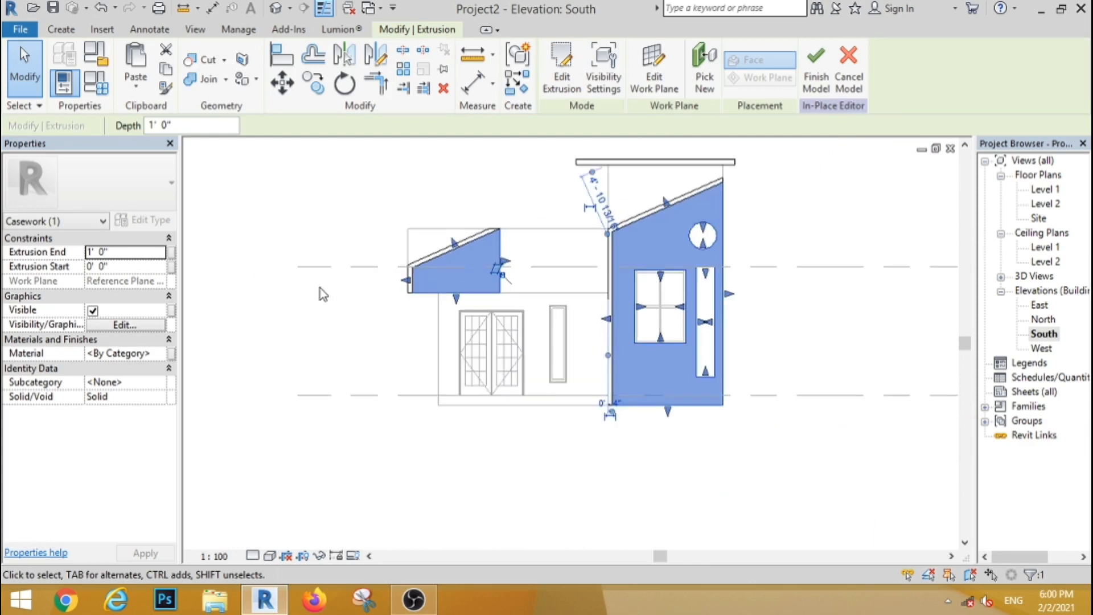
click(345, 361)
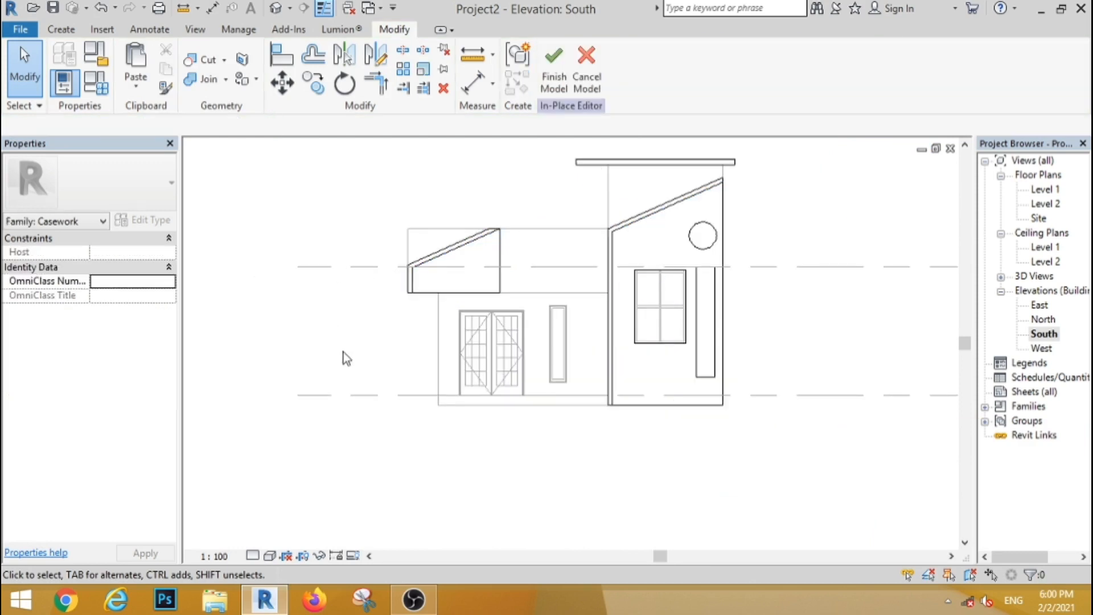
Step: In the 3D view, set the extrusion end of the flat cap above the tall block to 6"
click(277, 14)
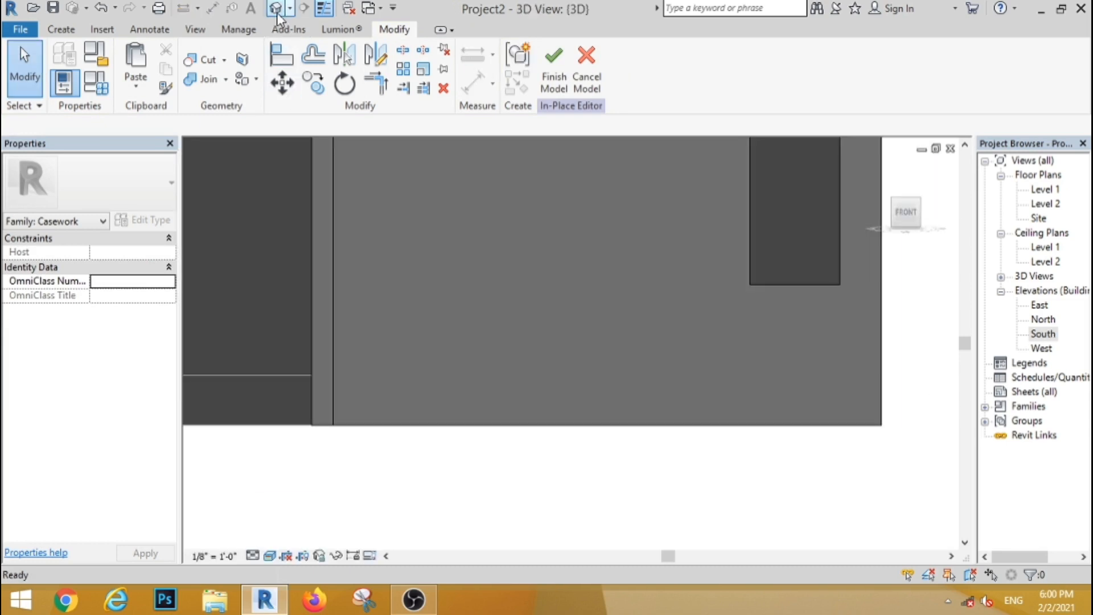
scroll(517, 482, down, 4)
scroll(412, 463, up, 2)
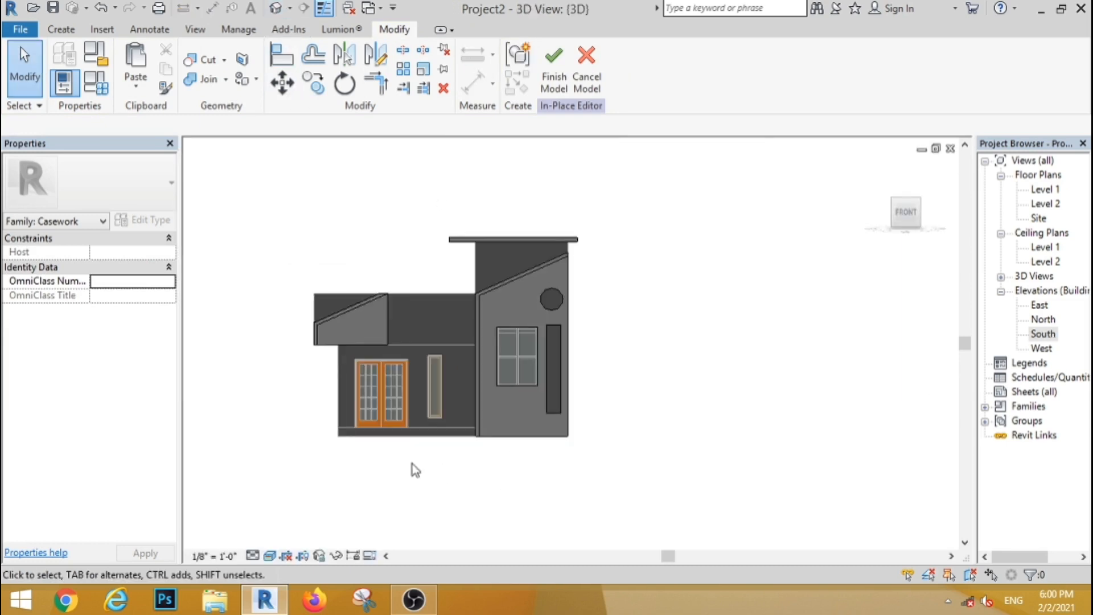
shift+middle_drag(324, 472, 391, 518)
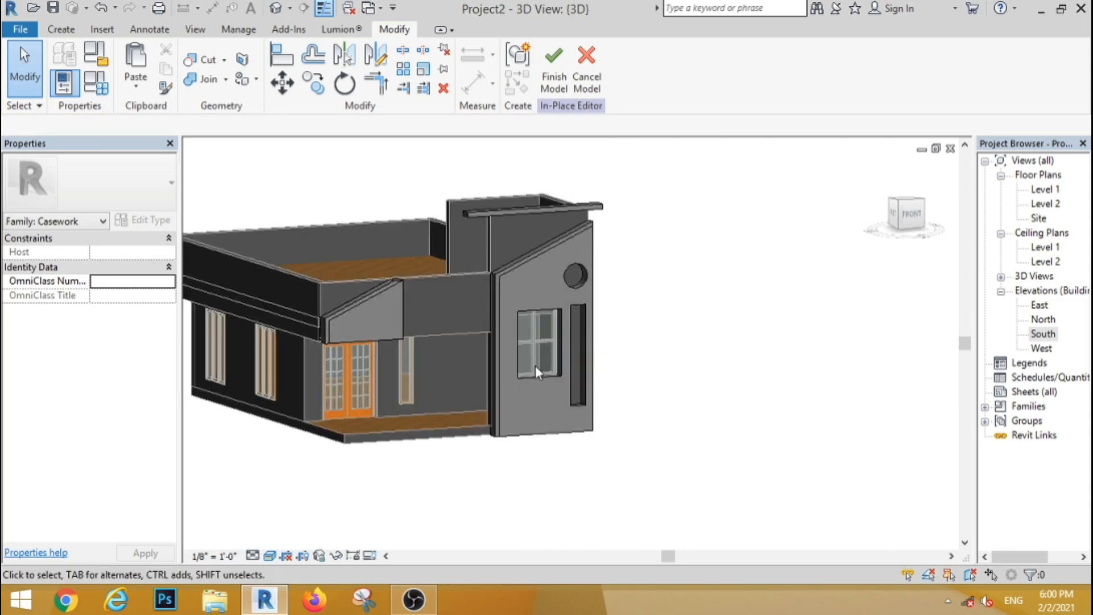
scroll(535, 365, down, 2)
scroll(335, 355, up, 2)
scroll(334, 356, up, 1)
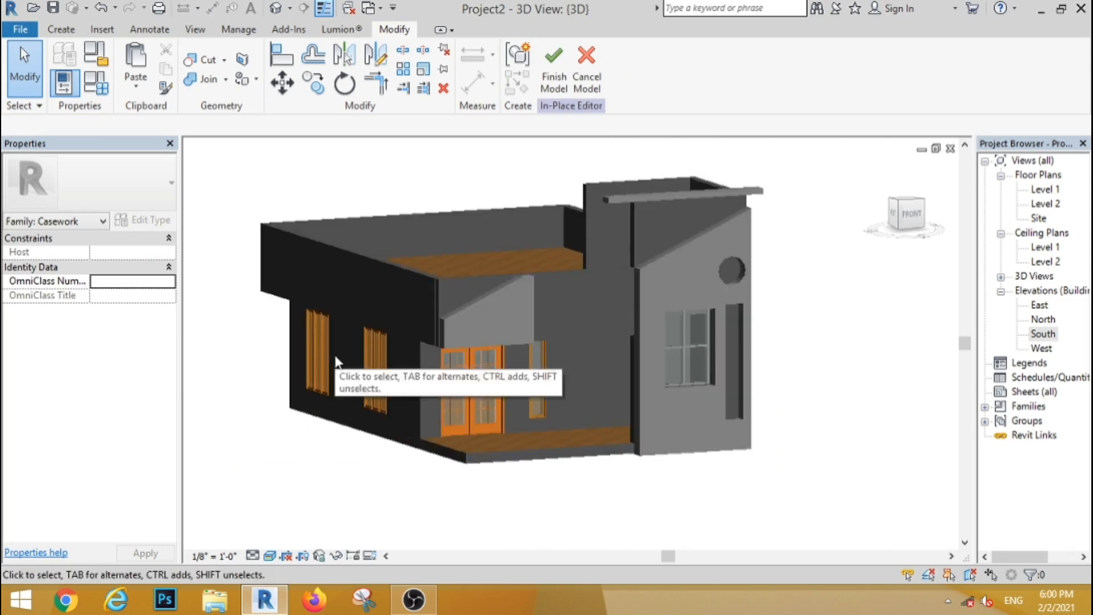
click(610, 199)
click(133, 252)
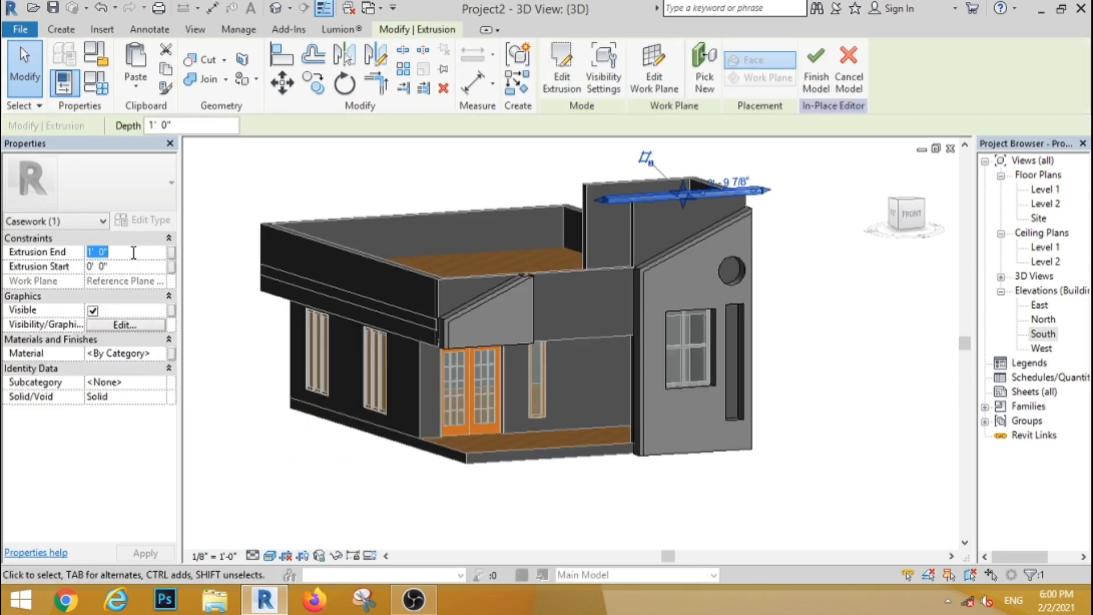
text(6')
key(Return)
click(260, 428)
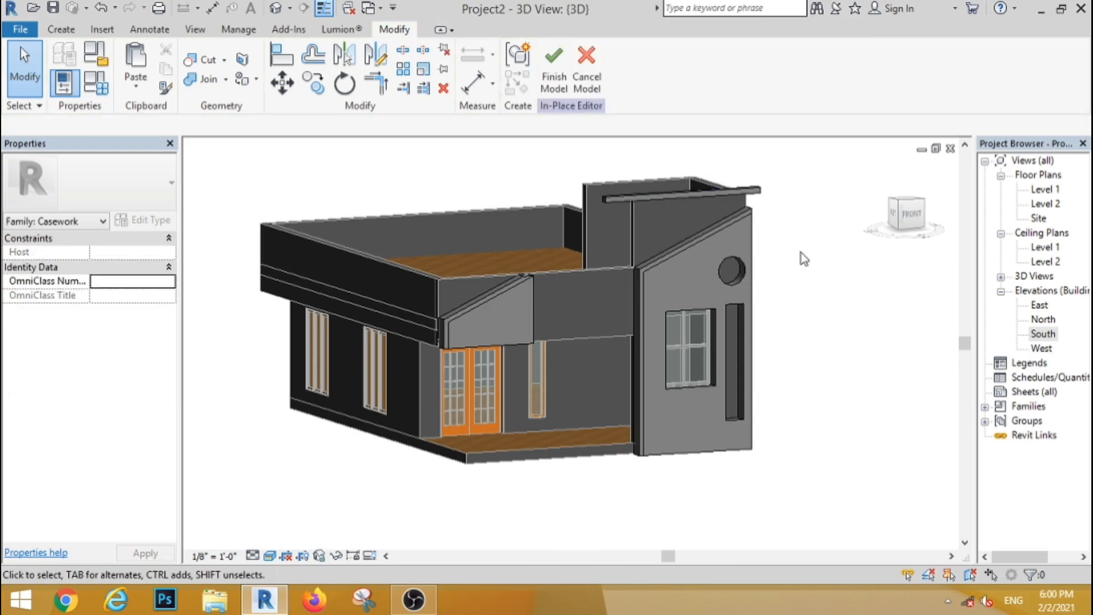
Step: In the left-side view, stretch the flat cap back across the tall block to slightly overhang its rear wall
click(892, 219)
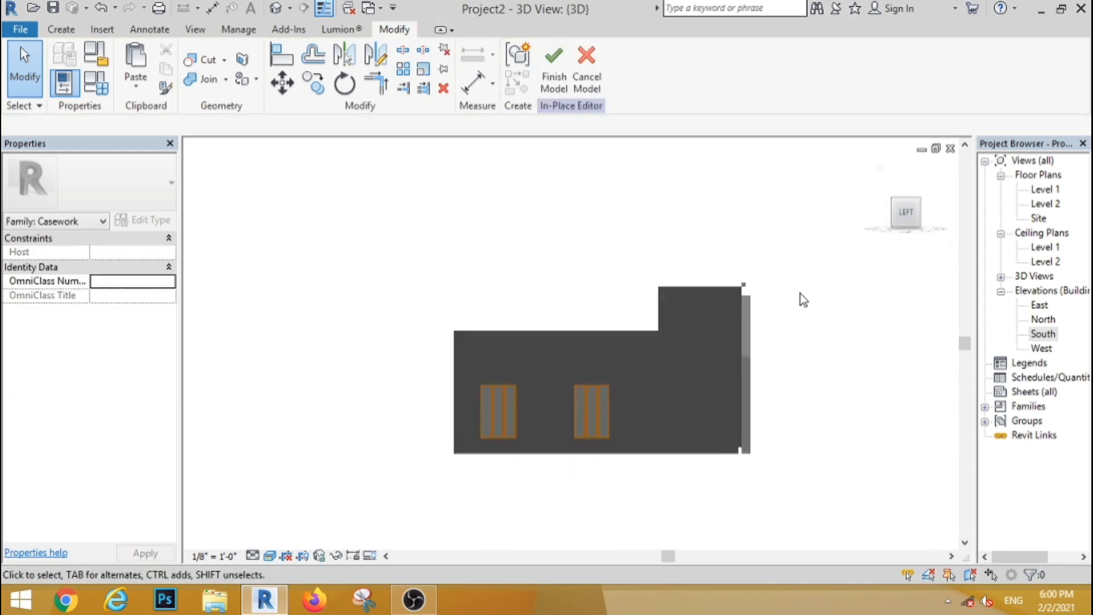
scroll(780, 279, up, 4)
click(759, 263)
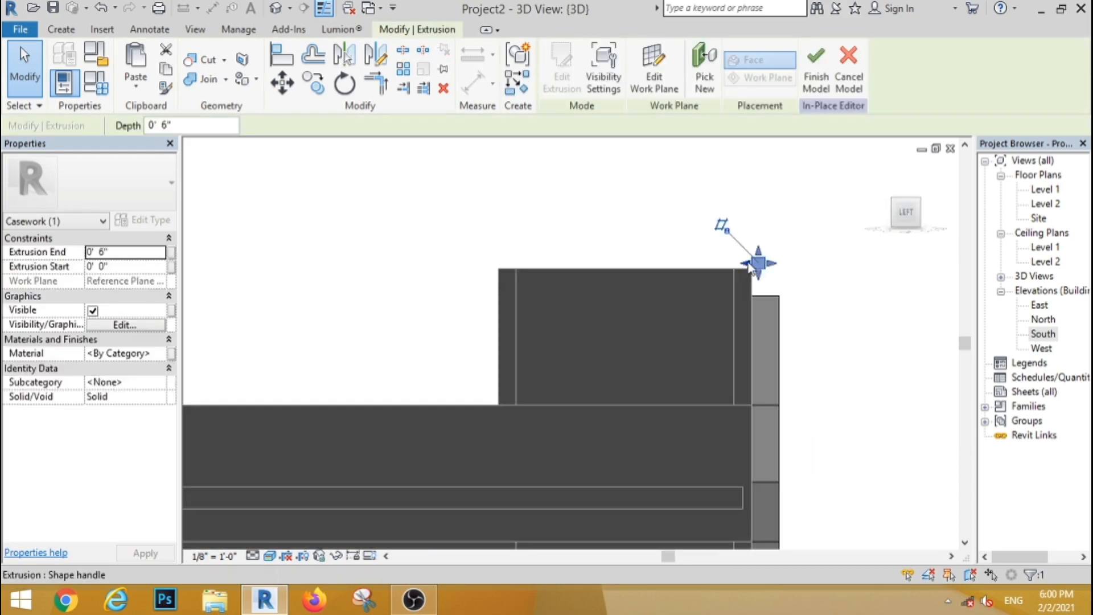
drag(760, 263, 484, 278)
click(822, 324)
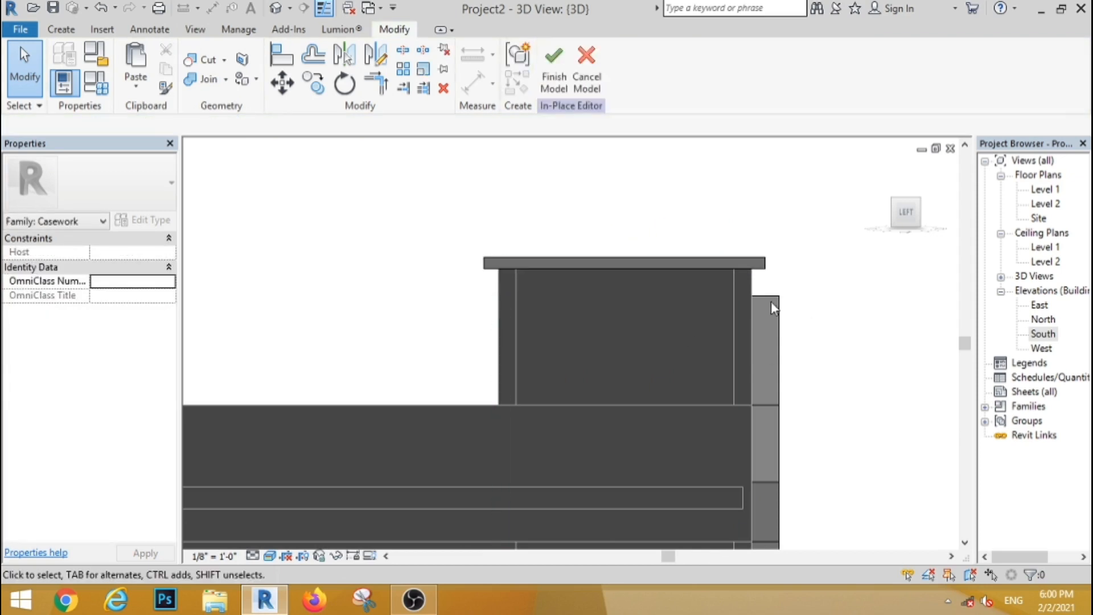
Step: Set the extrusion end of the sloped facade bands to 6"
shift+middle_drag(844, 316, 817, 363)
scroll(642, 282, down, 4)
scroll(734, 350, up, 3)
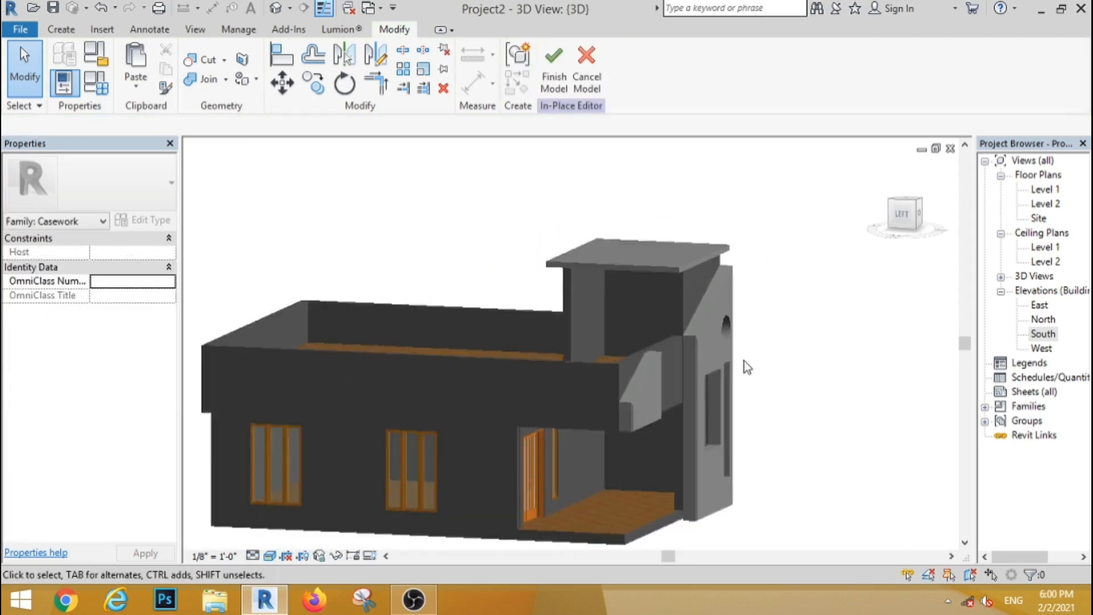
click(673, 322)
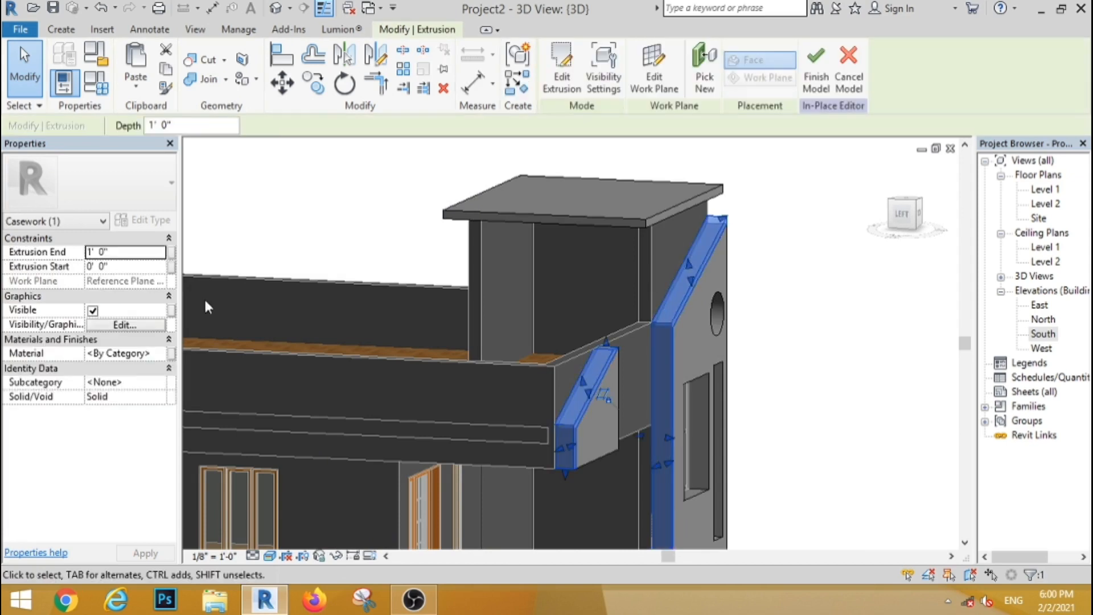
click(119, 251)
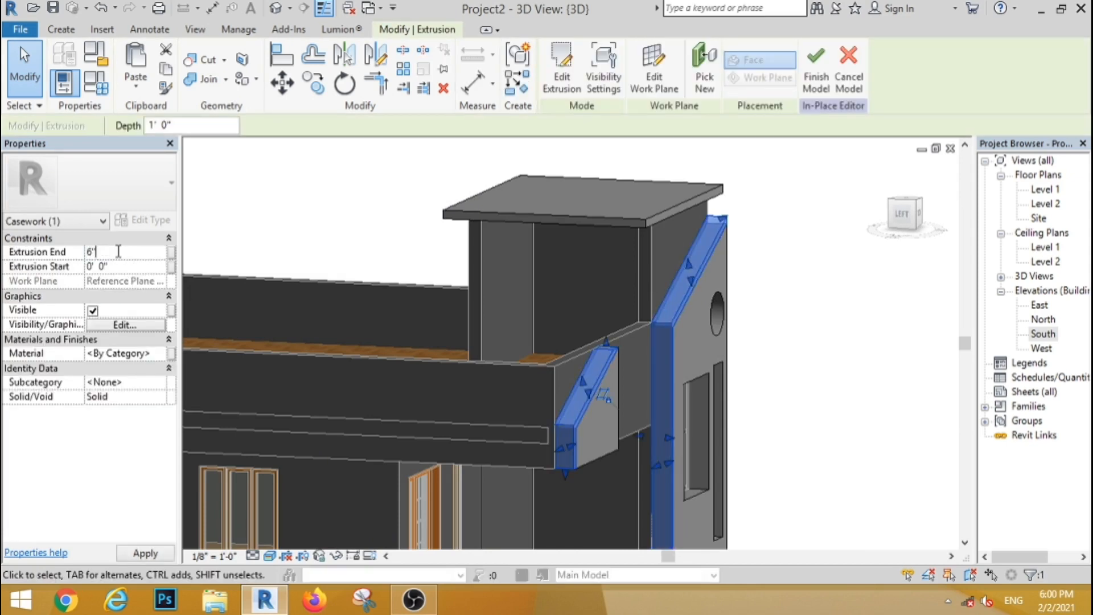
click(598, 302)
Step: Set the infill panel's extrusion end to 3"
click(688, 300)
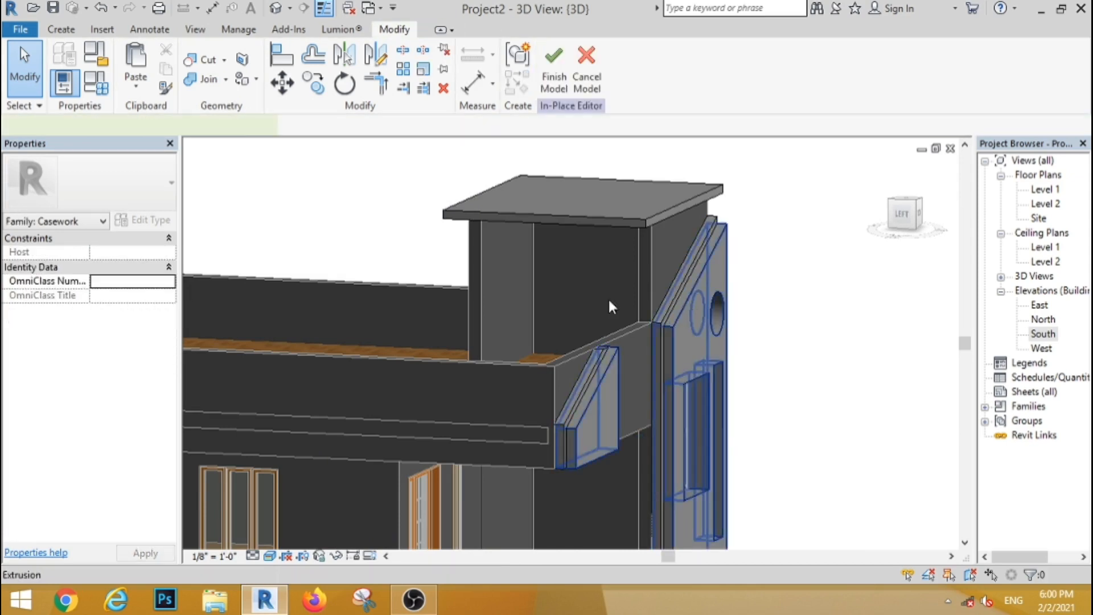
click(125, 251)
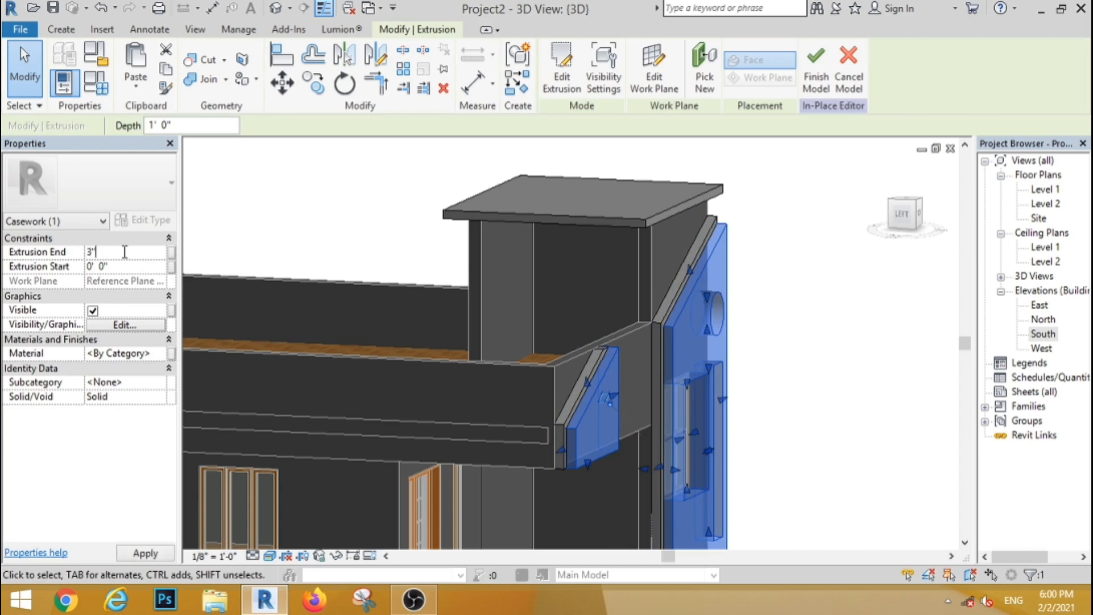
click(356, 238)
shift+middle_drag(357, 238, 534, 422)
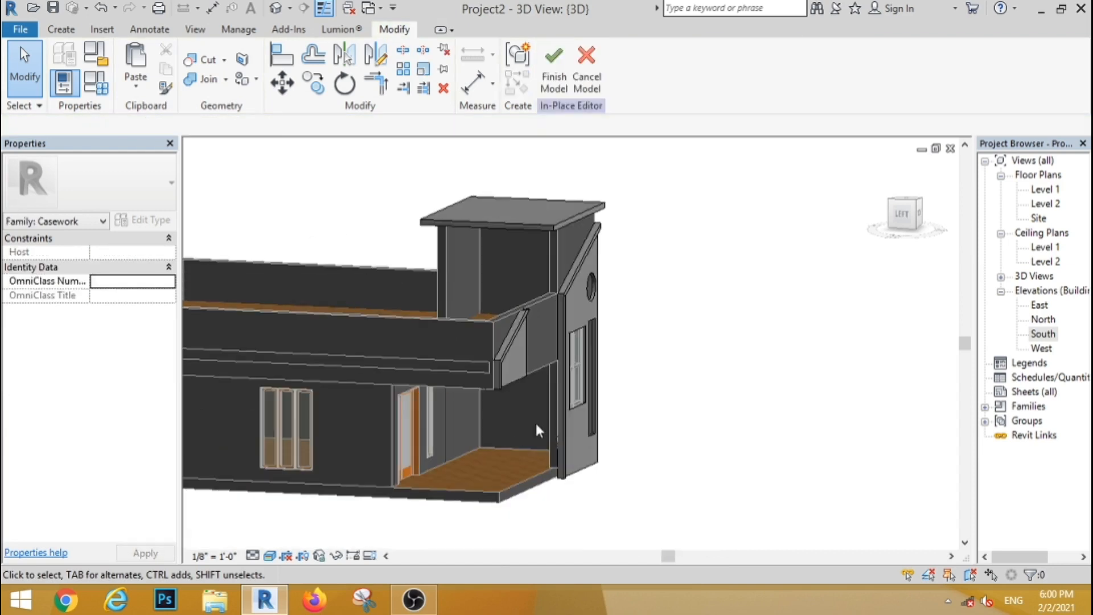
shift+middle_drag(637, 394, 262, 360)
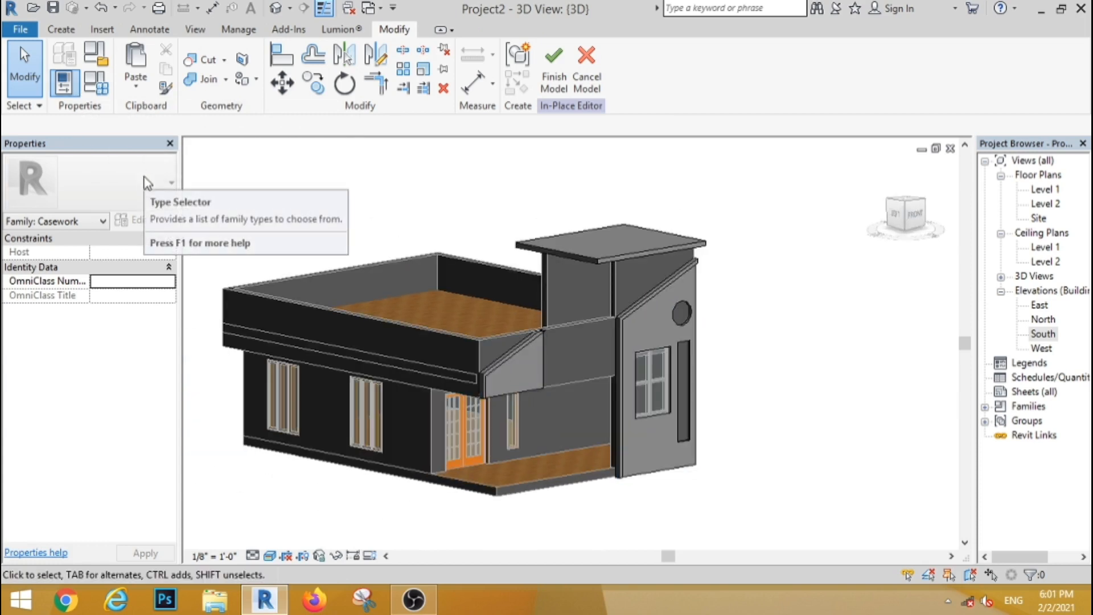
click(61, 29)
click(132, 68)
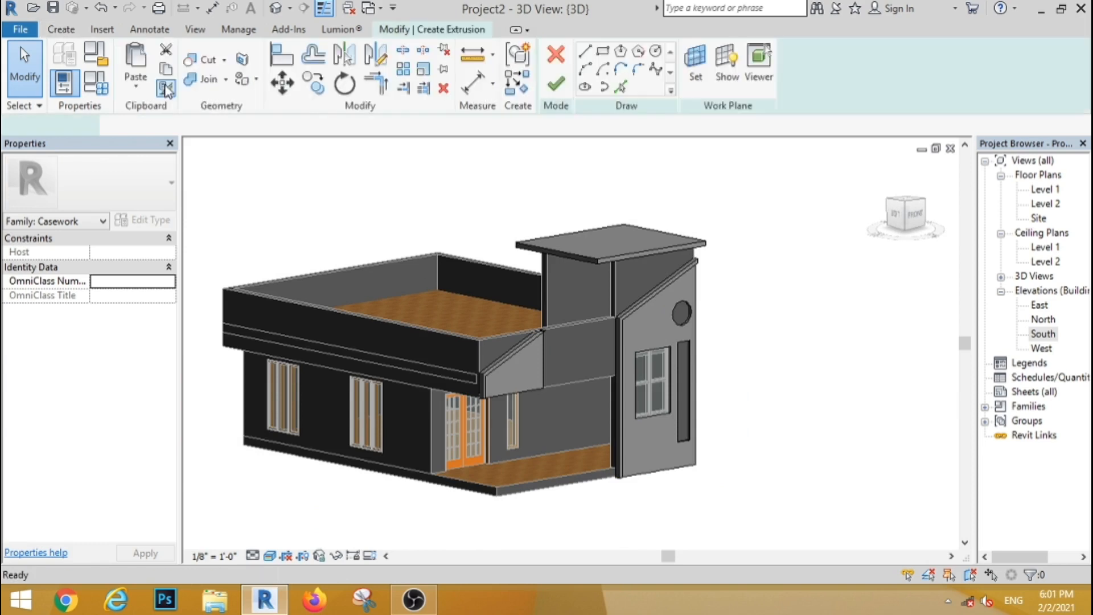
click(555, 54)
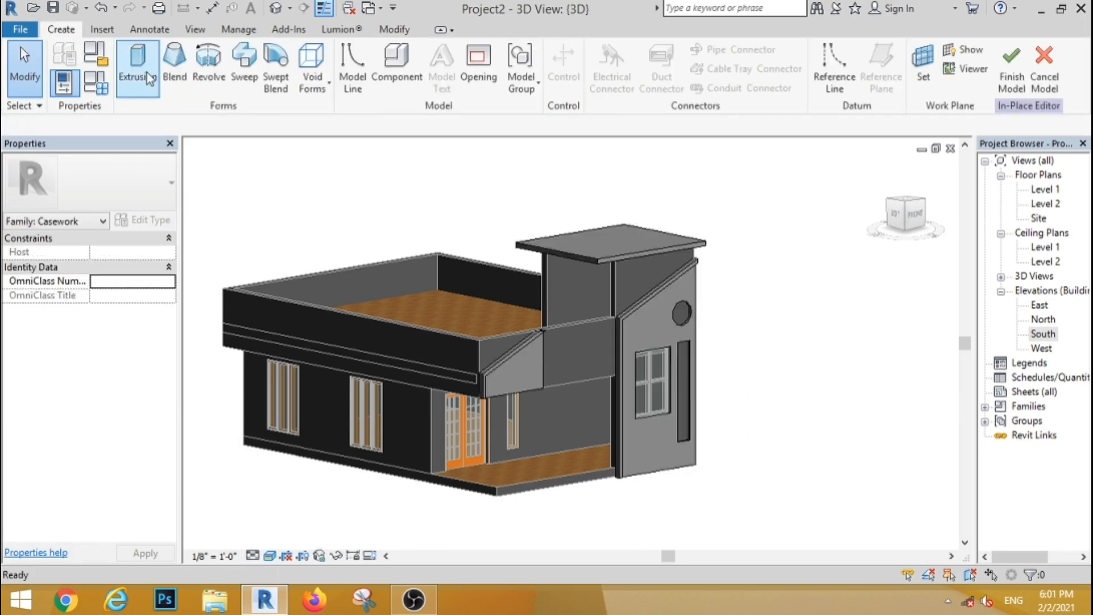
Step: Create a sweep whose path follows the lower edges of the side and front parapet walls, and finish the path
click(247, 71)
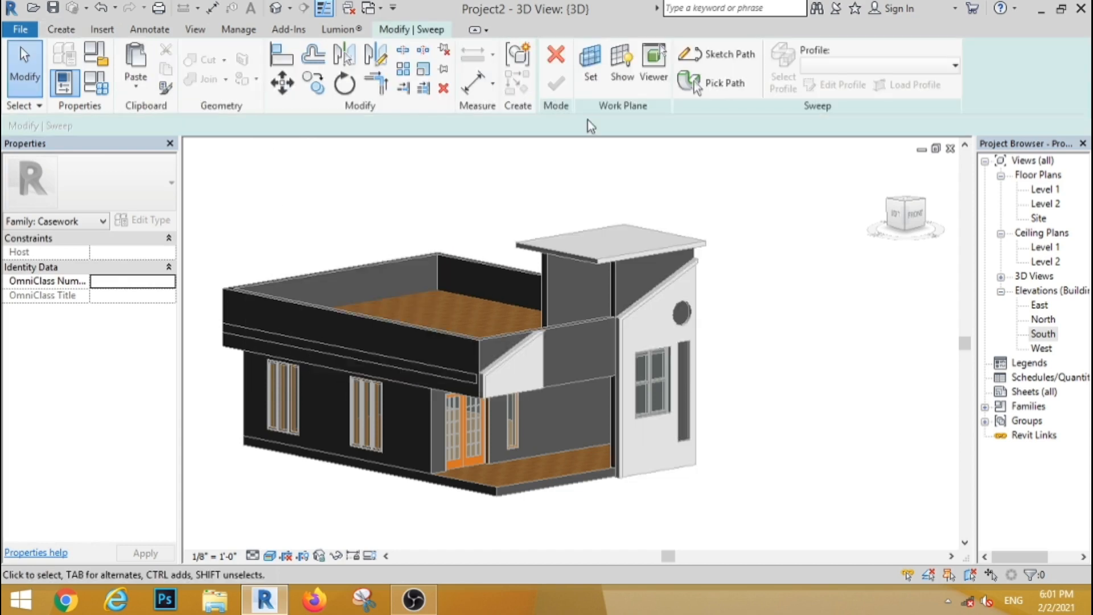
click(694, 90)
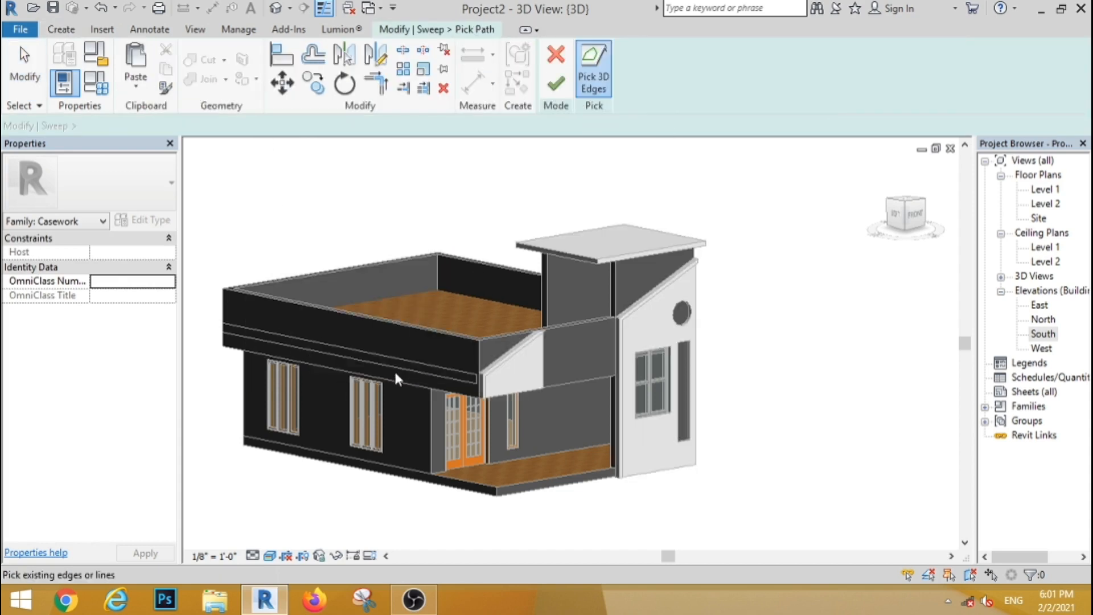
click(569, 386)
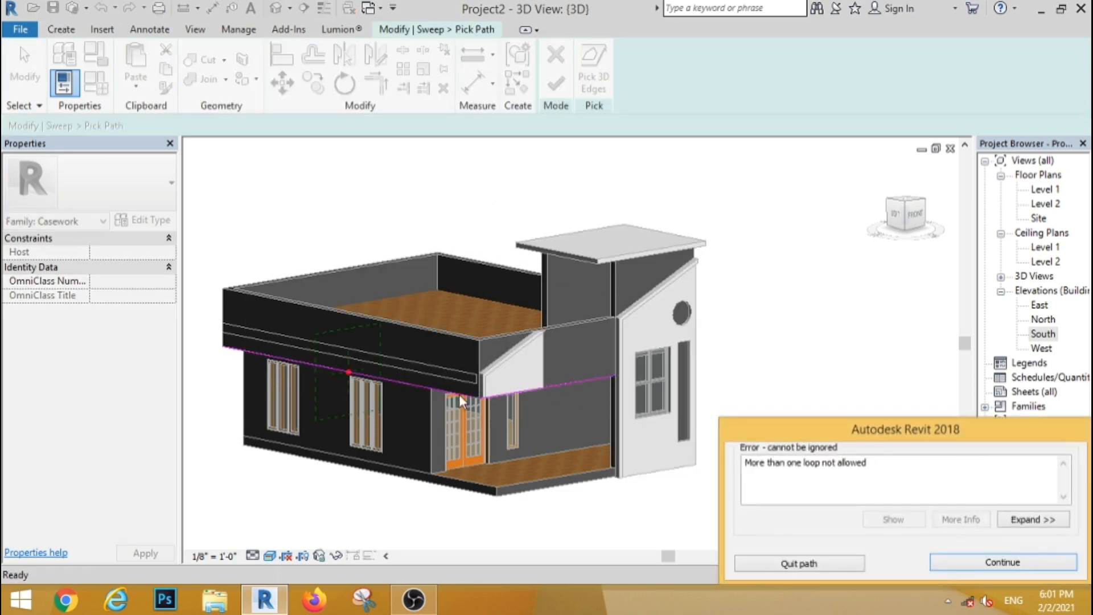
click(940, 561)
key(t)
key(r)
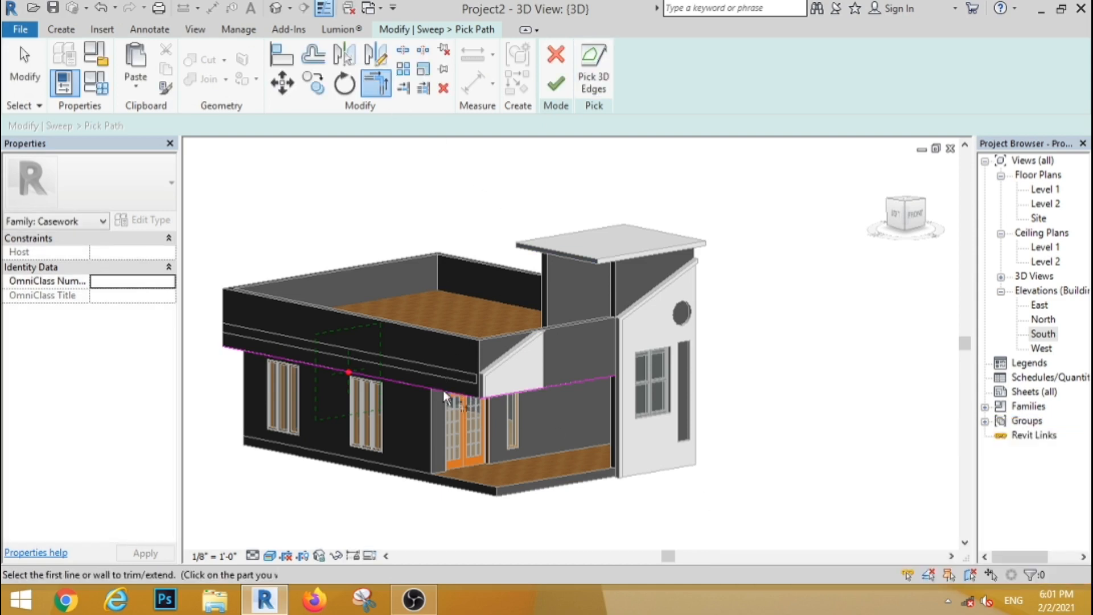
click(557, 86)
Step: In the front view, sketch a thin rectangular sweep profile about 1'-6" high against the parapet's outer face and finish the sweep
click(910, 219)
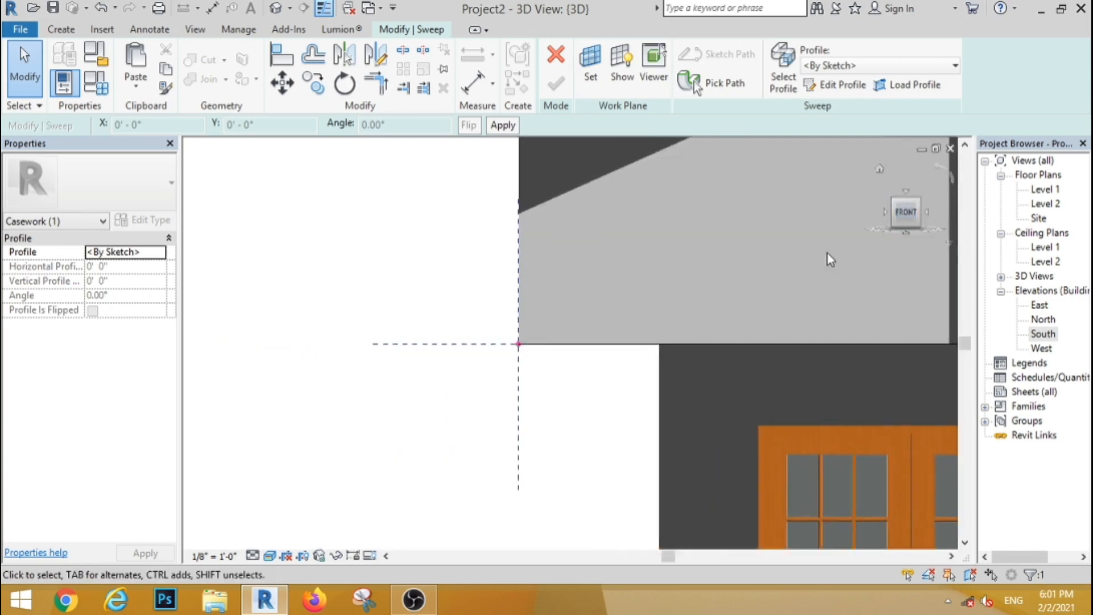
click(824, 85)
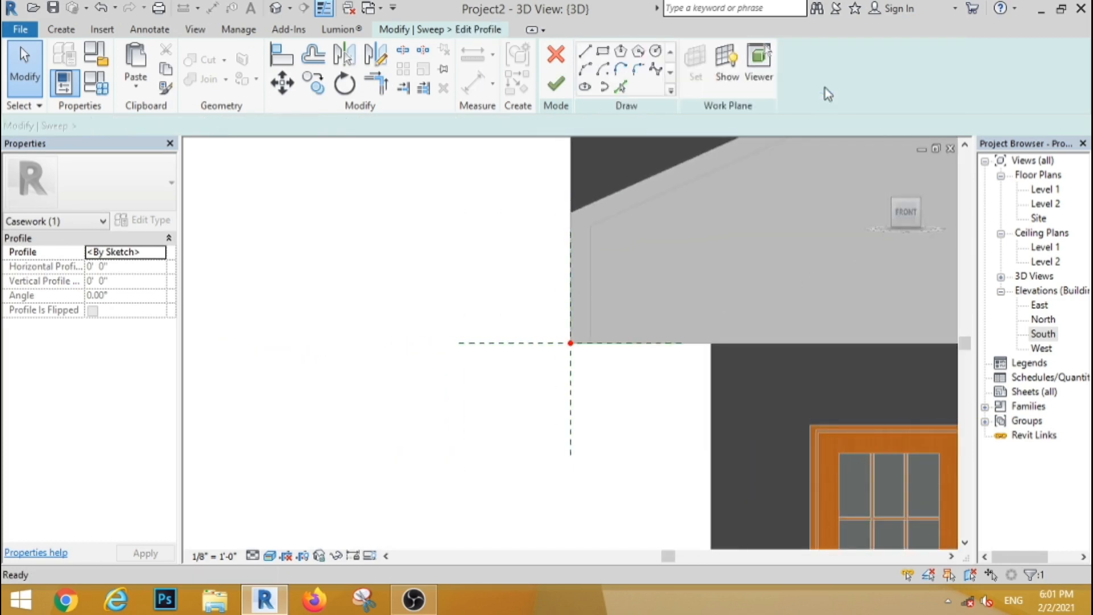
click(605, 52)
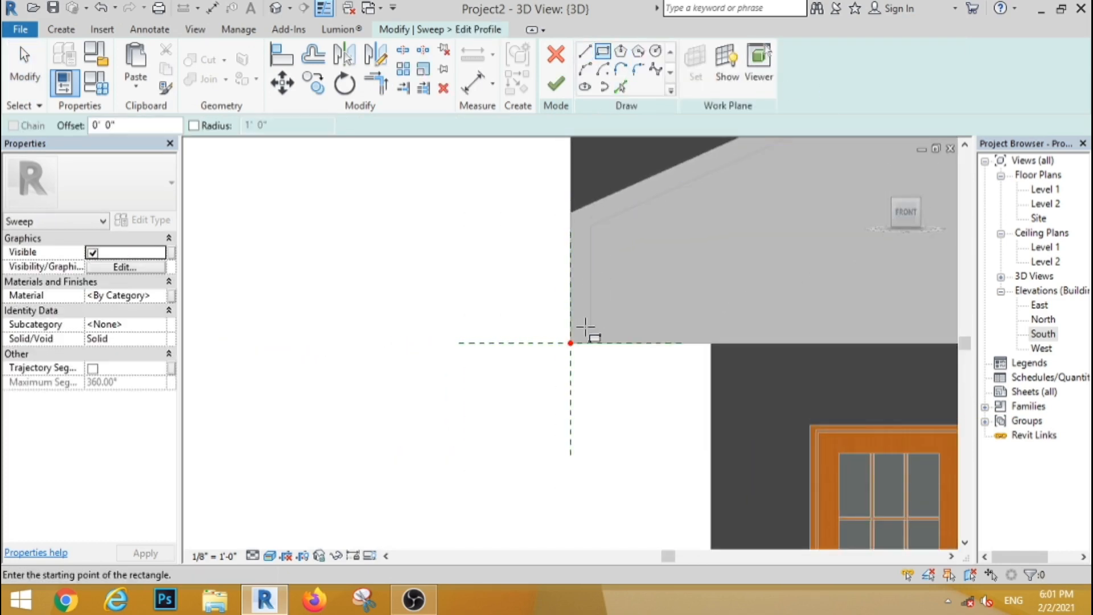
scroll(575, 320, up, 3)
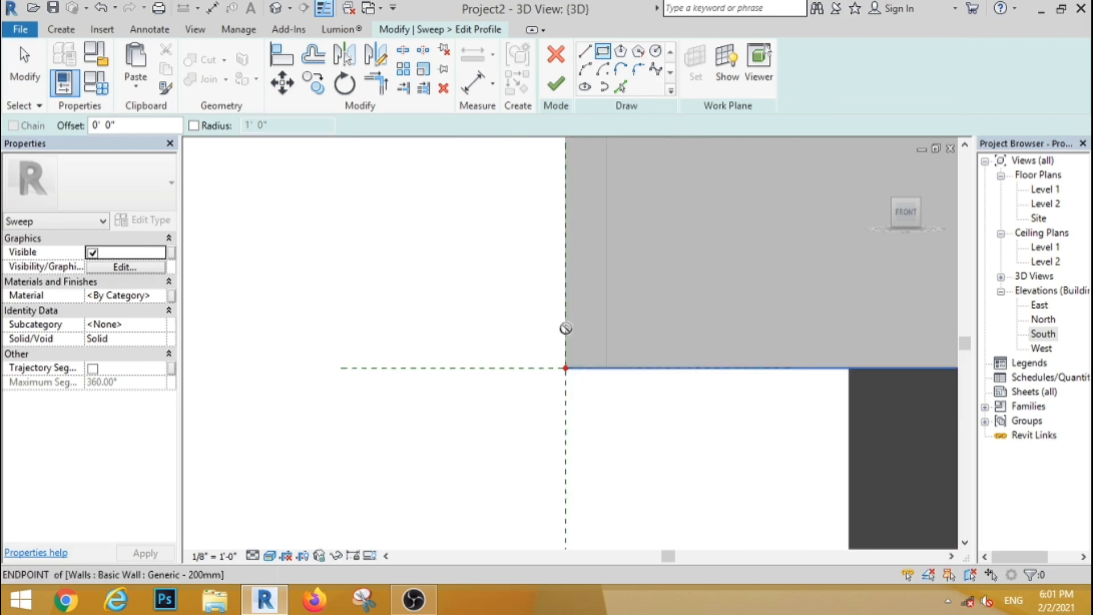
click(566, 330)
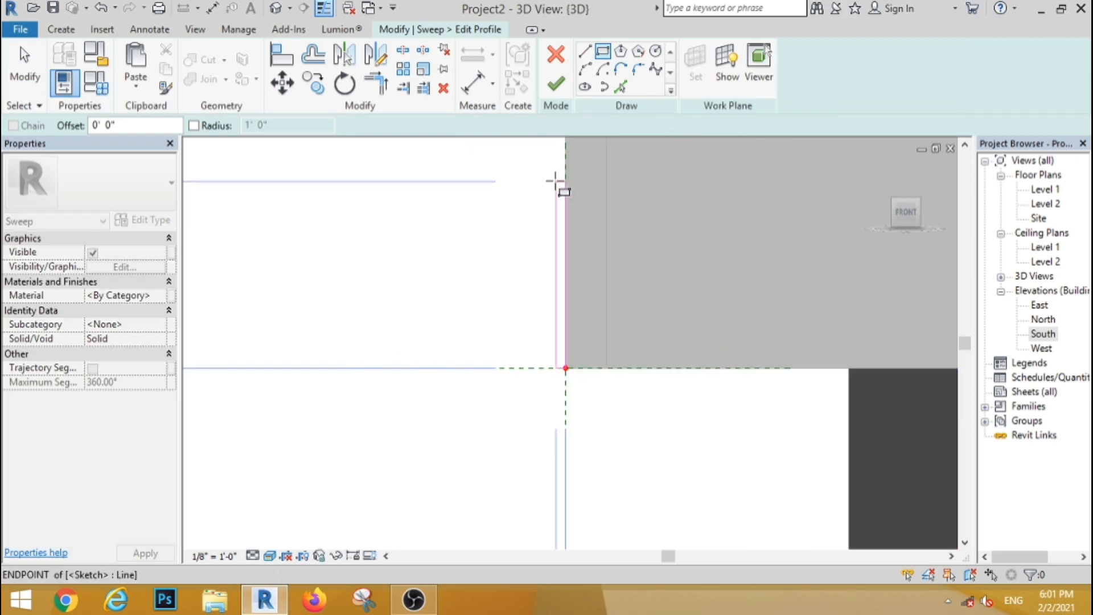
click(554, 181)
scroll(501, 251, down, 2)
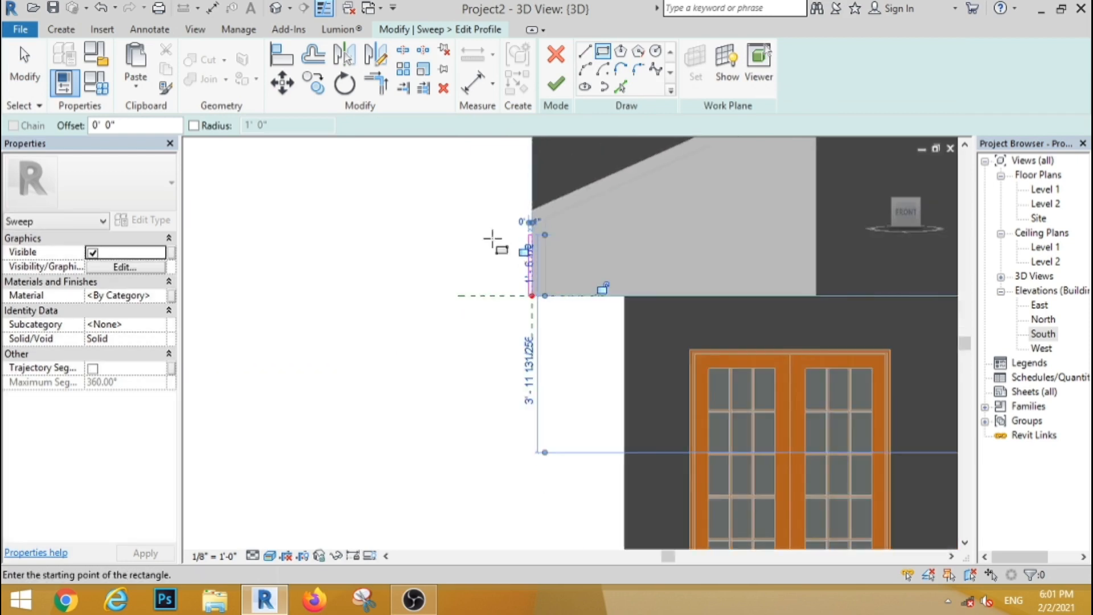
click(555, 85)
click(563, 89)
scroll(367, 306, down, 3)
scroll(367, 307, down, 3)
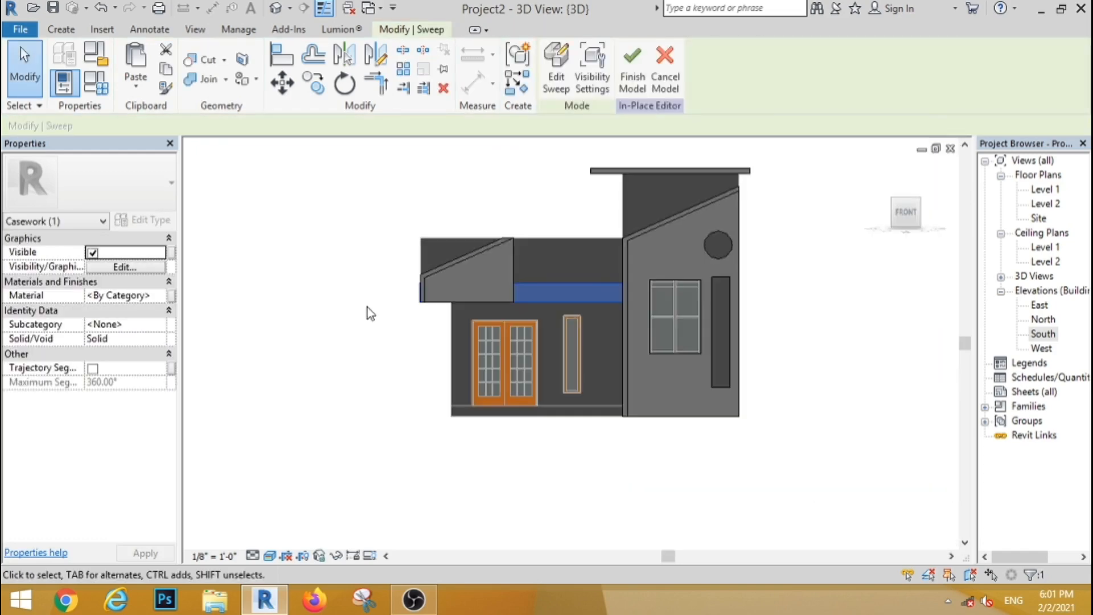
shift+middle_drag(361, 303, 495, 374)
click(476, 459)
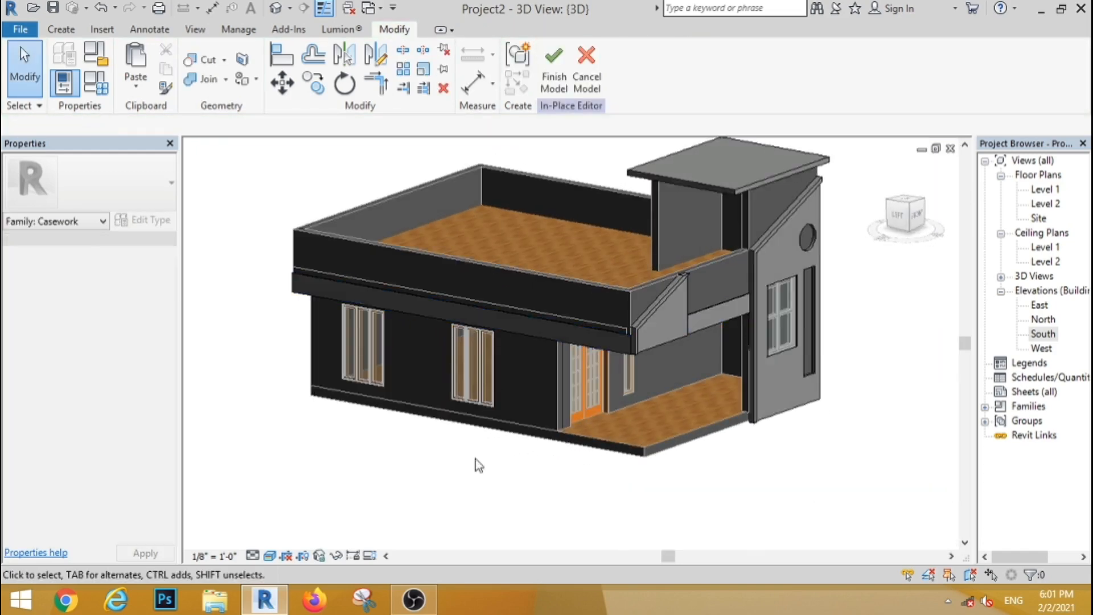
Step: In the left-side view, start an extrusion with its work plane on the side wall's face
scroll(515, 415, up, 2)
click(901, 214)
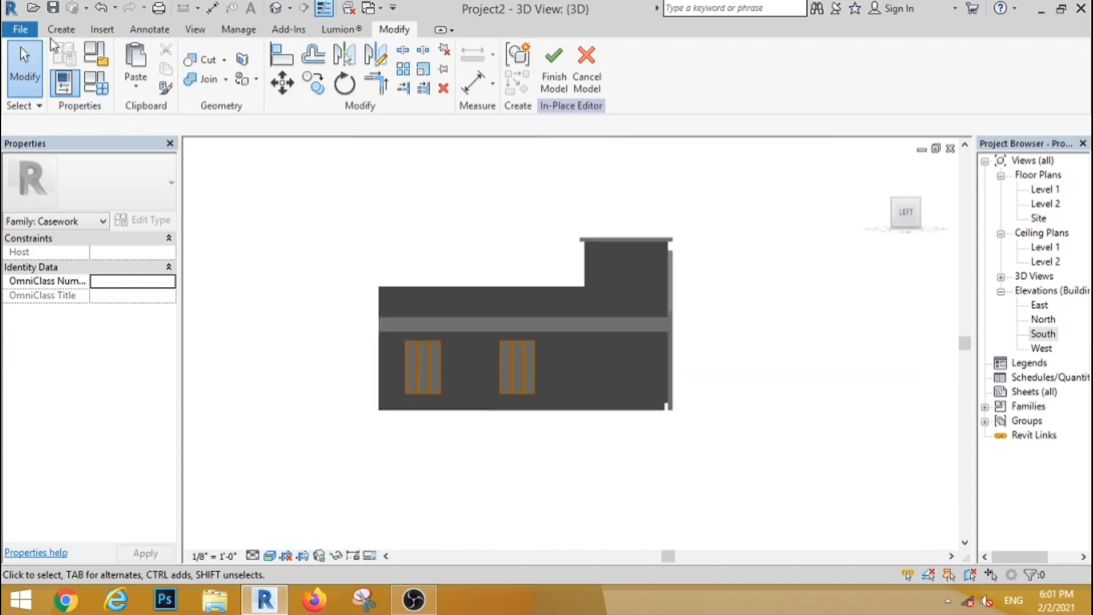
click(61, 29)
click(149, 64)
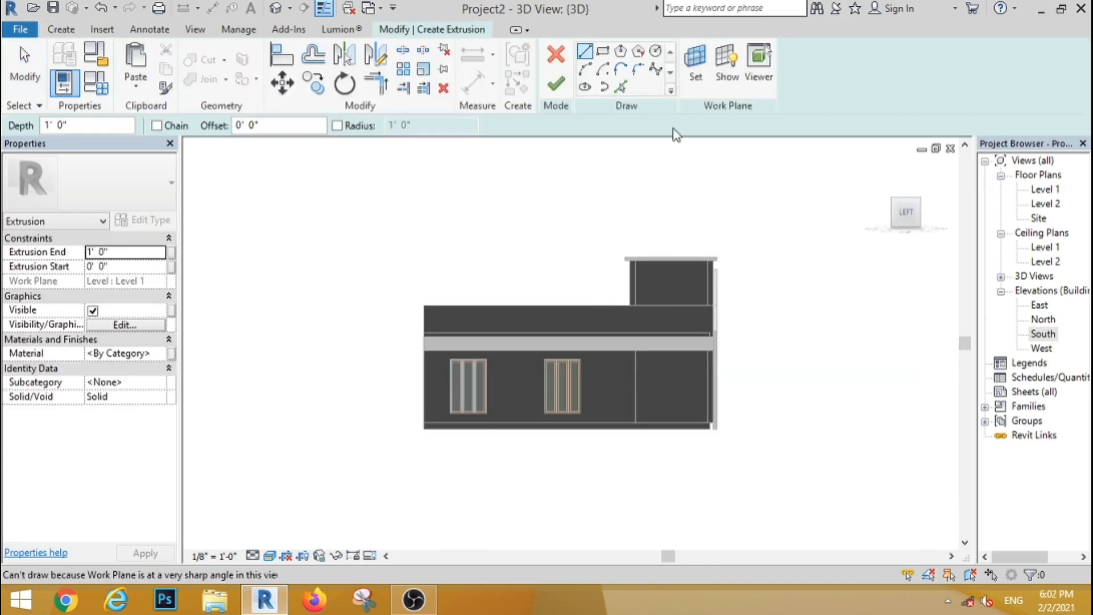
click(696, 63)
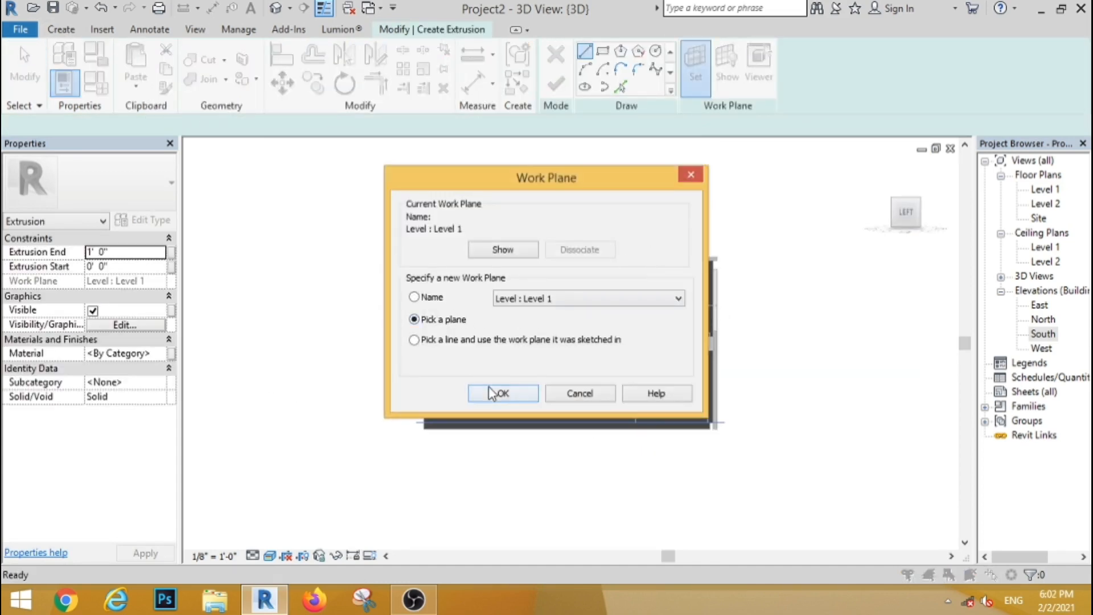
click(501, 392)
click(569, 321)
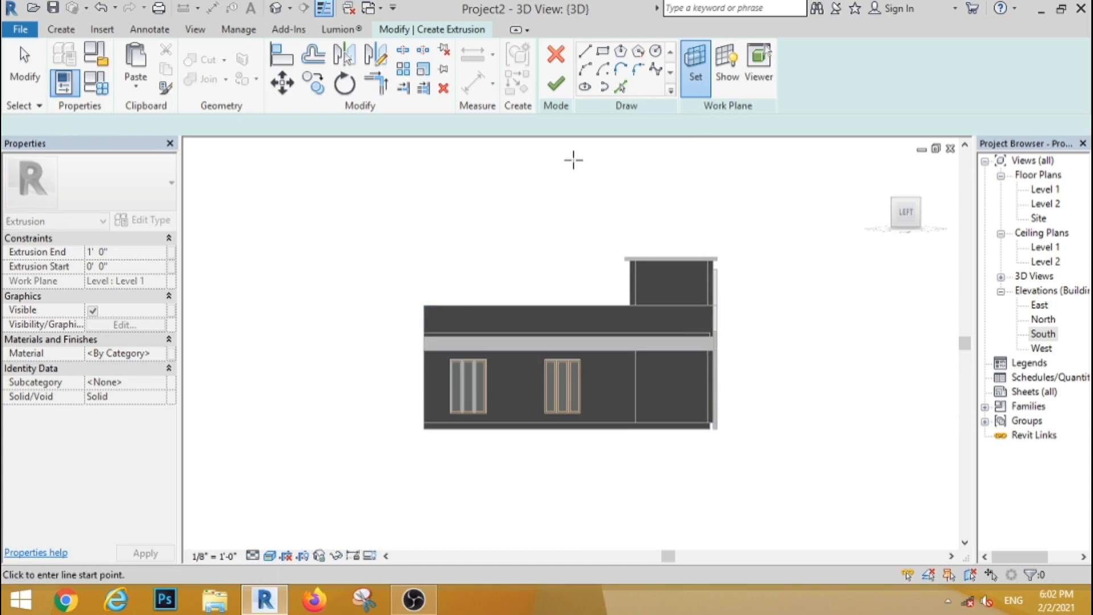
Step: Sketch a narrow column rectangle at the porch corner from the base up to the underside of the parapet band, and finish the extrusion
click(603, 51)
scroll(691, 495, up, 5)
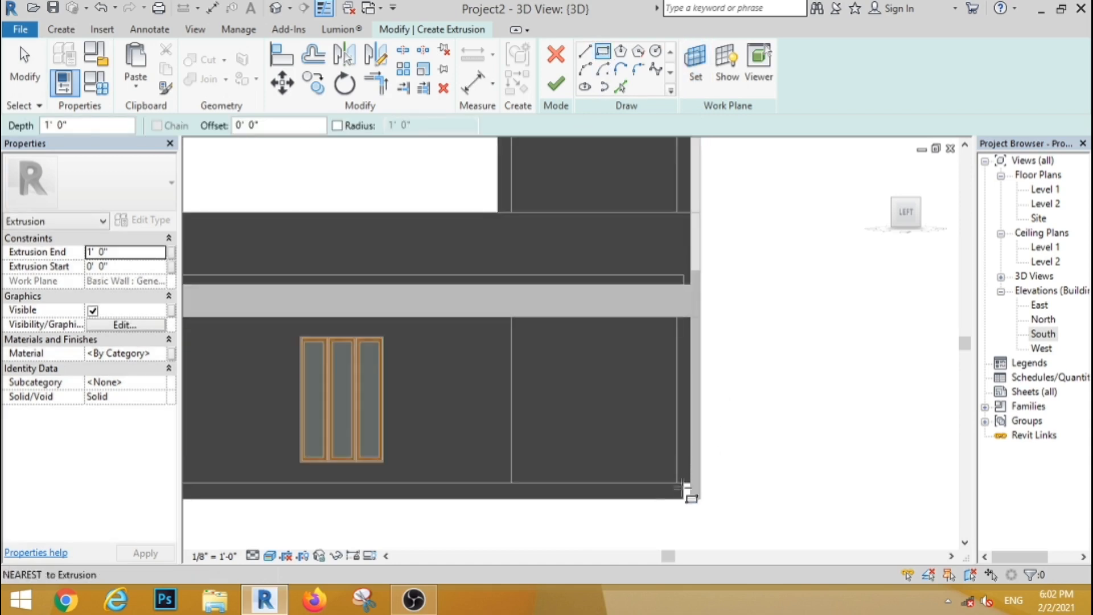
click(692, 499)
scroll(692, 499, down, 3)
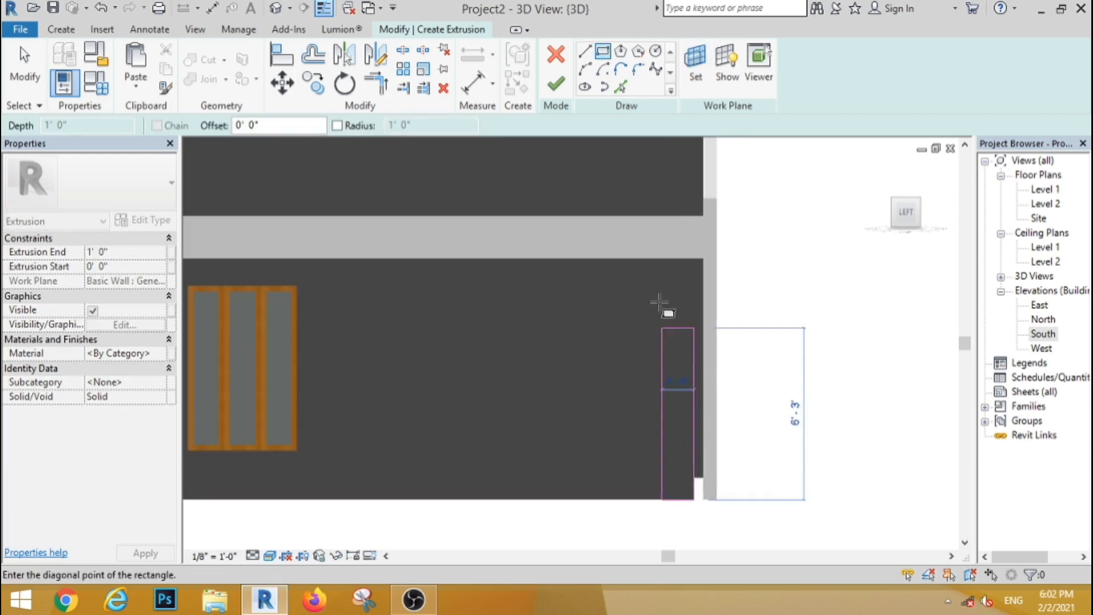
click(672, 258)
click(556, 85)
click(796, 340)
scroll(713, 267, down, 2)
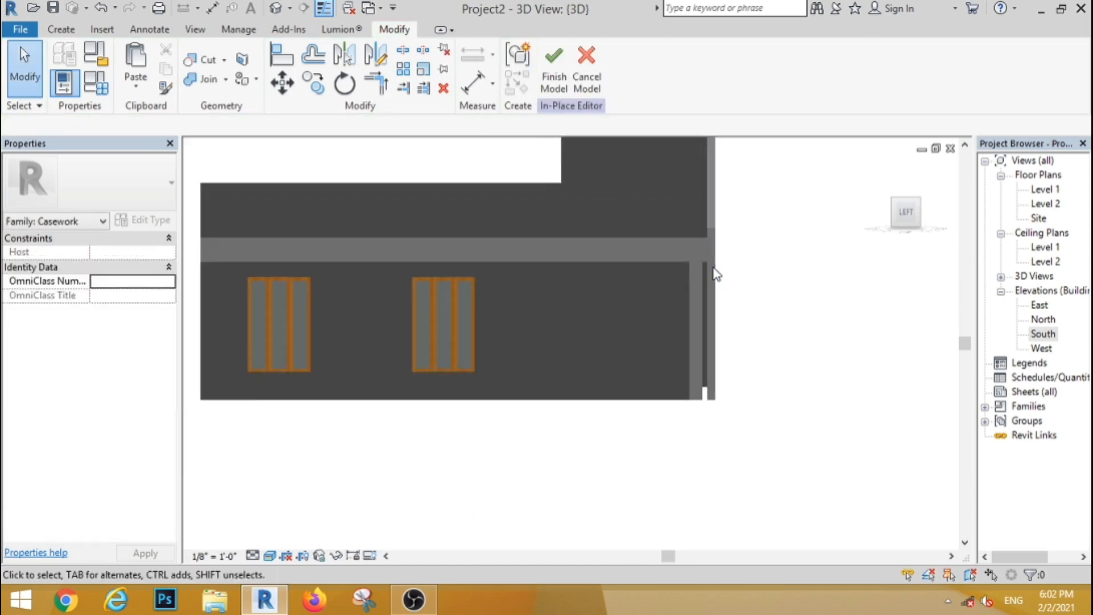
Step: In the front view, shift the column inward so its outer face lines up with the porch slab's corner
shift+middle_drag(846, 290, 456, 371)
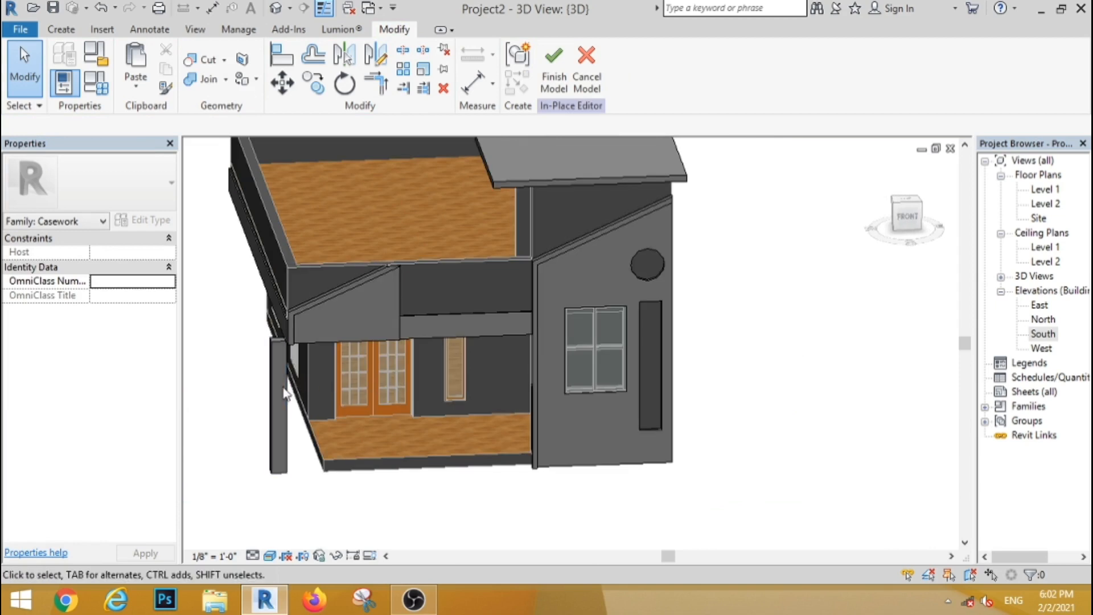
click(271, 361)
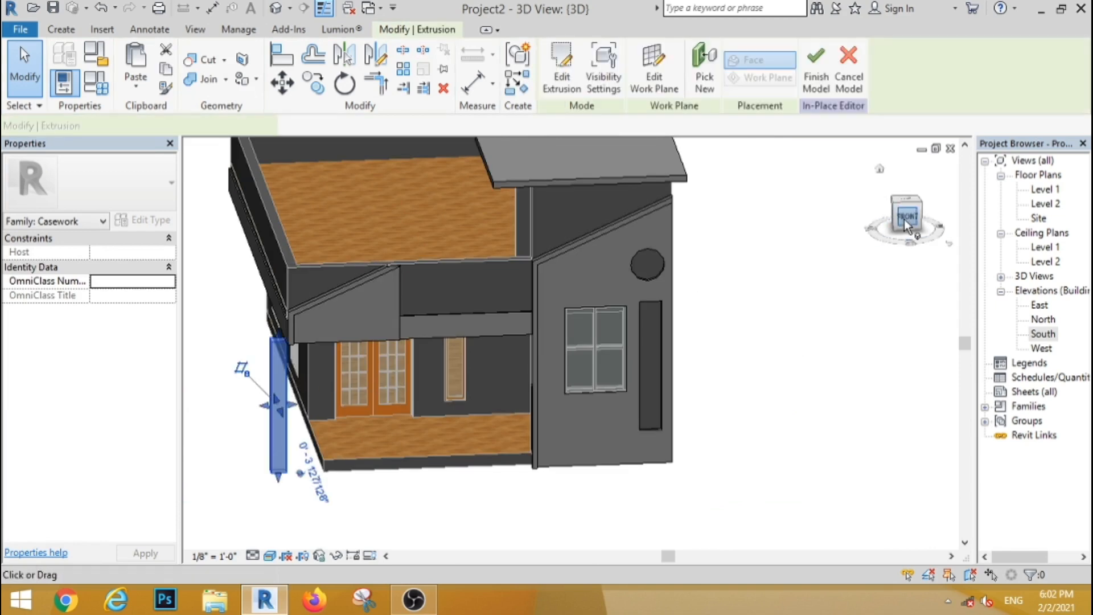
click(904, 220)
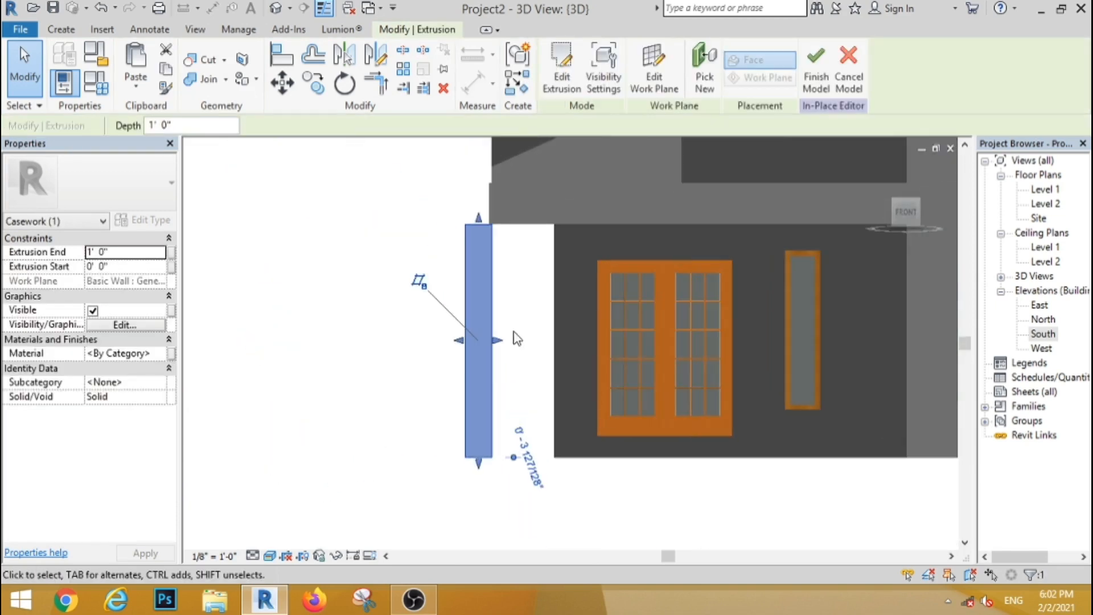
drag(500, 342, 554, 367)
click(426, 344)
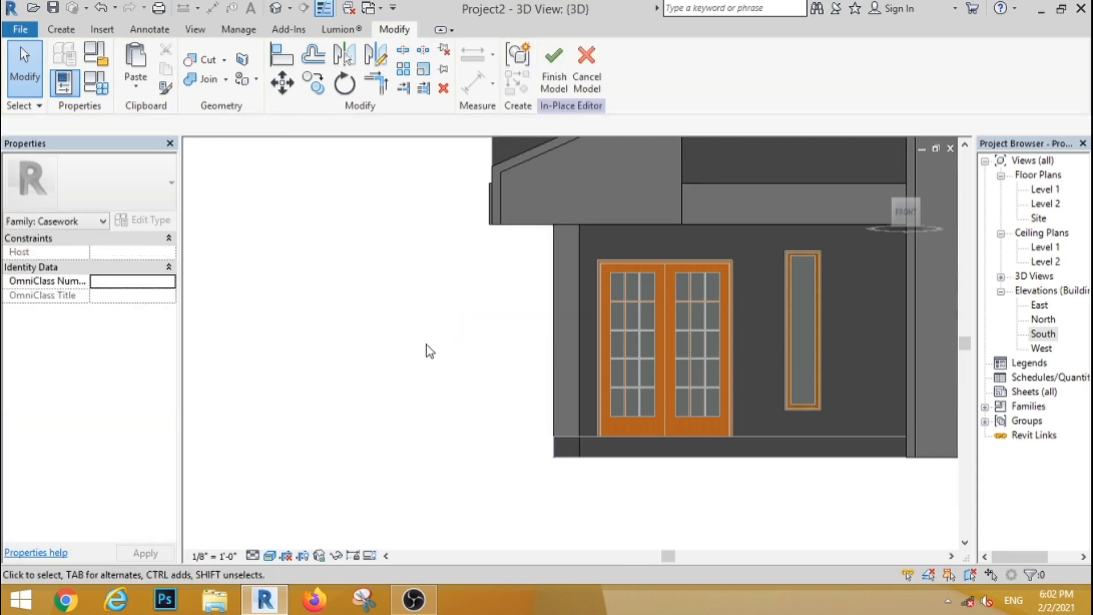
scroll(425, 344, down, 4)
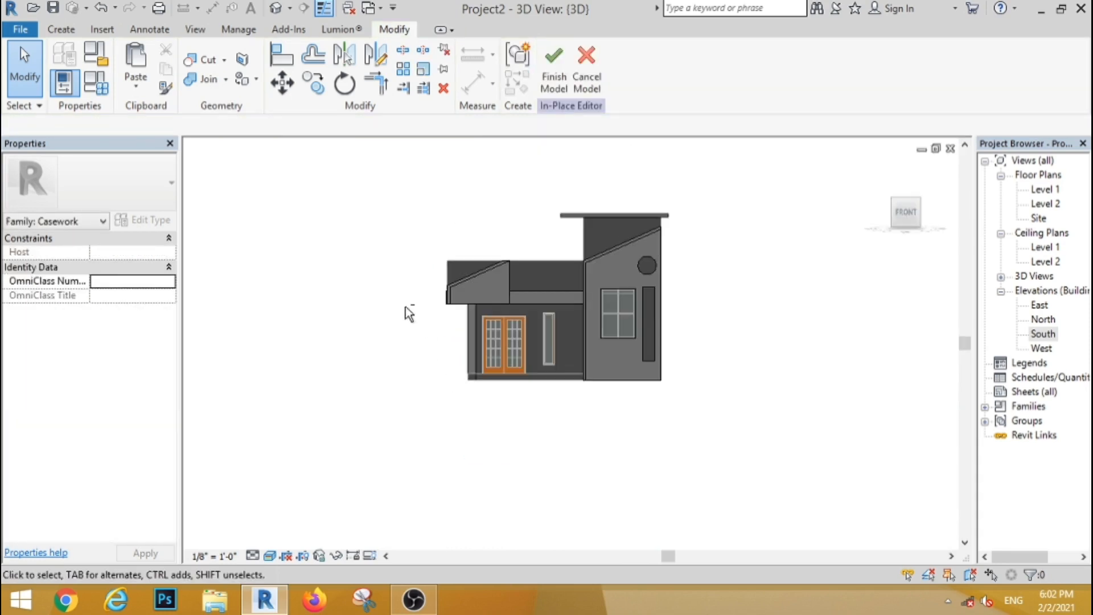
shift+middle_drag(406, 306, 562, 421)
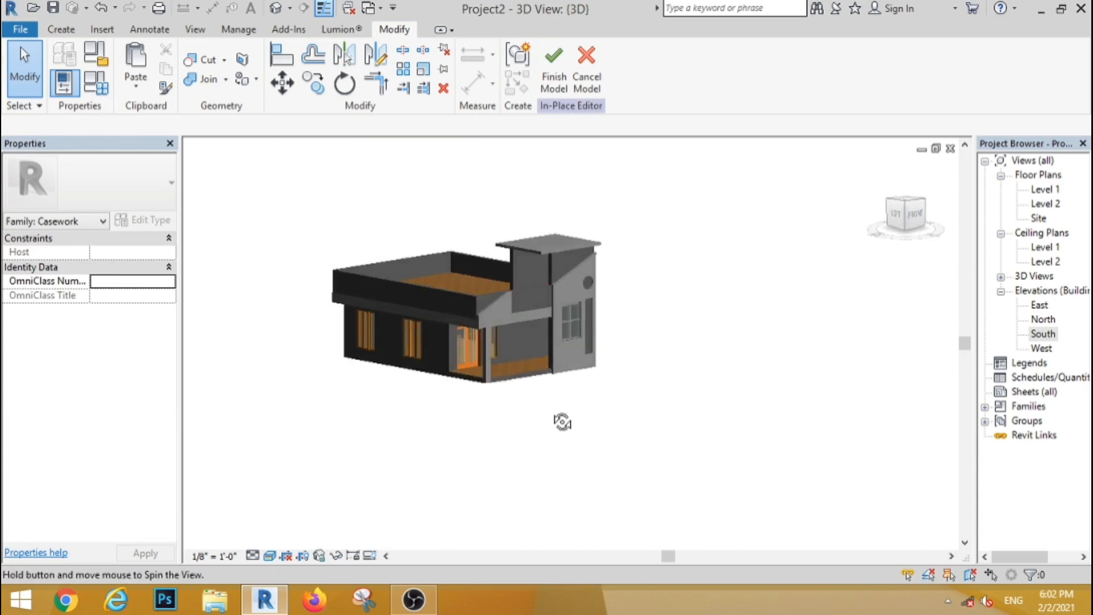
Step: Assign the Gypsum Wall Board material to the flat cap above the tall block
scroll(443, 283, up, 3)
click(605, 233)
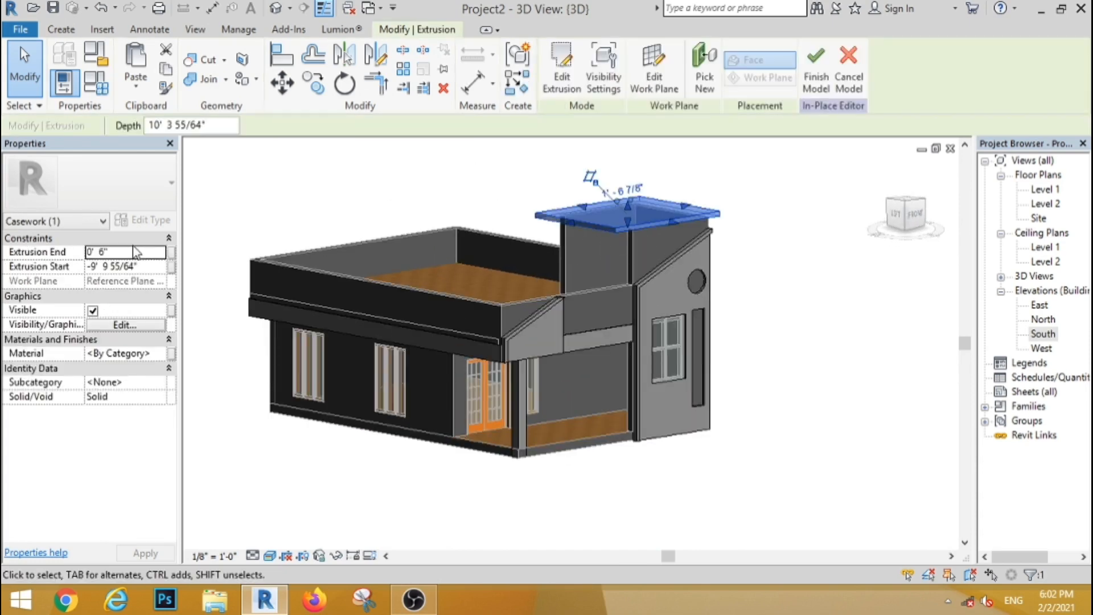
click(163, 353)
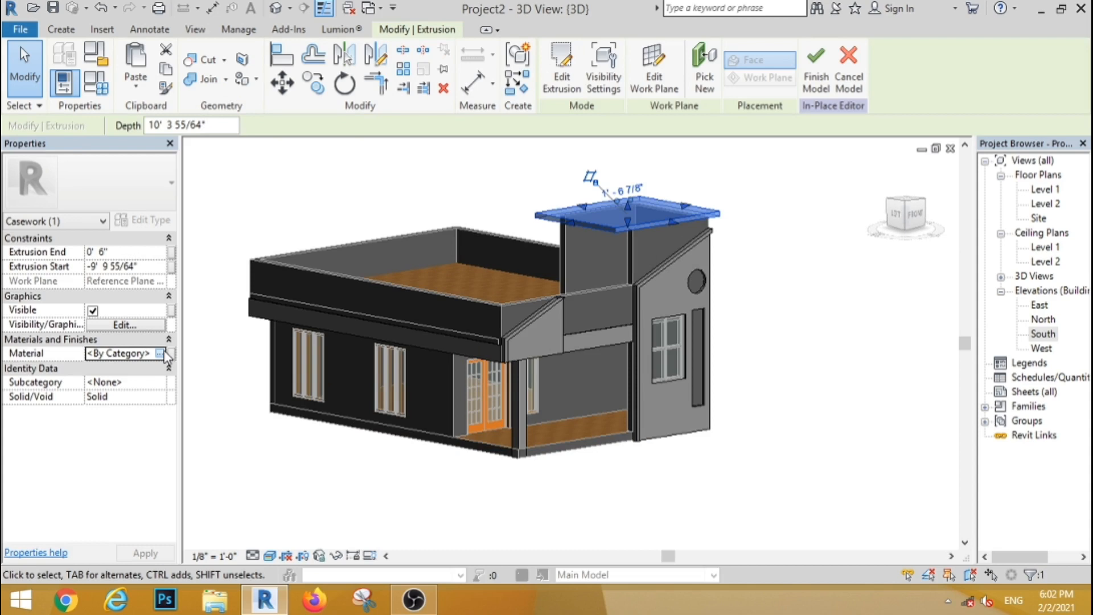
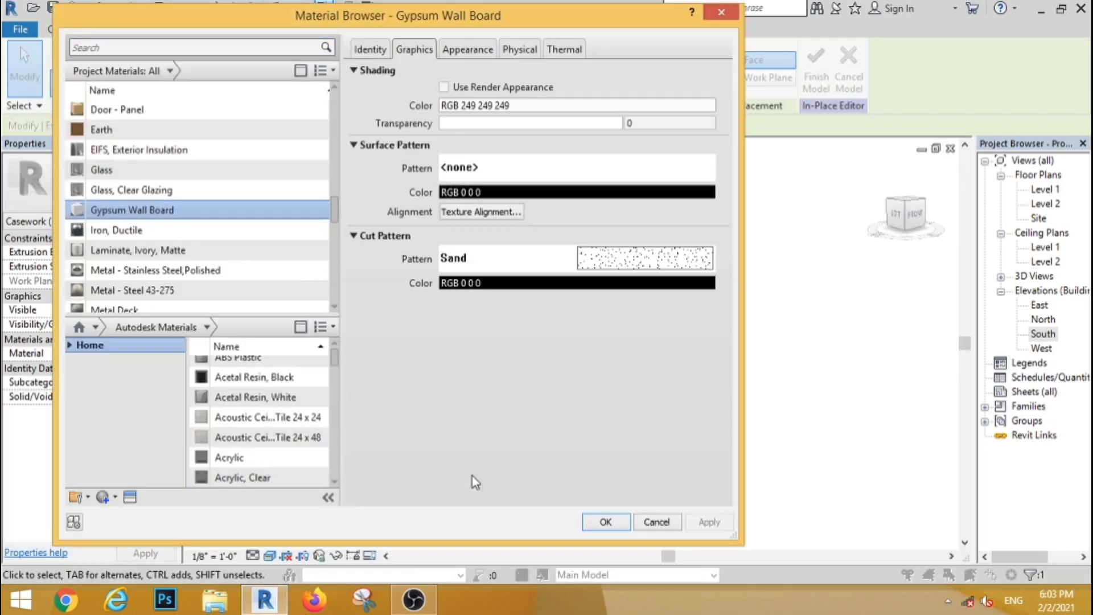
click(605, 522)
click(505, 345)
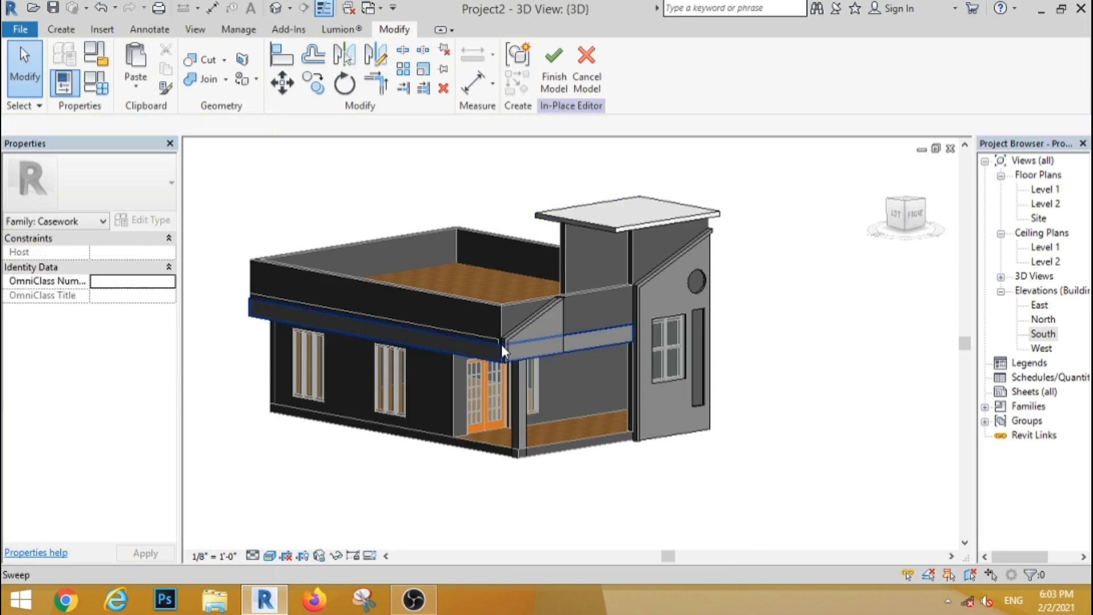
Step: Assign the Gypsum Wall Board material to the sloped facade bands
click(526, 319)
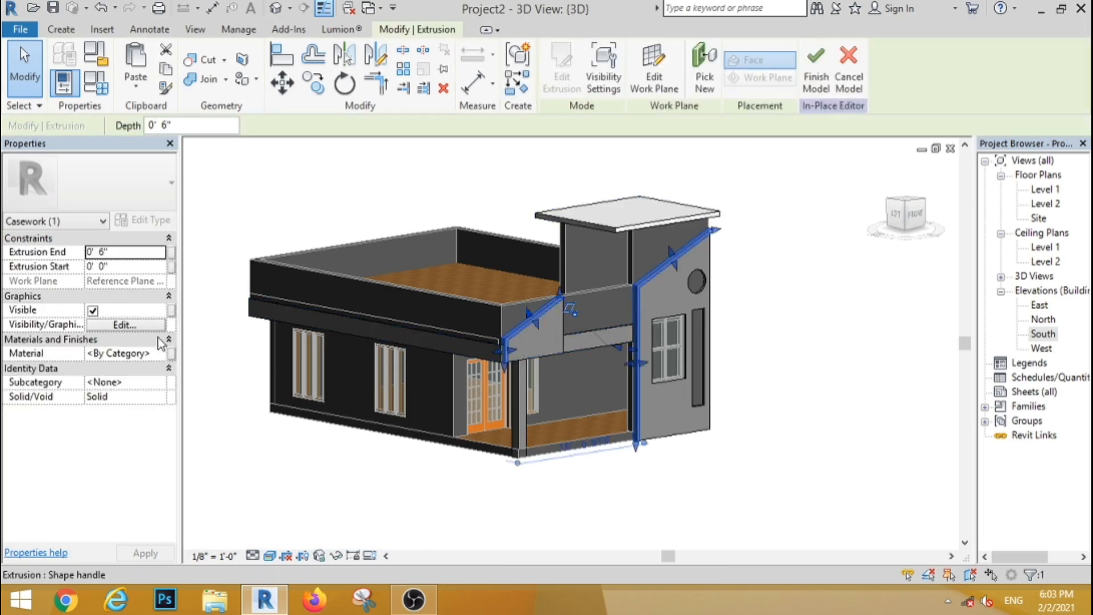
click(160, 354)
click(160, 353)
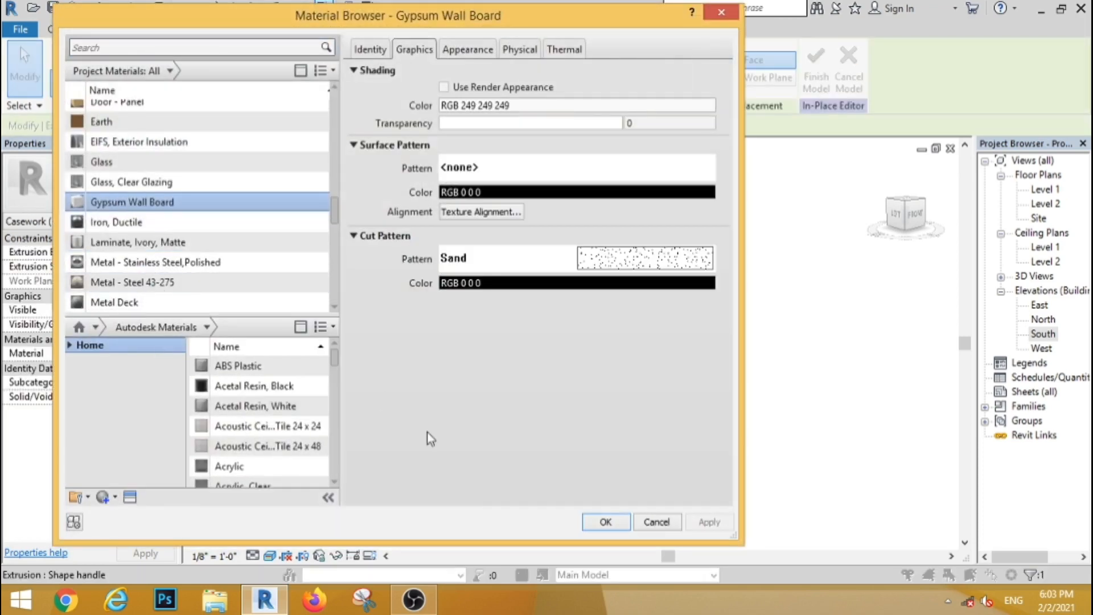
click(604, 522)
click(723, 471)
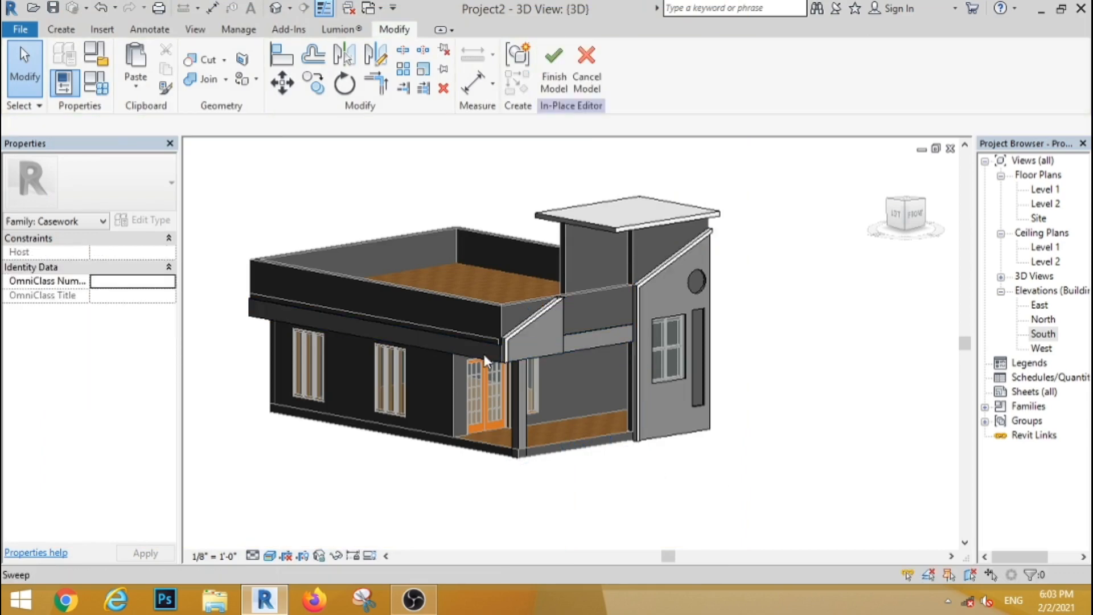
Step: Assign the Gypsum Wall Board material to the sweep running beneath the parapet
click(496, 366)
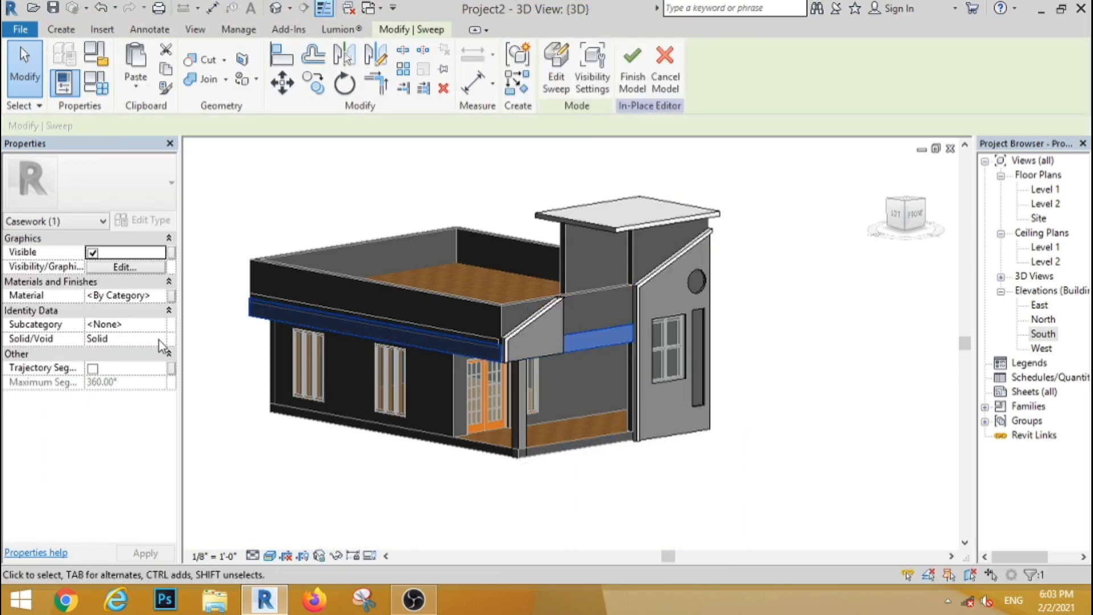
click(171, 295)
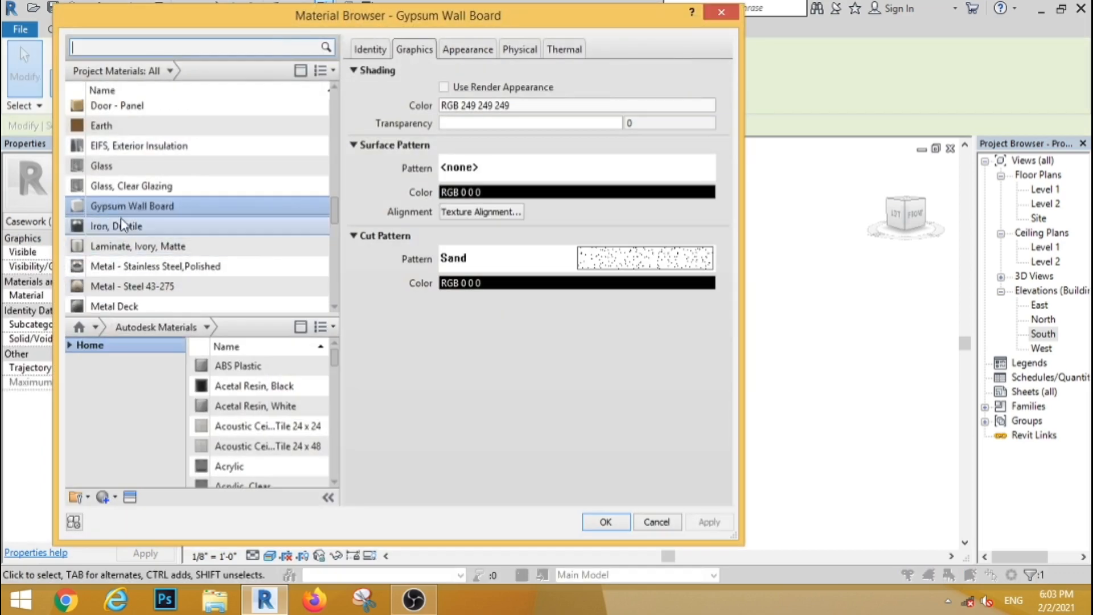
click(603, 522)
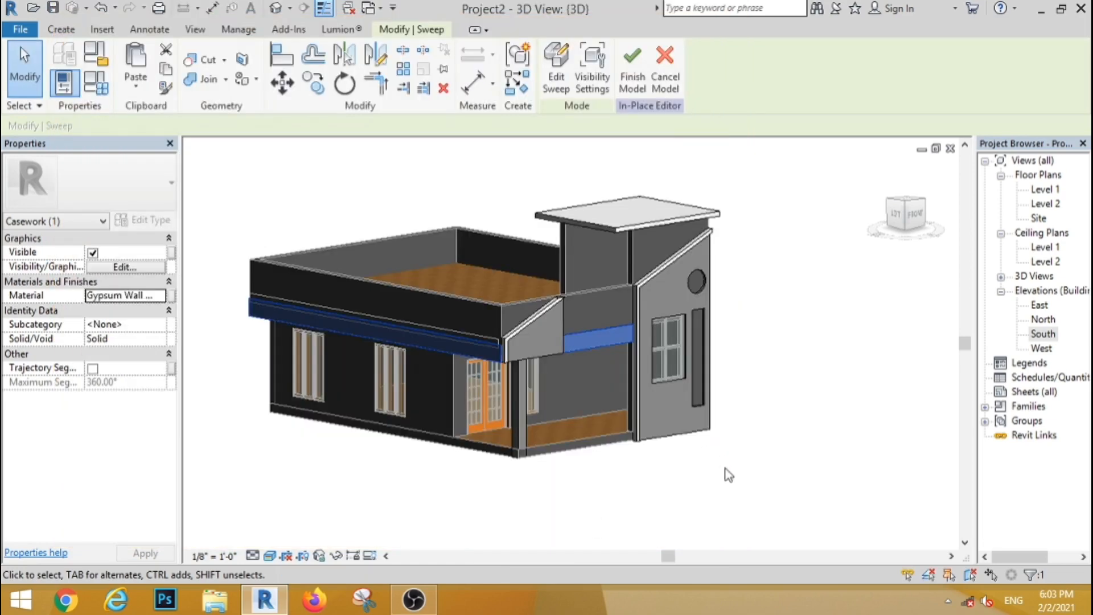
click(729, 476)
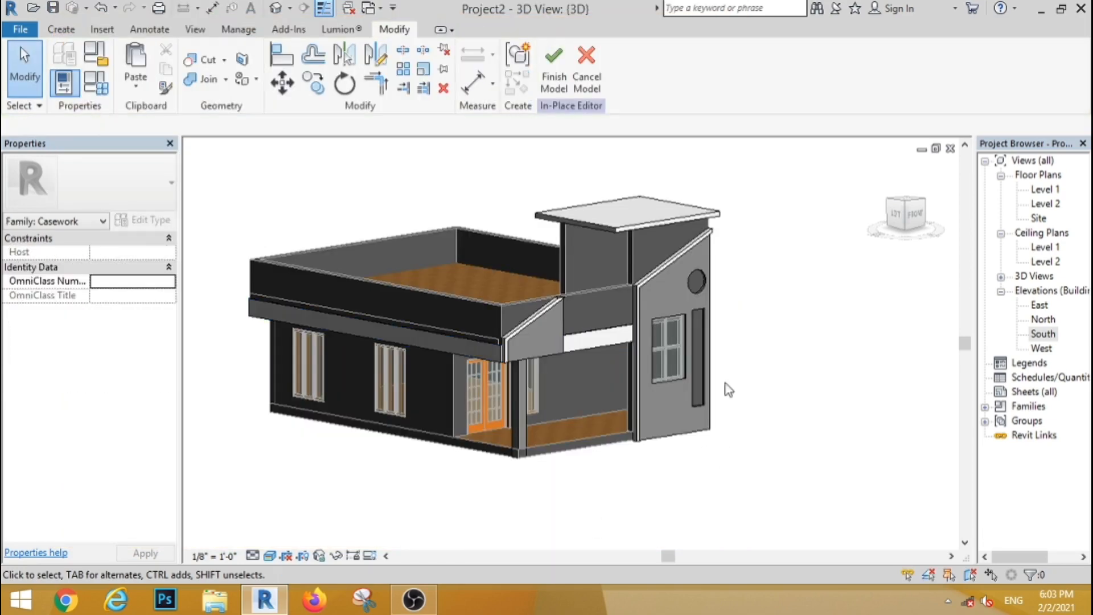
scroll(688, 299, up, 3)
scroll(627, 356, up, 3)
scroll(628, 356, down, 5)
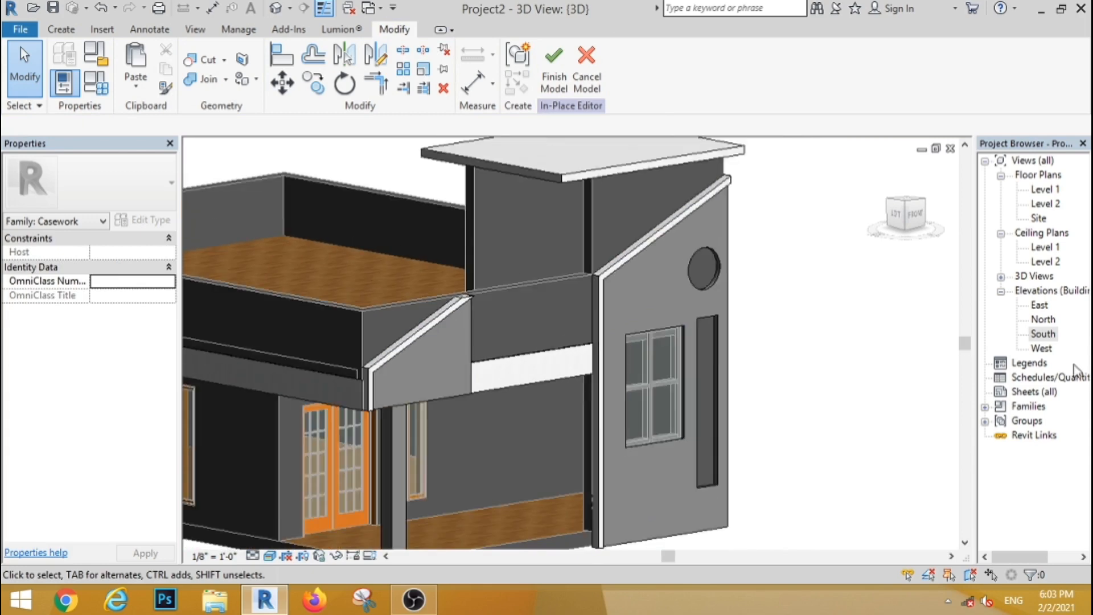
Step: In the South elevation, sketch an extrusion on reference plane fw: a rectangle around the tall block's window opening and a second one offset 3" outward
double_click(1042, 333)
click(61, 29)
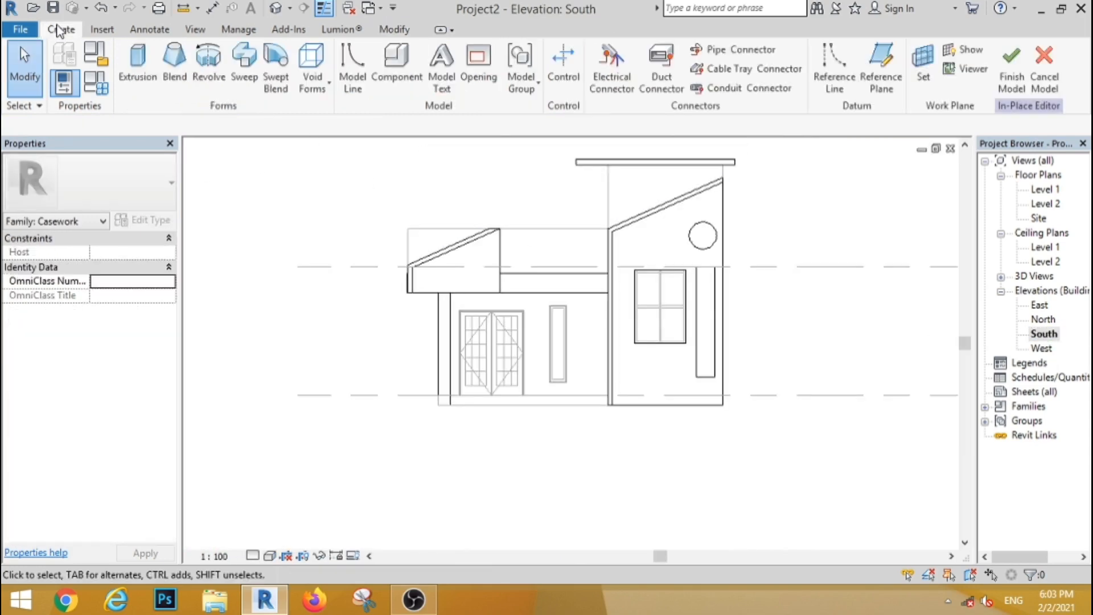
click(137, 68)
click(615, 298)
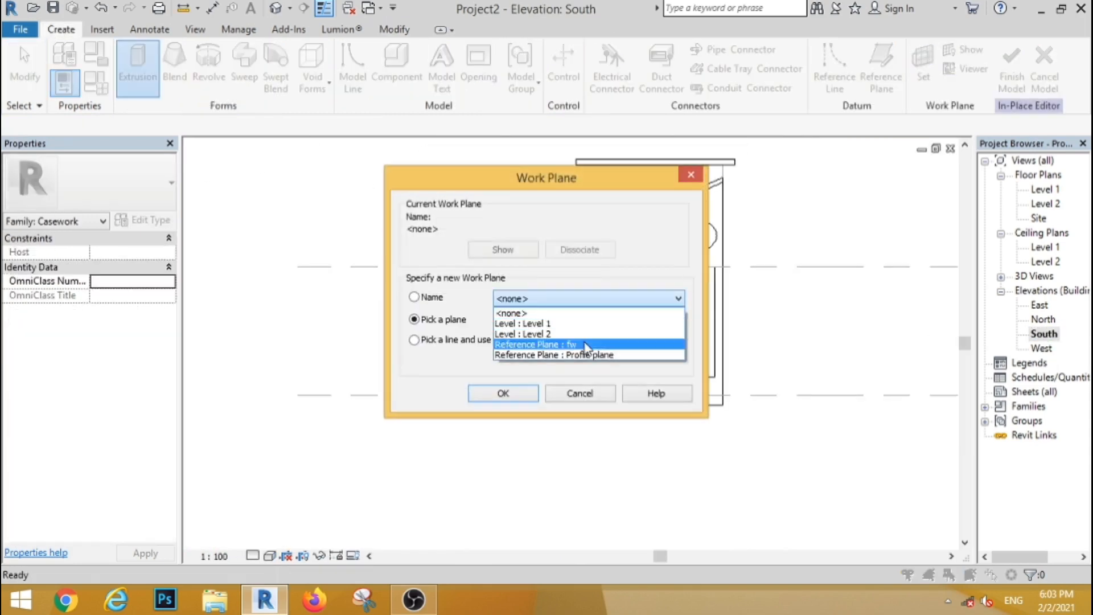
click(555, 344)
click(502, 393)
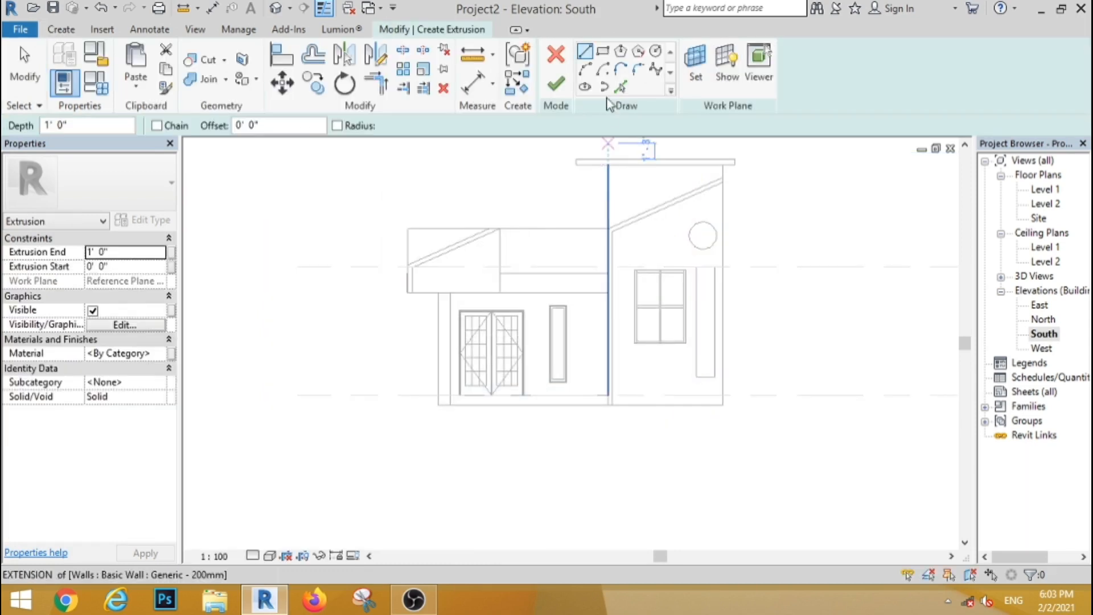
scroll(697, 297, up, 2)
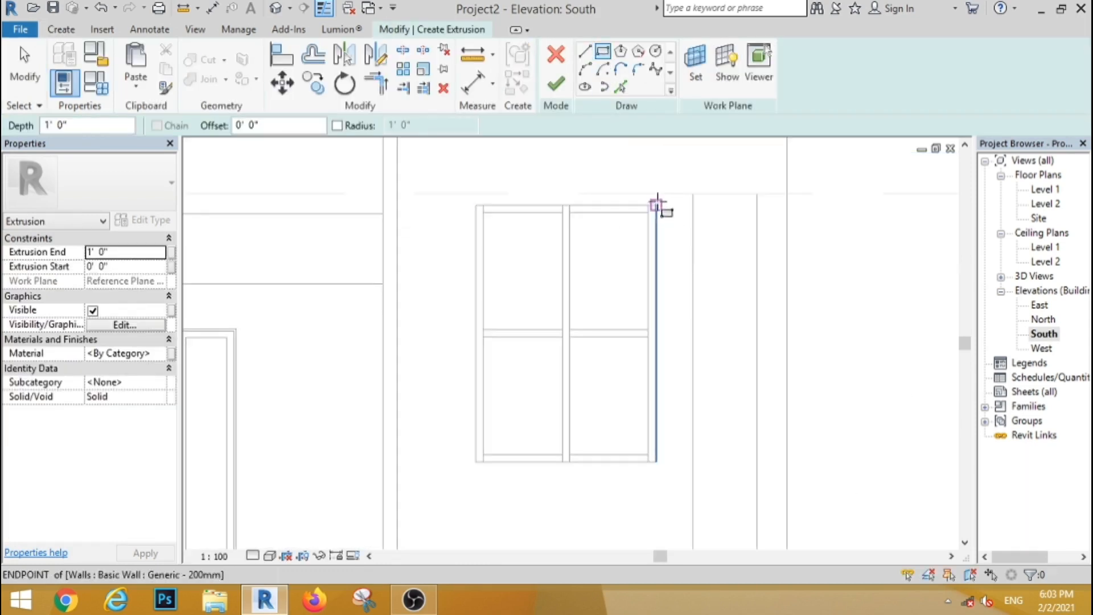
click(656, 202)
click(475, 462)
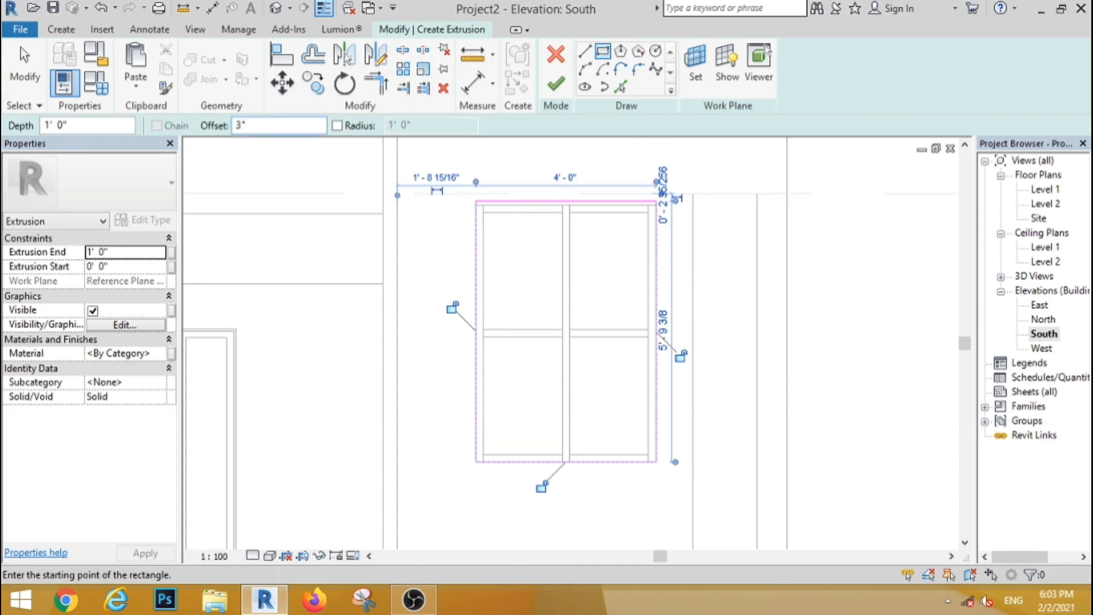
click(476, 202)
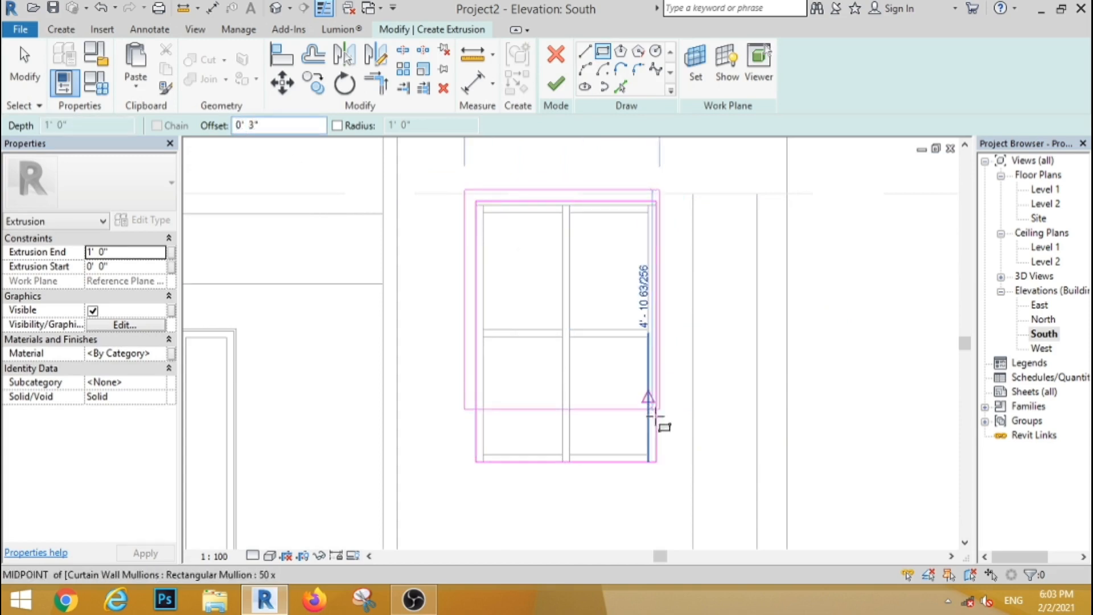
click(658, 462)
key(Escape)
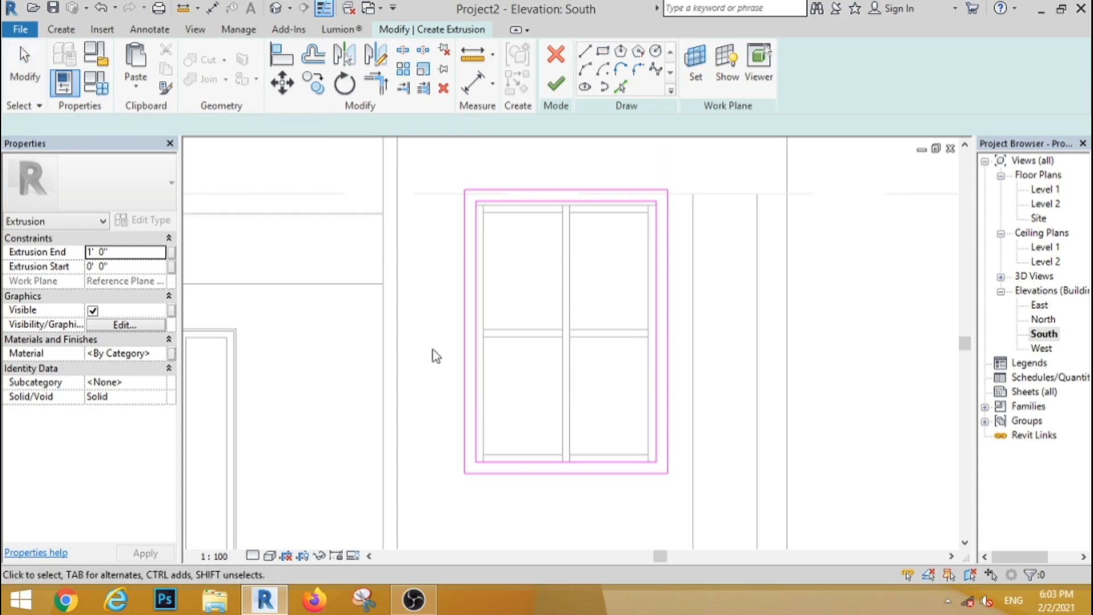
Step: Add the round opening's edge to the extrusion sketch, plus a concentric circle offset 2" outward
scroll(436, 356, down, 3)
scroll(609, 154, up, 3)
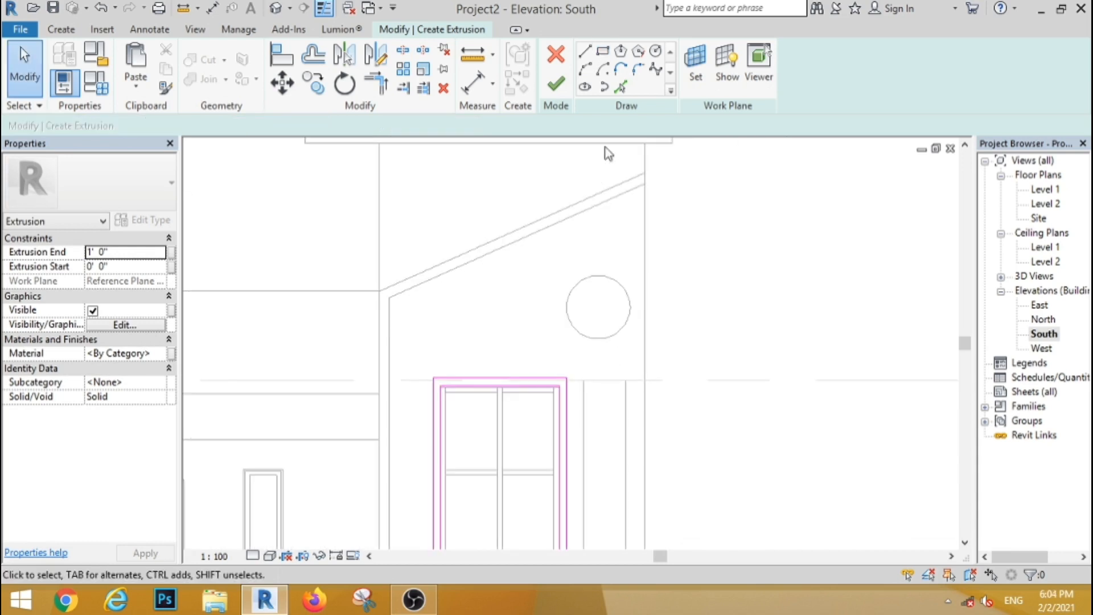
click(620, 88)
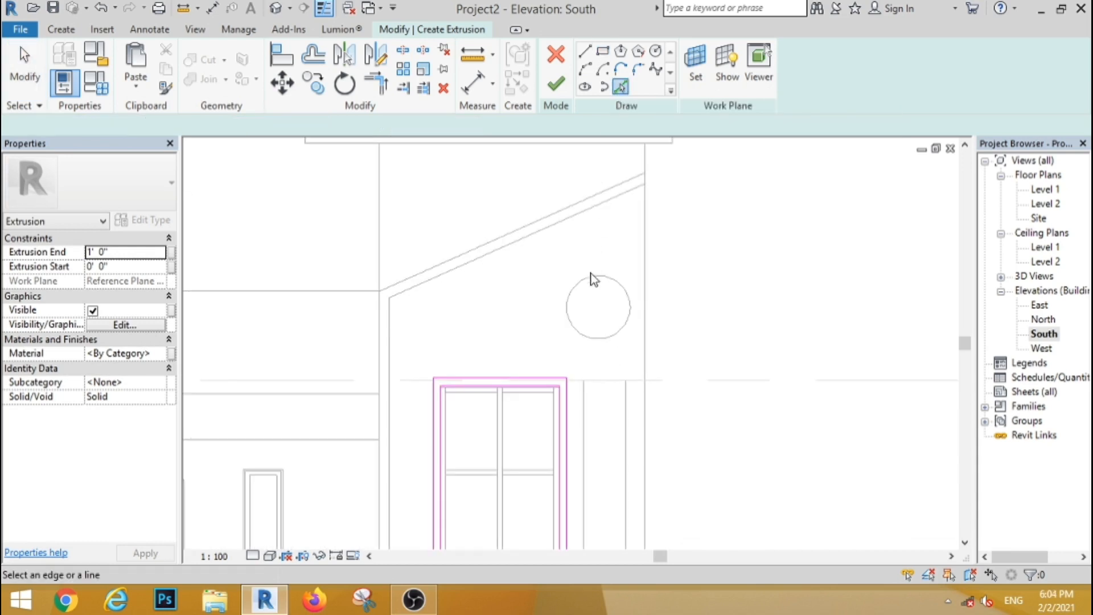
click(595, 345)
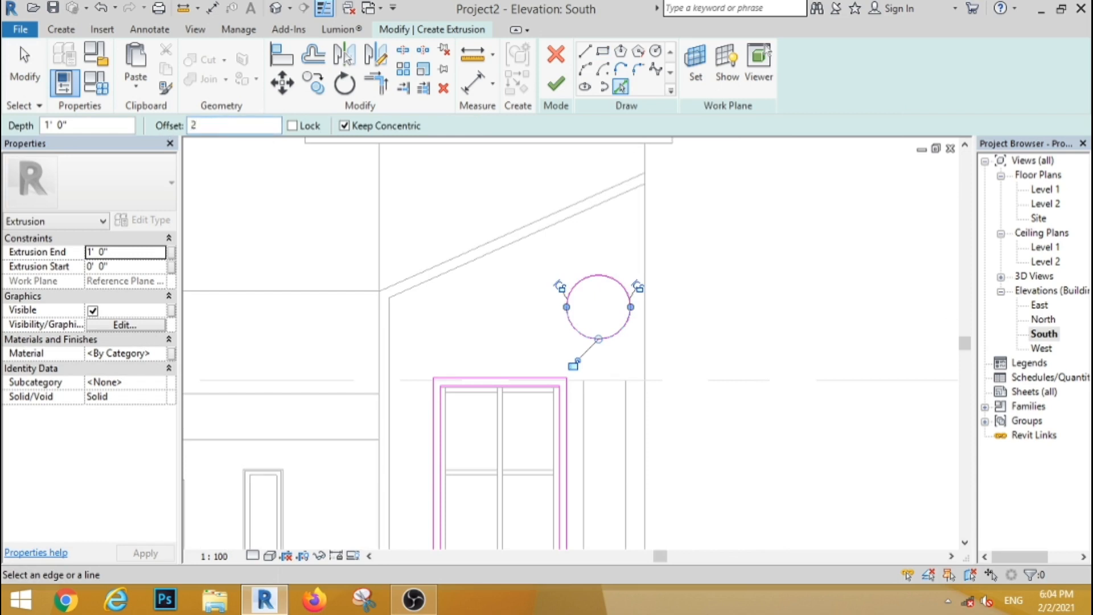
click(607, 280)
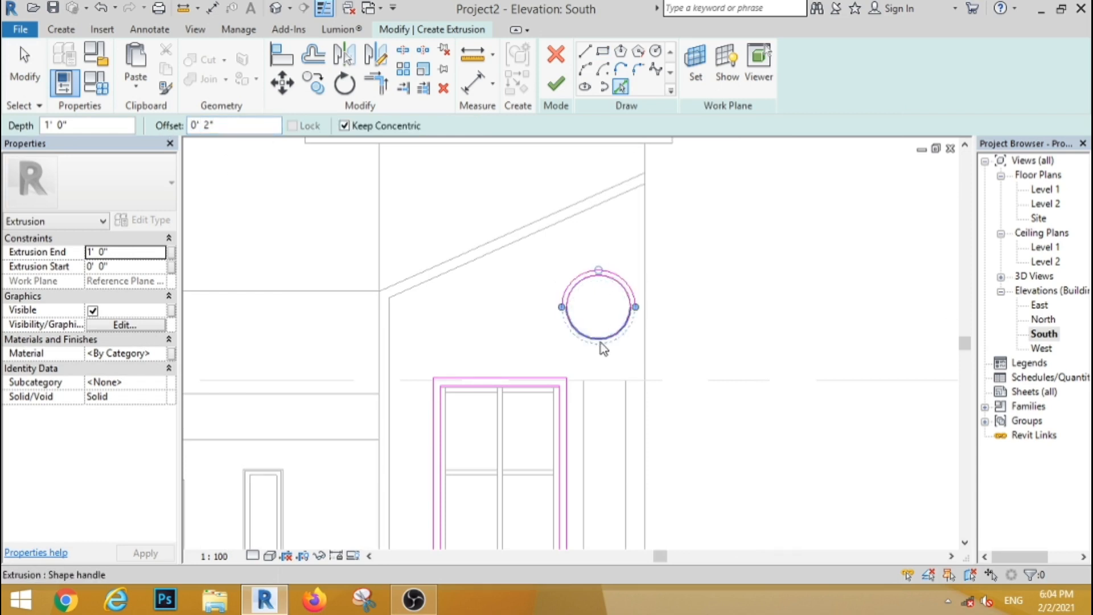
click(20, 80)
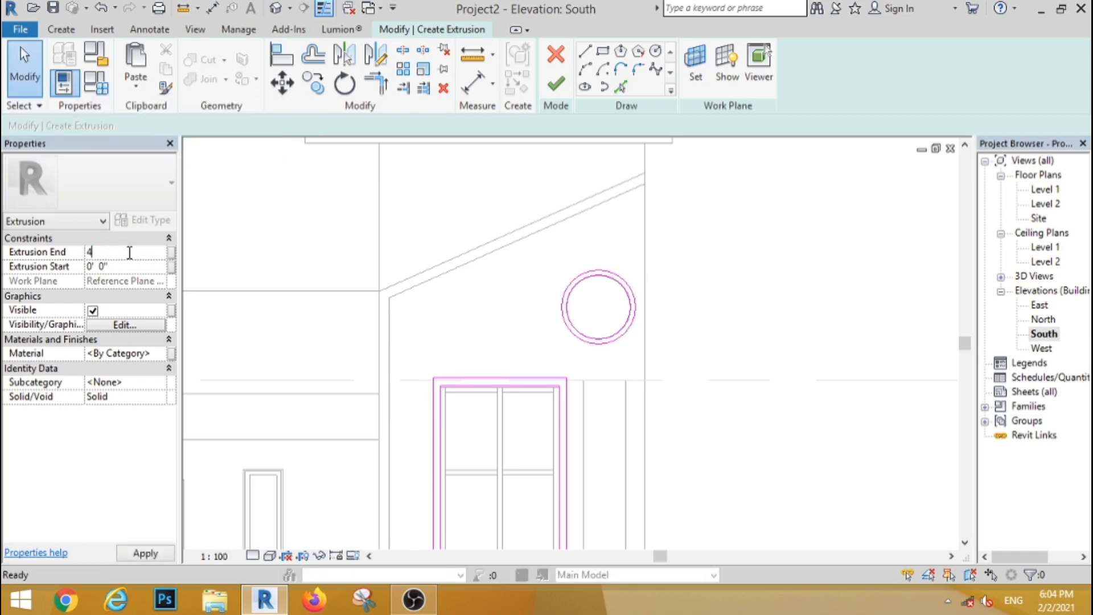
Step: Set the frame extrusion's end to 4", give it the Gypsum Wall Board material, and finish the extrusion
click(159, 353)
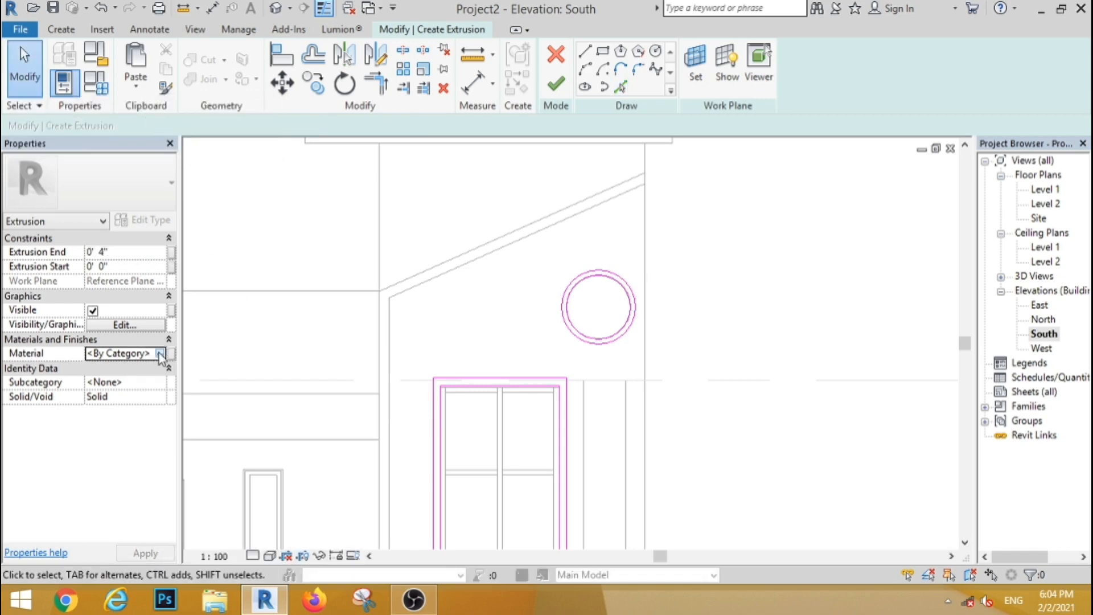
click(159, 353)
scroll(128, 205, down, 1)
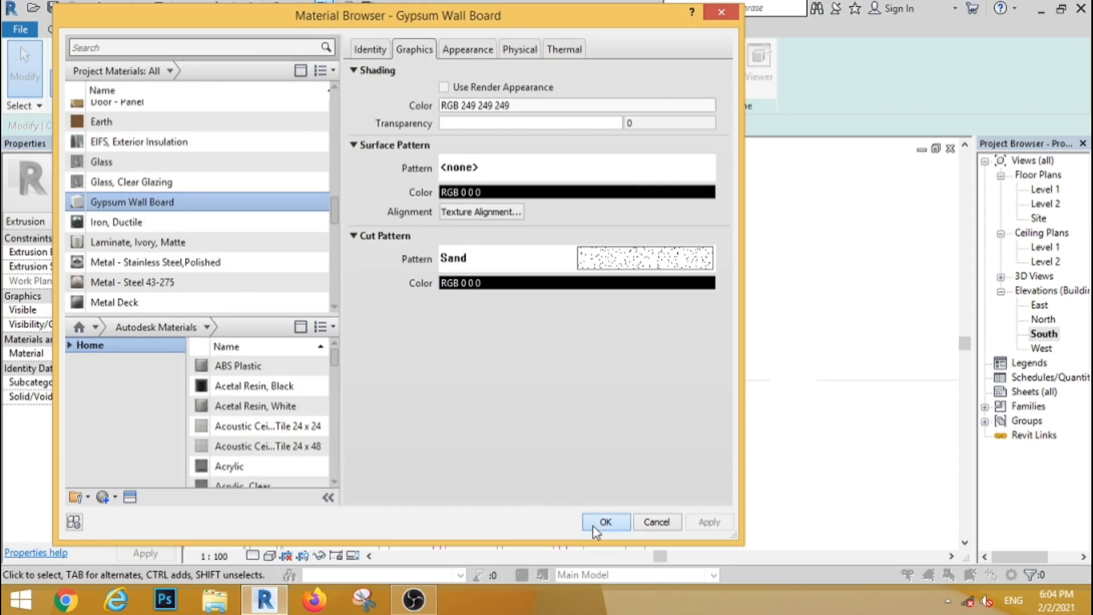
click(605, 522)
click(556, 86)
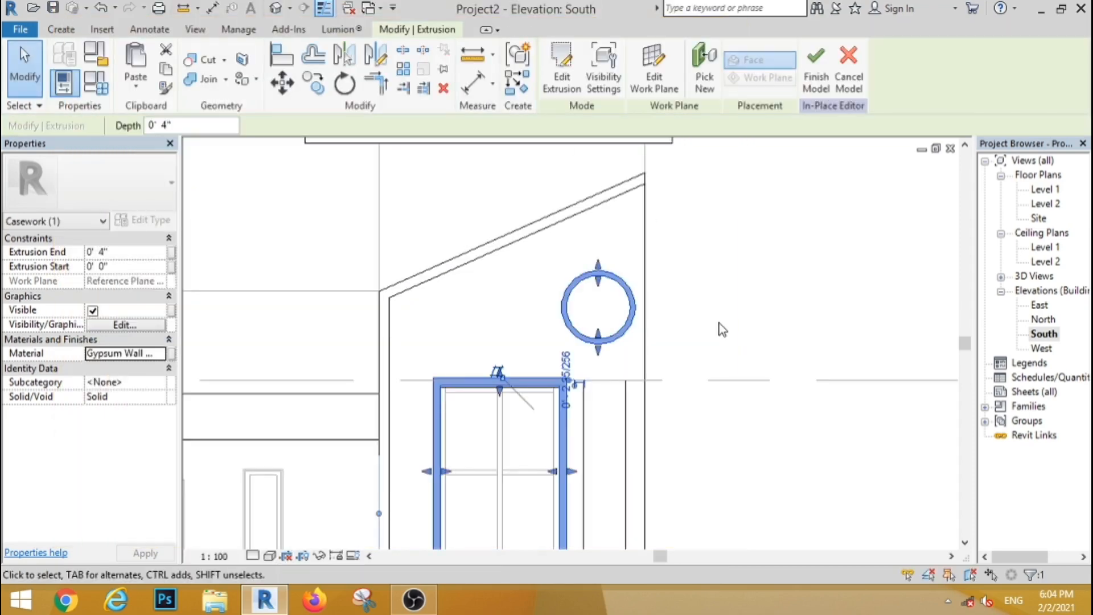
click(720, 324)
Step: In the 3D view, create a new material for the front facade panels and open its appearance settings
click(276, 13)
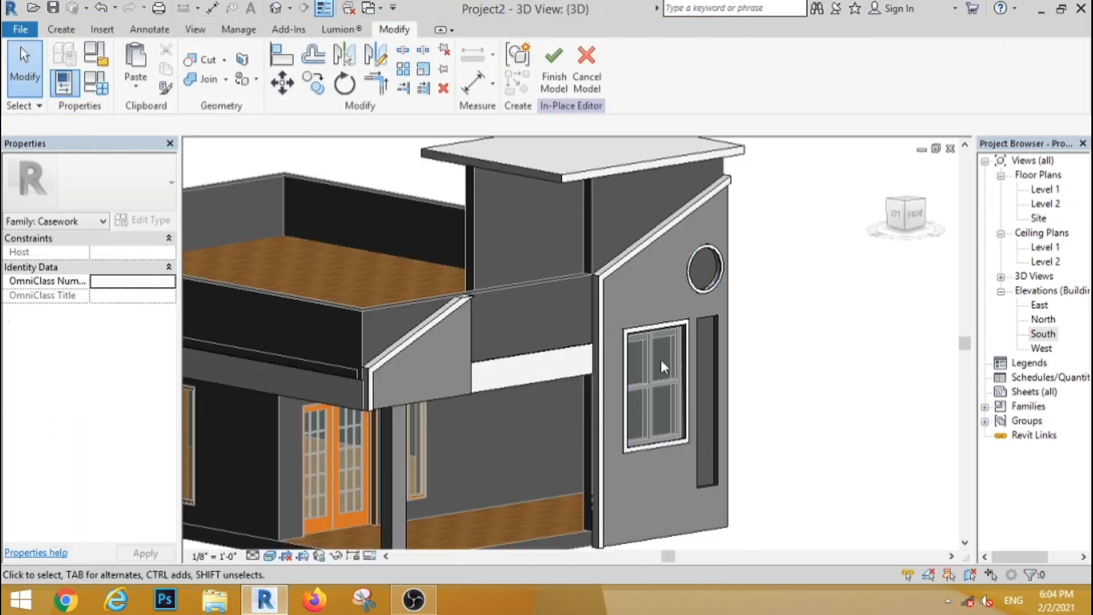
scroll(705, 271, up, 3)
scroll(503, 383, down, 5)
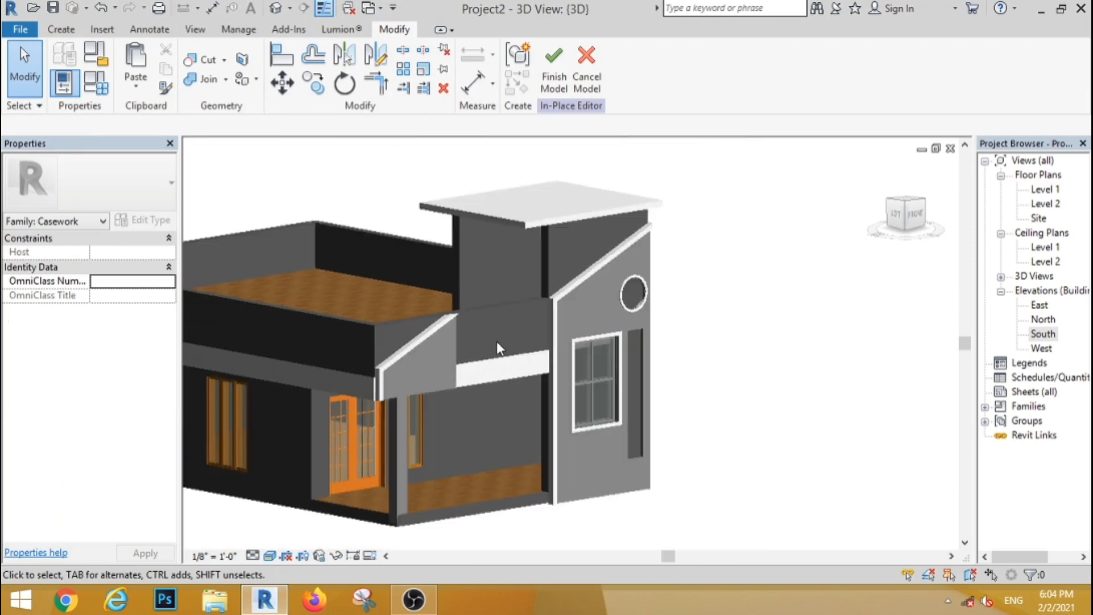
click(422, 395)
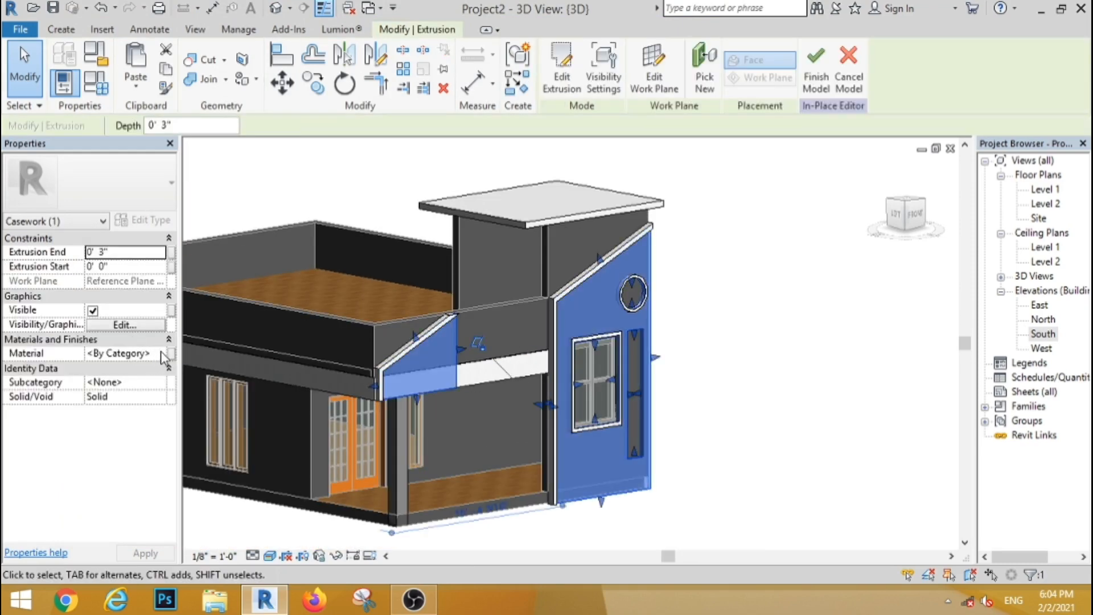
click(165, 353)
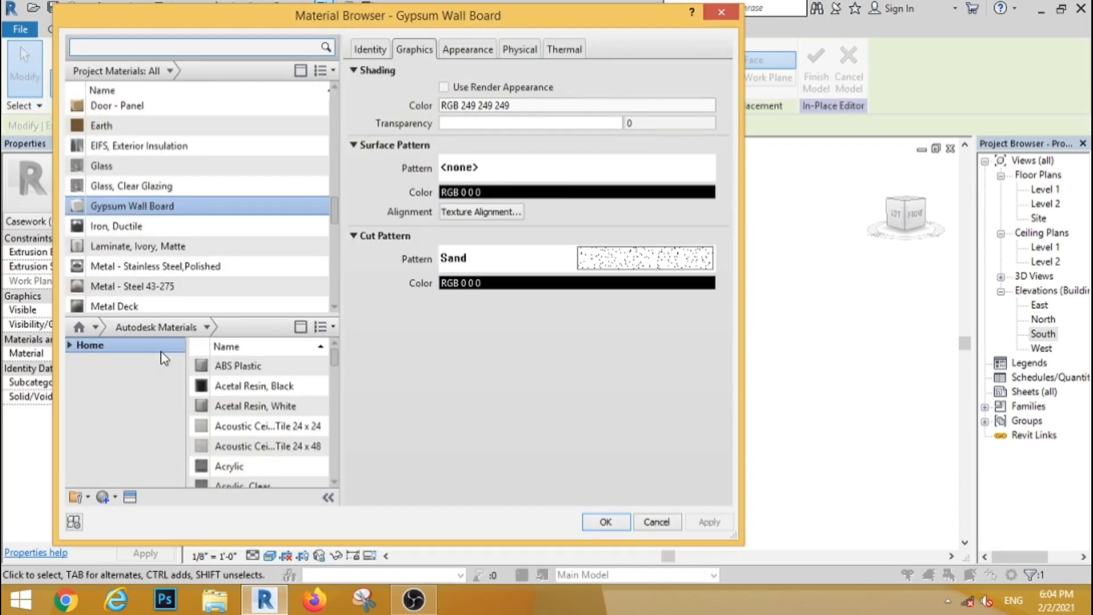
click(102, 497)
click(467, 49)
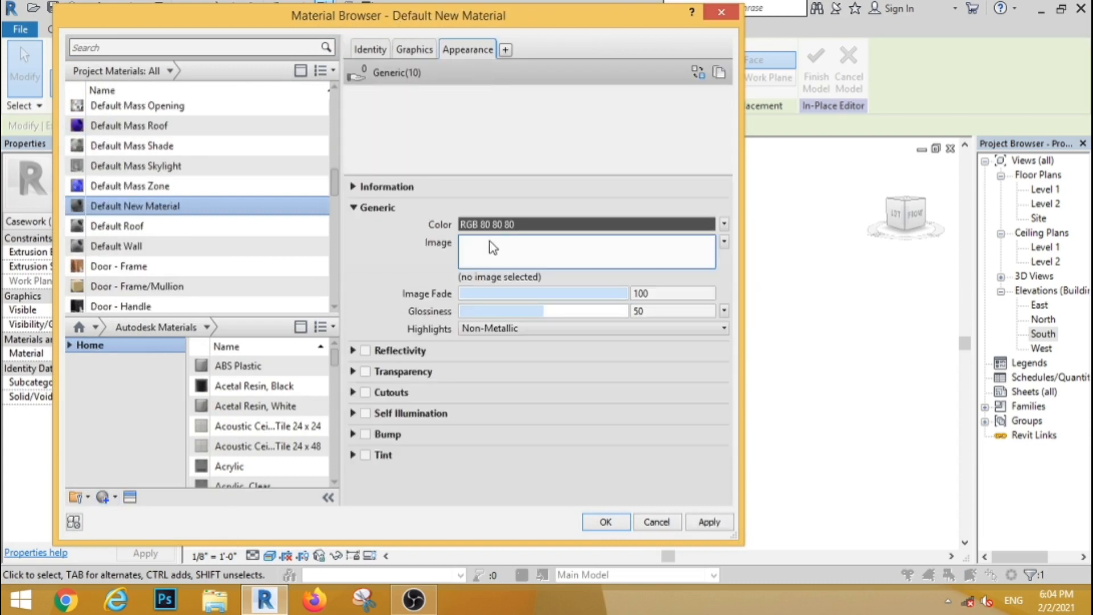
Step: Set the new material's appearance color to dark brown, RGB 83 41 0, and apply it to the facade panels
click(518, 226)
click(273, 234)
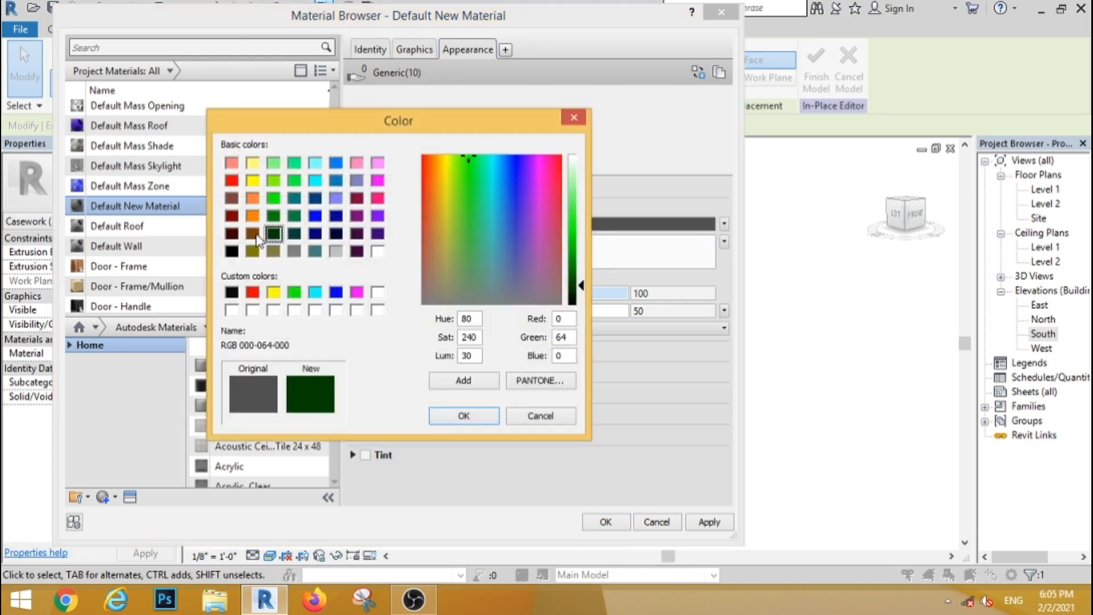
click(252, 233)
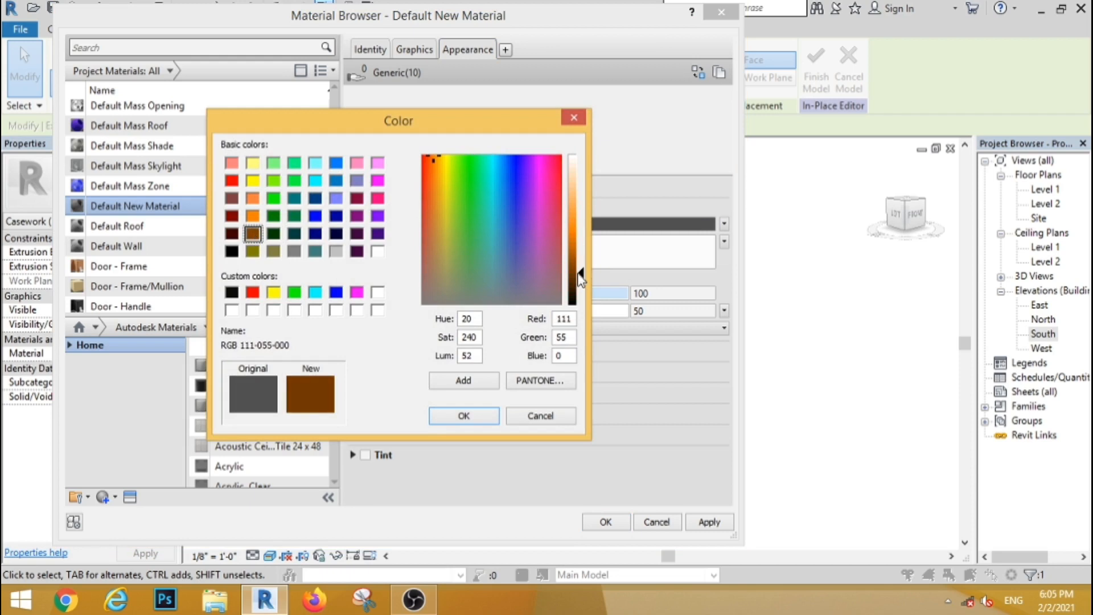
drag(580, 279, 581, 284)
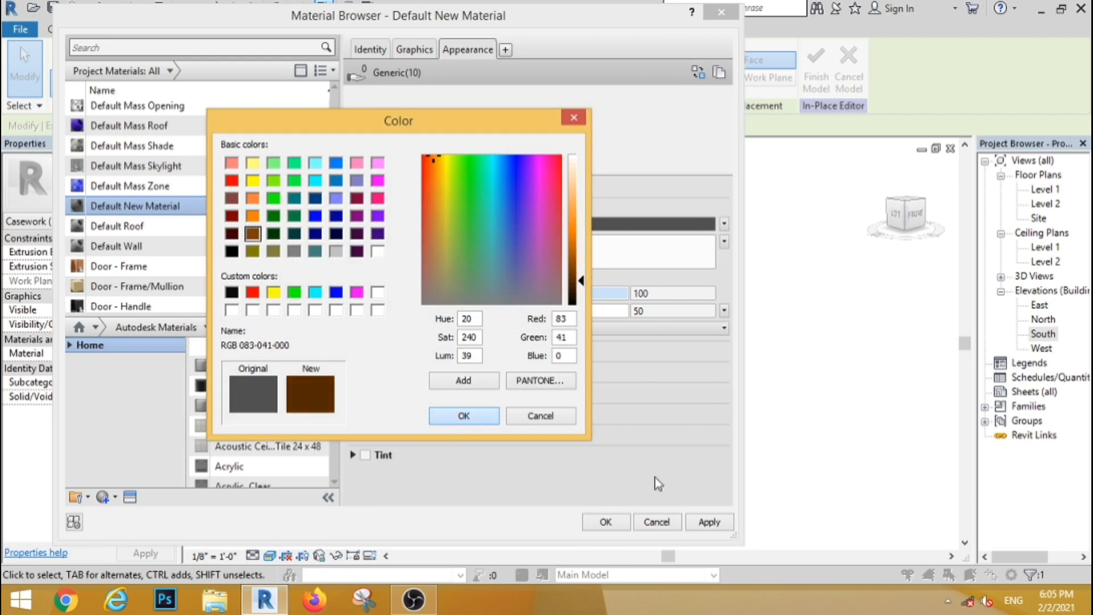
key(Return)
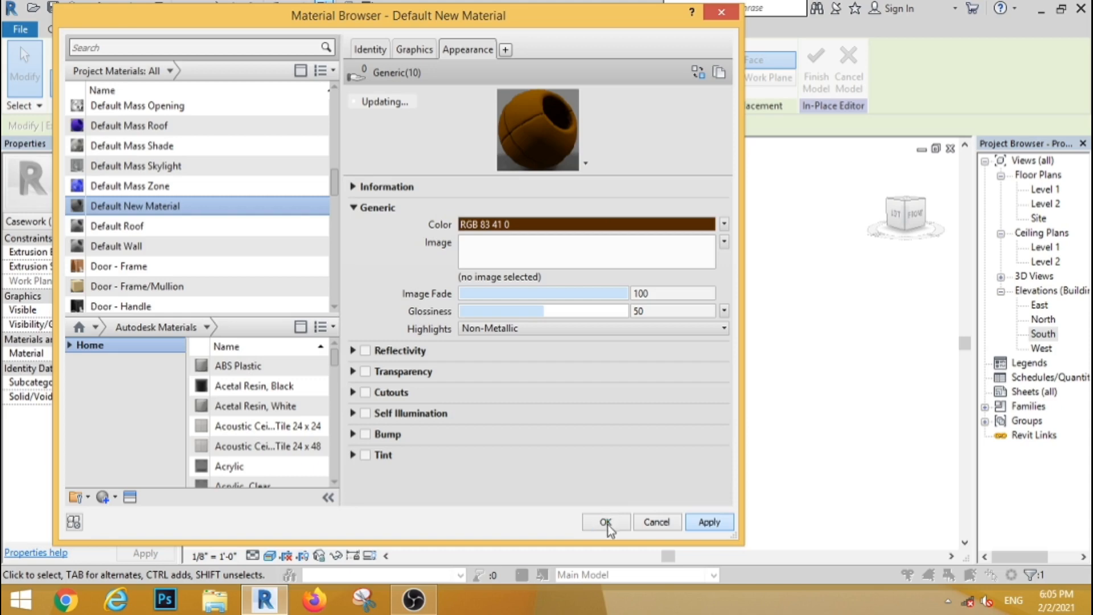
click(605, 522)
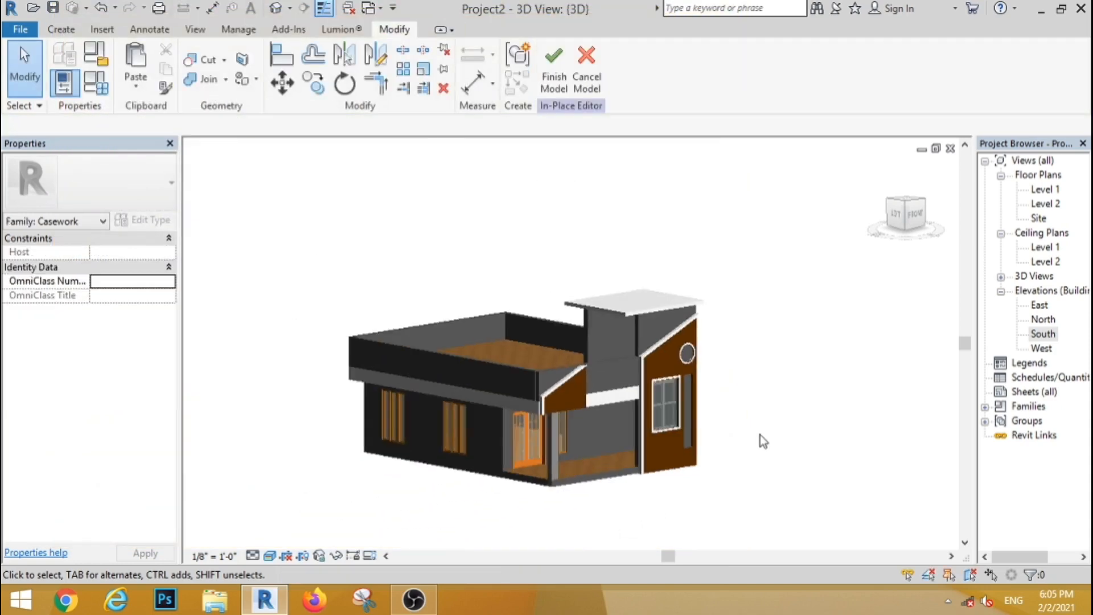
Step: Finish the in-place casework model
scroll(550, 478, up, 2)
scroll(553, 485, up, 1)
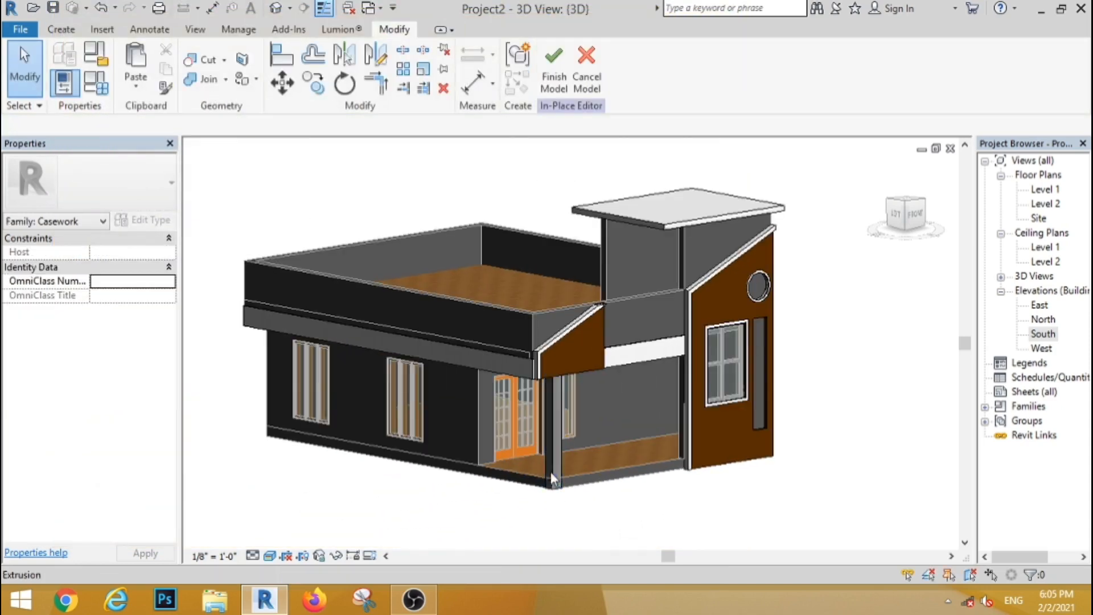
click(555, 71)
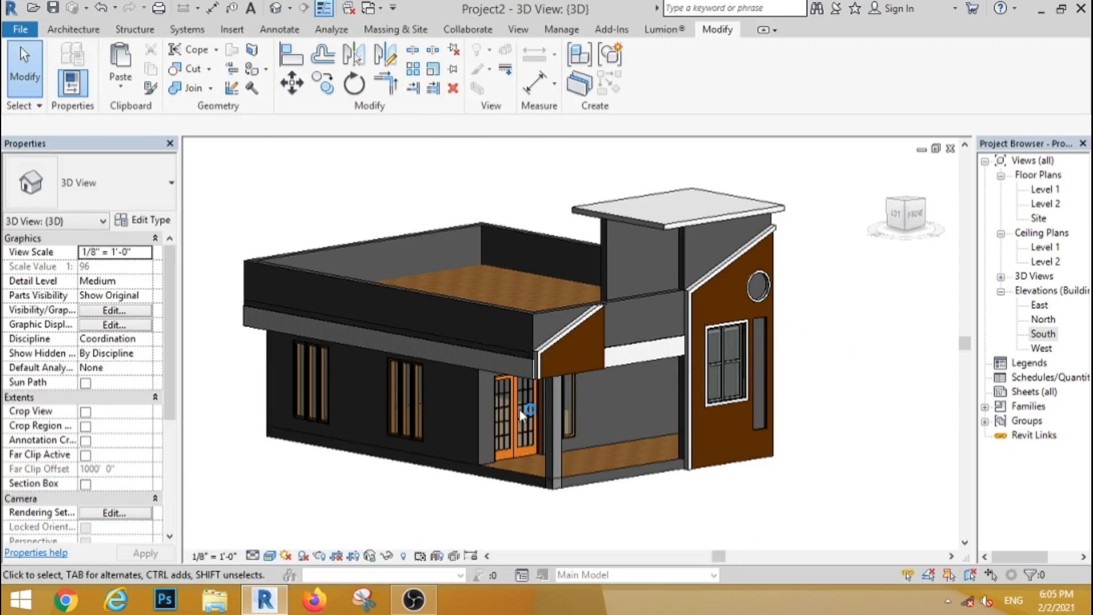
Step: Assign the Gypsum Wall Board material to the structure layer of the Generic - 200mm wall type
click(479, 410)
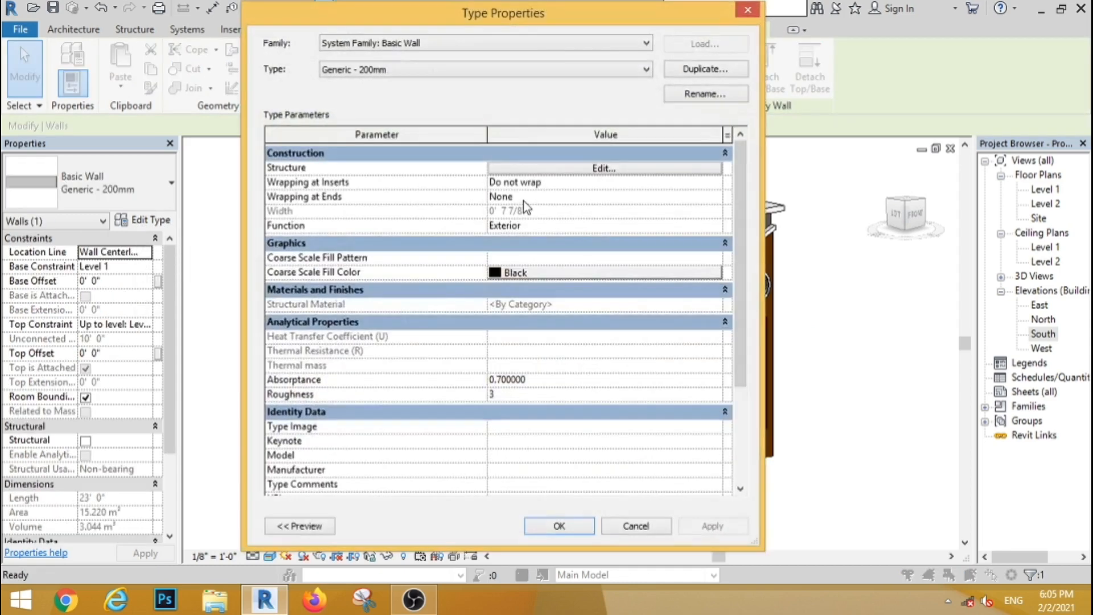
click(603, 169)
click(662, 194)
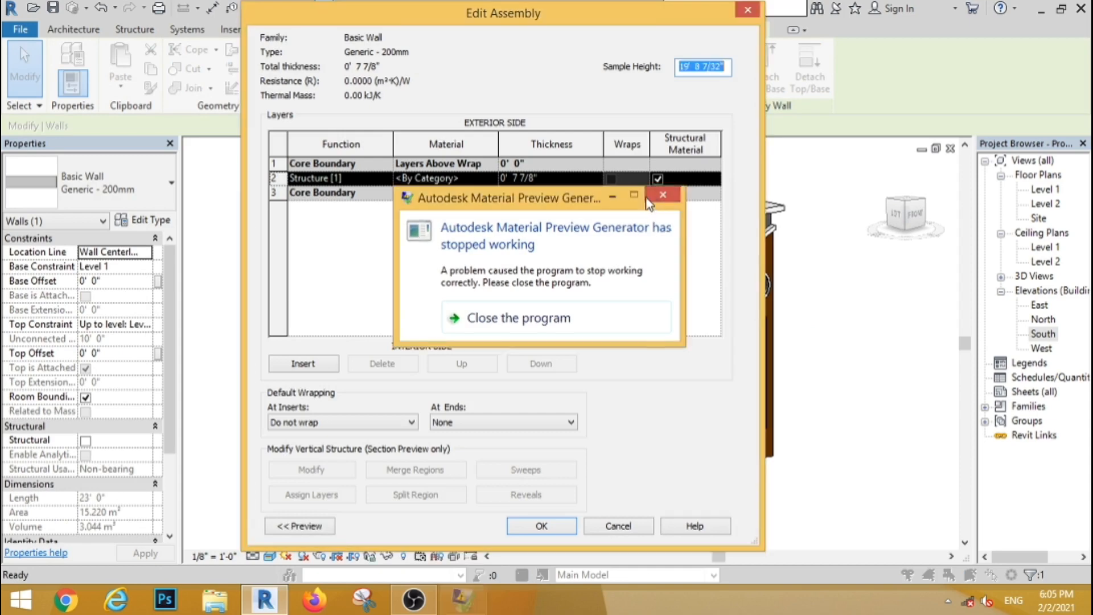
click(493, 178)
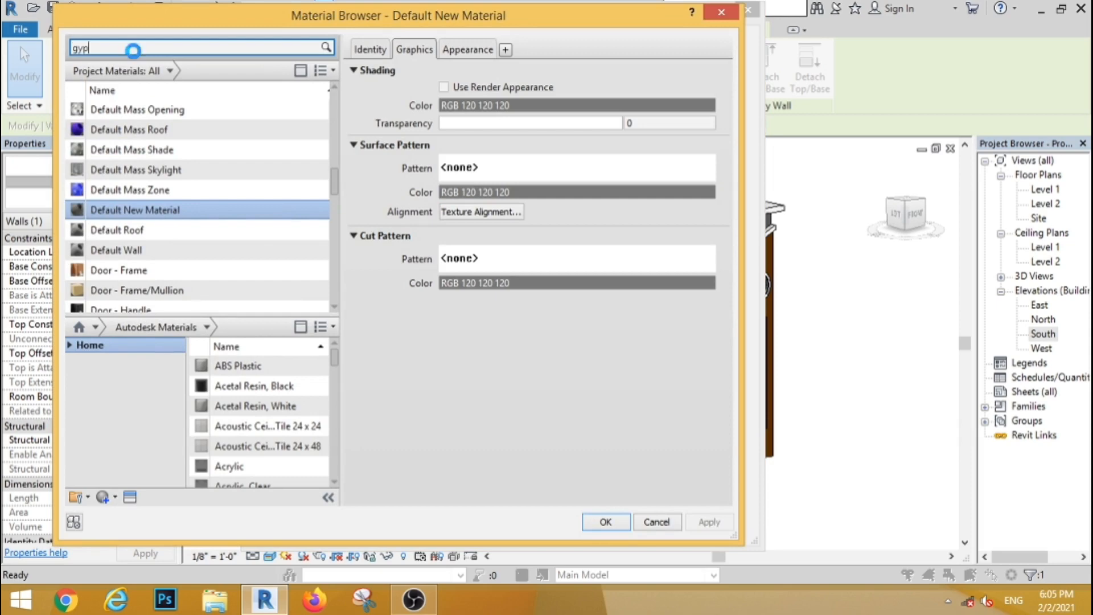
click(131, 129)
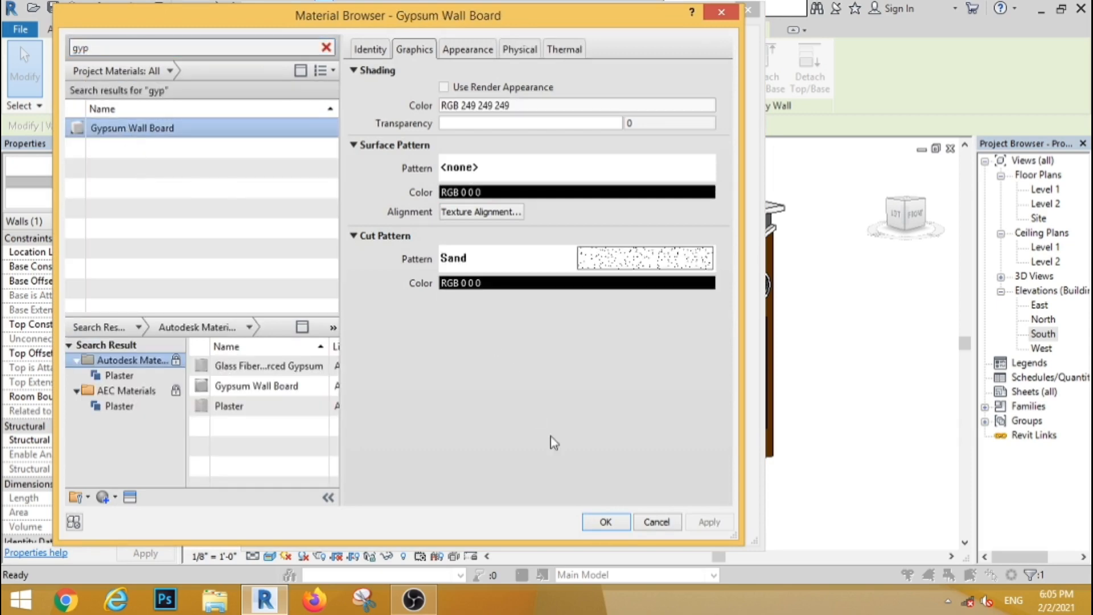
click(615, 523)
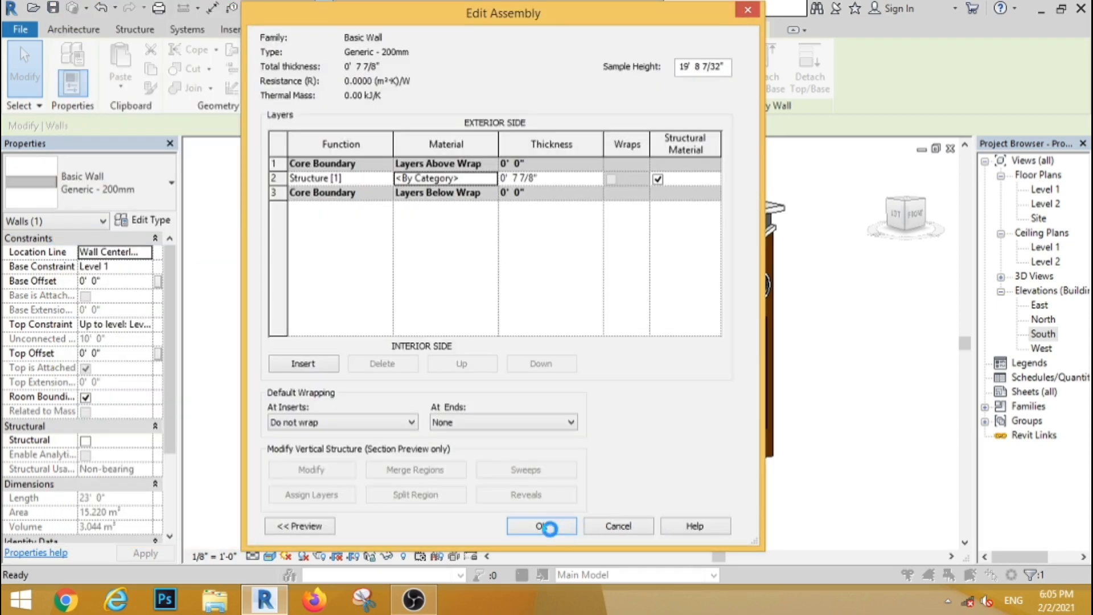
click(548, 528)
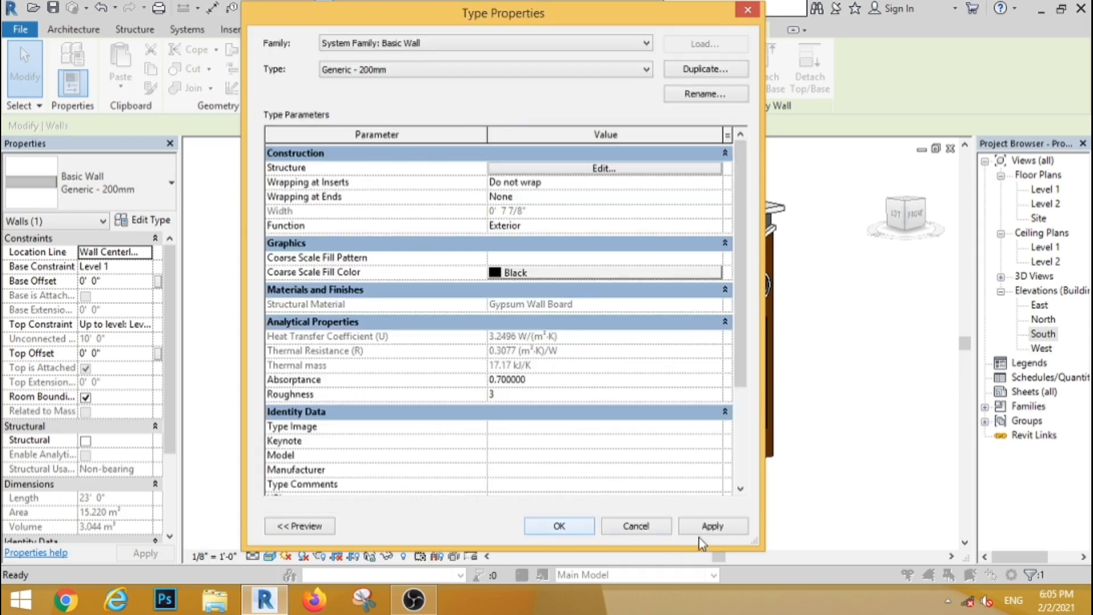
click(576, 528)
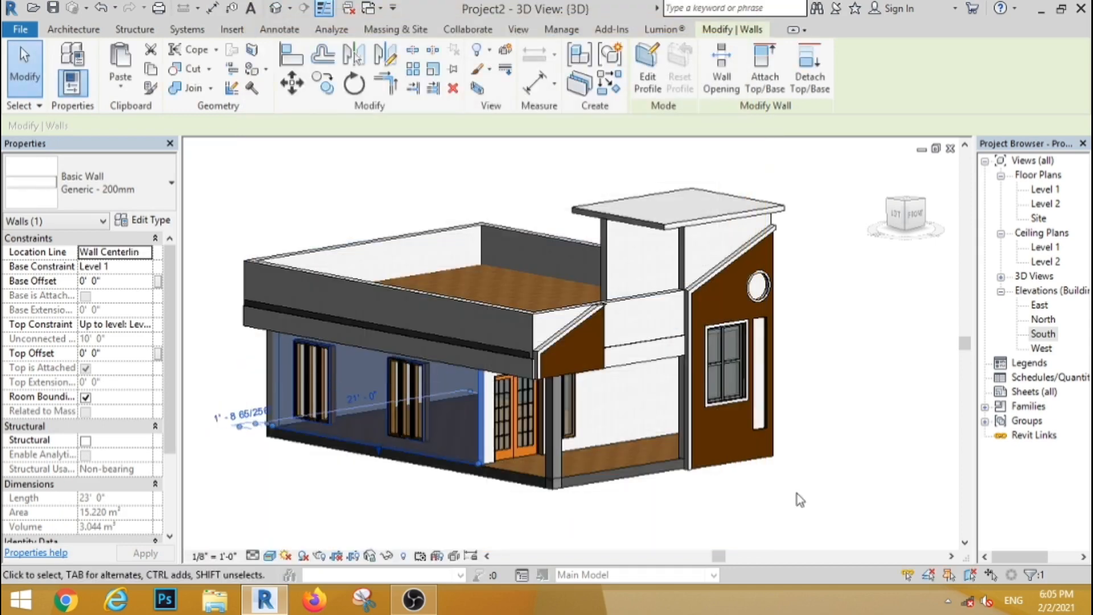
click(799, 499)
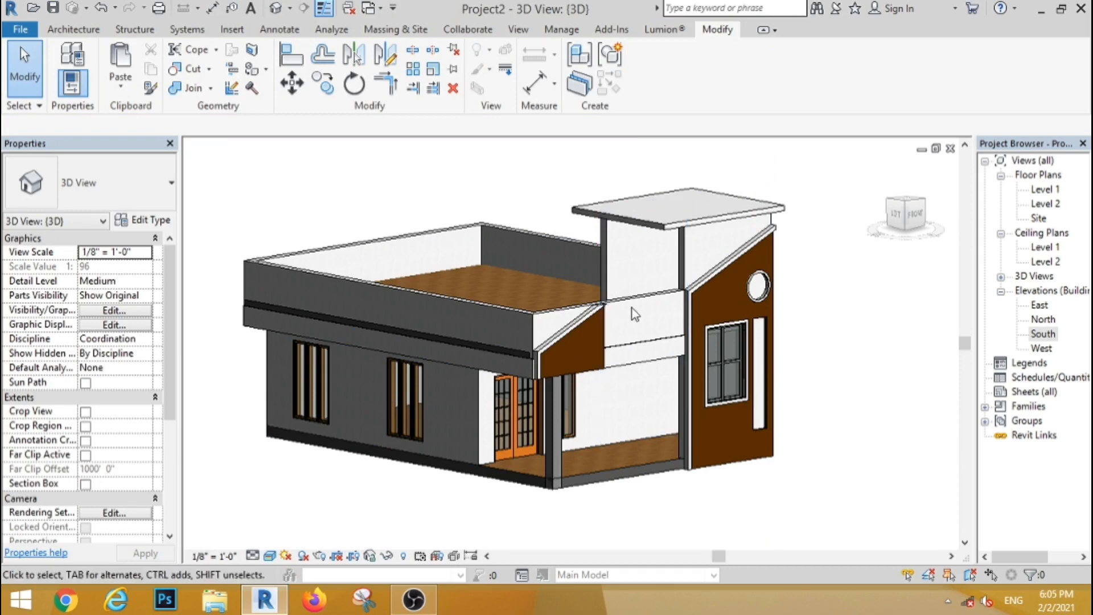
shift+middle_drag(716, 340, 787, 341)
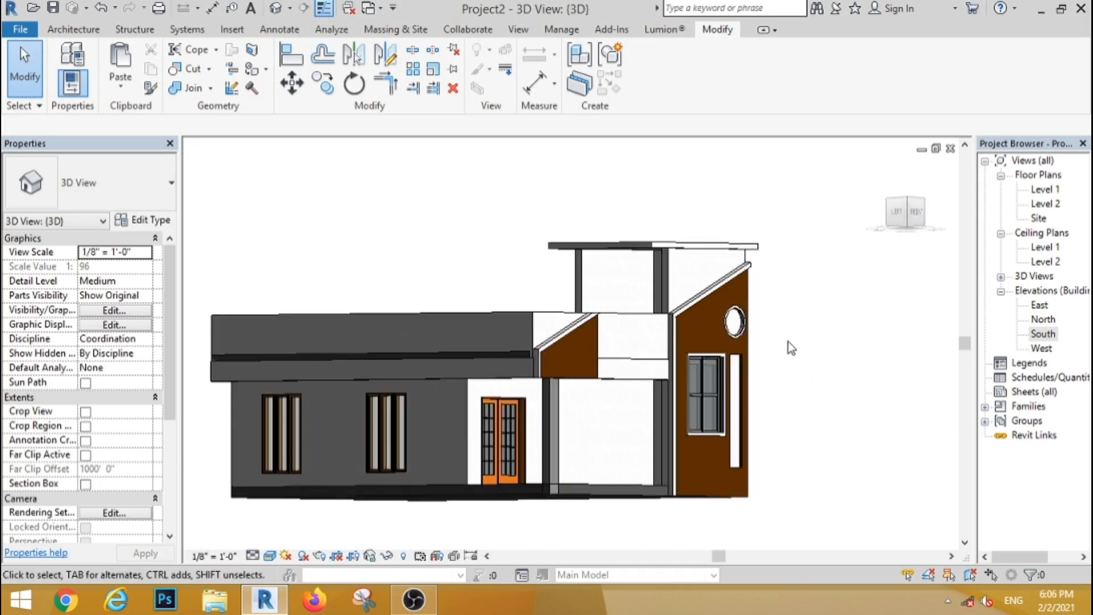
drag(773, 266, 557, 274)
click(852, 305)
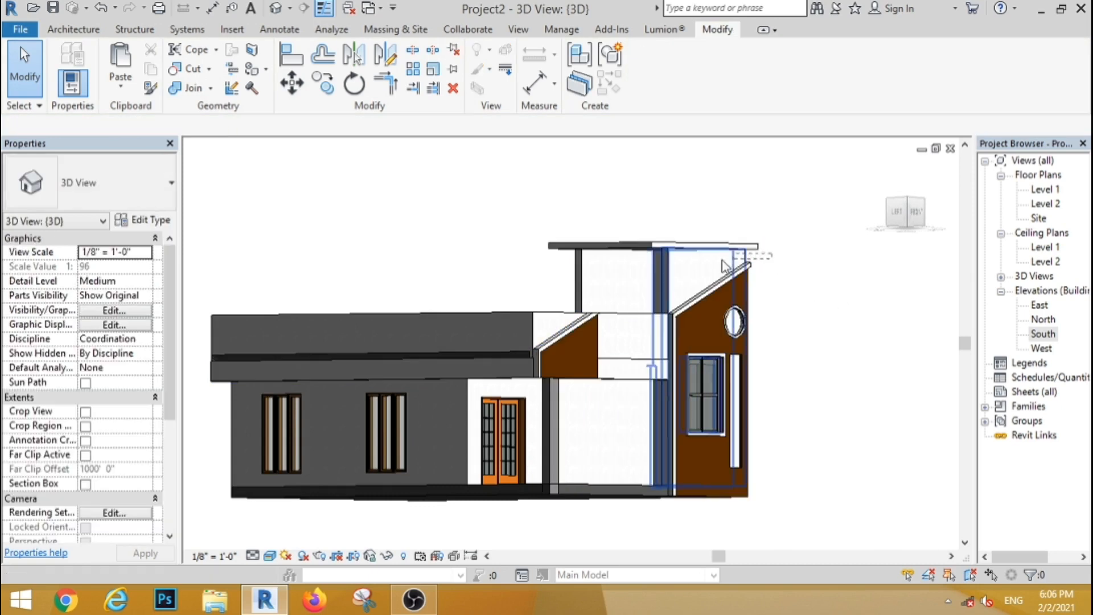
drag(633, 269, 557, 272)
scroll(842, 345, down, 1)
click(841, 410)
shift+middle_drag(905, 418, 887, 452)
Step: Select the tower walls and all the roof parapet walls, and duplicate their wall type as Generic - 200mm 2
click(723, 294)
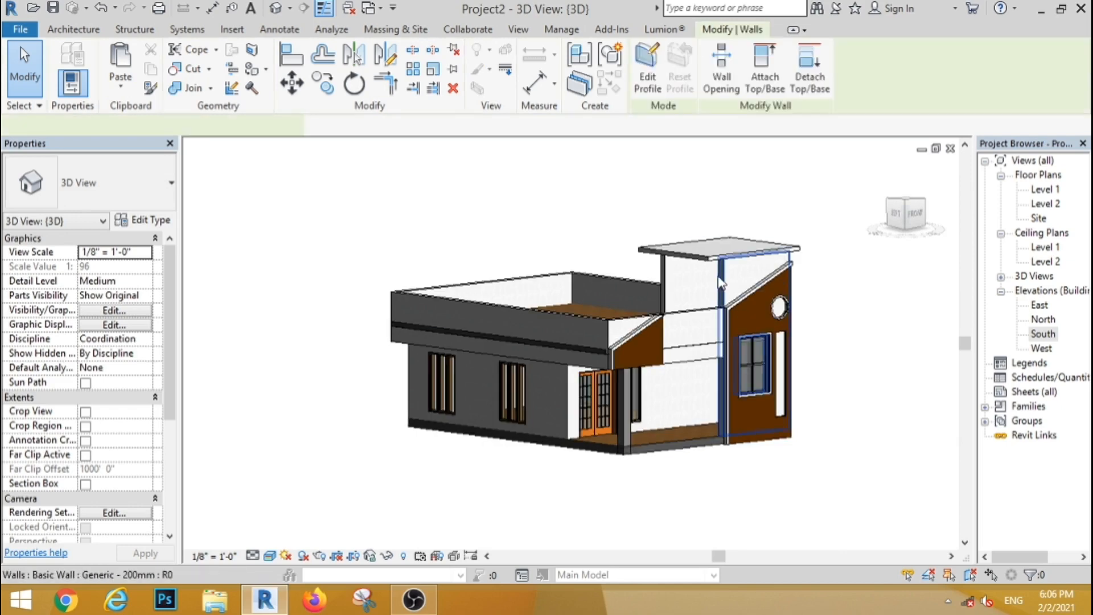
shift+middle_drag(852, 313, 836, 353)
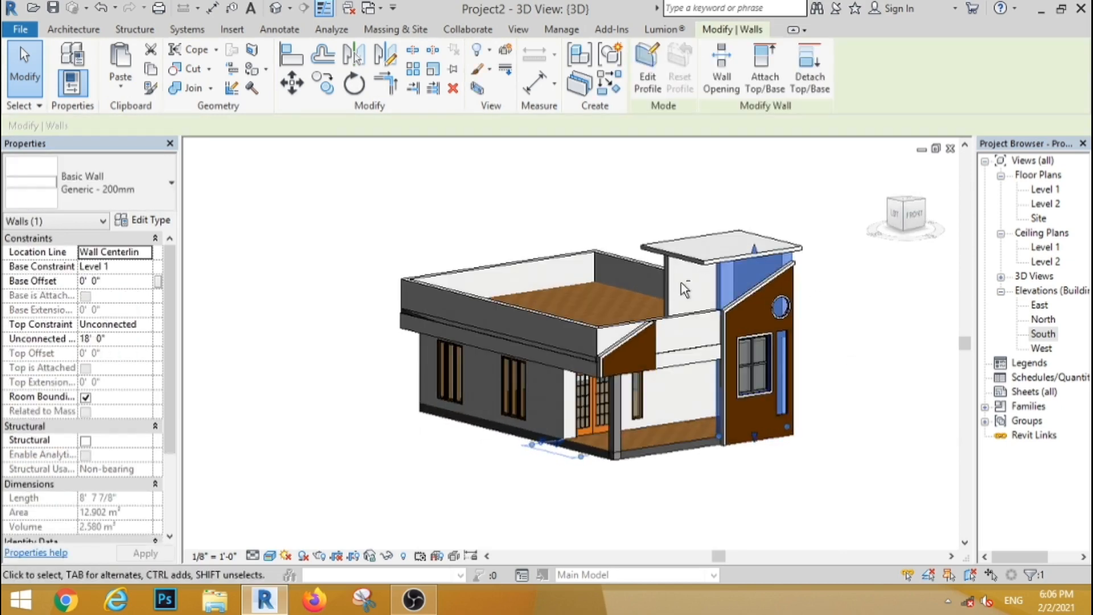
ctrl+click(638, 270)
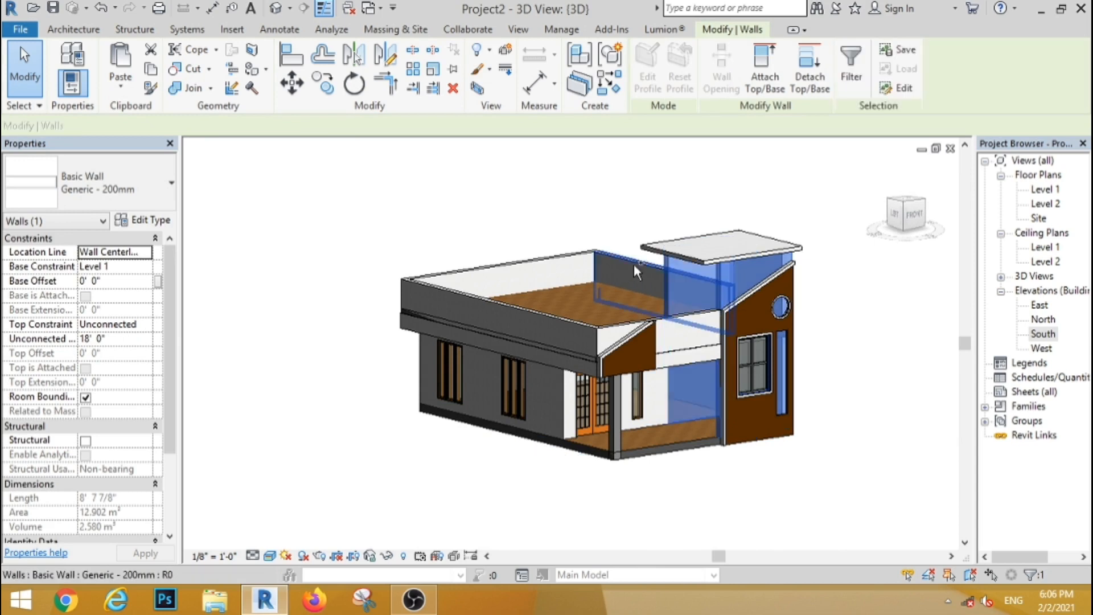
ctrl+click(501, 268)
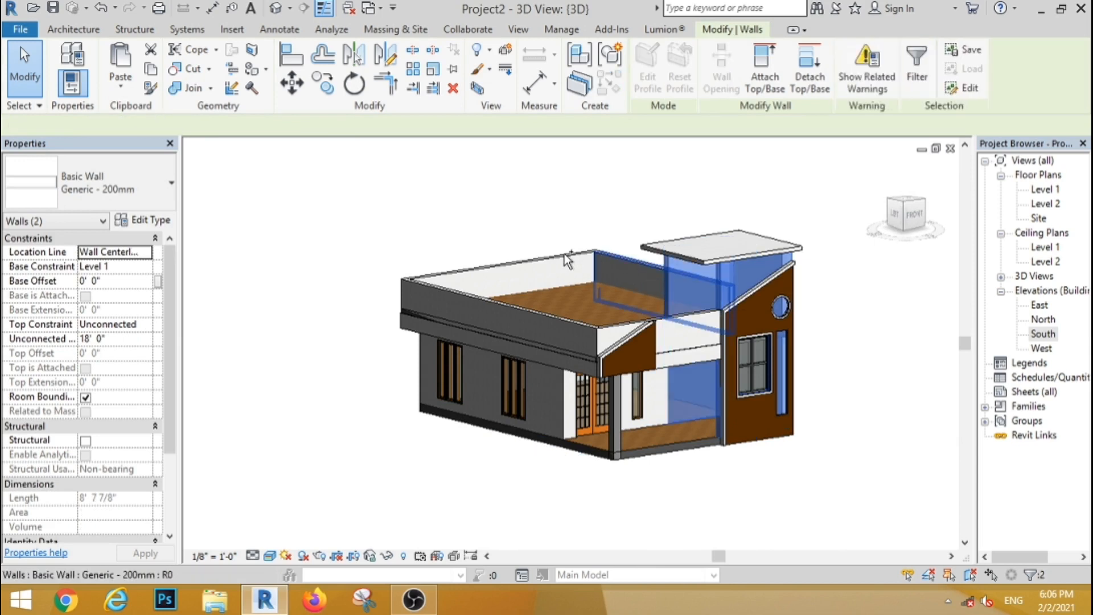
ctrl+click(544, 317)
ctrl+click(545, 317)
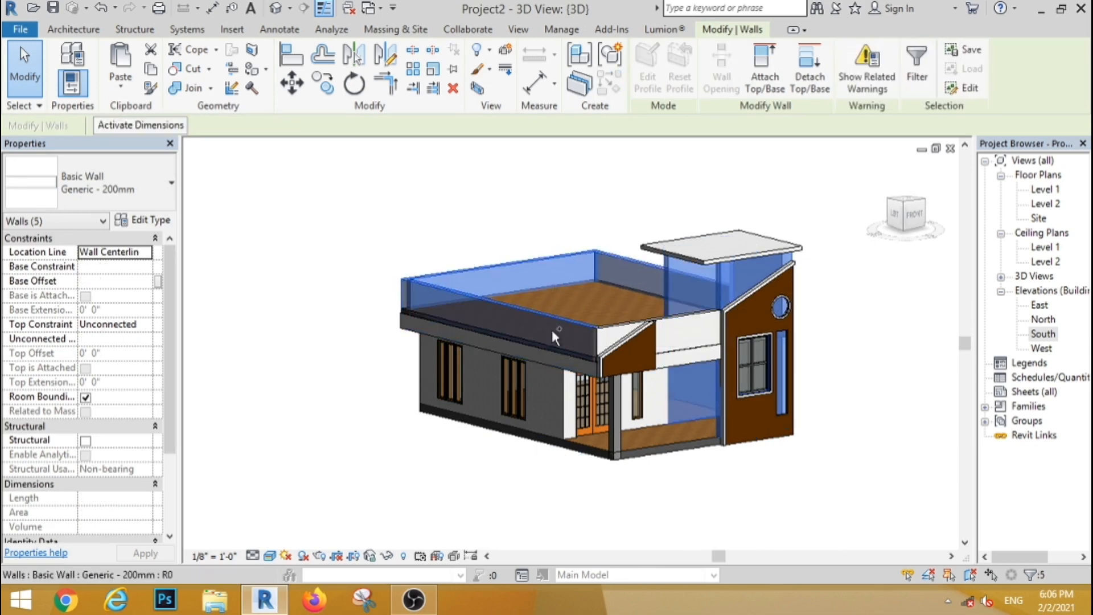
ctrl+click(687, 320)
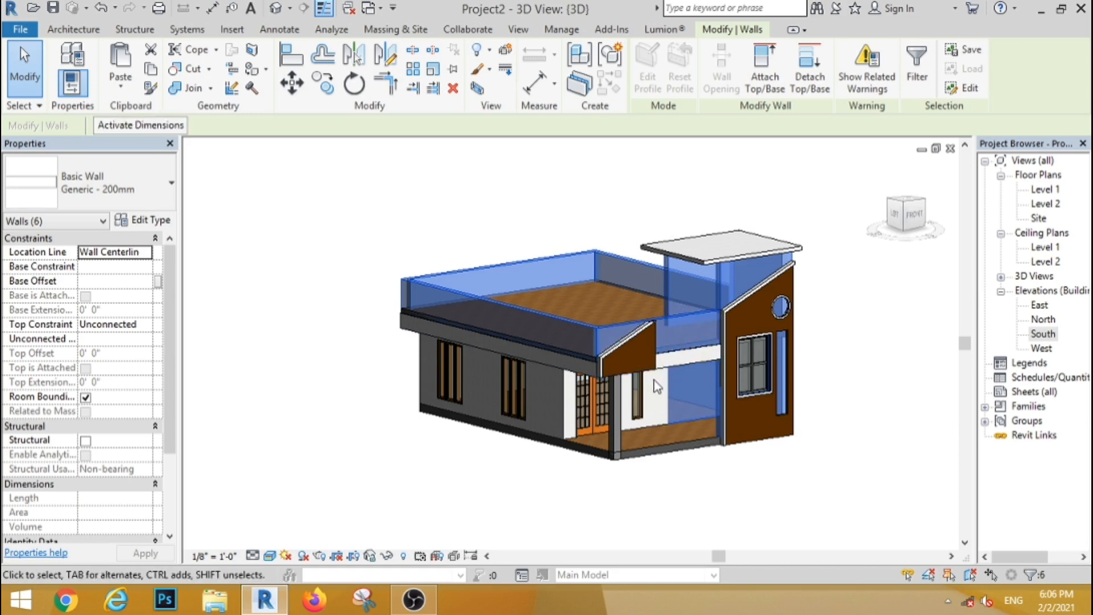
click(147, 220)
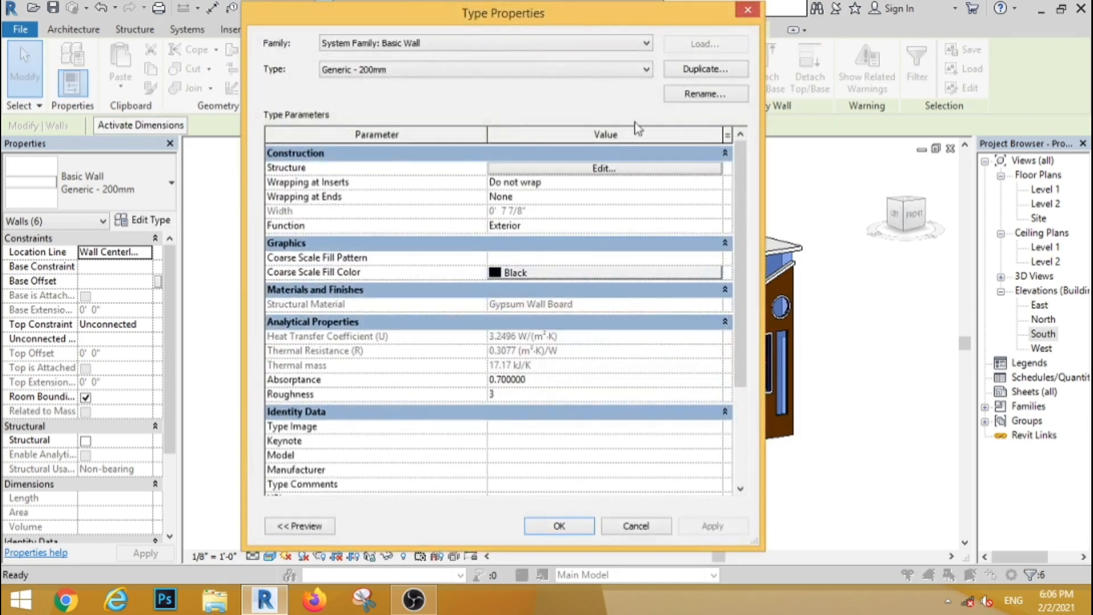
click(709, 70)
click(503, 313)
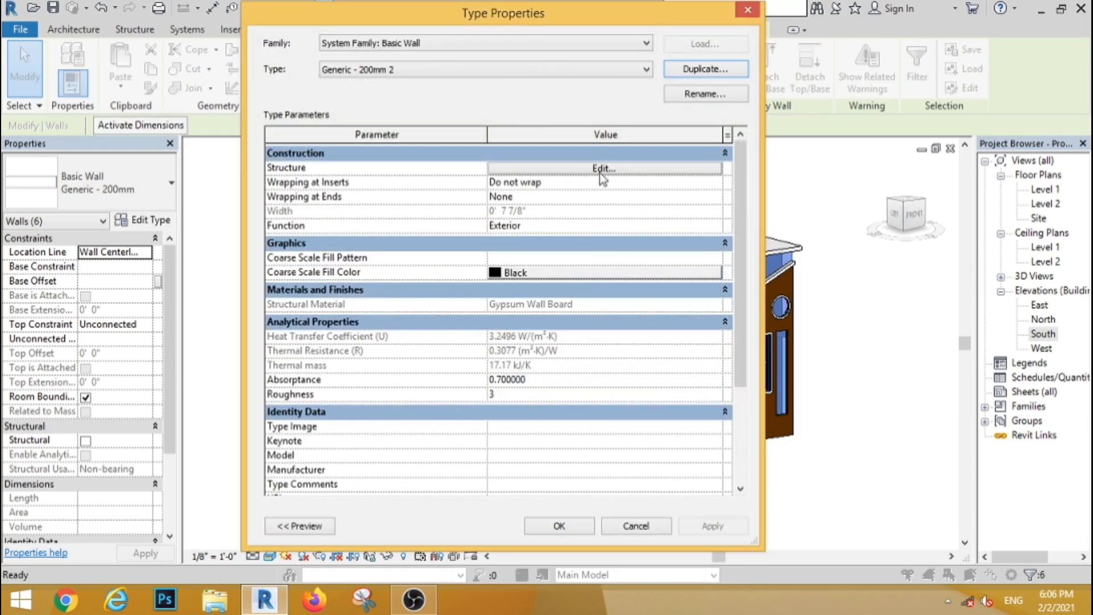
Step: Set the new wall type's structure material to Brick, Common, Grey from the Autodesk masonry library and apply it to the selected walls
click(604, 170)
click(492, 180)
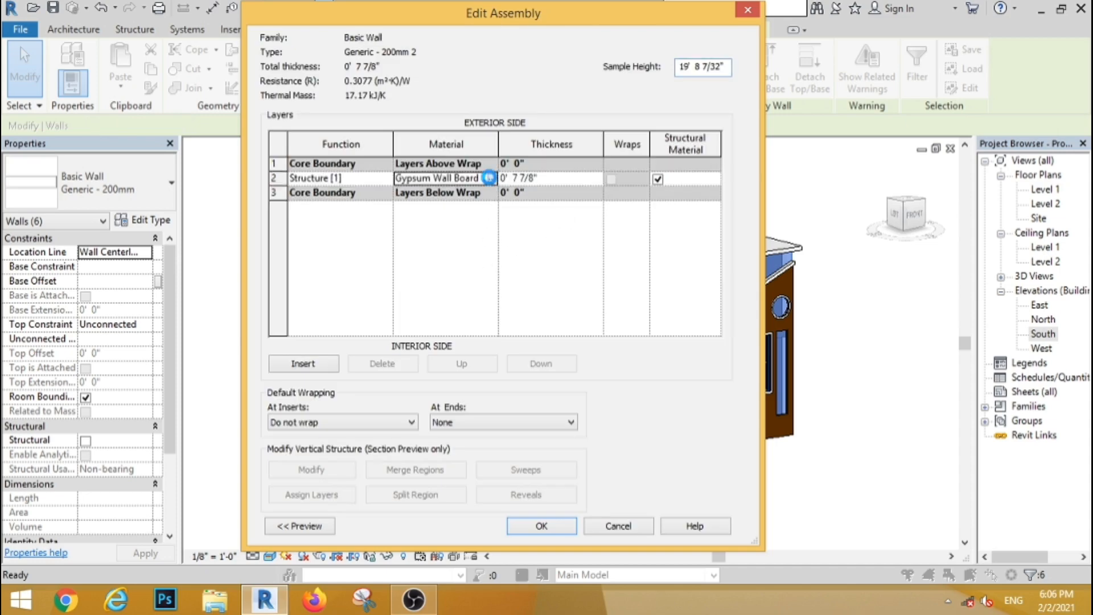
click(489, 177)
click(210, 327)
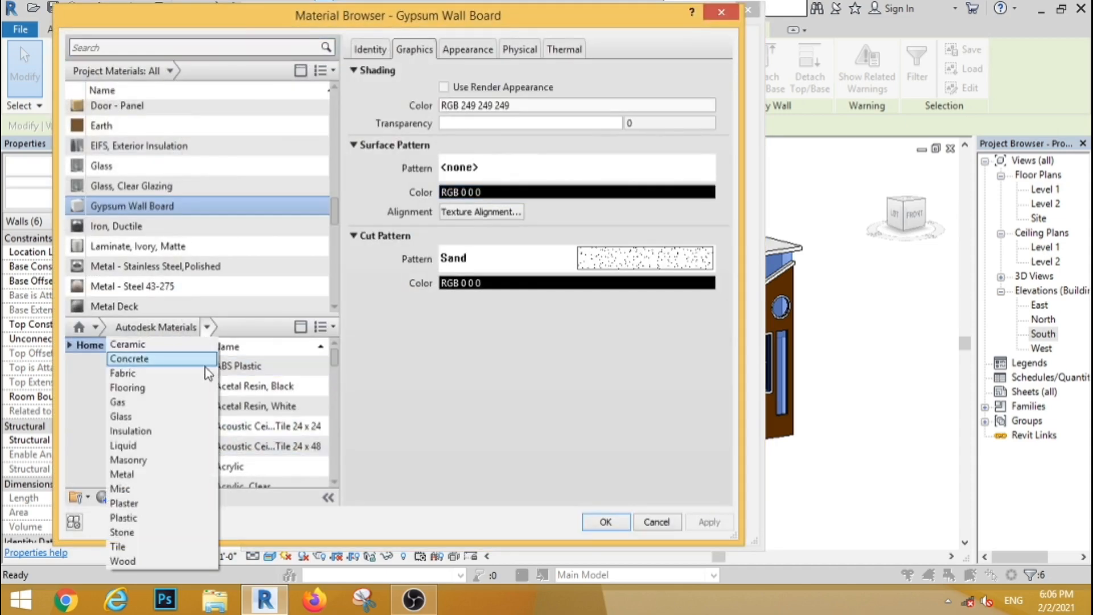
click(210, 459)
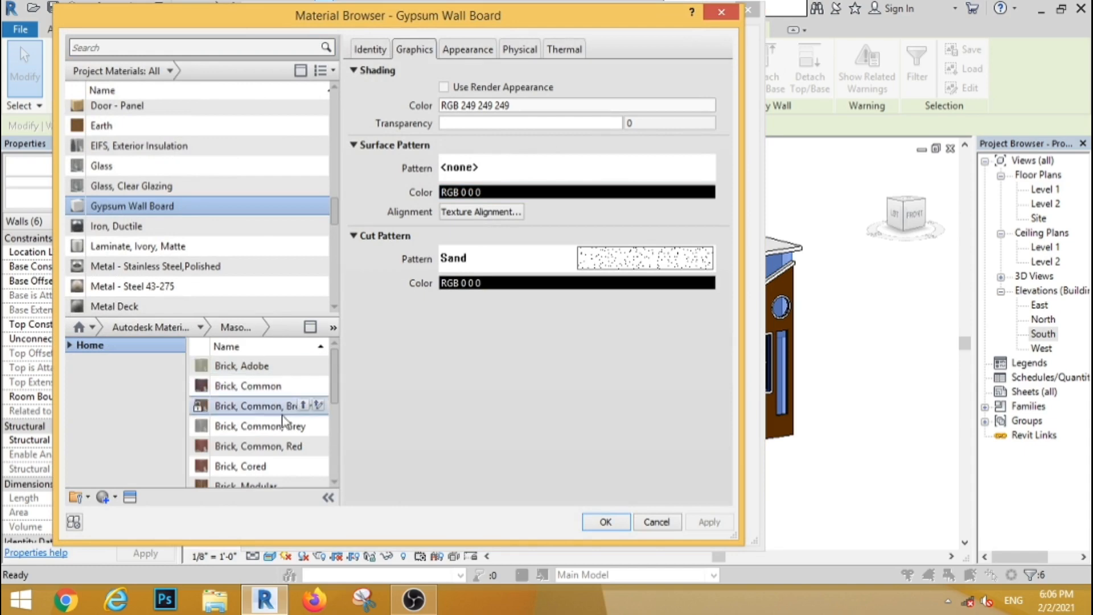
click(303, 426)
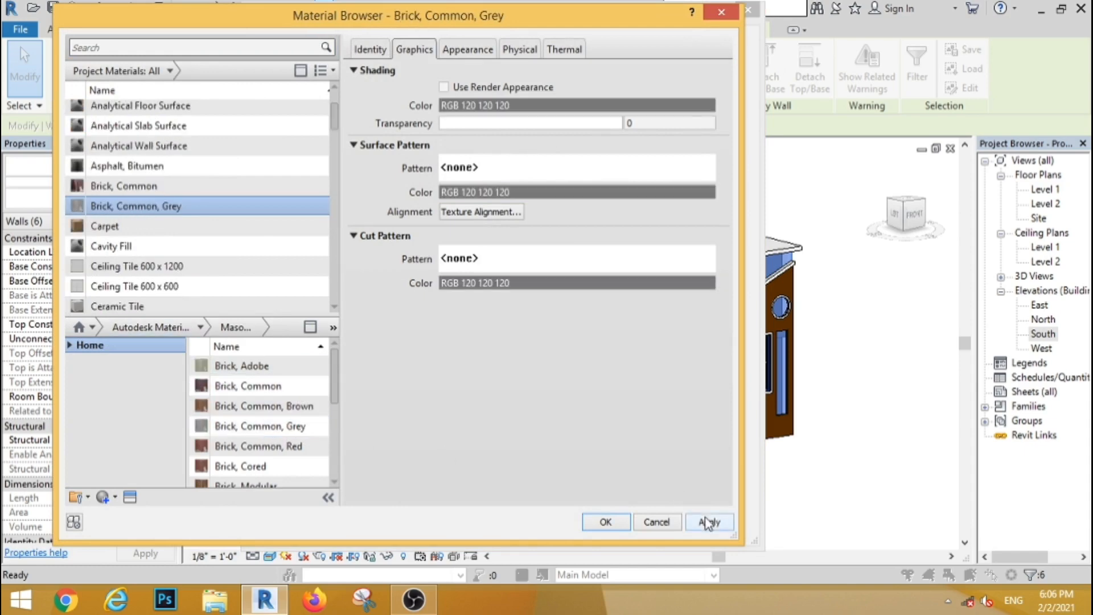
click(605, 522)
click(535, 529)
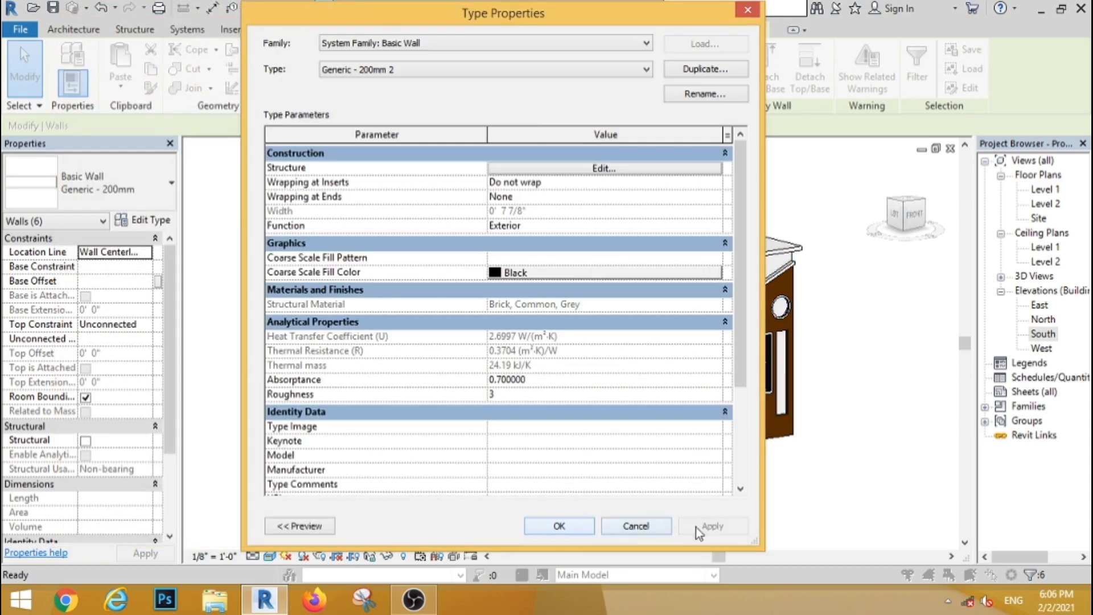
click(590, 526)
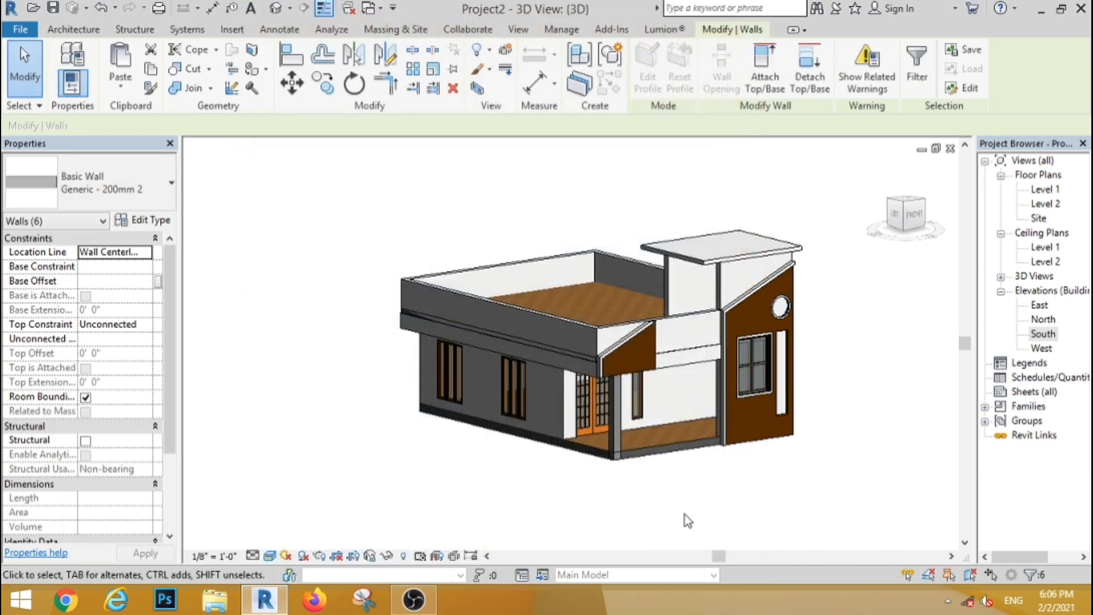
click(685, 515)
Step: In the South elevation, edit the front parapet wall's profile and sketch a rectangular notch about 7'-8" wide across its upper edge
scroll(587, 306, up, 5)
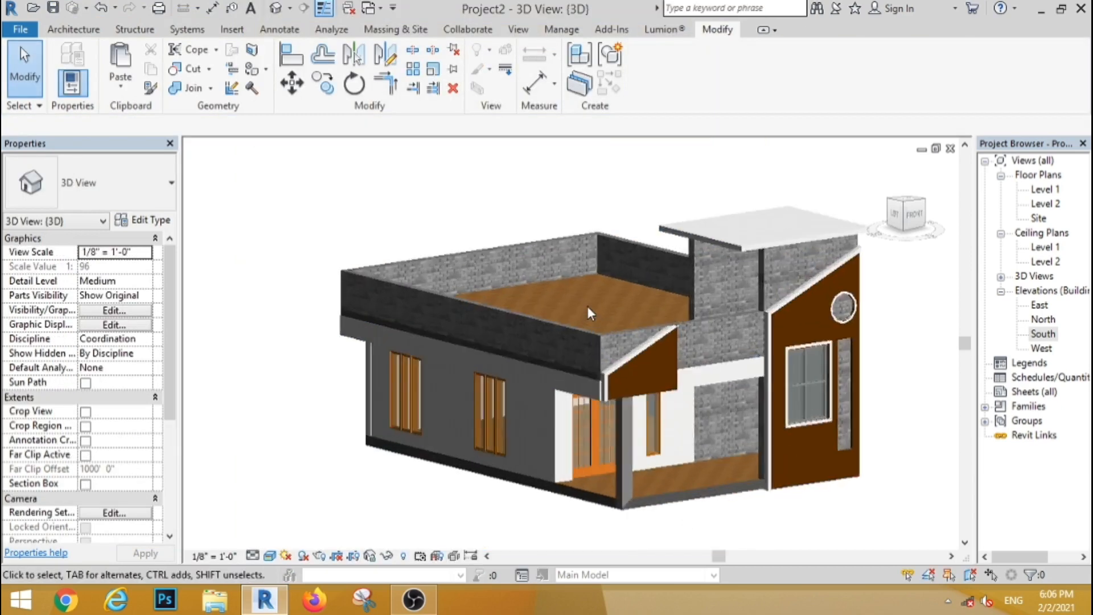
scroll(473, 244, down, 6)
scroll(479, 370, up, 4)
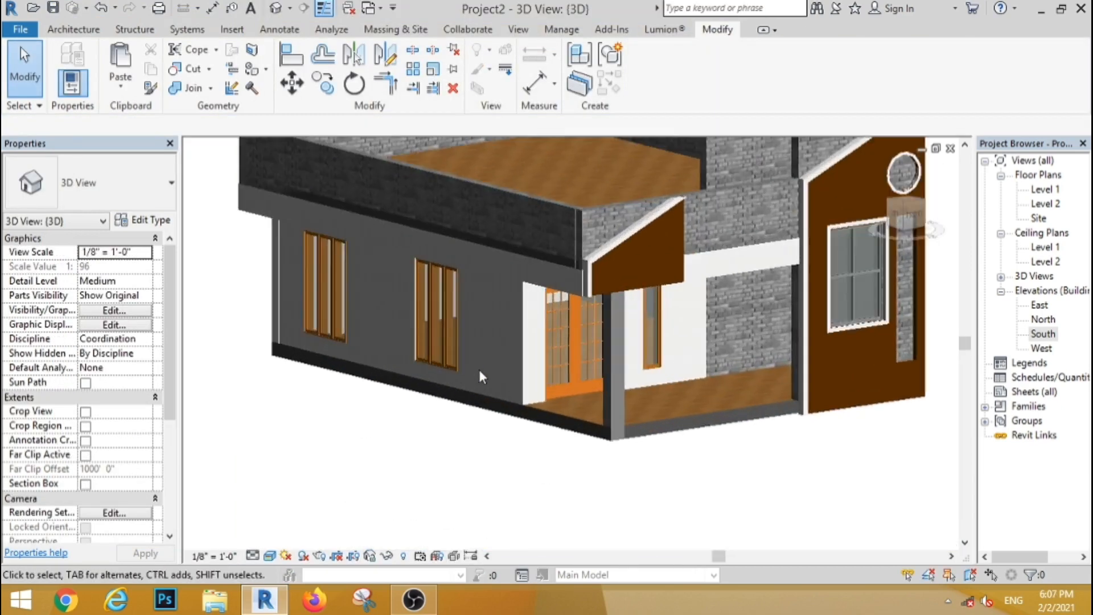
scroll(480, 370, down, 4)
double_click(1043, 334)
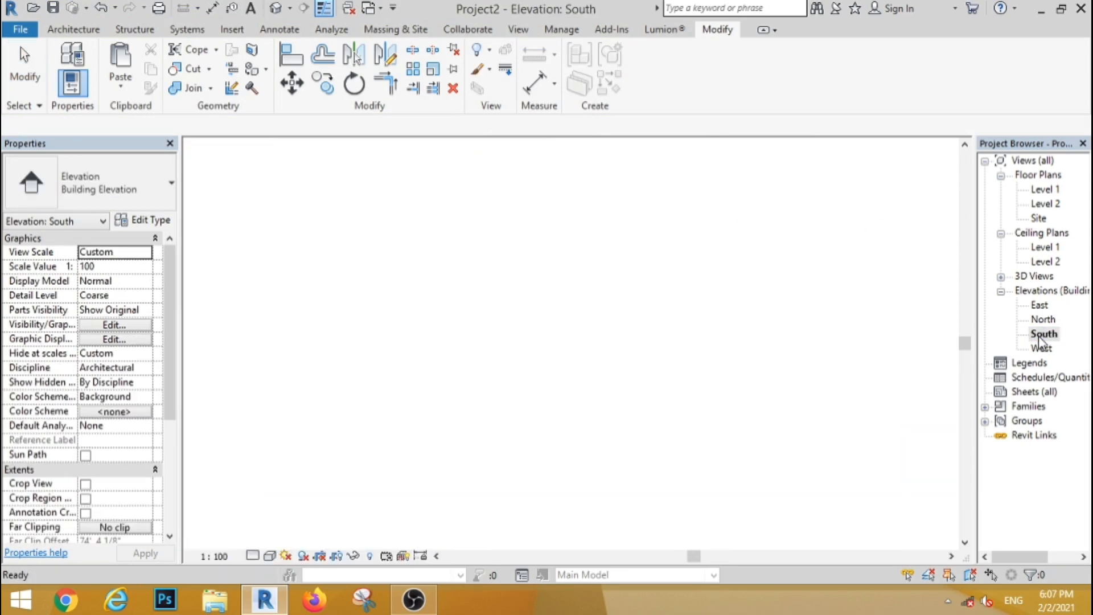
scroll(771, 334, down, 5)
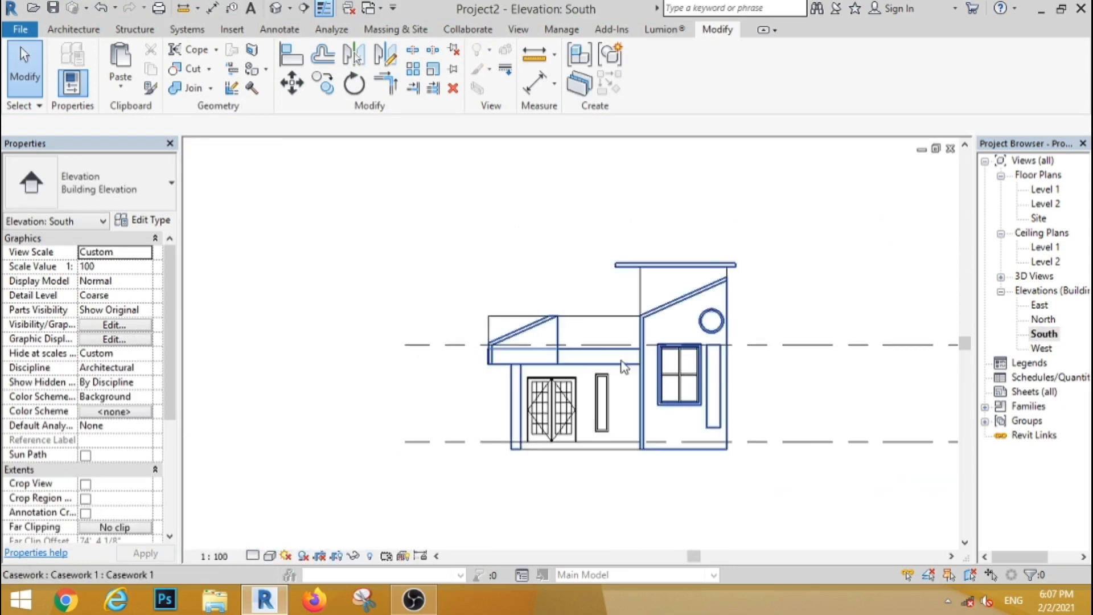
scroll(593, 302, up, 4)
click(588, 272)
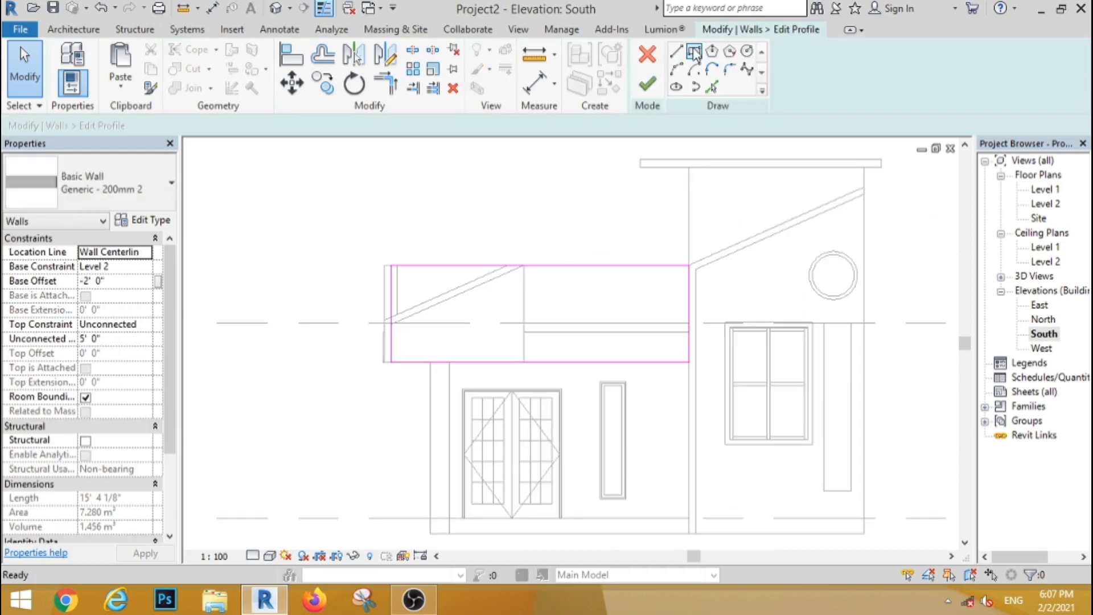
click(523, 243)
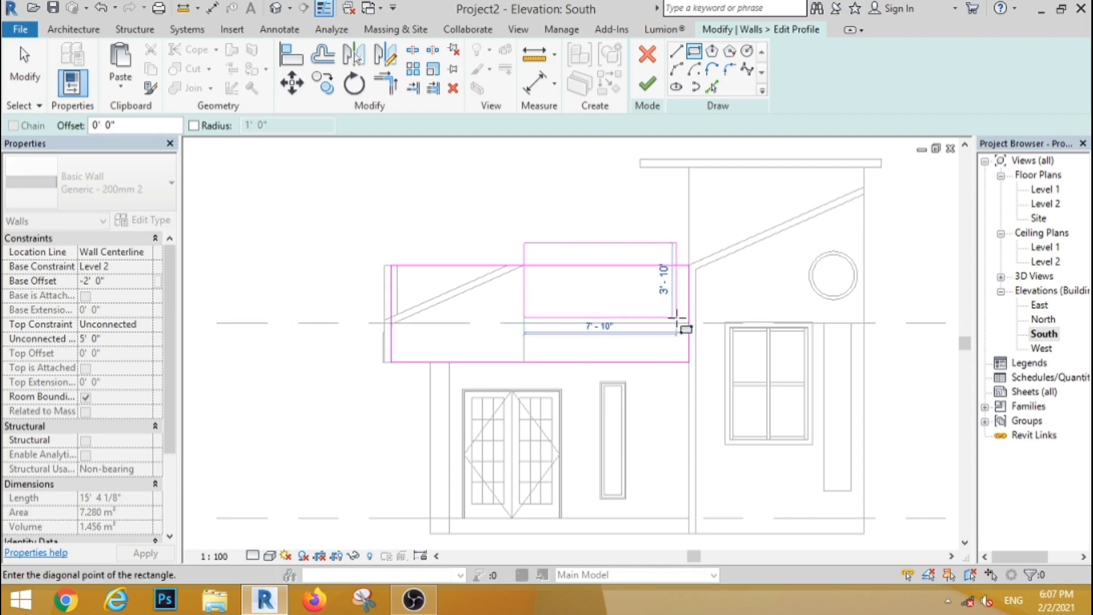
click(672, 323)
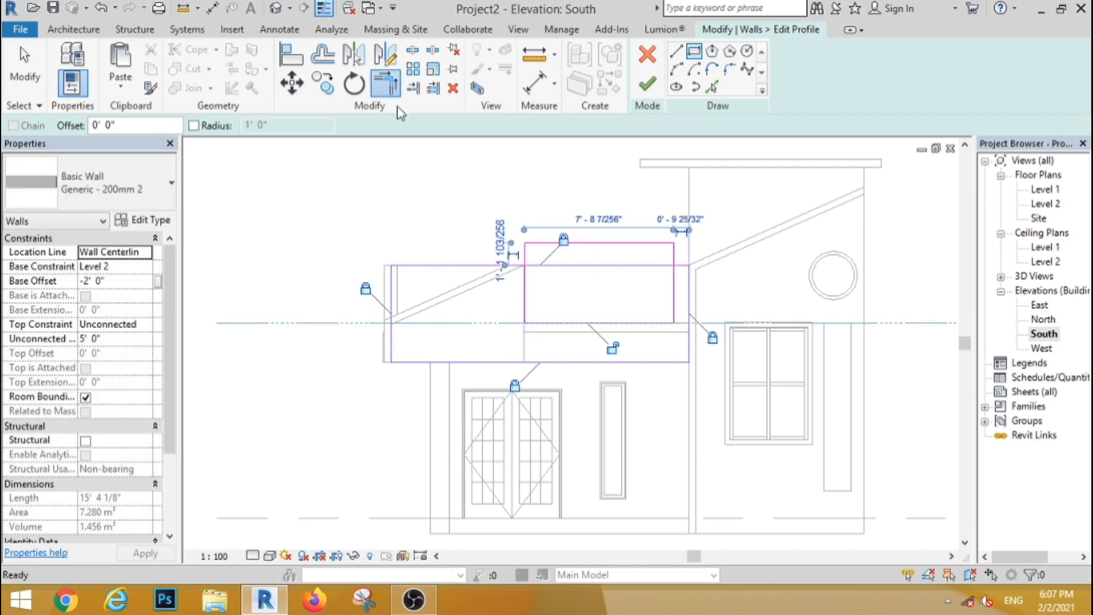
Step: Trim the notch's edge beside the sloped panel to the wall outline and draw a short line joining its other edge to the tower
key(Escape)
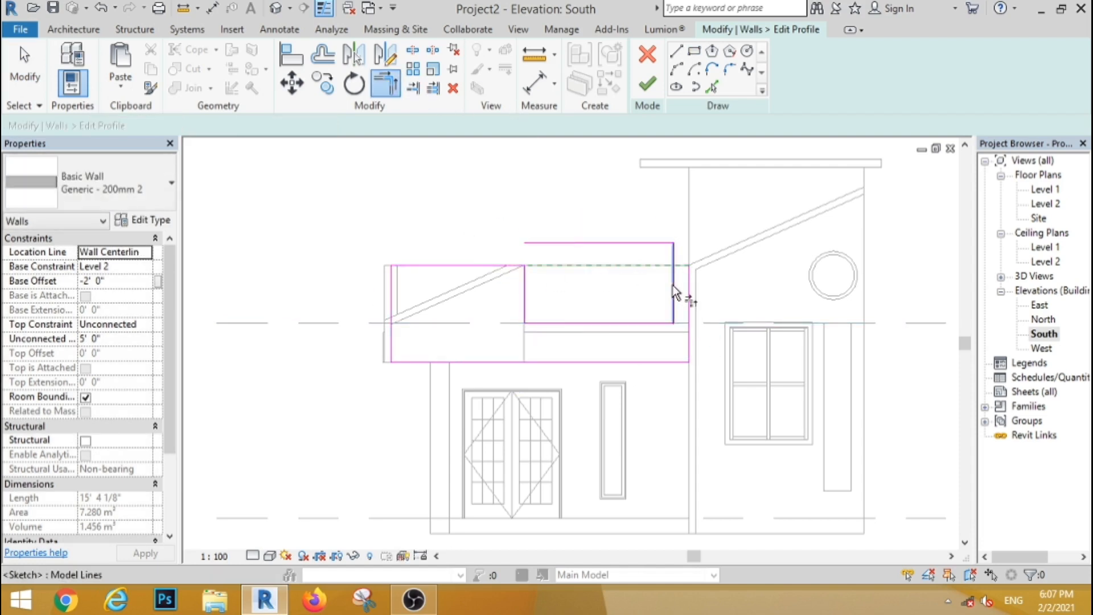
click(677, 53)
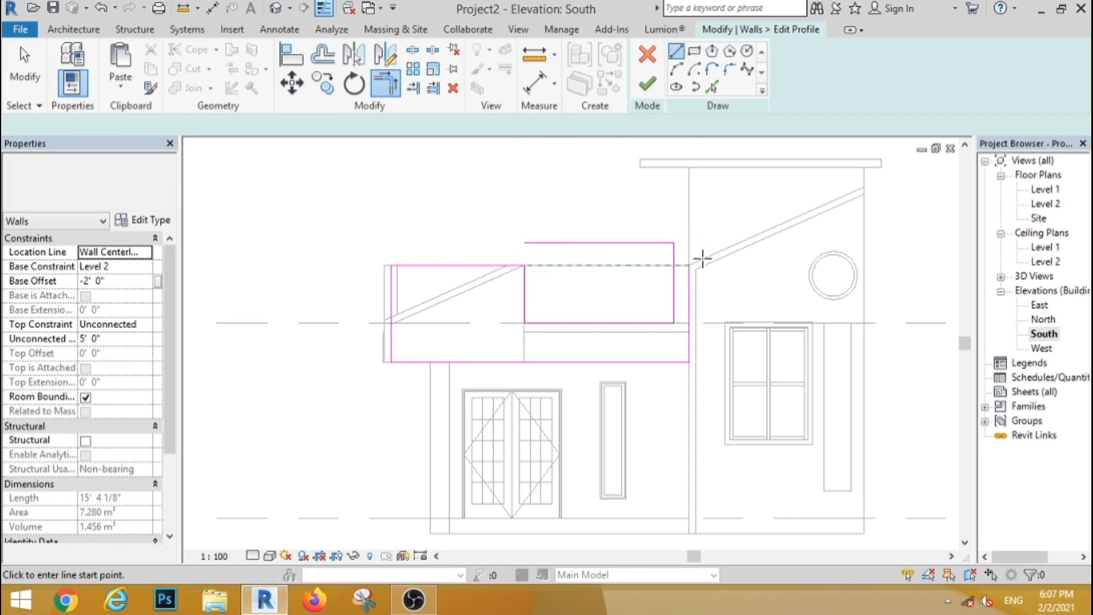
scroll(692, 266, up, 5)
click(665, 269)
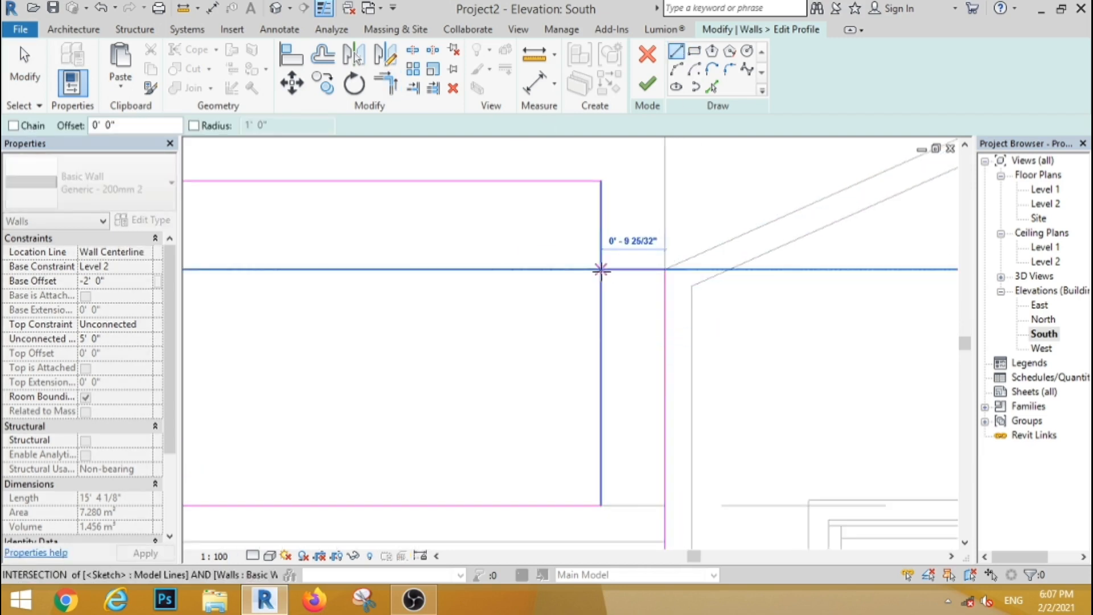
click(601, 269)
Step: Trim the notch's tower-side vertical edge to the short line along the parapet's upper edge
key(t)
key(r)
click(604, 344)
click(626, 269)
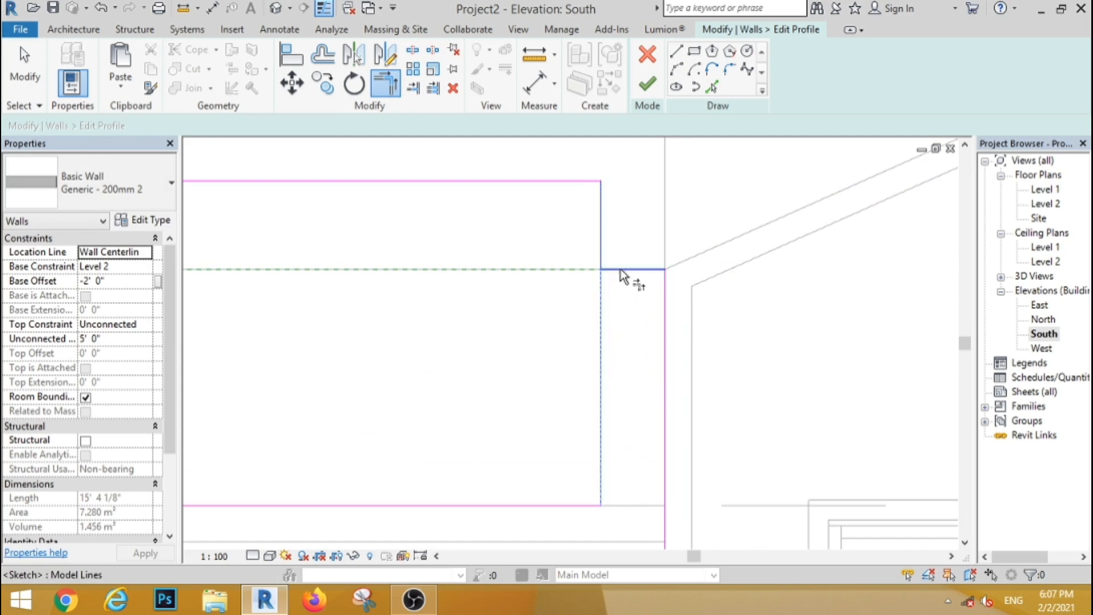
Step: Delete the leftover horizontal line above the front parapet notch and finish the wall profile
click(25, 68)
drag(339, 169, 339, 169)
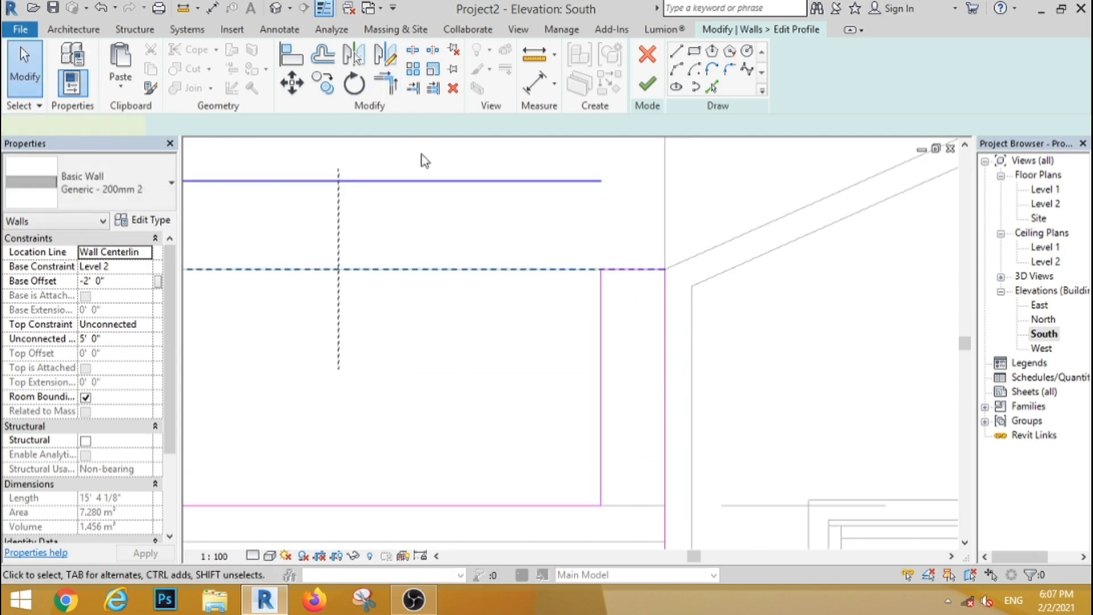
drag(430, 221, 363, 162)
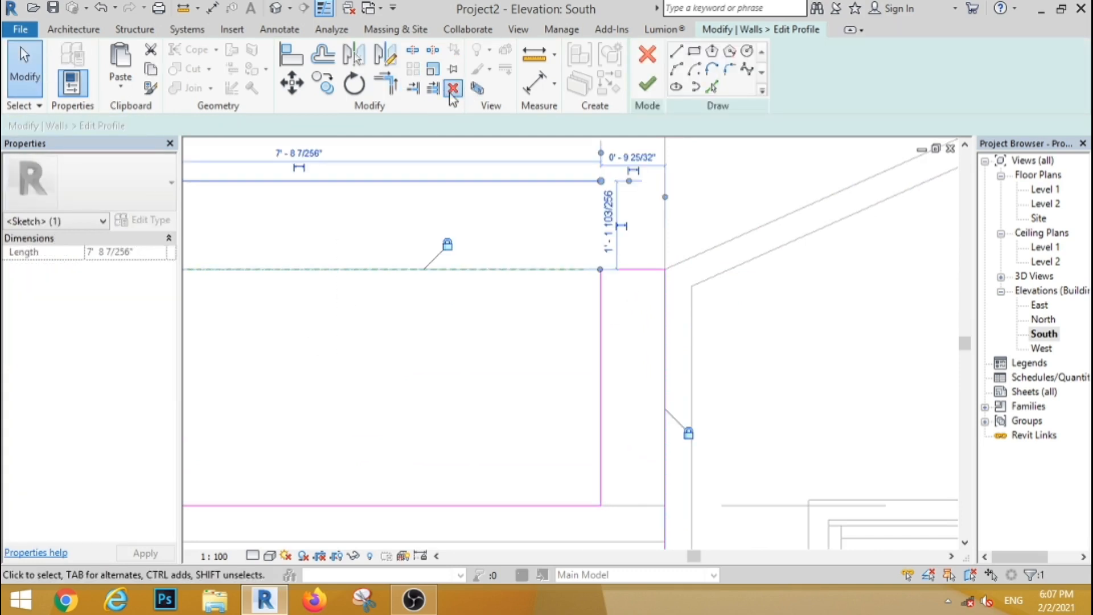
click(453, 89)
scroll(575, 301, down, 4)
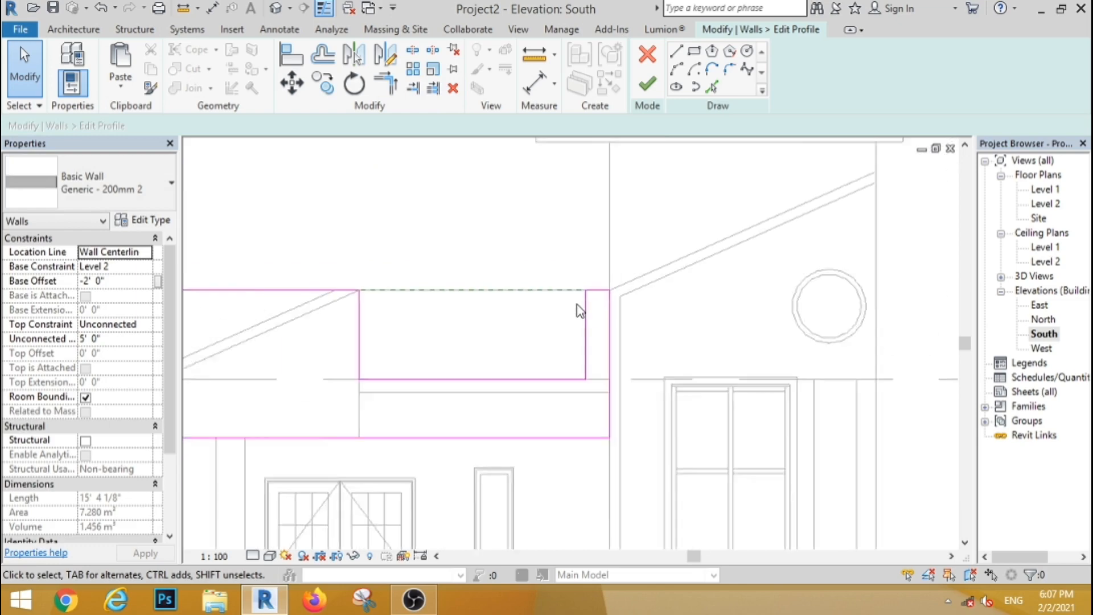
click(646, 92)
click(420, 227)
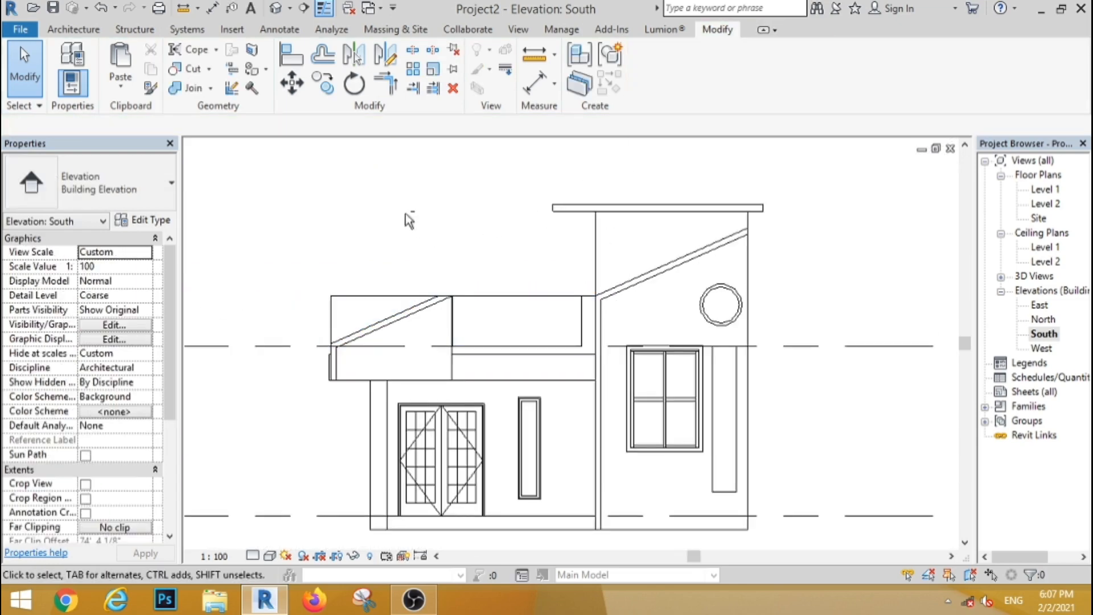
Step: In the 3D view's Left orientation, edit the side parapet wall's profile and sketch a rectangle about 6'-5" by 4'-2" across its upper edge
click(276, 7)
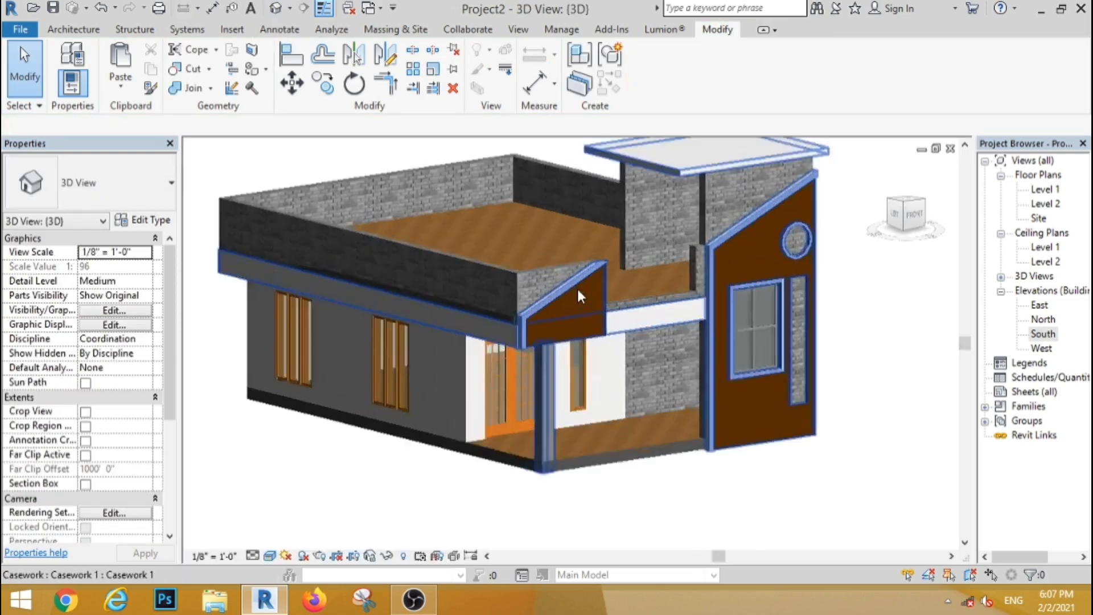
click(894, 215)
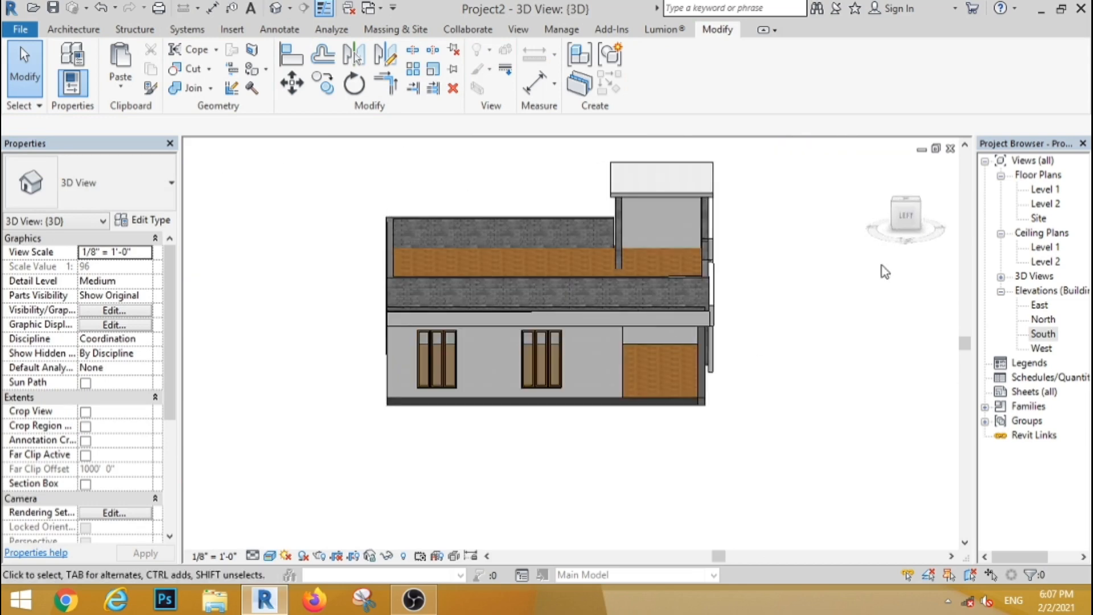
click(907, 216)
scroll(473, 296, up, 3)
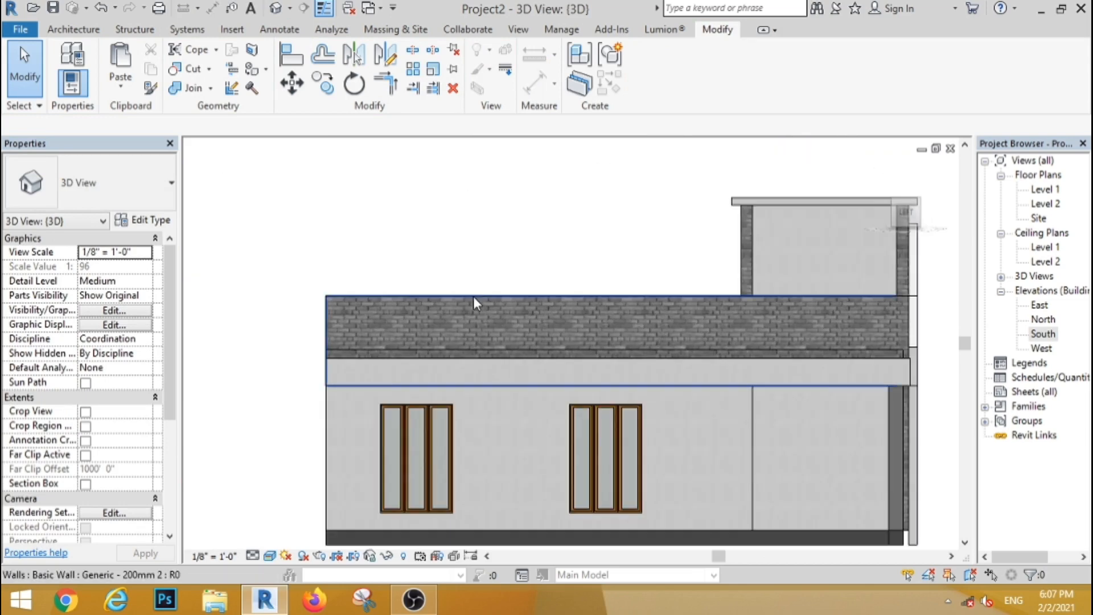
click(472, 295)
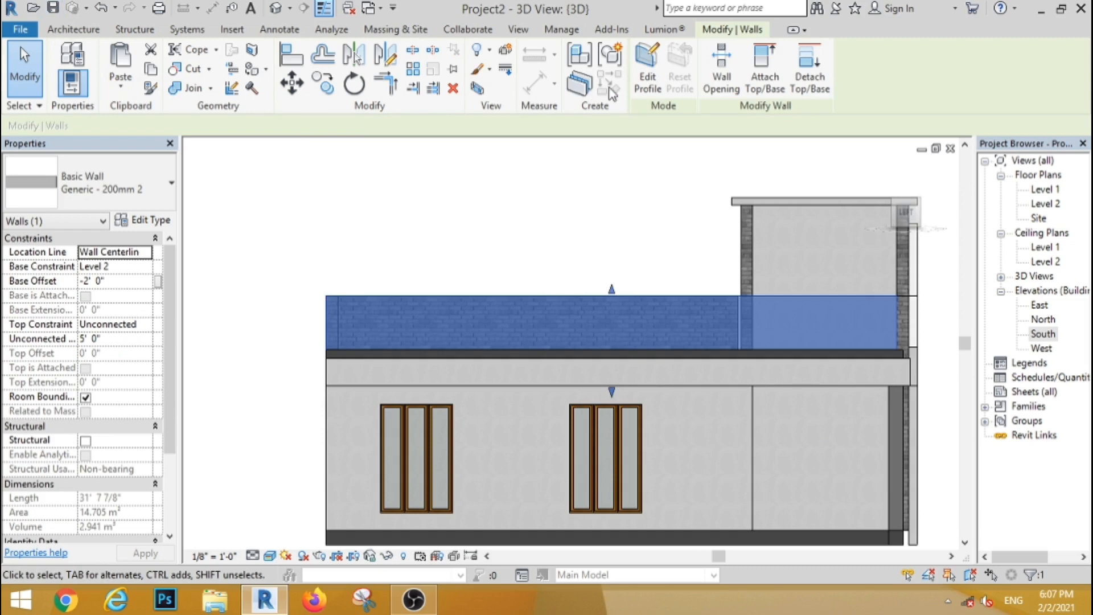
click(648, 80)
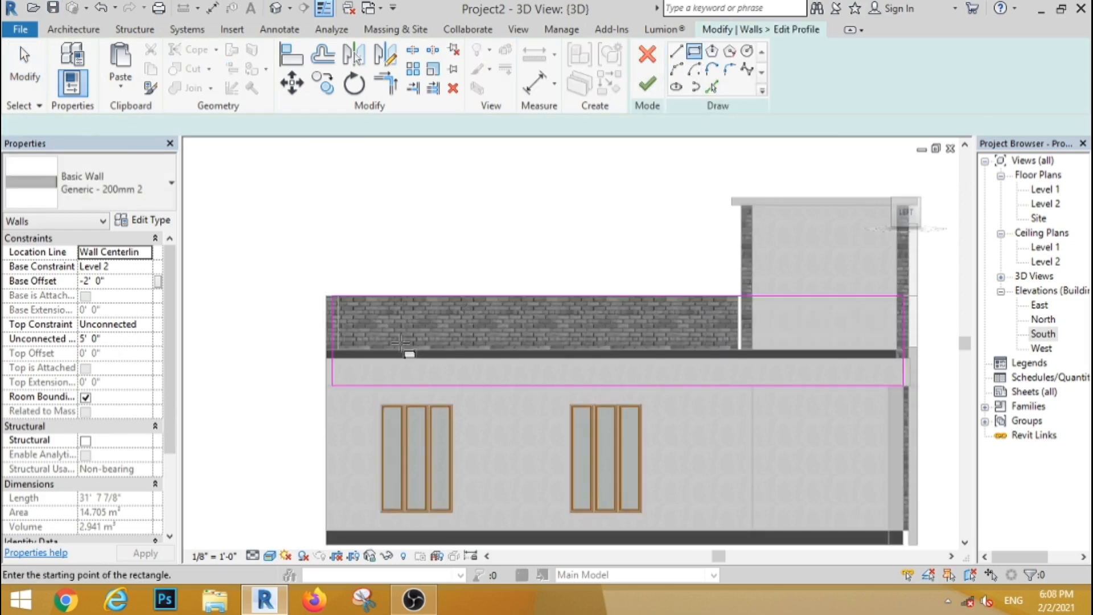
scroll(401, 342, up, 2)
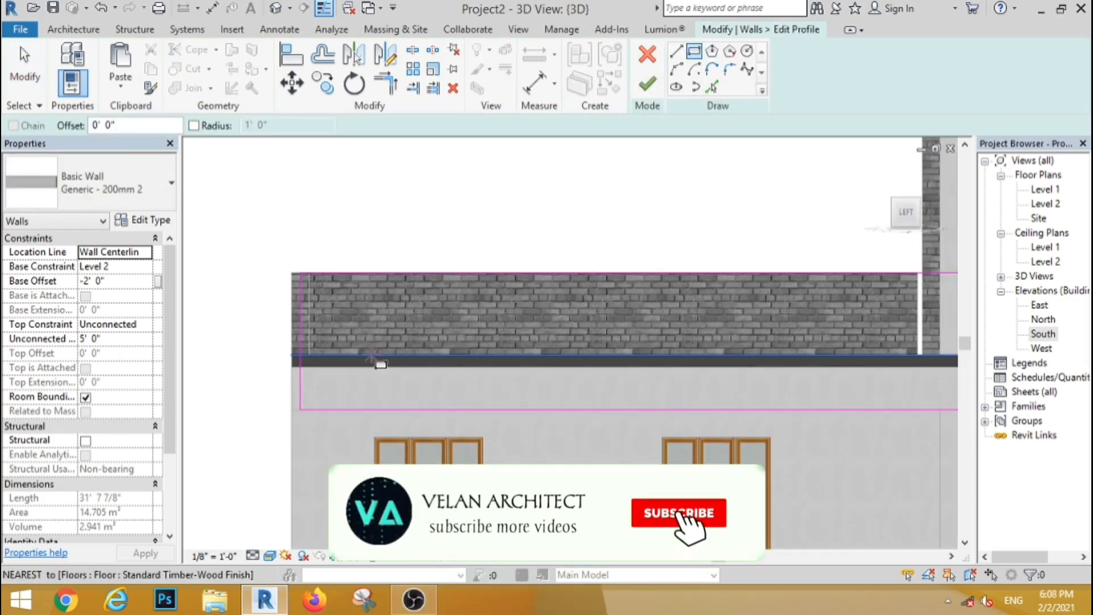
click(371, 354)
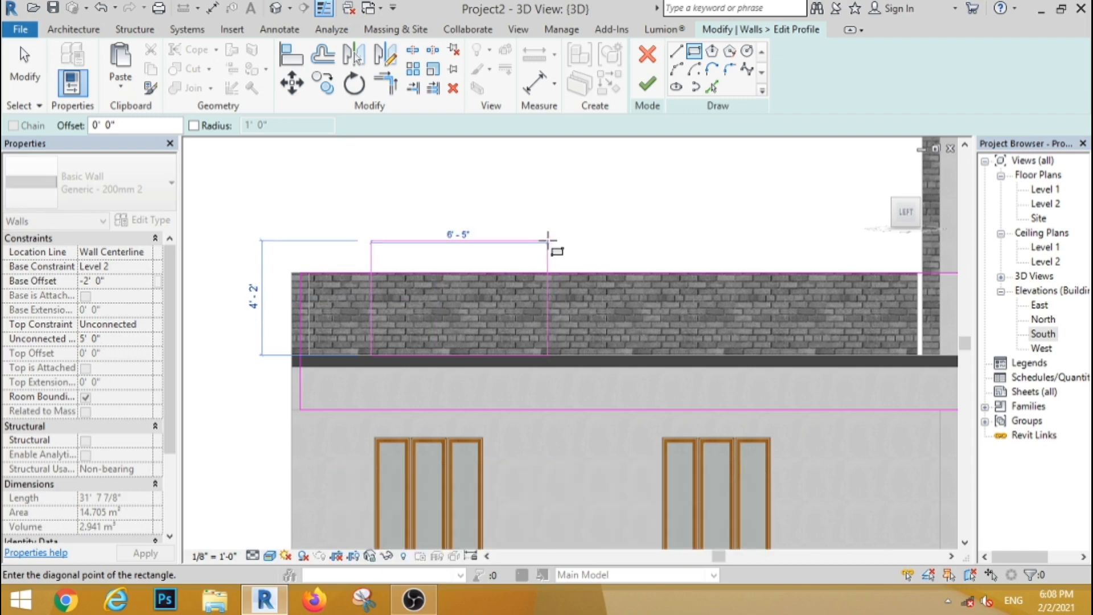
click(548, 241)
key(Escape)
key(Escape)
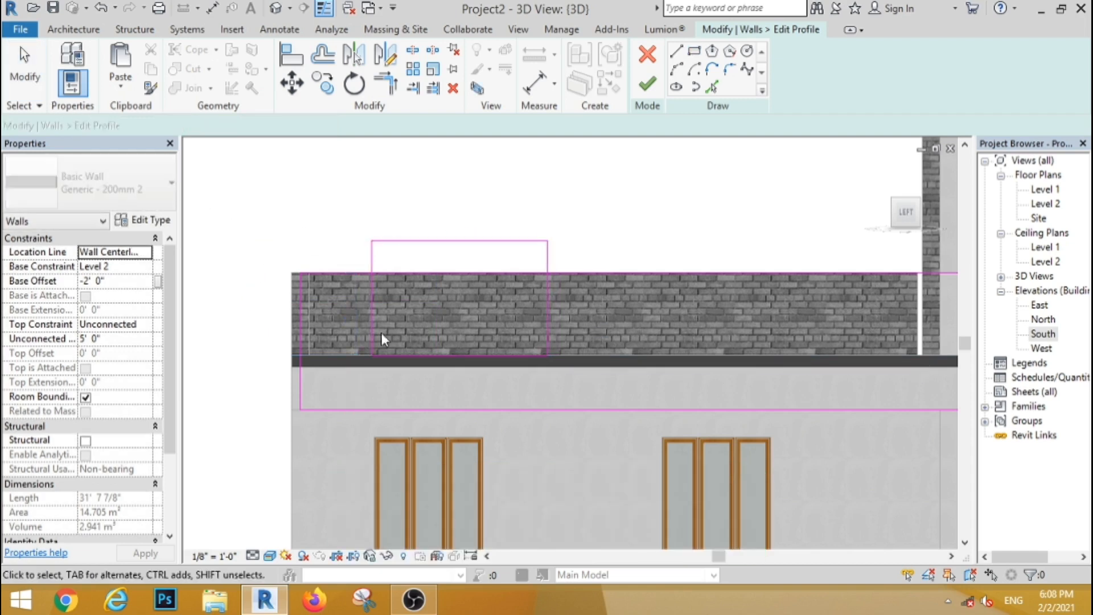
Step: Raise the rectangle's lower edge slightly and copy the whole rectangle about 10'-4" horizontally along the parapet towards the tower
drag(419, 354, 418, 336)
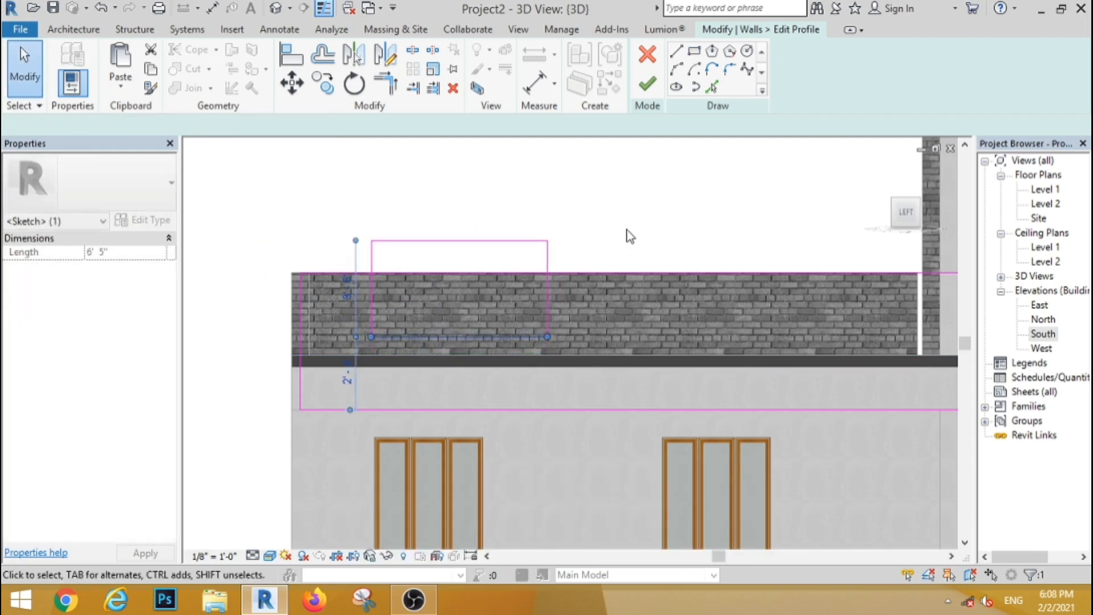
click(324, 217)
drag(320, 210, 595, 353)
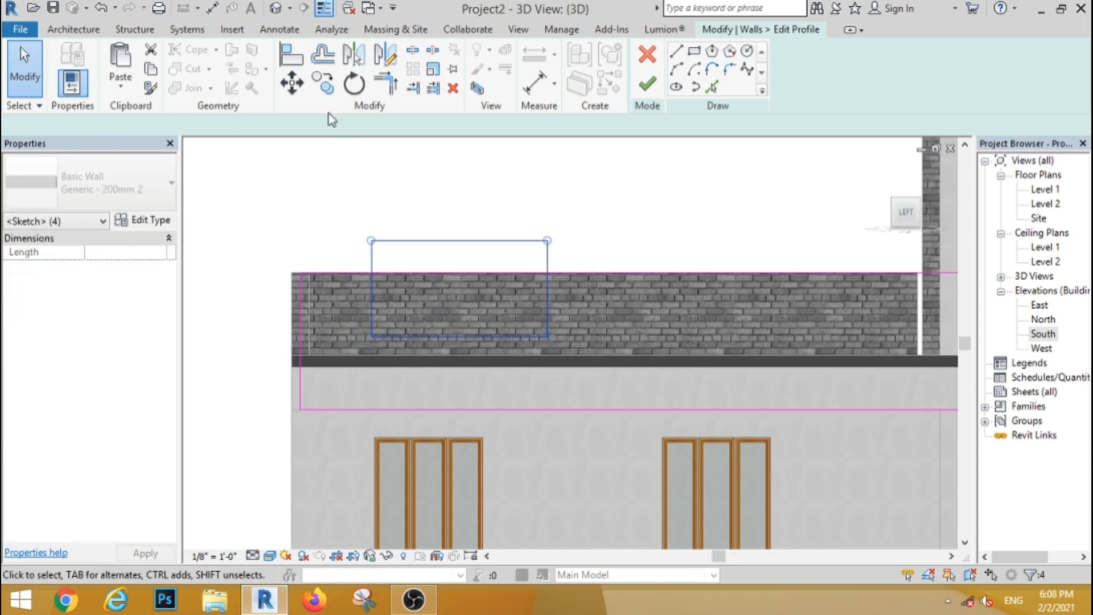
click(323, 84)
click(430, 195)
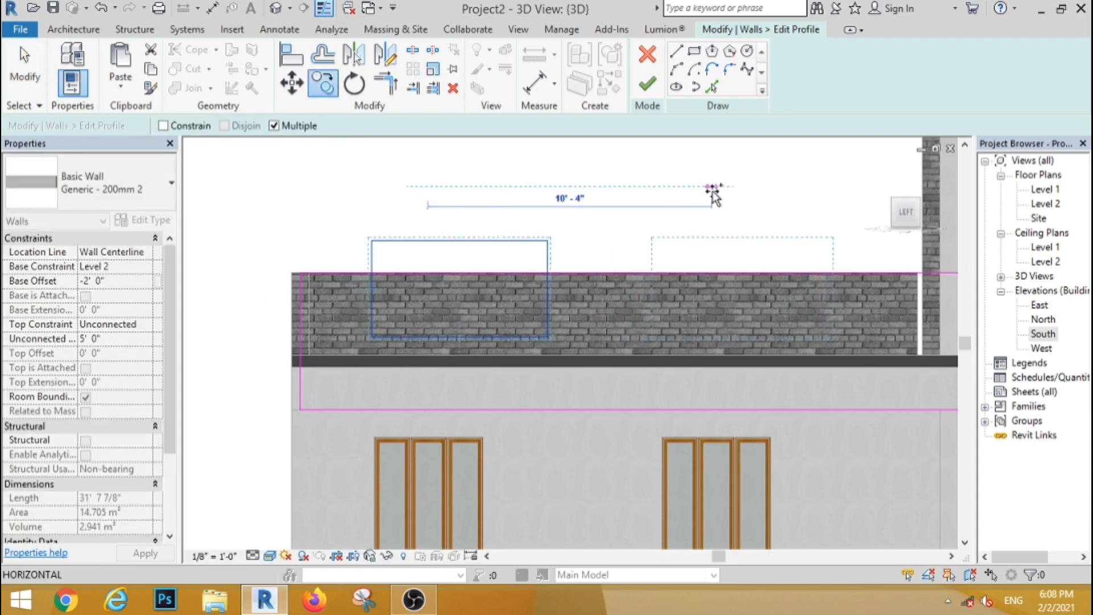
click(712, 191)
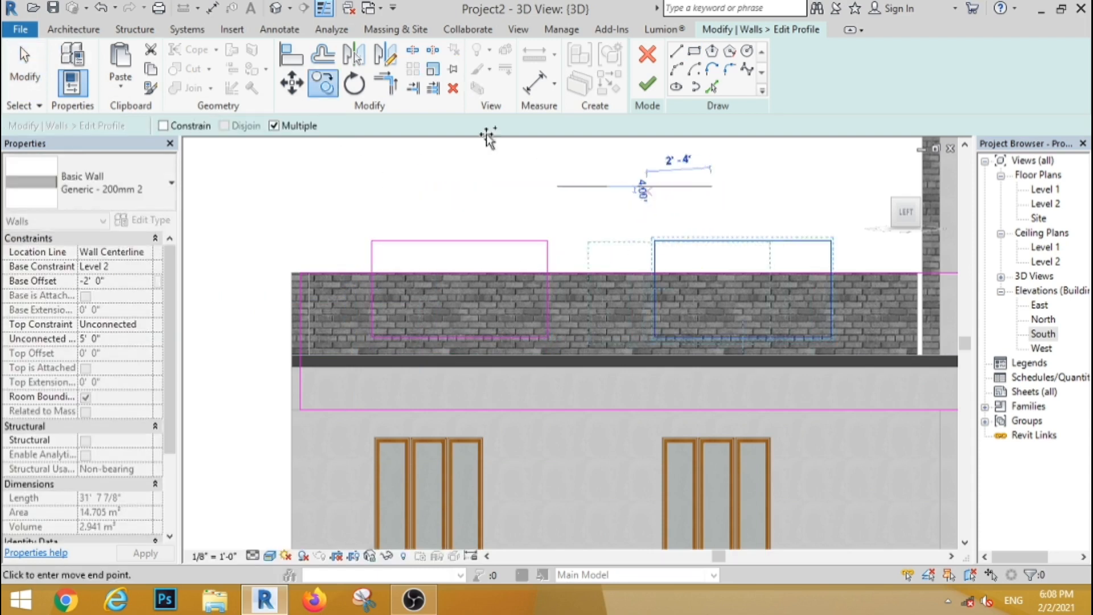
Step: Split the parapet's upper edge inside both rectangles and trim it to their vertical sides to form two open notches
click(412, 53)
click(459, 273)
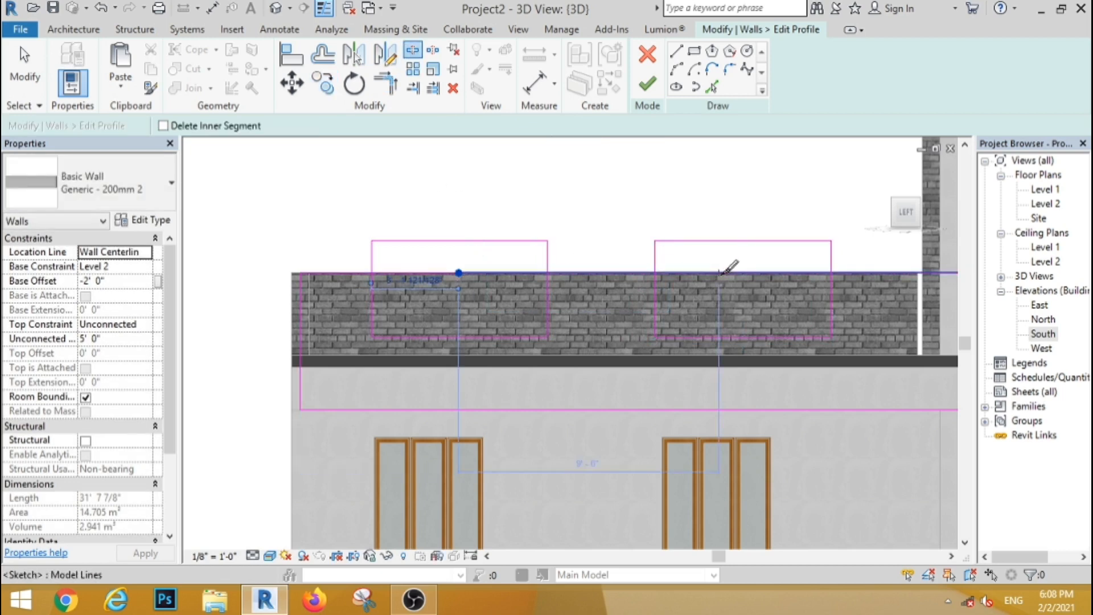
click(385, 83)
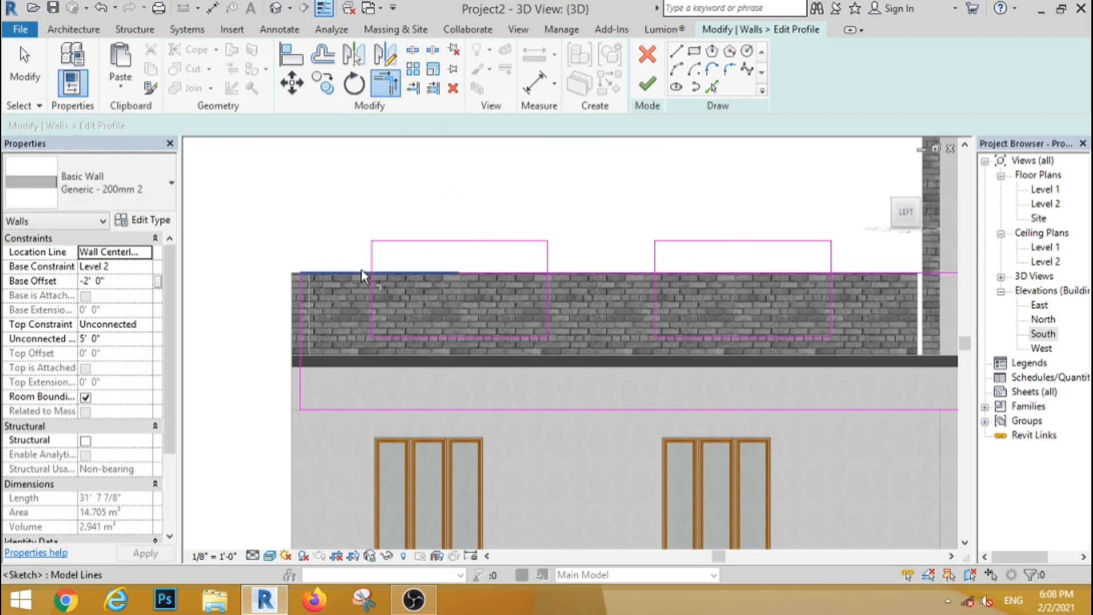
click(361, 272)
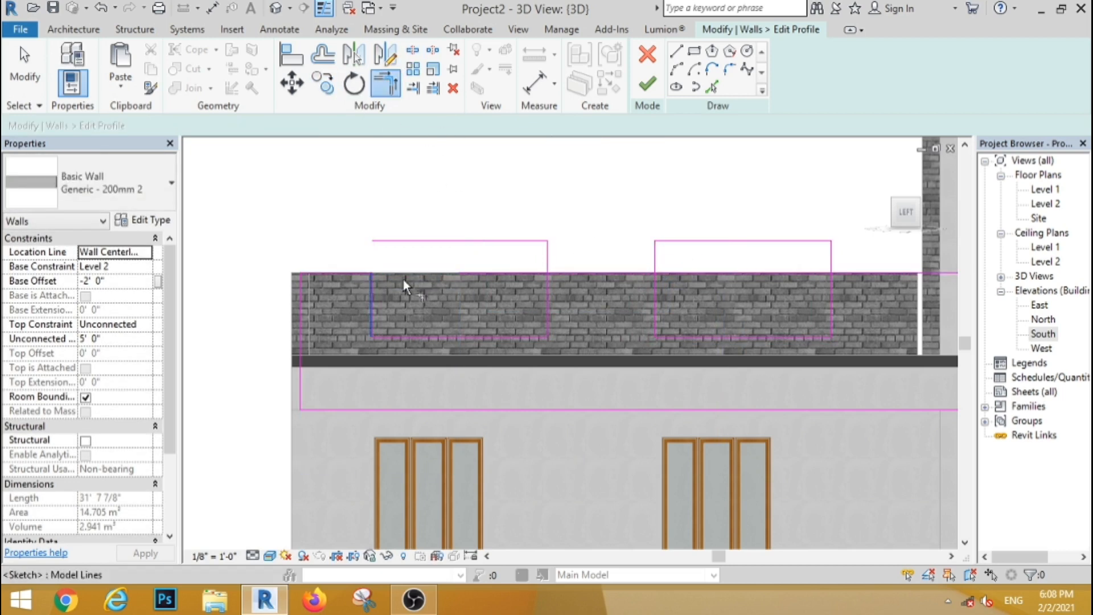
click(548, 290)
scroll(654, 298, up, 2)
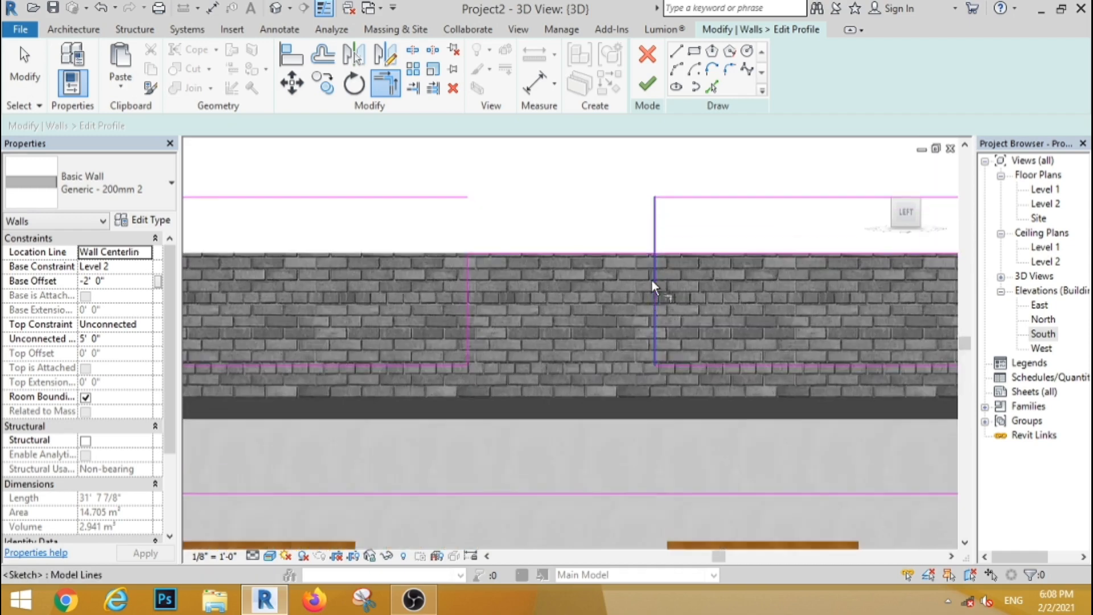
click(626, 254)
click(655, 294)
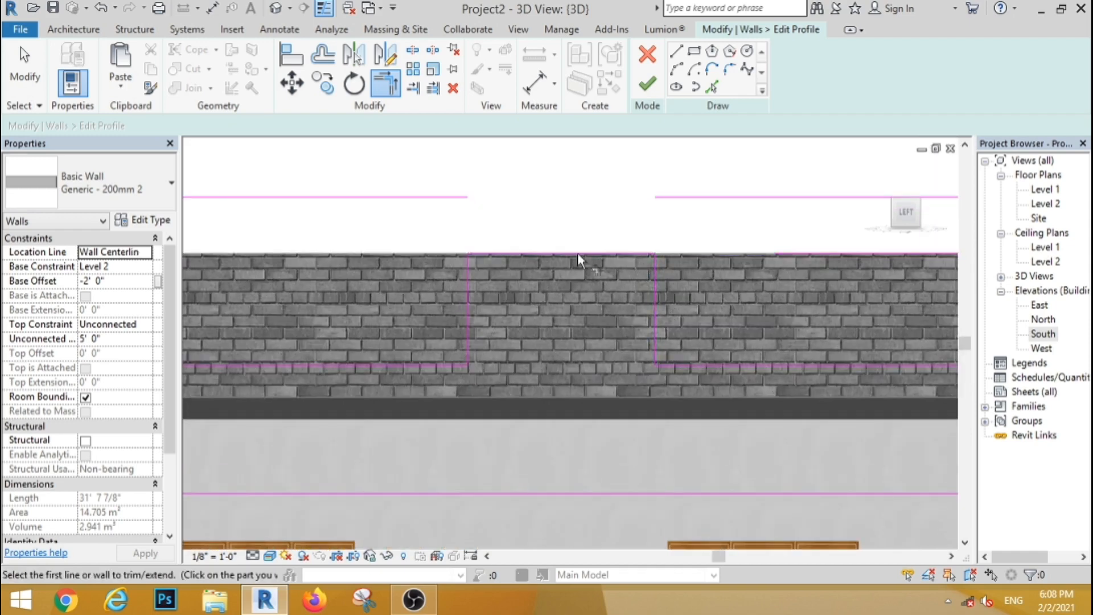
scroll(577, 253, down, 3)
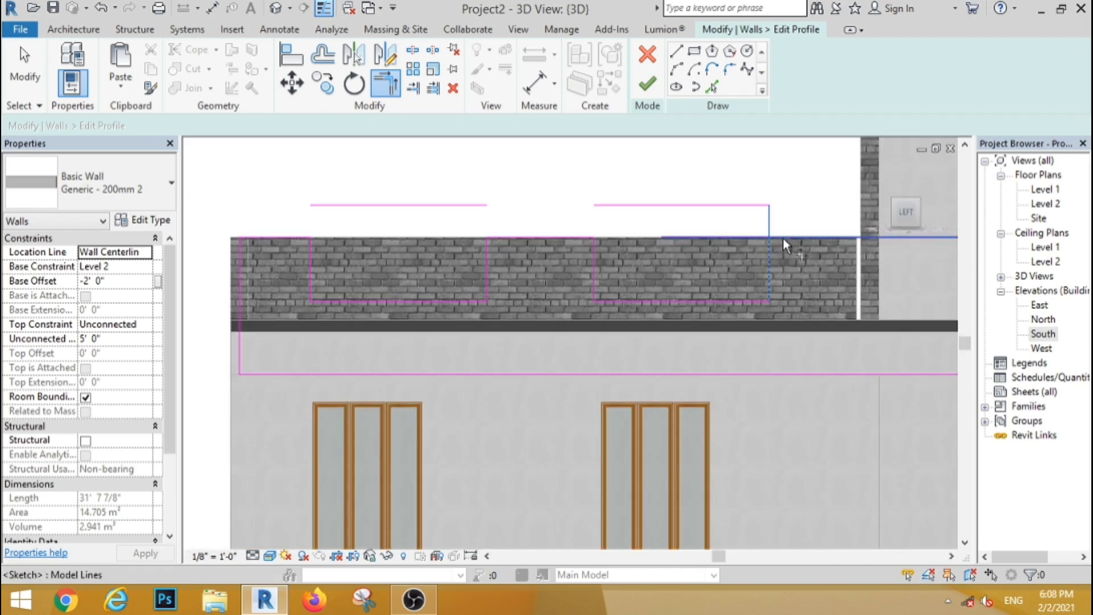
key(Escape)
key(Escape)
Step: Delete the two leftover horizontal lines above the notches, finish the side parapet's profile and check it in 3D
drag(803, 182, 422, 218)
click(453, 87)
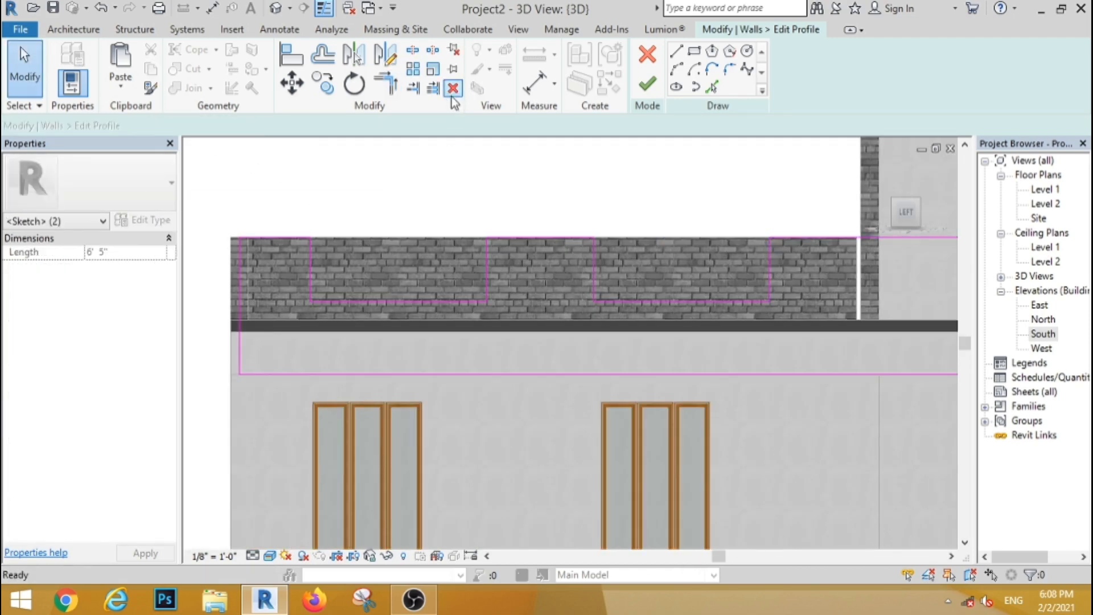
click(647, 86)
click(520, 199)
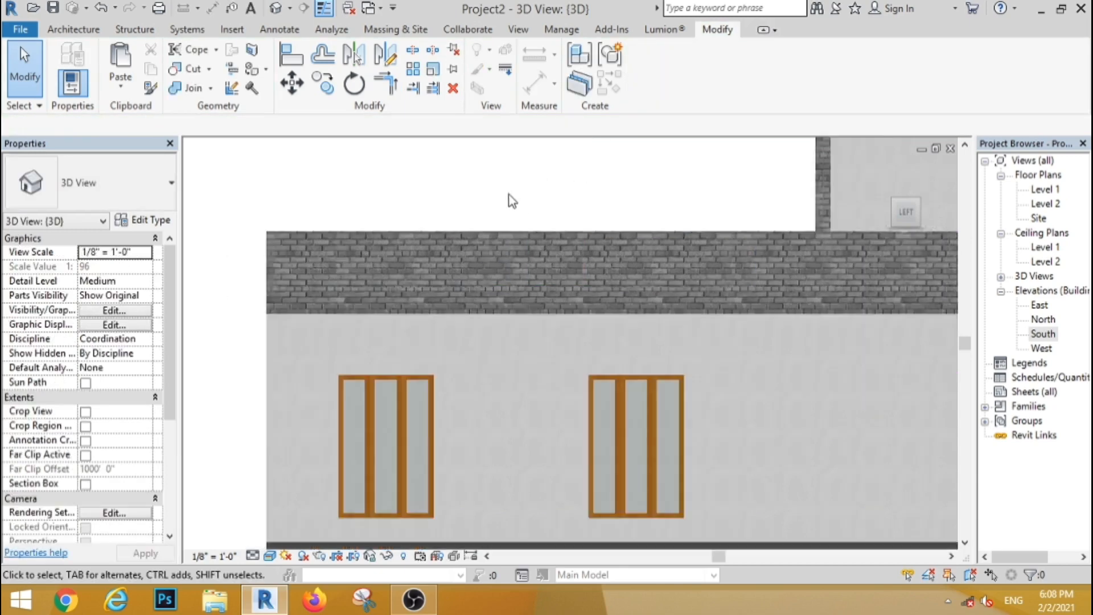
shift+middle_drag(512, 200, 524, 228)
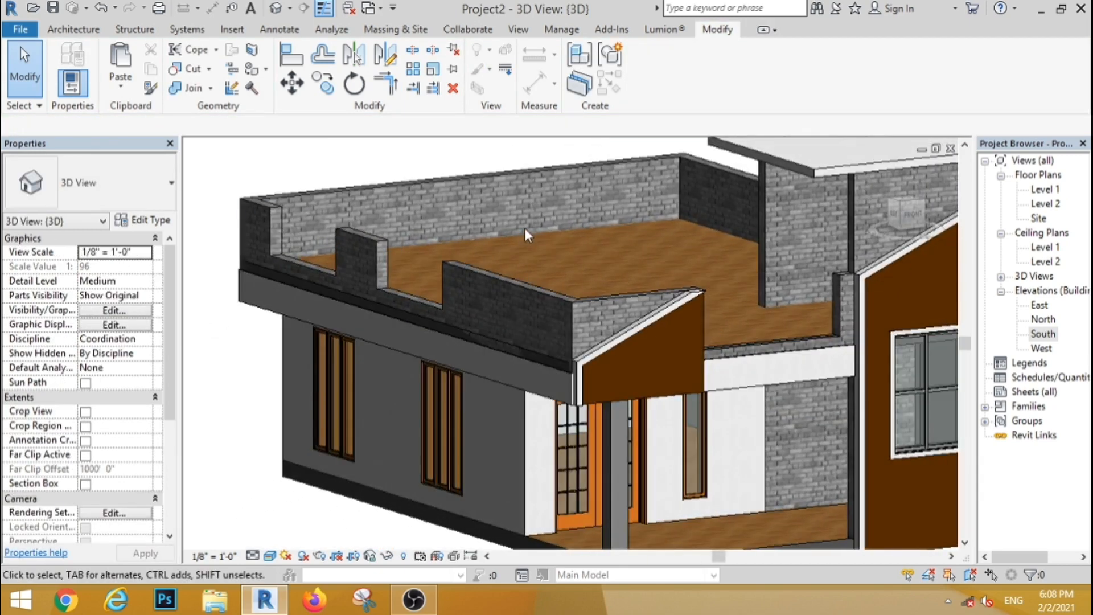
scroll(525, 228, down, 3)
Step: In the Level 2 floor plan, create a 900mm Pipe railing about 8'-6" long across the front parapet notch
double_click(1035, 205)
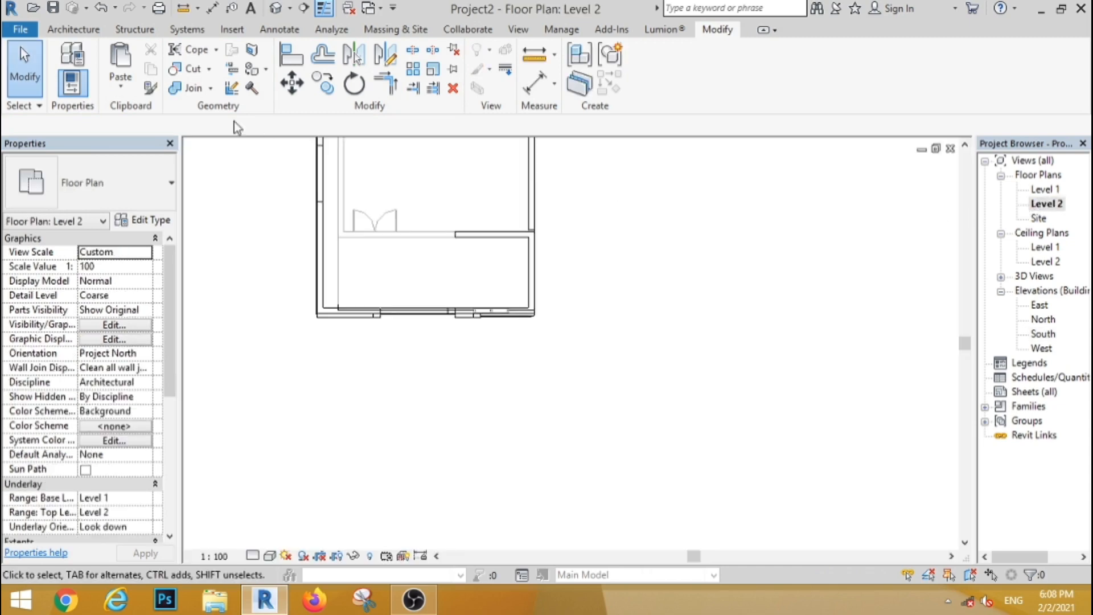
click(74, 29)
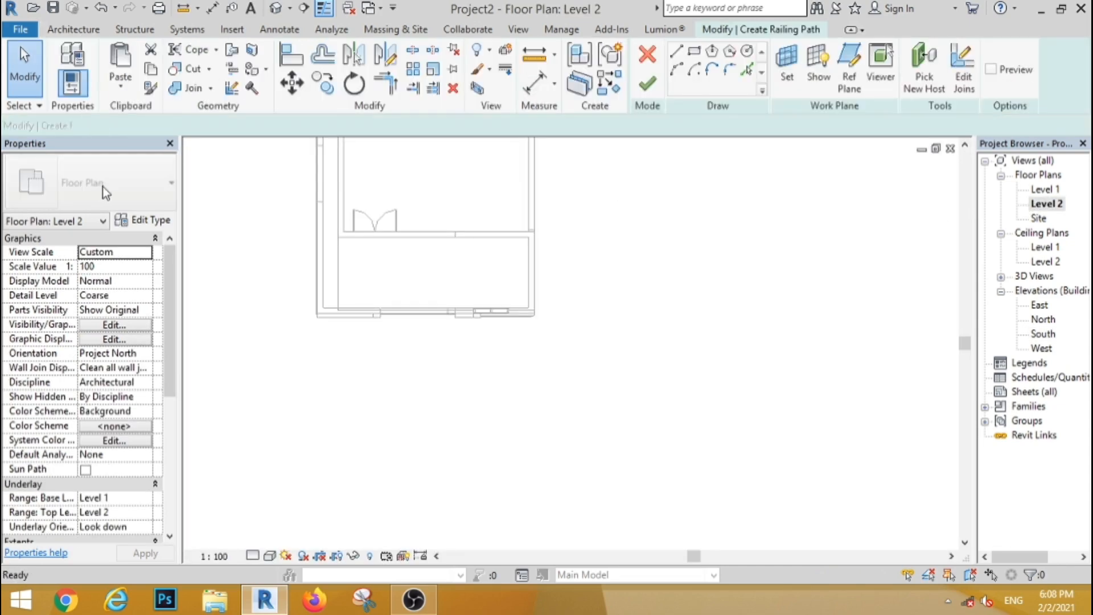
click(103, 186)
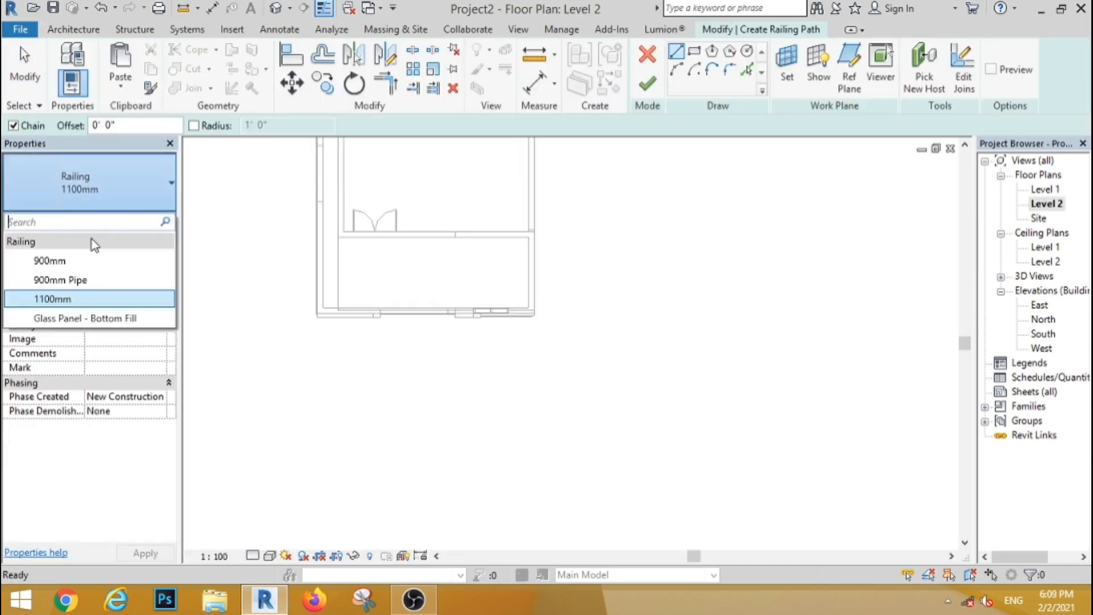
click(59, 280)
scroll(722, 337, down, 4)
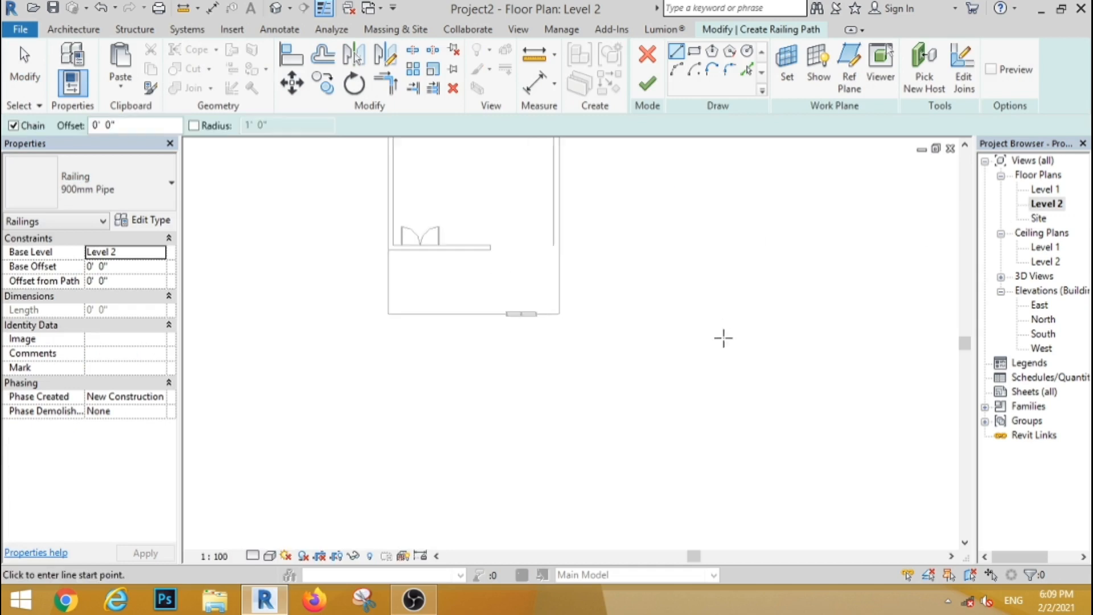
scroll(512, 236, up, 3)
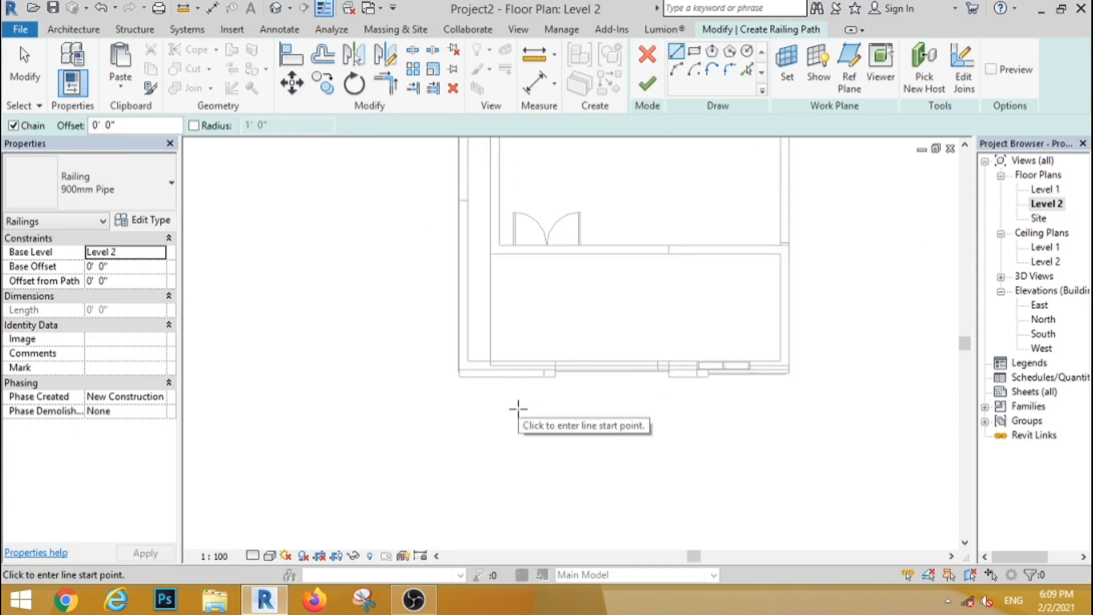
scroll(555, 395, up, 3)
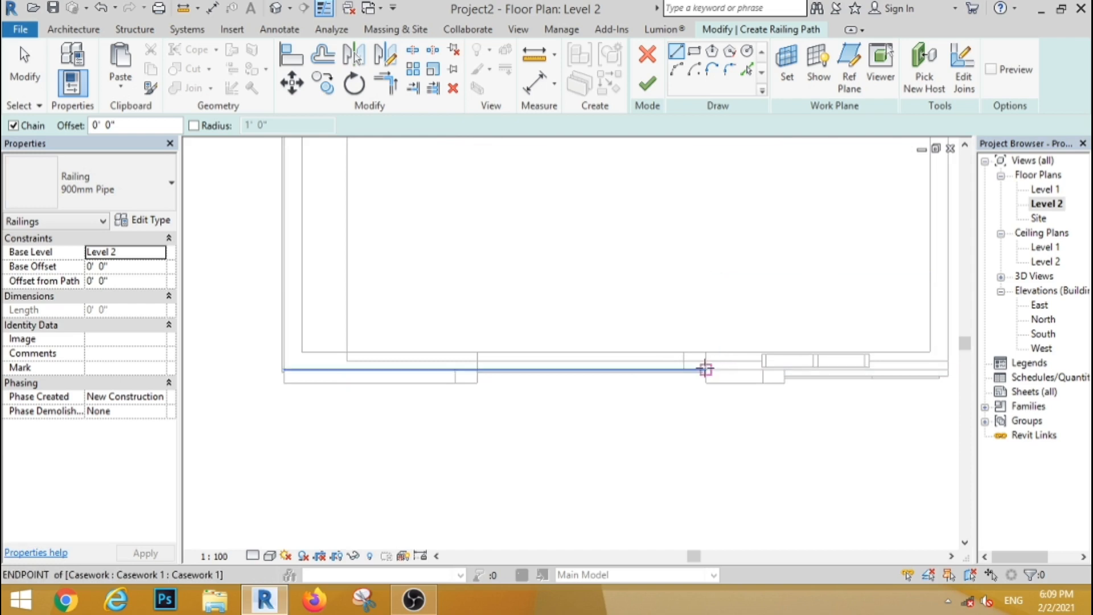
click(705, 361)
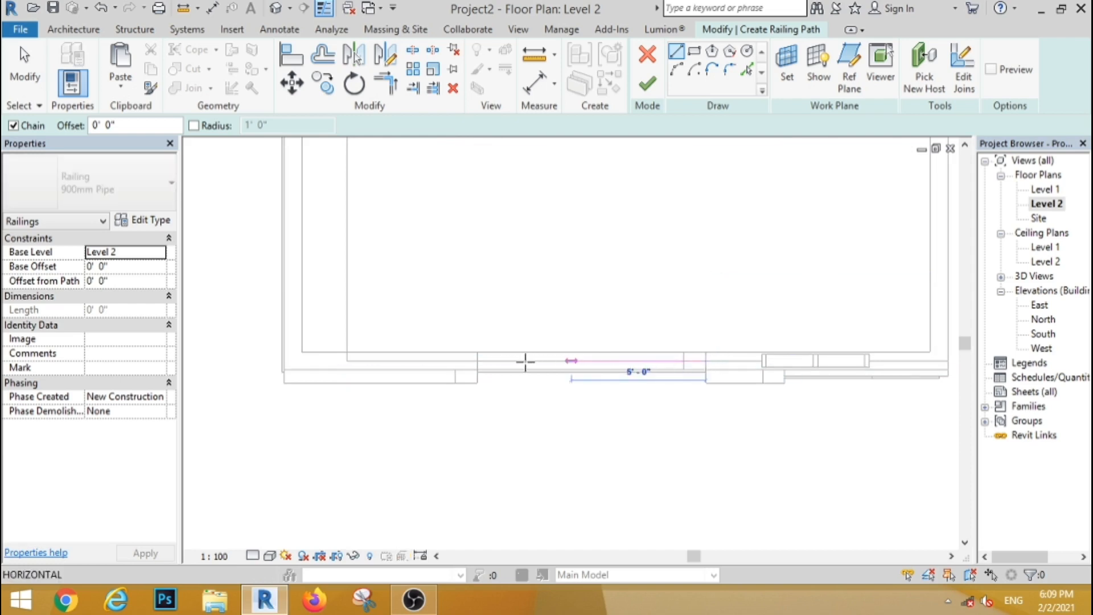
click(478, 361)
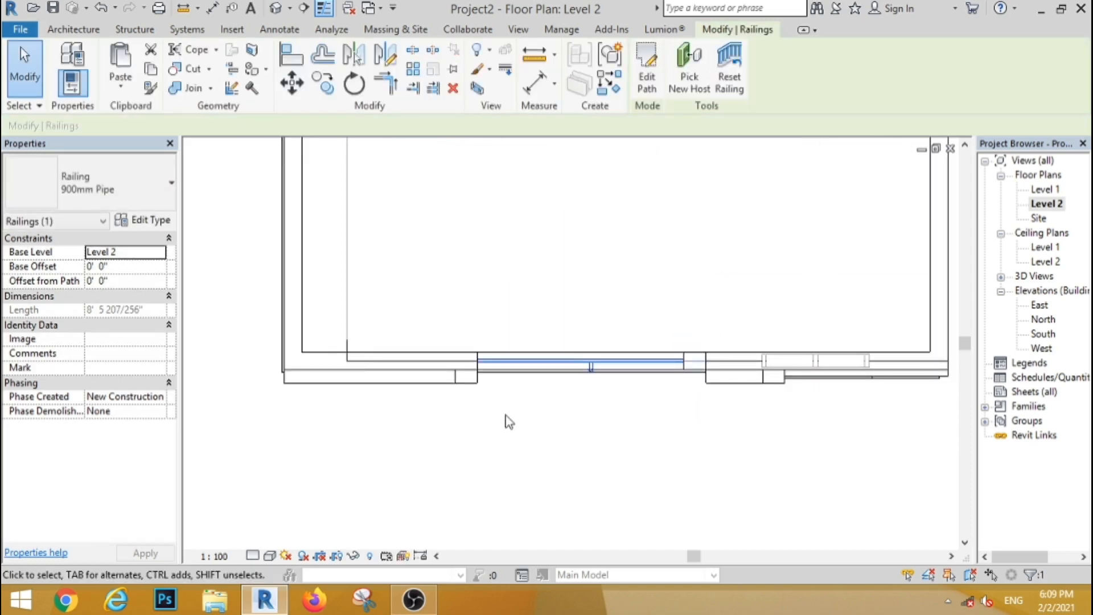
Step: Create a 900mm Pipe railing about 16'-8" long on Level 2 along the side parapet, spanning both notches, and check it in 3D
scroll(506, 417, down, 3)
scroll(452, 181, up, 1)
scroll(452, 181, up, 1)
click(74, 29)
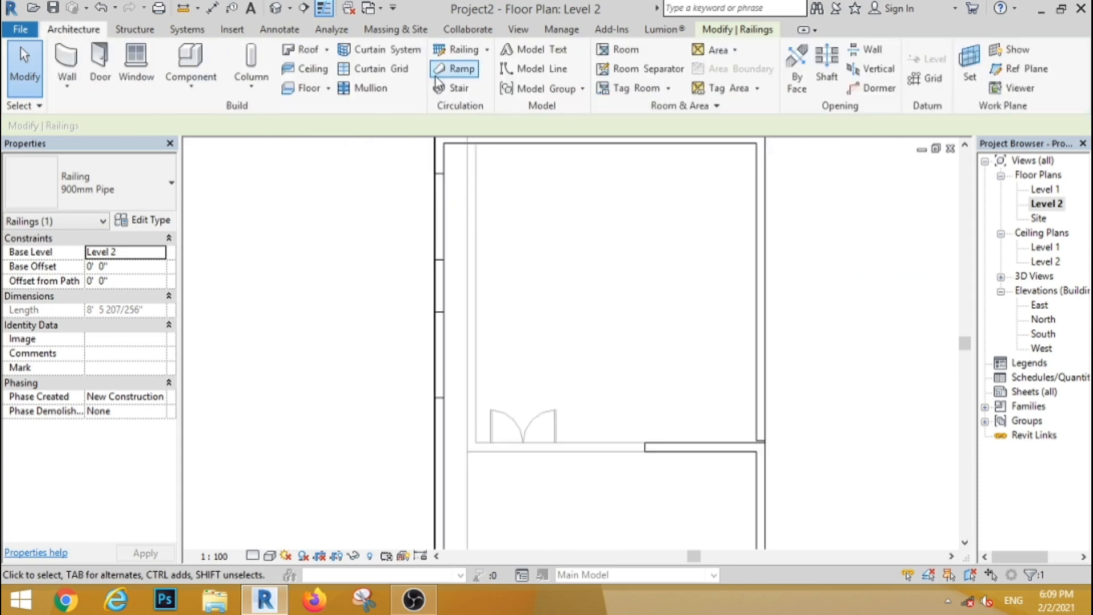
click(455, 49)
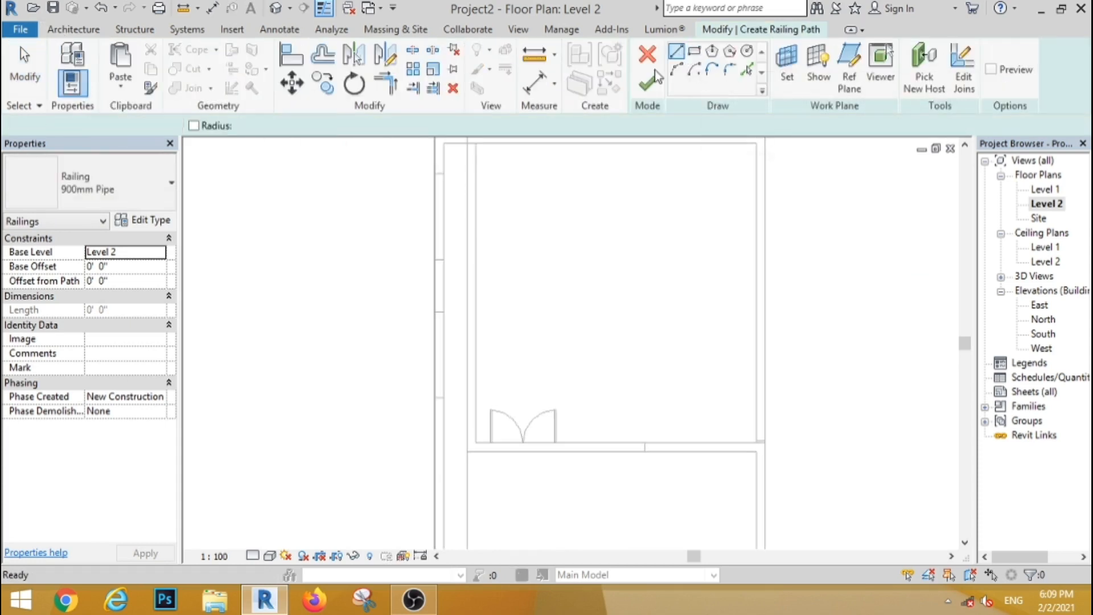
click(439, 174)
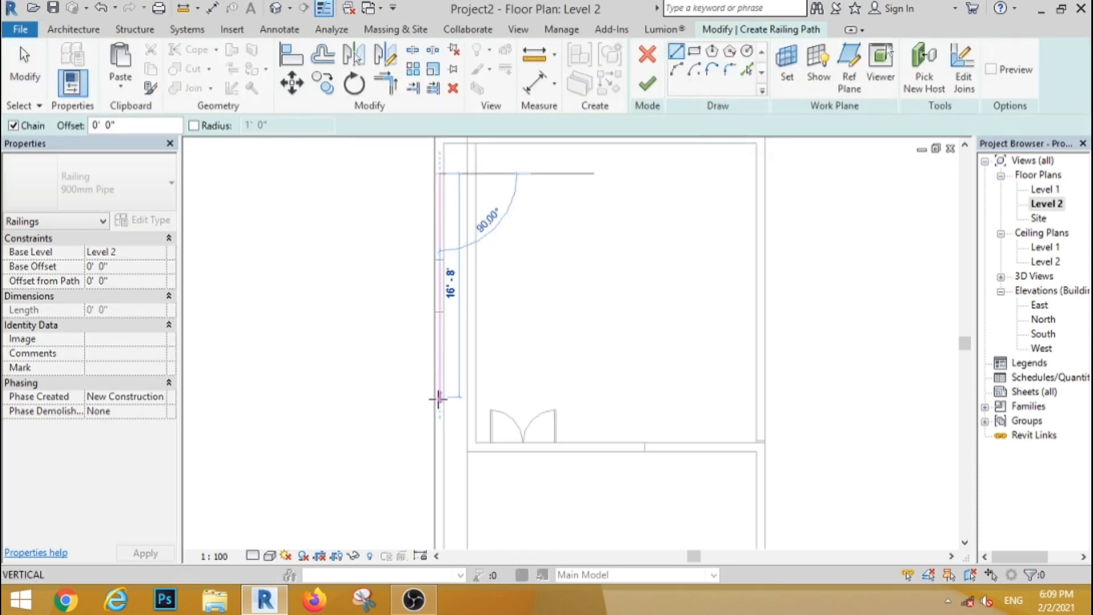
click(438, 398)
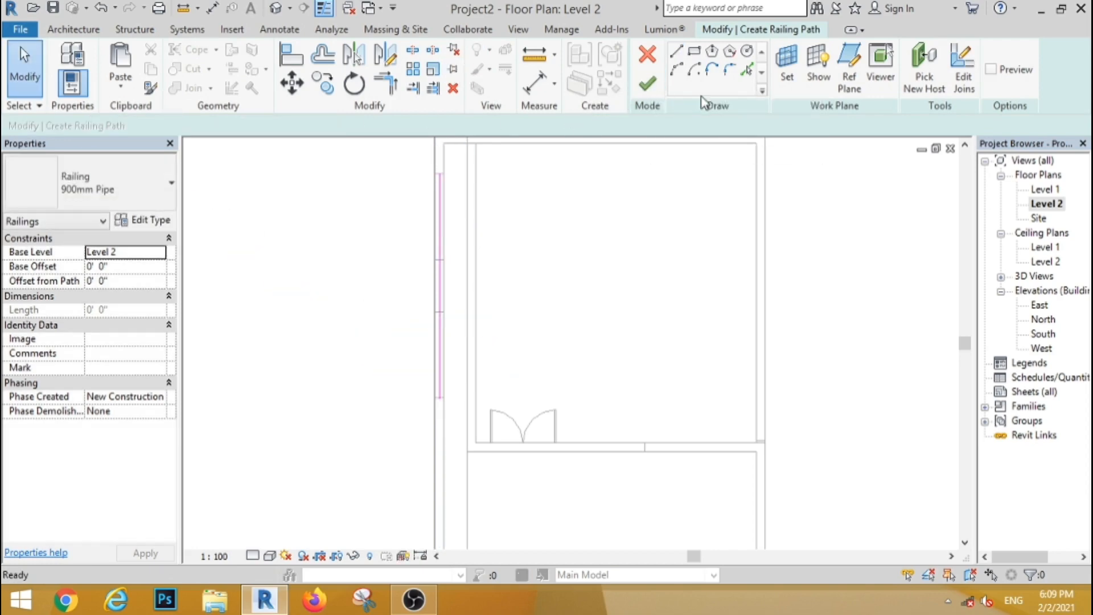
click(647, 84)
click(275, 8)
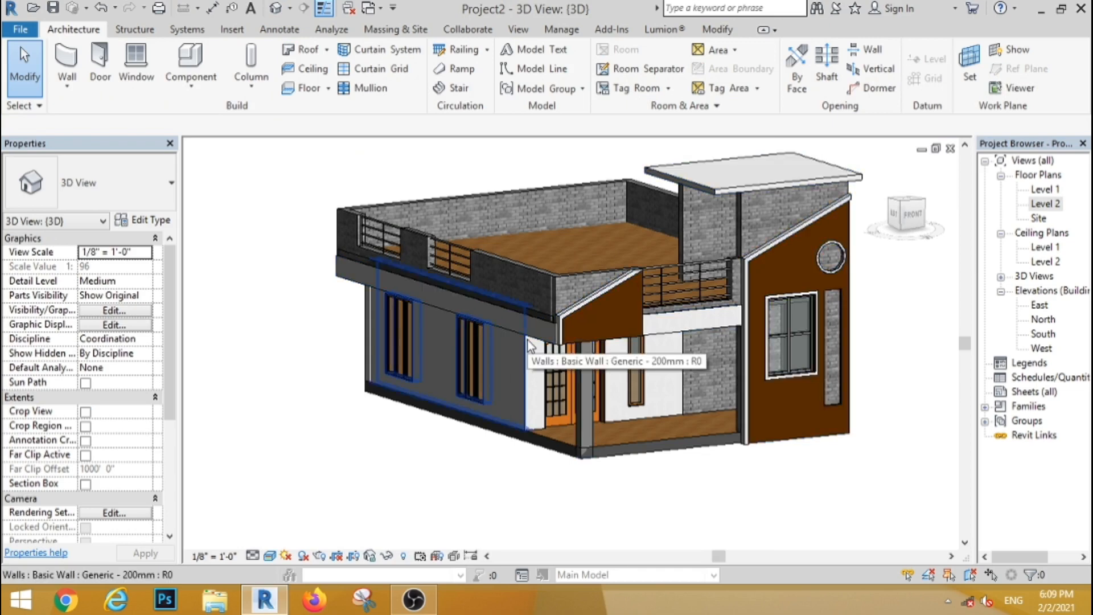
shift+middle_drag(410, 353, 558, 431)
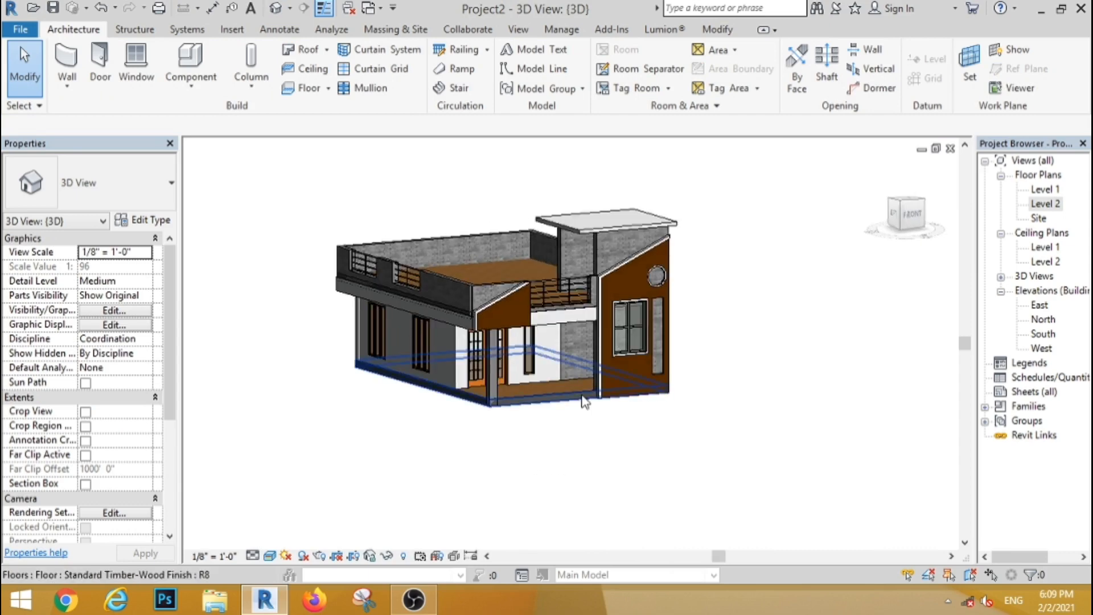
scroll(658, 286, up, 3)
scroll(659, 286, up, 2)
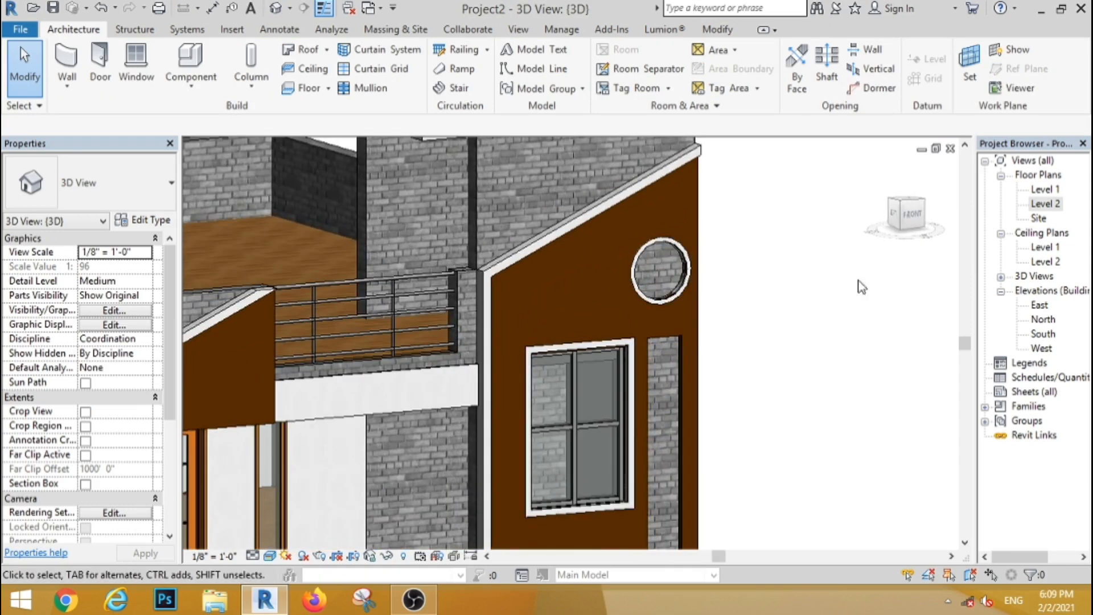
Step: From the front 3D view, start an in-place casework extrusion with Reference Plane : fw as its work plane
click(911, 216)
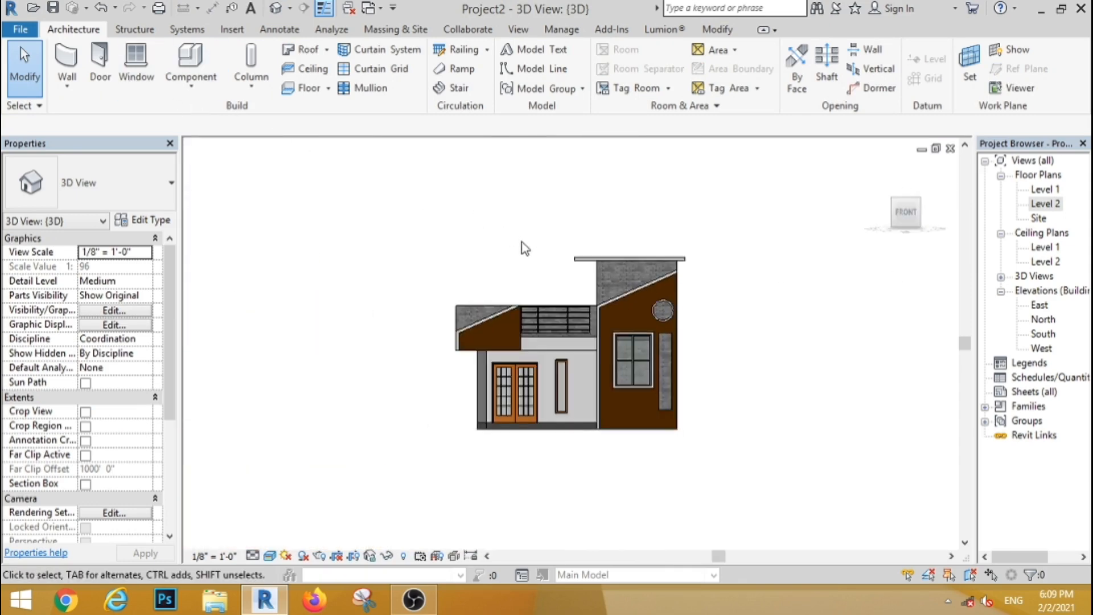
click(579, 259)
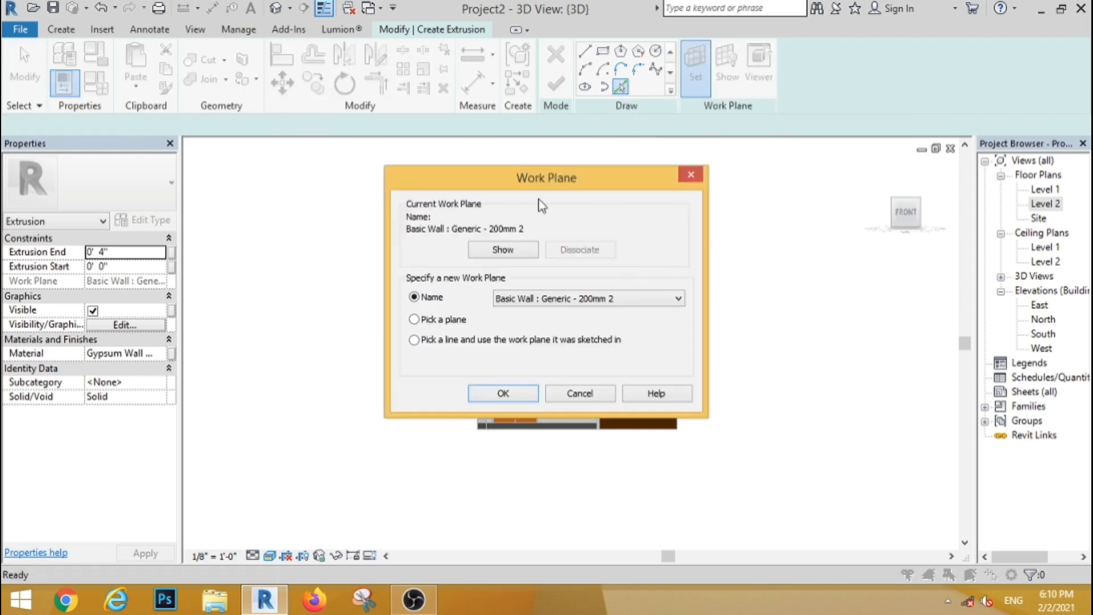
click(578, 302)
click(566, 344)
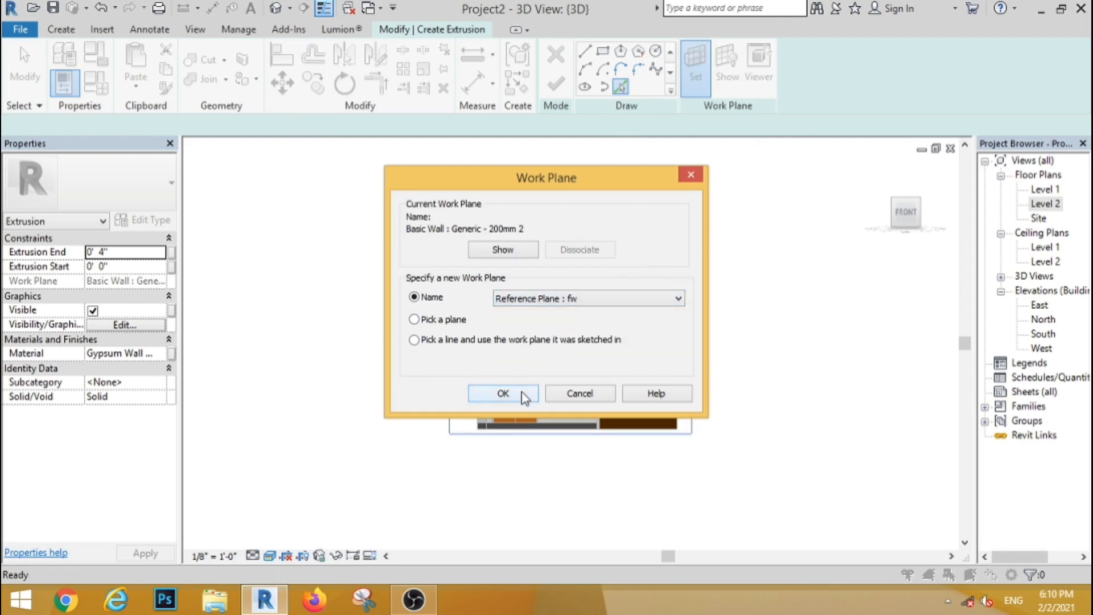
click(502, 393)
click(620, 87)
Step: Sketch the extrusion profile from the tower's round opening edge and a rectangle tracing the tall narrow opening below it
scroll(663, 310, up, 6)
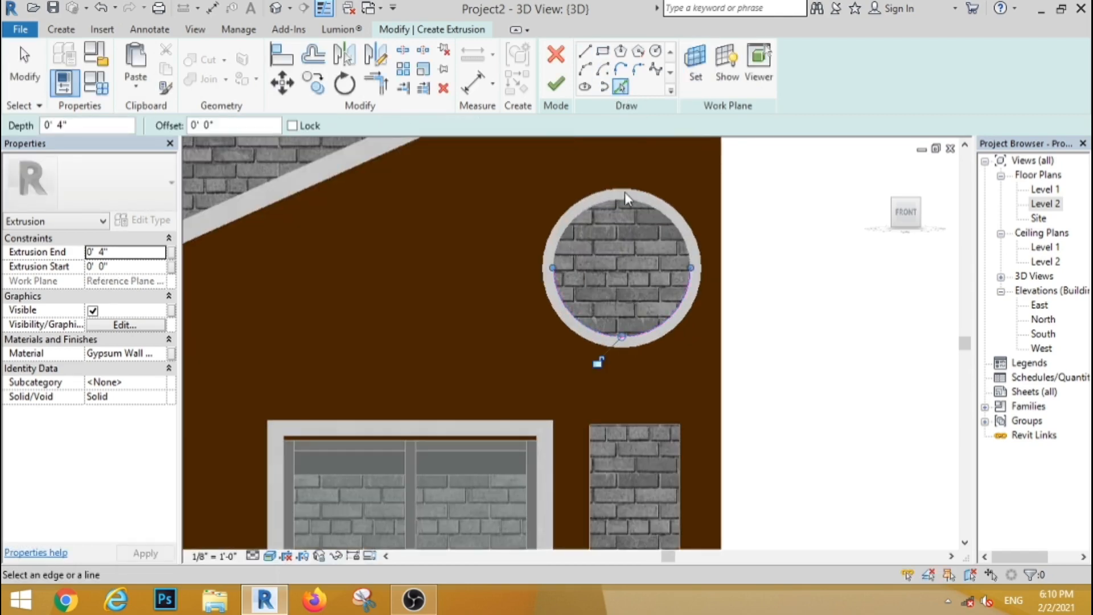
click(619, 202)
scroll(579, 227, down, 4)
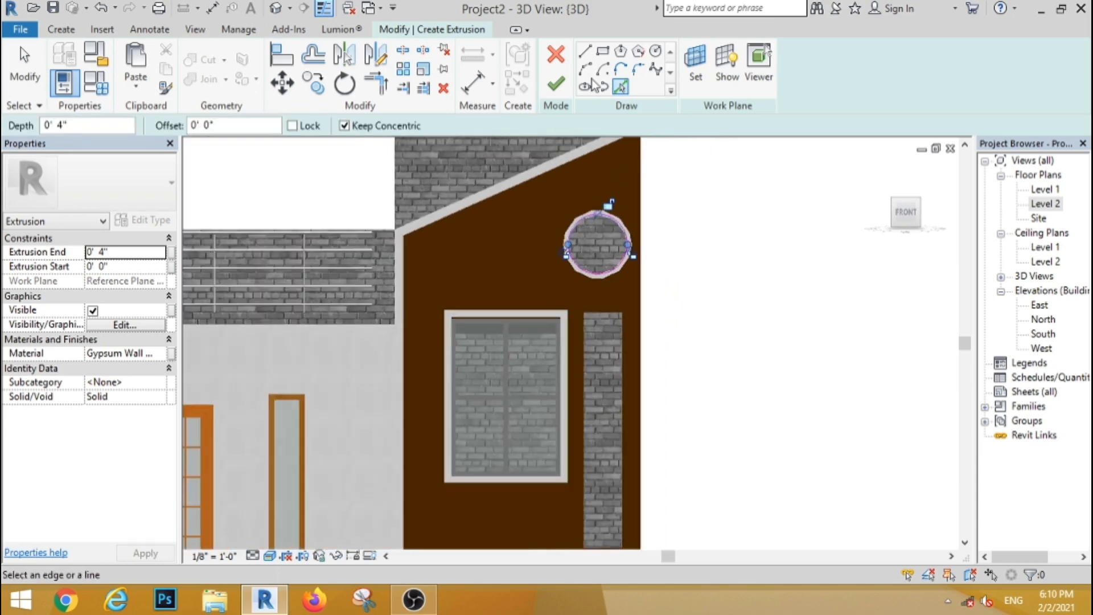
click(602, 51)
click(583, 312)
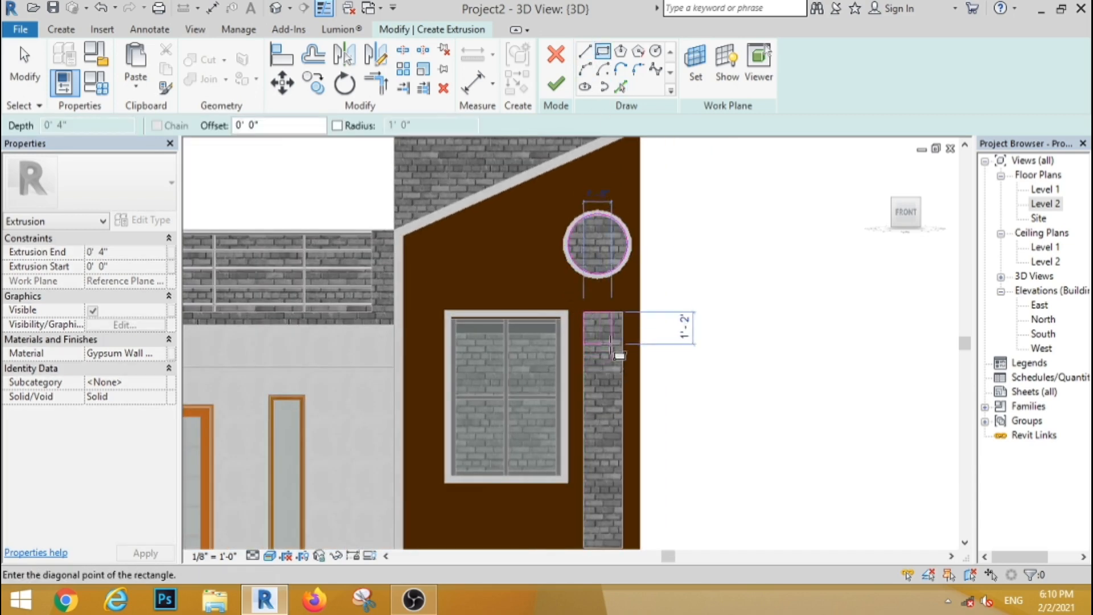
scroll(610, 343, down, 2)
click(618, 479)
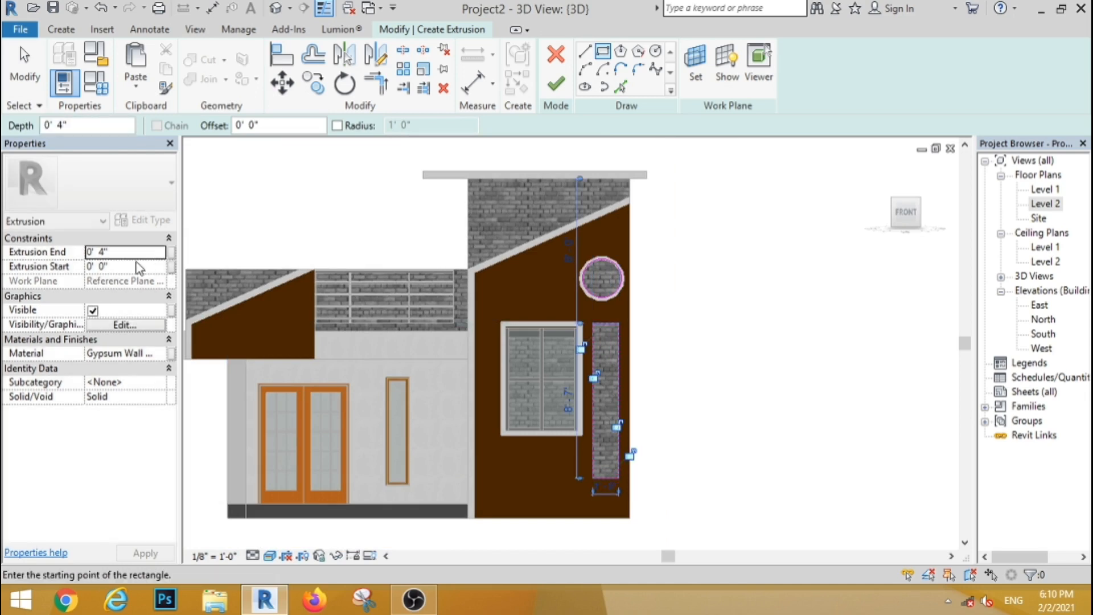
Step: Set the extrusion end to 1" and finish the panels filling the round and tall narrow openings
click(121, 251)
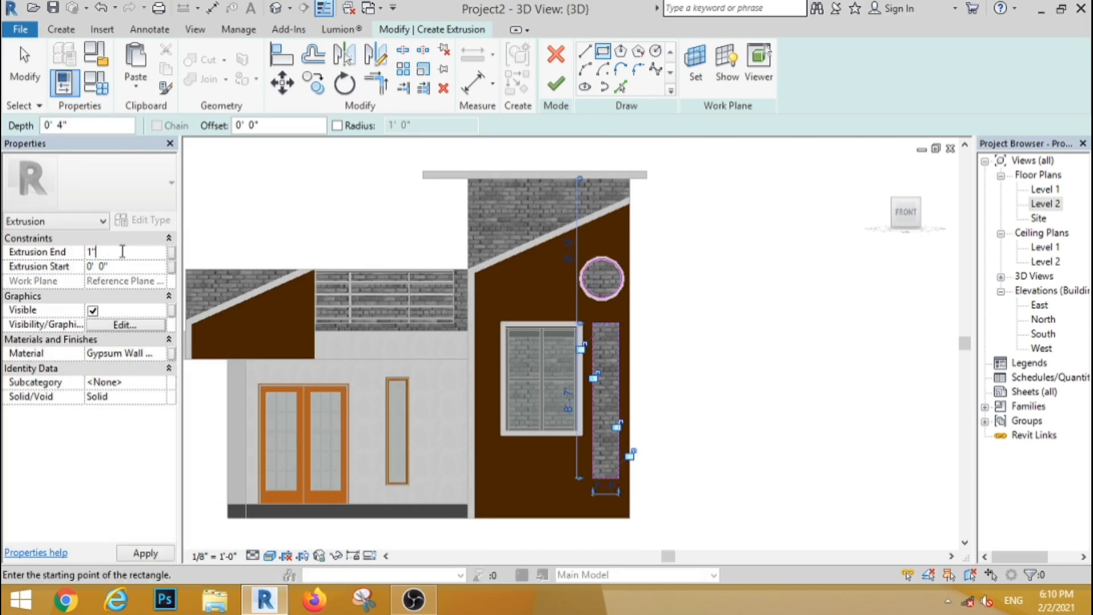
click(146, 552)
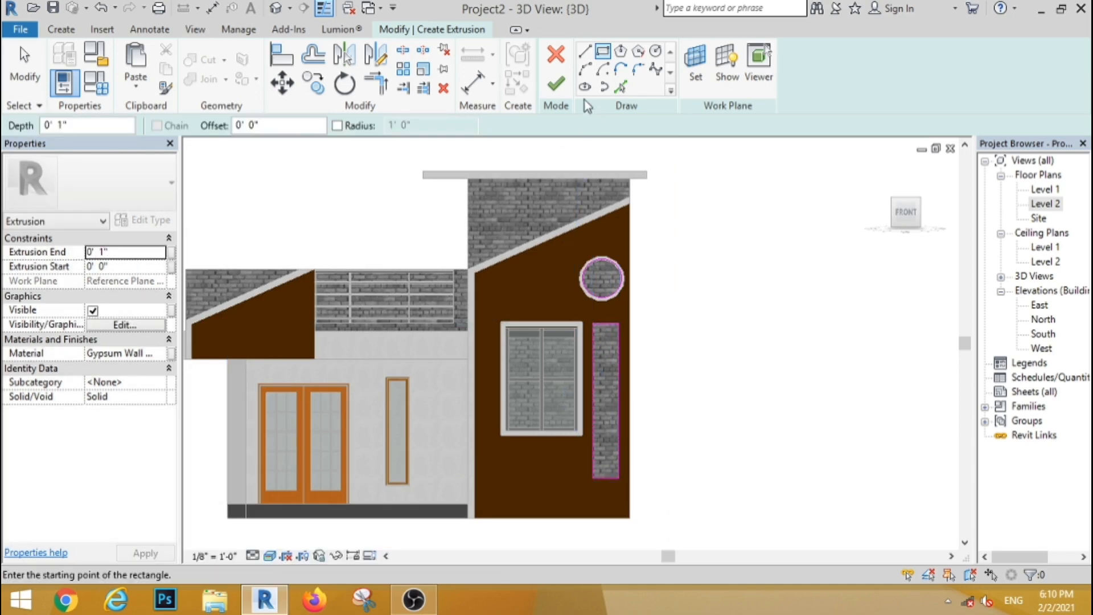
click(555, 84)
click(718, 364)
scroll(694, 281, down, 2)
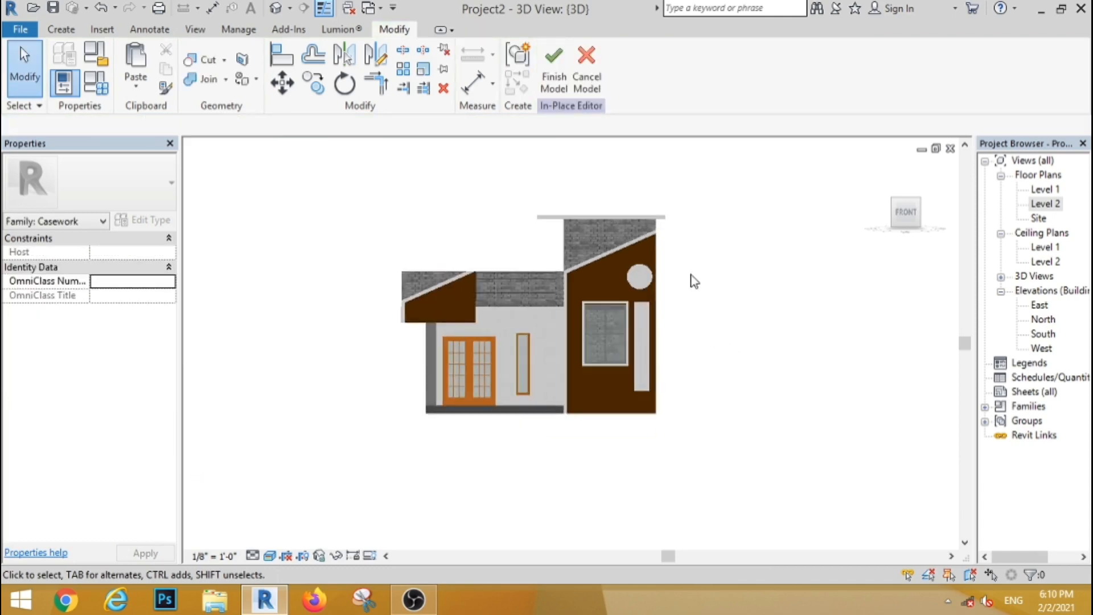
Step: Assign the Gypsum Wall Board material to the porch column and finish the in-place model
shift+middle_drag(438, 418, 464, 464)
scroll(525, 380, up, 2)
click(549, 387)
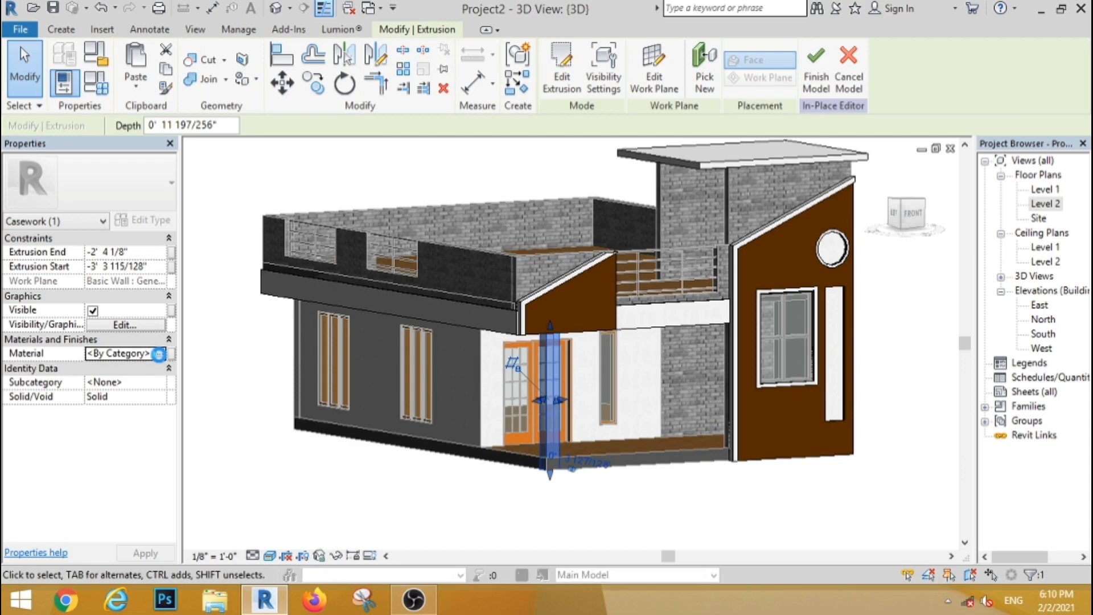
click(159, 354)
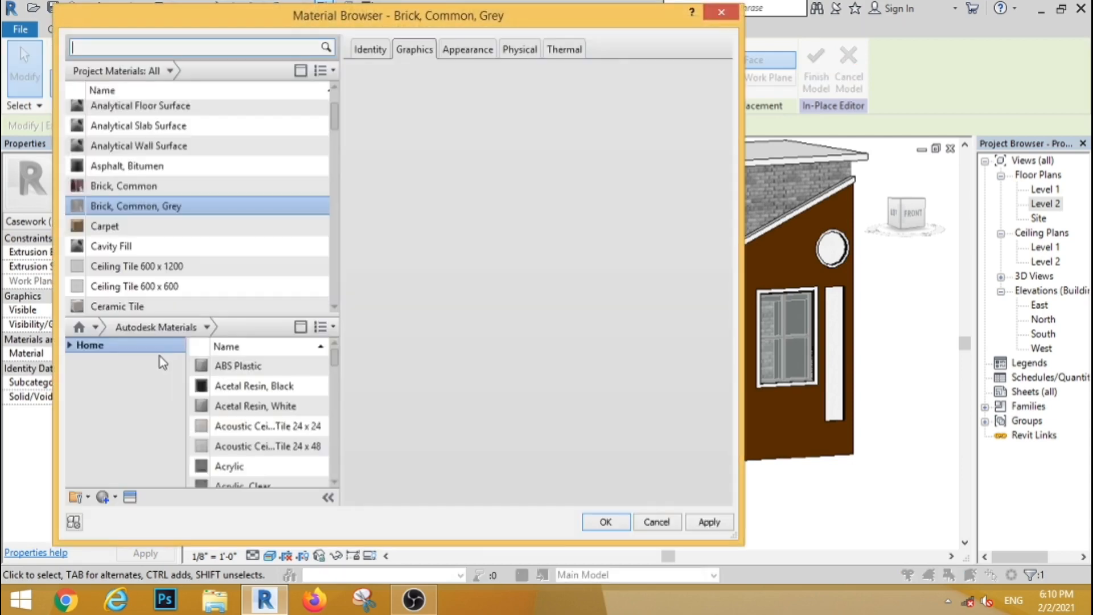
click(110, 47)
text(gy)
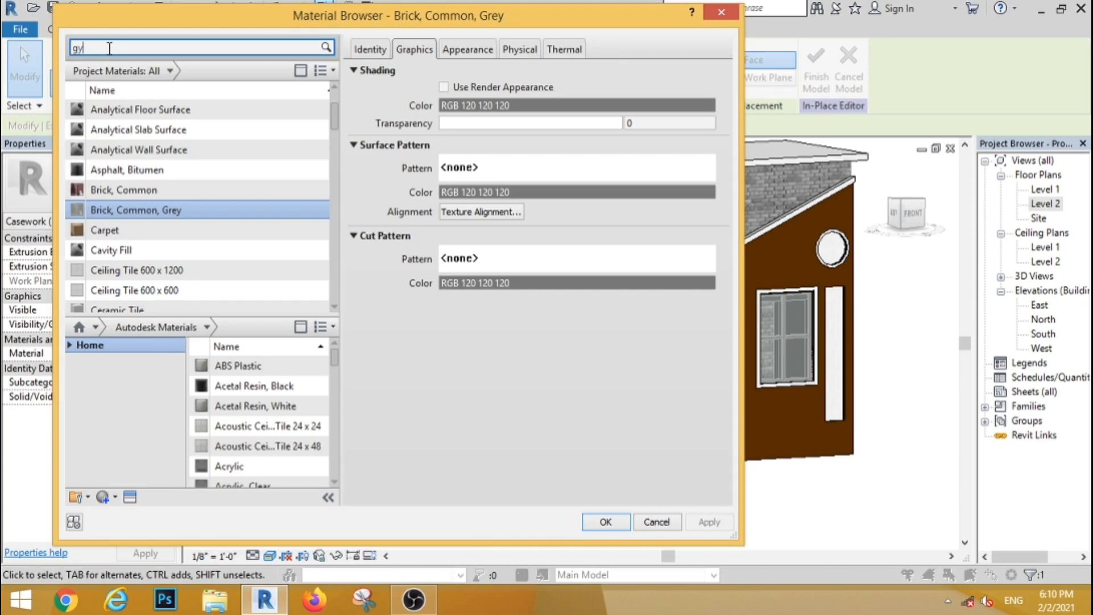
text(p)
click(138, 129)
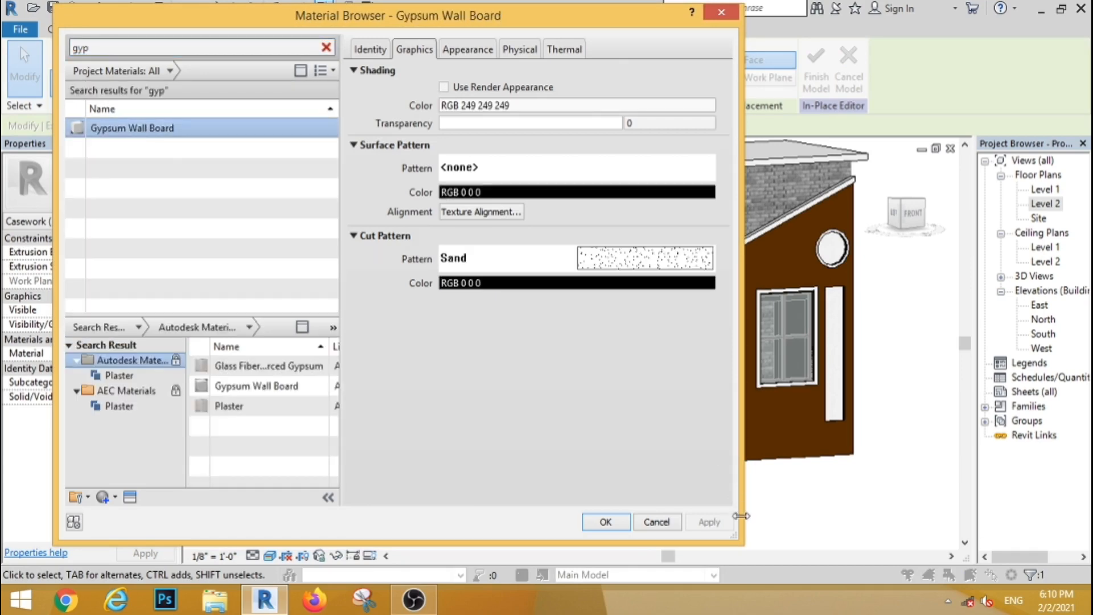
click(605, 522)
click(725, 520)
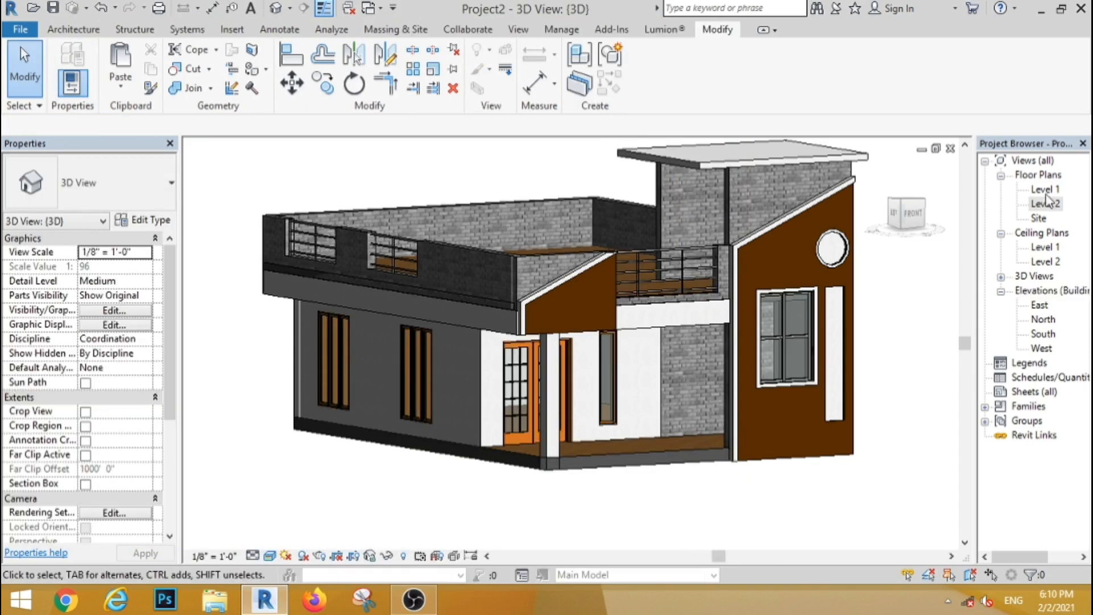
Step: In the Site floor plan, create a four-point toposurface at elevation 0' 0" surrounding the building
double_click(1046, 218)
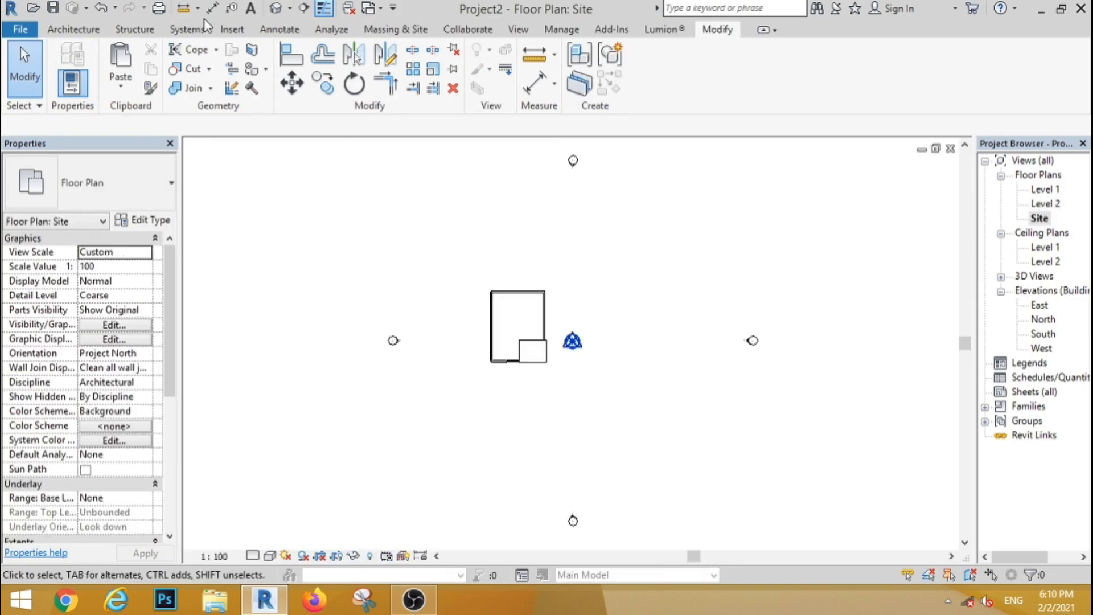
click(74, 29)
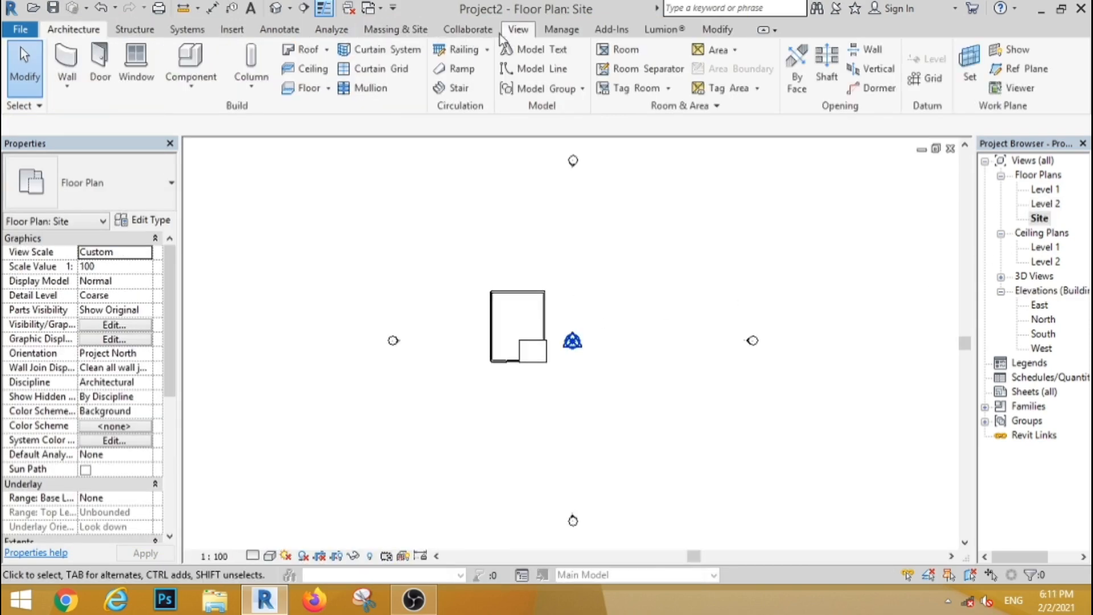
click(378, 73)
click(379, 214)
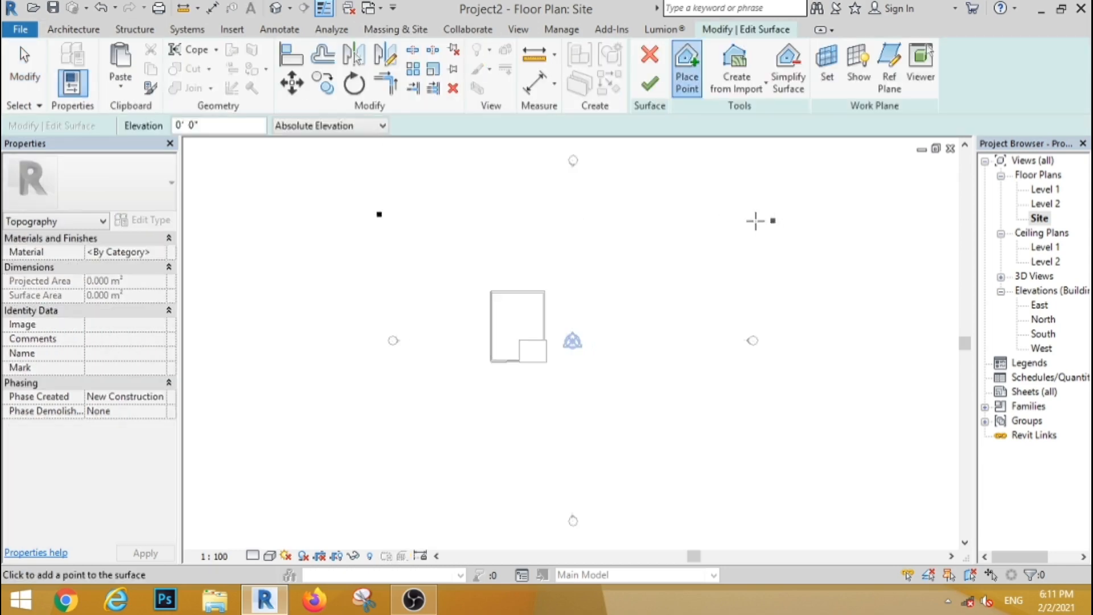
click(755, 220)
click(722, 452)
click(372, 477)
click(650, 84)
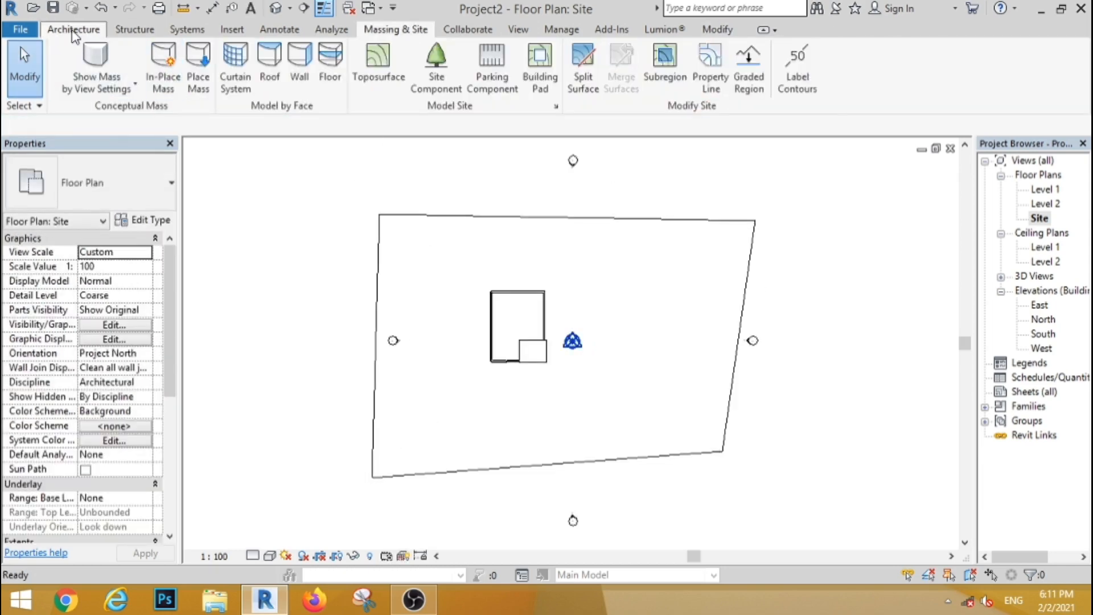
Step: Draw a rectangular Generic - 200mm boundary wall around the building, 5' 0" high with a -1' 0" base offset
click(73, 29)
click(64, 57)
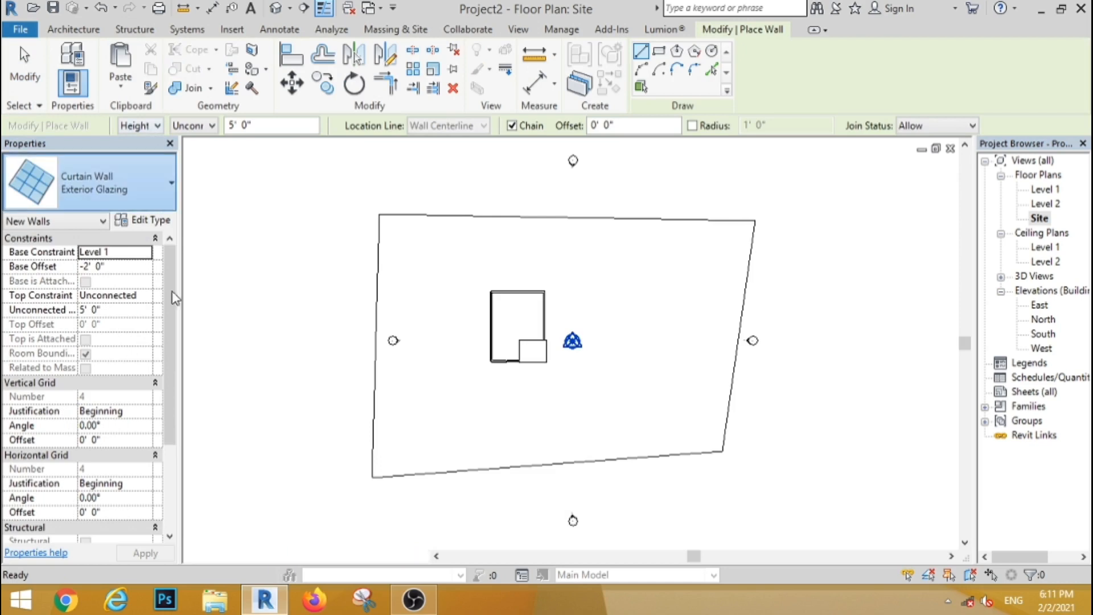
click(113, 183)
drag(211, 402, 211, 331)
click(95, 333)
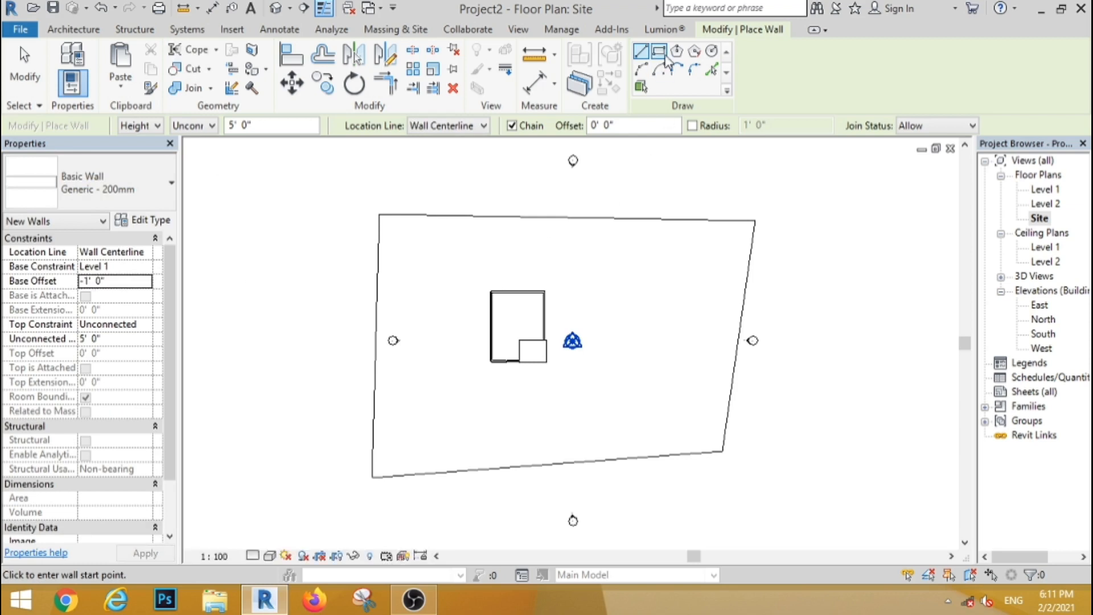
click(658, 53)
scroll(483, 282, up, 2)
click(482, 284)
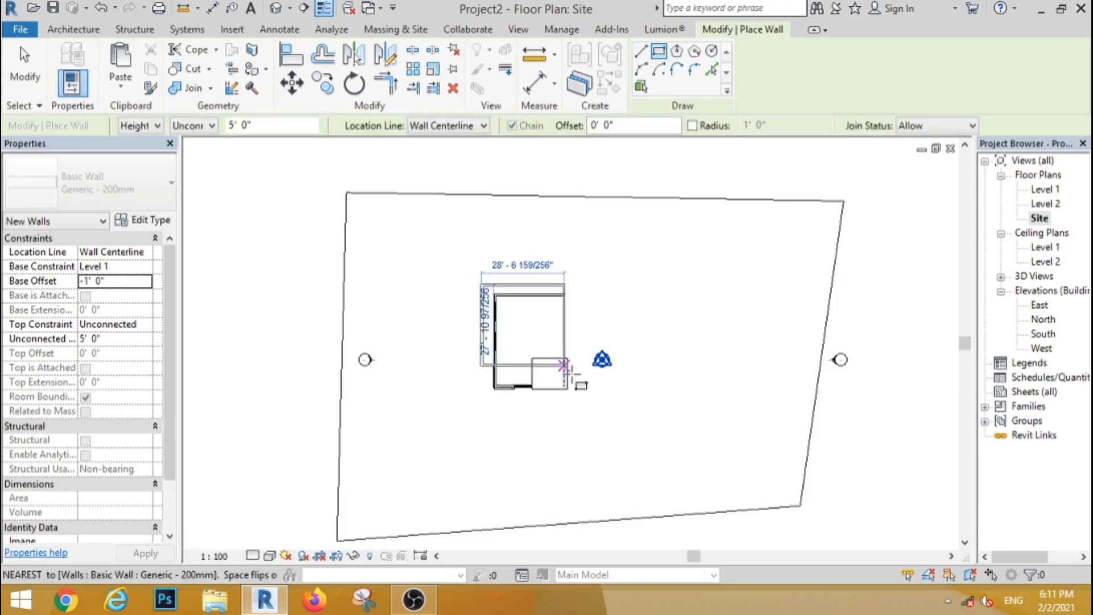
click(576, 400)
Step: Place several M_RPC Tree - Deciduous Honey Locust - 7.6 Meters trees on both sides of and behind the boundary wall
click(73, 29)
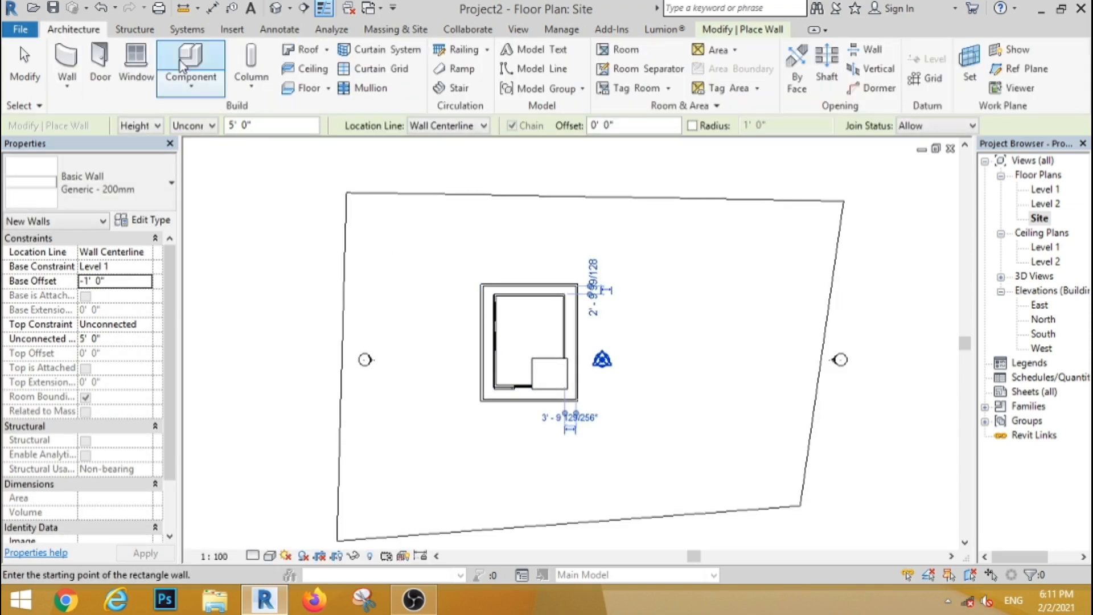
click(181, 64)
click(120, 179)
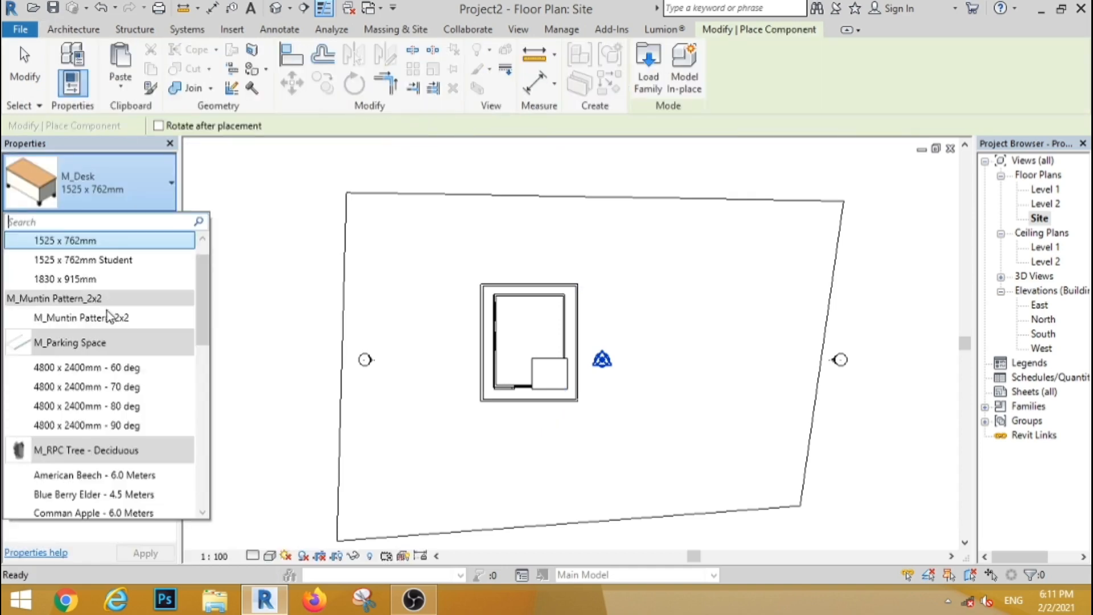
scroll(114, 318, down, 4)
click(152, 384)
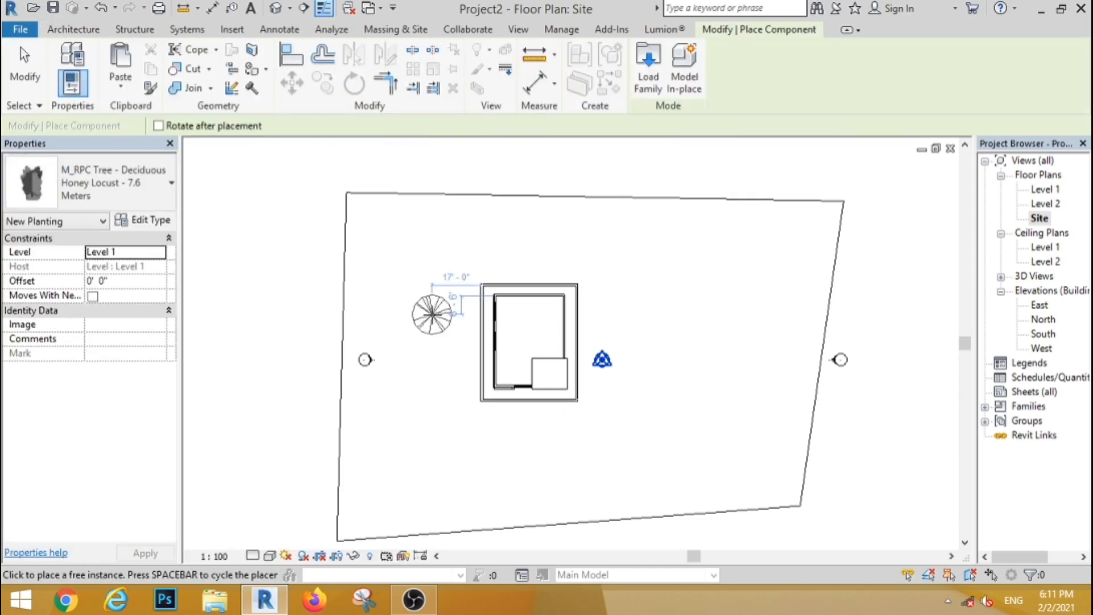
click(440, 312)
click(619, 318)
click(460, 259)
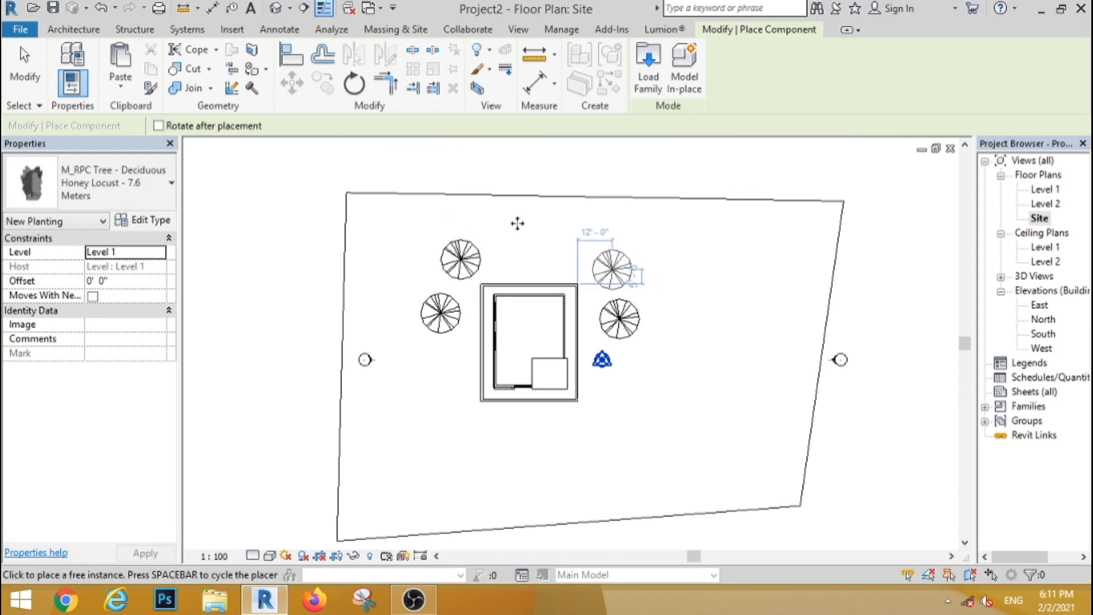
click(612, 269)
click(601, 221)
click(562, 260)
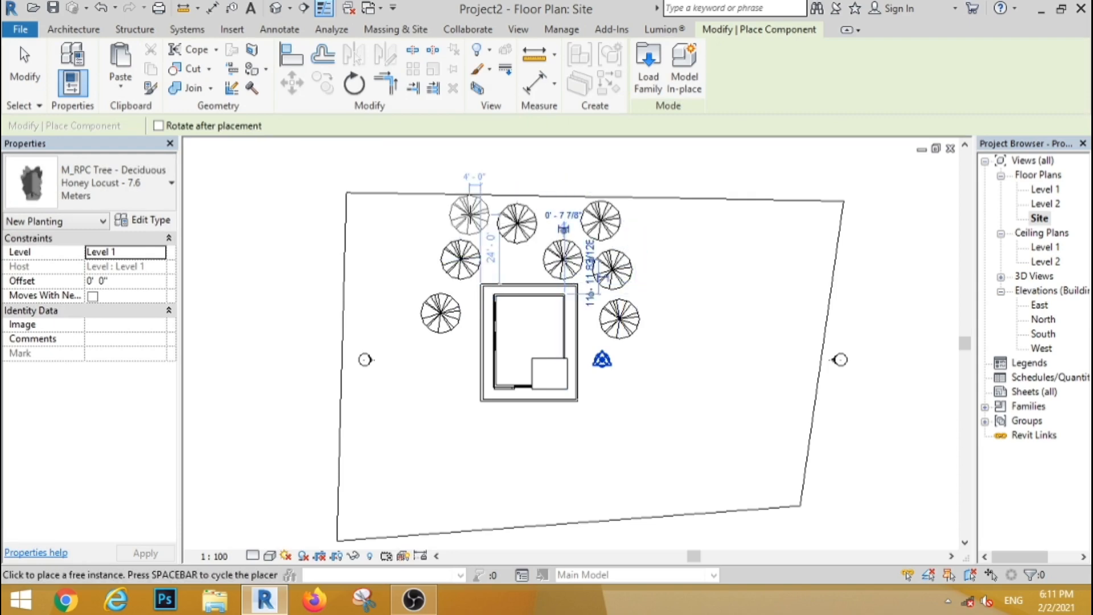
click(32, 80)
Step: In the South elevation, move the toposurface down from Level 1 to the bottom edge of the boundary wall
double_click(1043, 333)
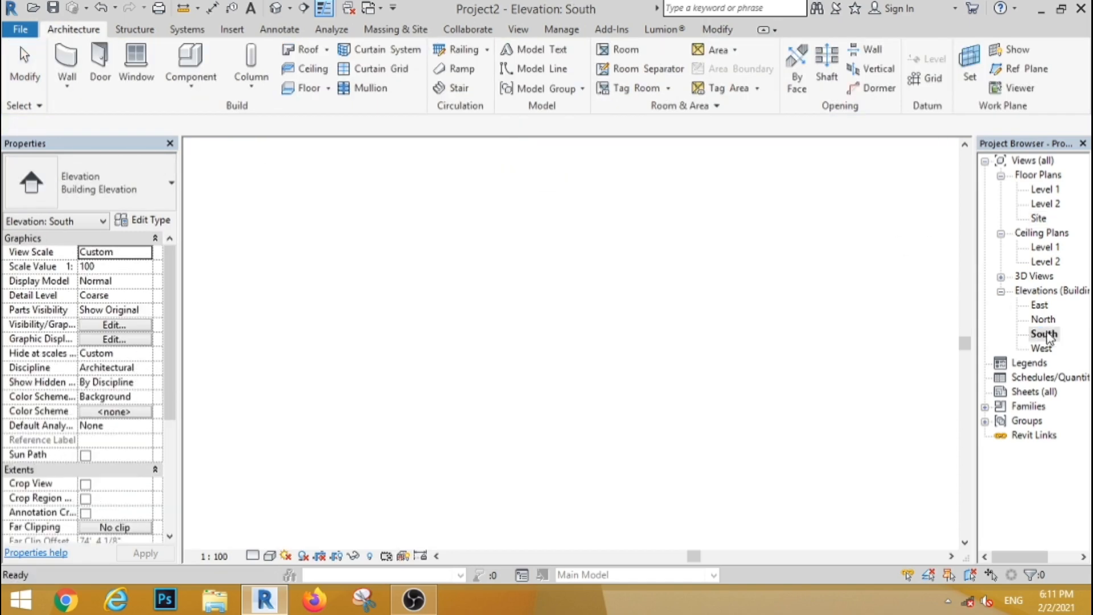
scroll(664, 344, down, 3)
scroll(716, 300, up, 3)
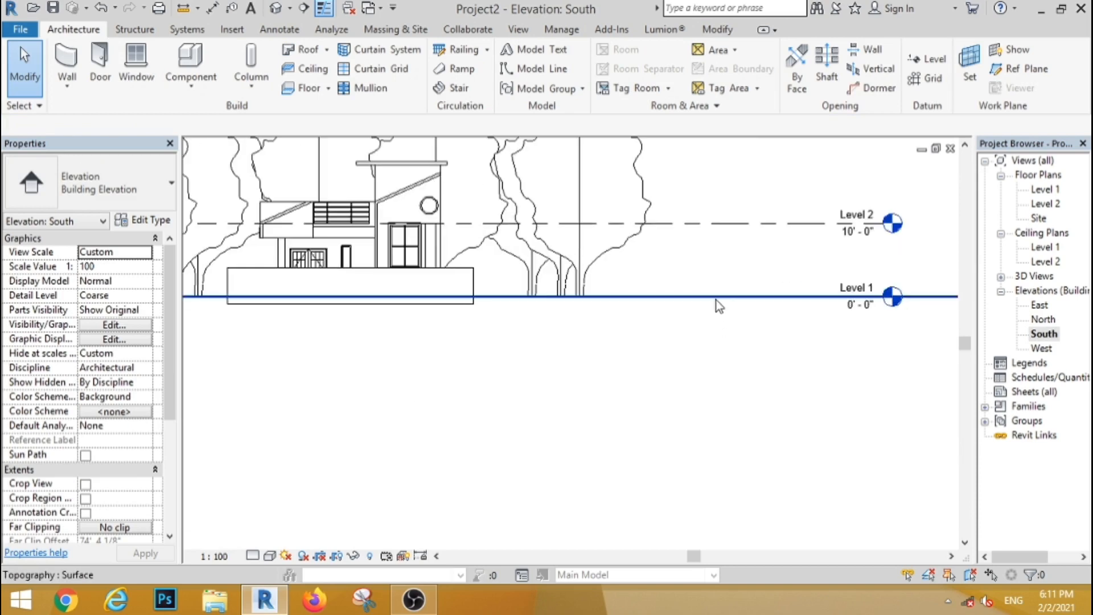
click(716, 298)
click(291, 84)
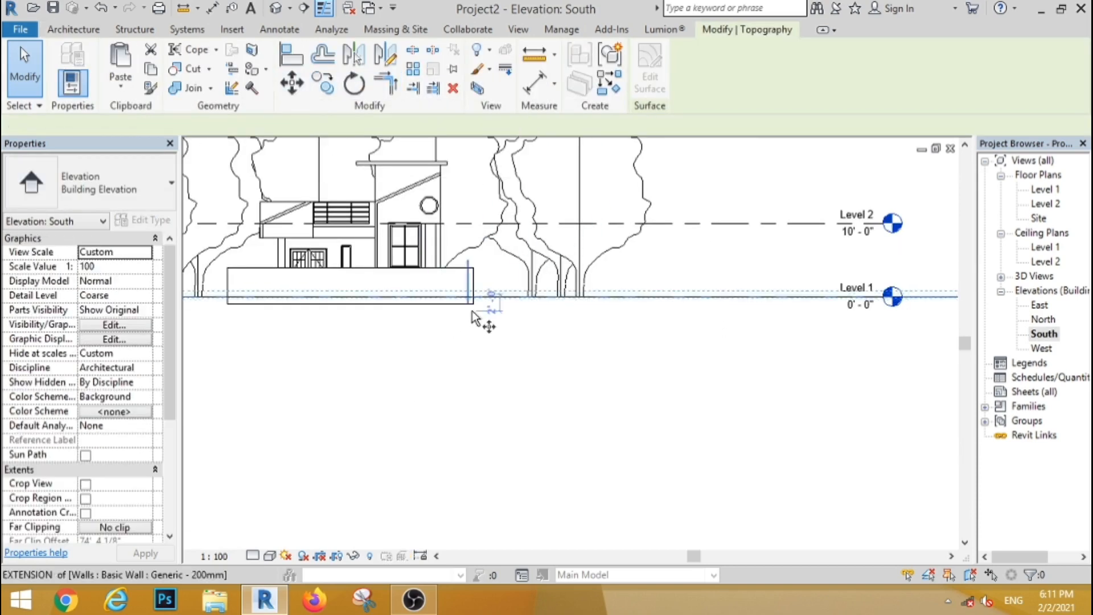
scroll(484, 302, up, 3)
click(485, 246)
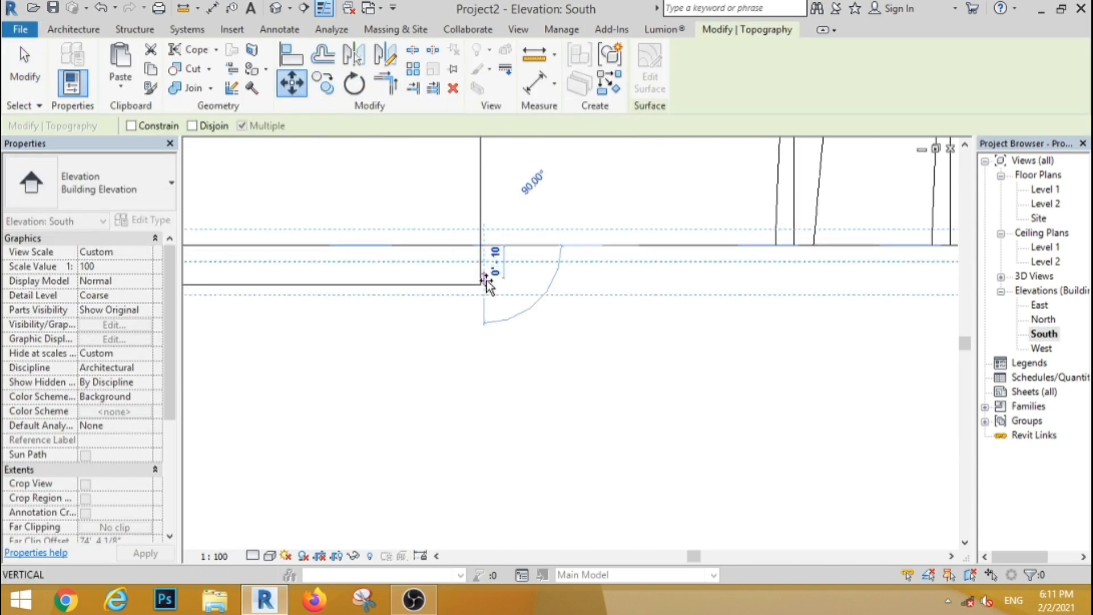
click(485, 284)
click(861, 338)
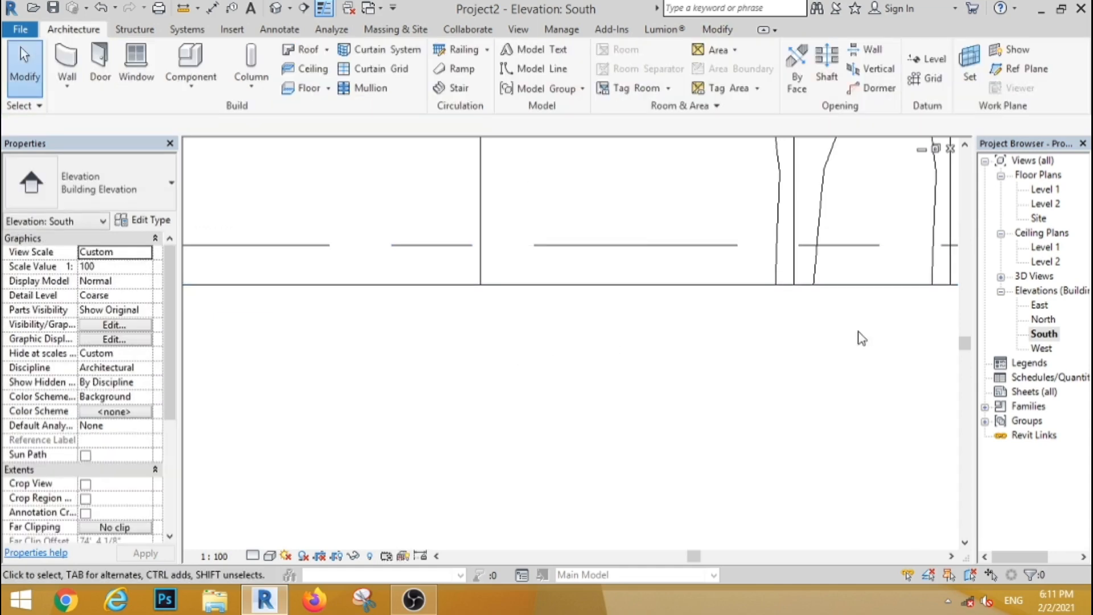
Step: In the Level 1 floor plan, place a perspective camera southwest of the building, aimed at the back of the house
double_click(1050, 194)
click(289, 8)
click(306, 46)
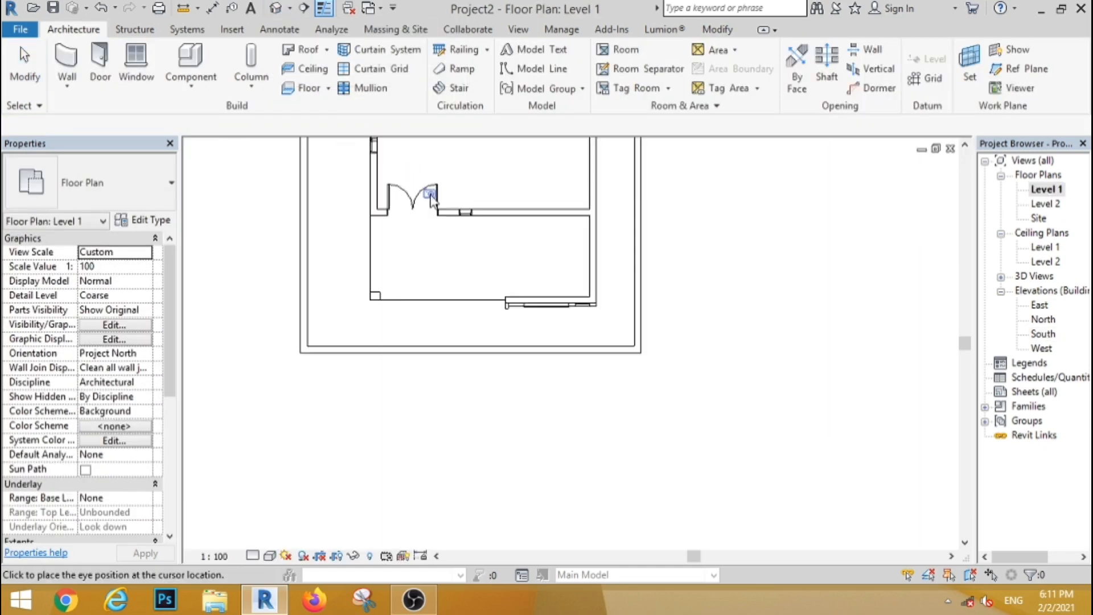
scroll(449, 220, down, 6)
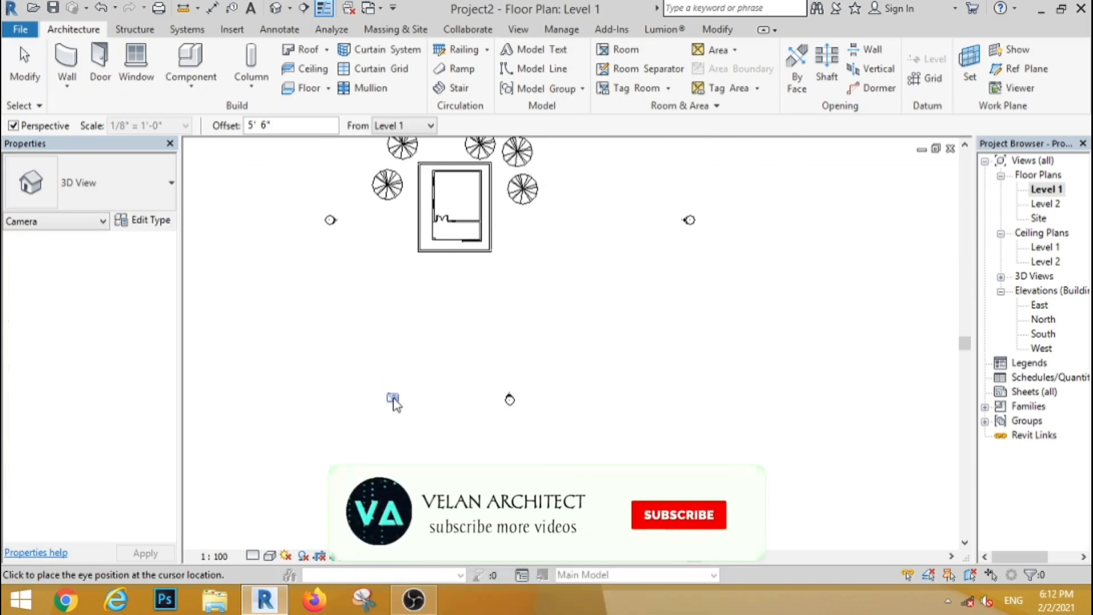
click(392, 398)
click(479, 165)
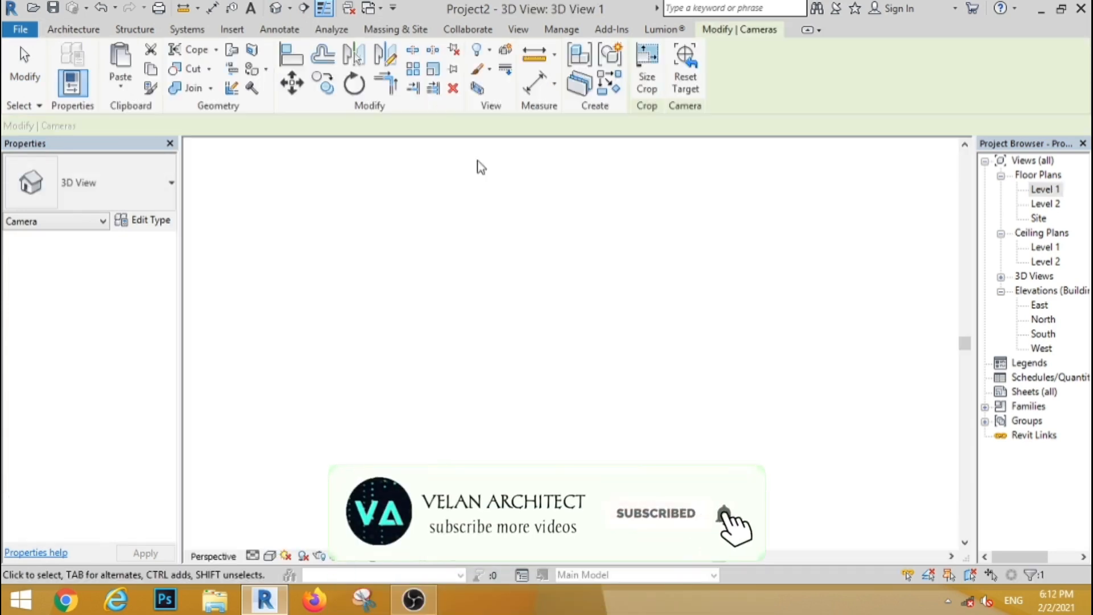
Step: Tighten the camera view's crop region on all four sides around the house and trees
drag(570, 534, 571, 451)
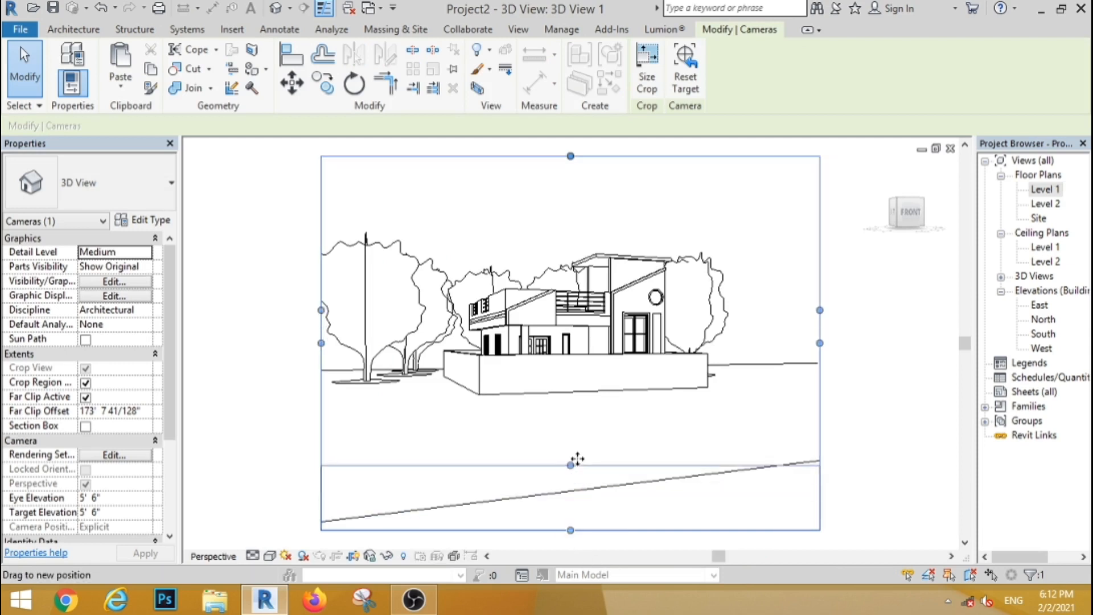
drag(817, 302, 745, 302)
drag(321, 302, 335, 302)
drag(540, 156, 539, 206)
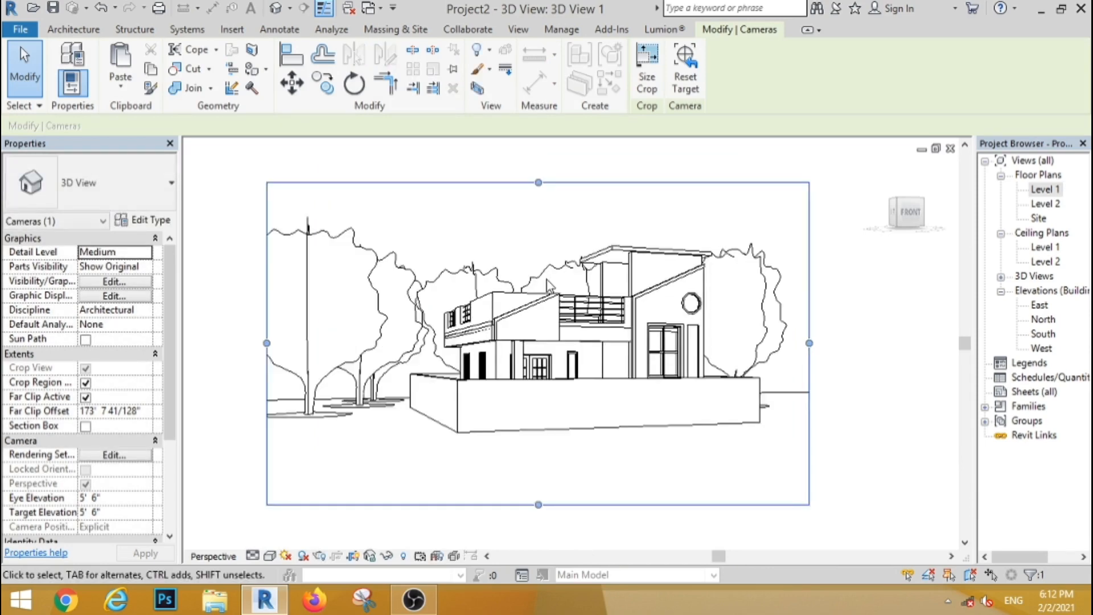
Step: Set the camera view's visual style to Realistic
scroll(335, 296, up, 1)
scroll(495, 294, down, 1)
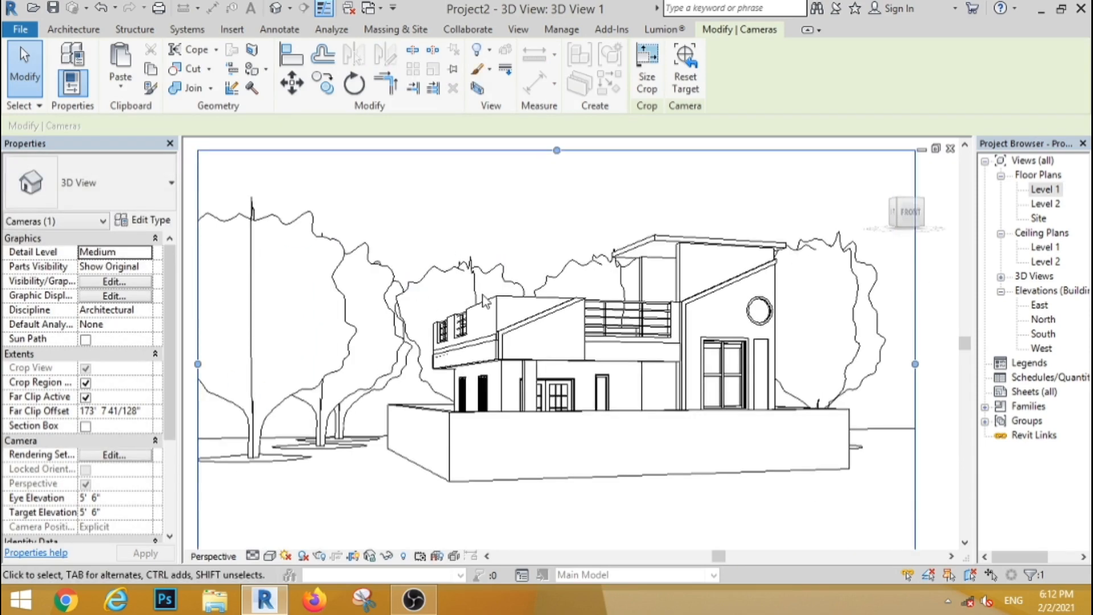
scroll(353, 299, up, 1)
click(271, 556)
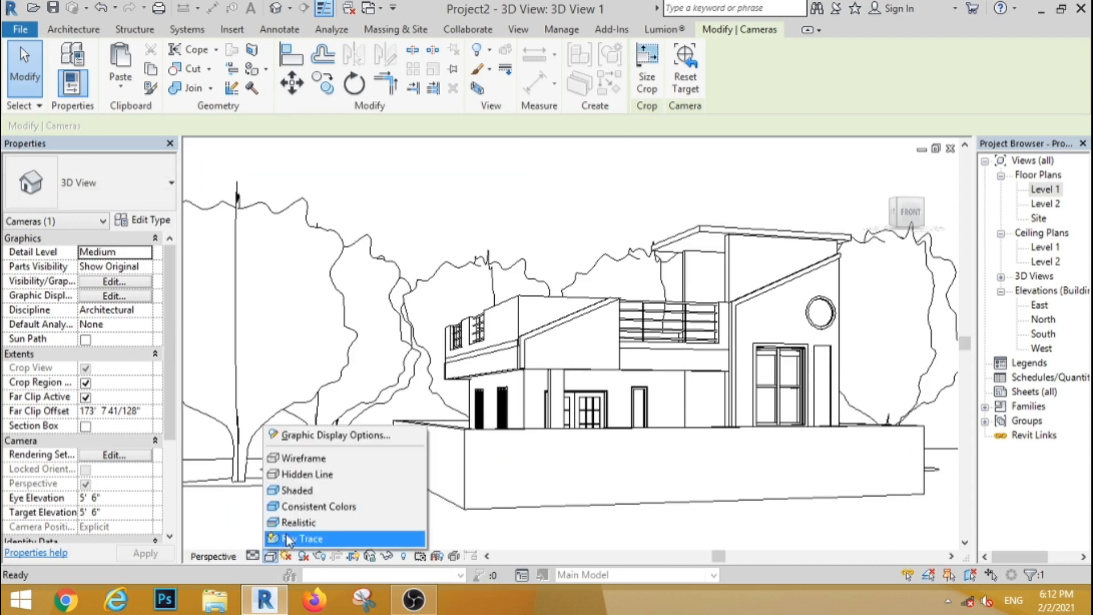
click(294, 522)
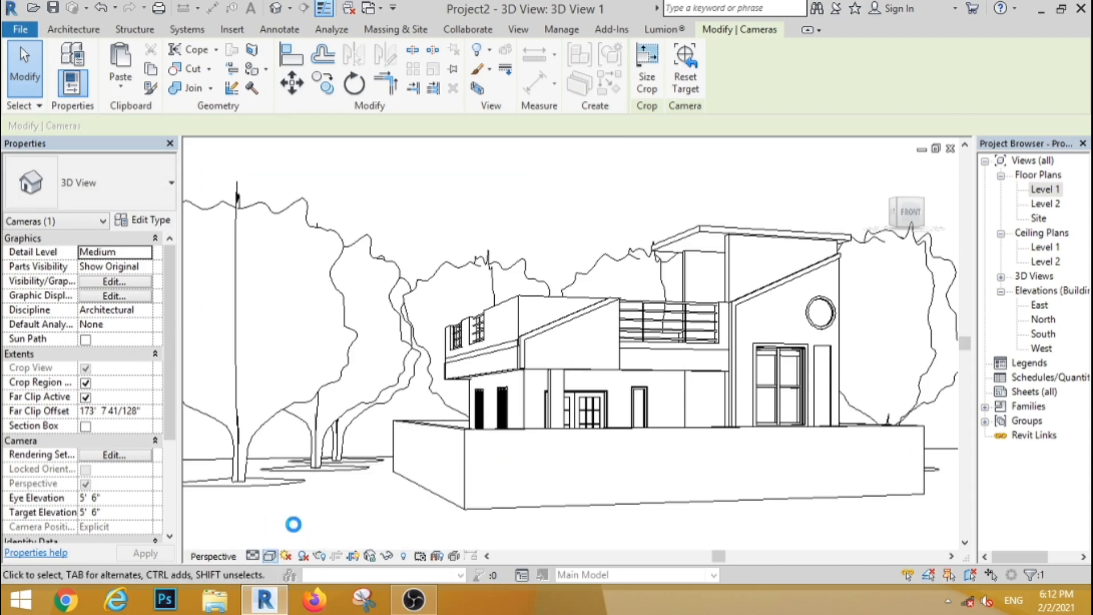